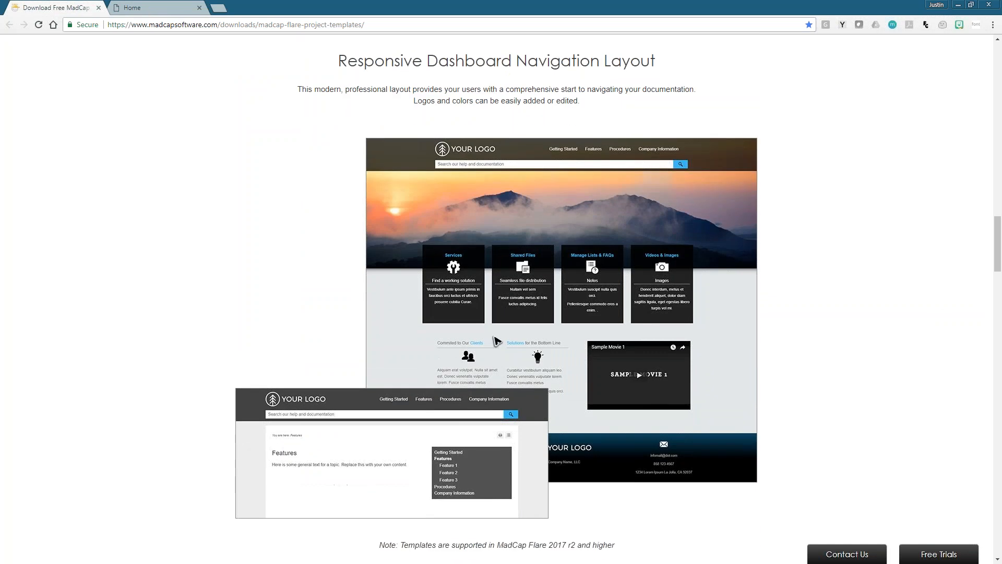
pyautogui.scroll(-5, 998, 246)
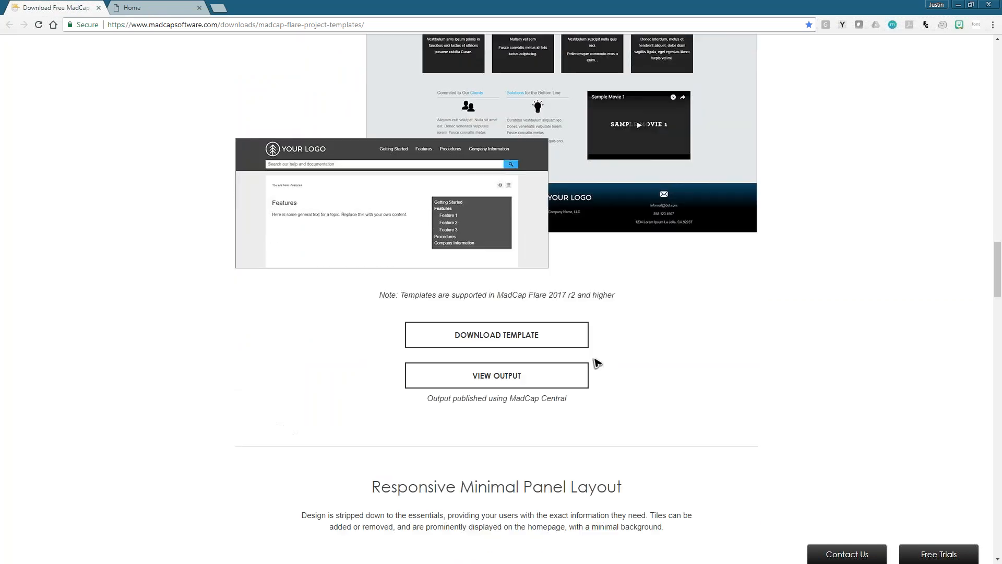
# - Open the published sample outputs of the Responsive Dashboard Navigation Layout and the Responsive Minimal Panel Layout in separate tabs
pyautogui.middleClick(524, 376)
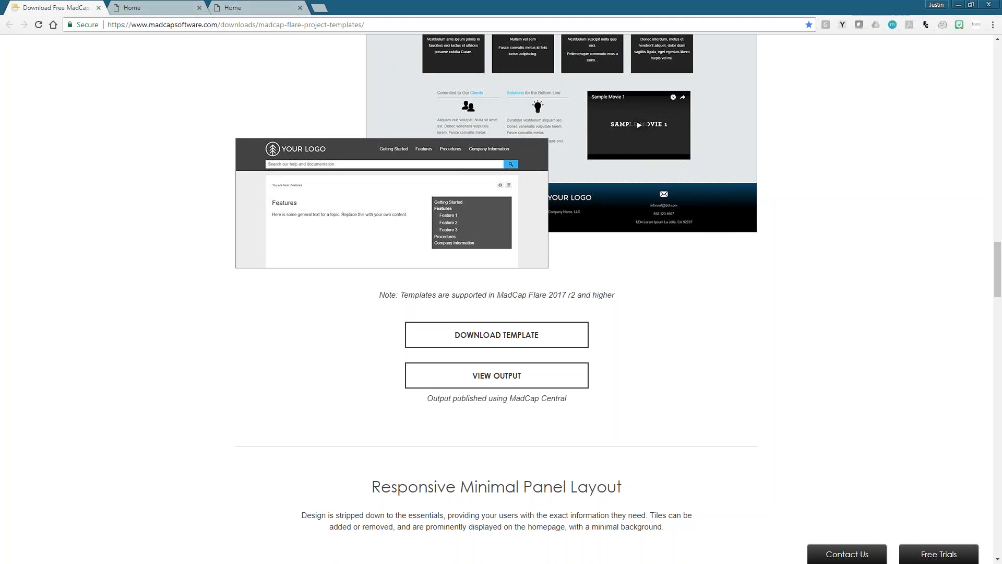
pyautogui.scroll(-9, 497, 375)
pyautogui.scroll(-3, 493, 423)
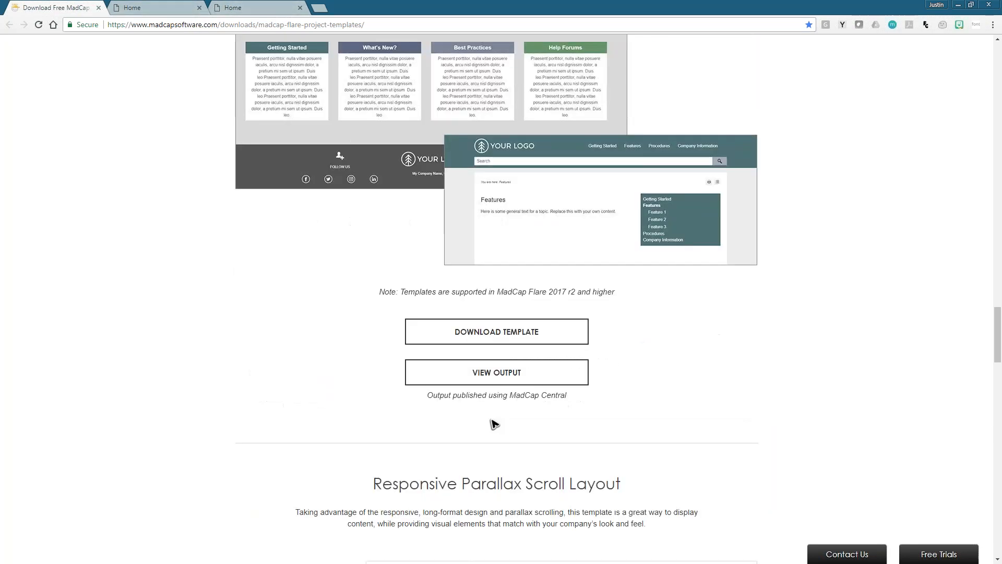
pyautogui.click(493, 370)
# - Open the published sample output of the Responsive Parallax Scroll Layout in its own tab
pyautogui.scroll(-2, 454, 342)
pyautogui.scroll(3, 512, 271)
pyautogui.scroll(-1, 518, 284)
pyautogui.scroll(-9, 519, 287)
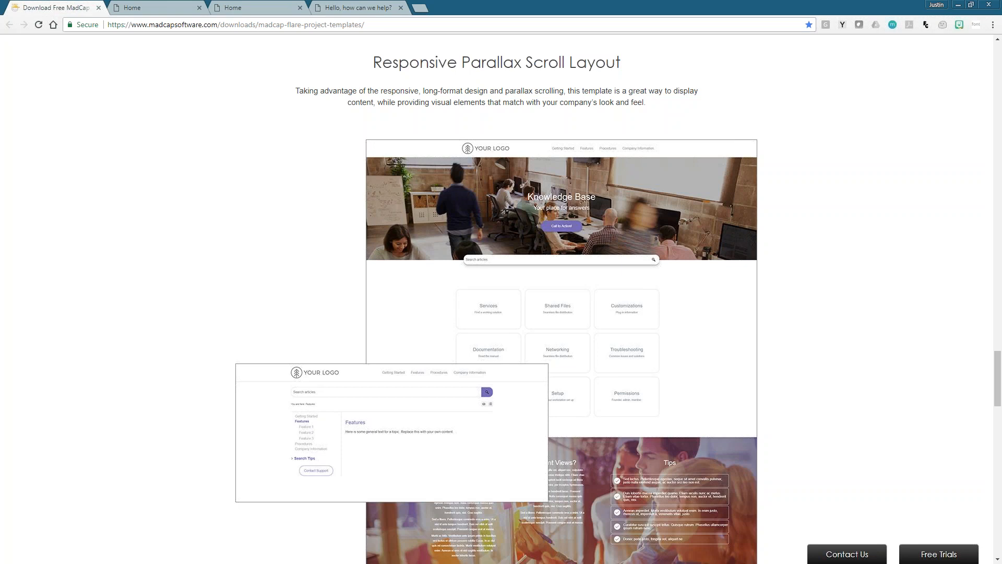
pyautogui.scroll(-5, 519, 337)
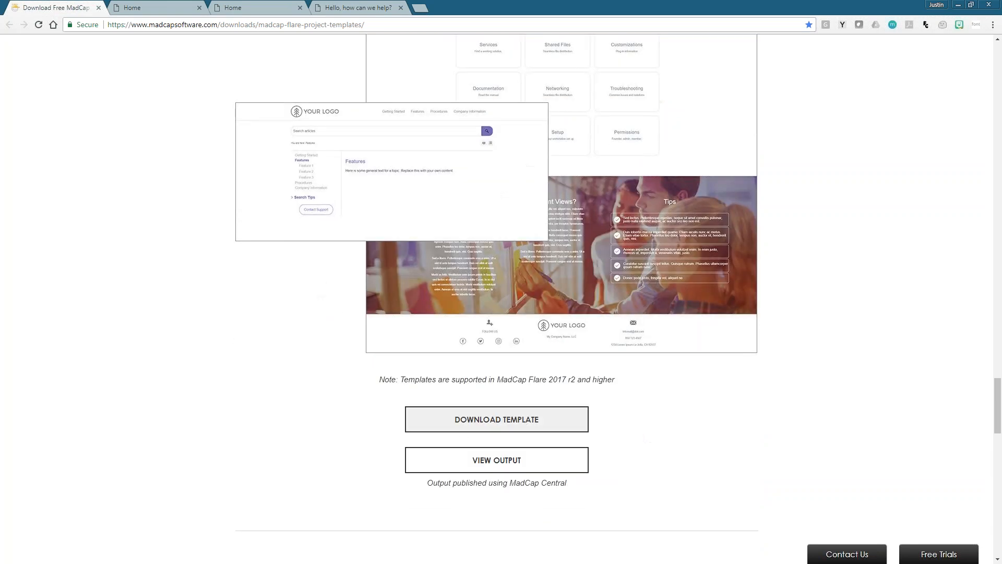
pyautogui.click(519, 459)
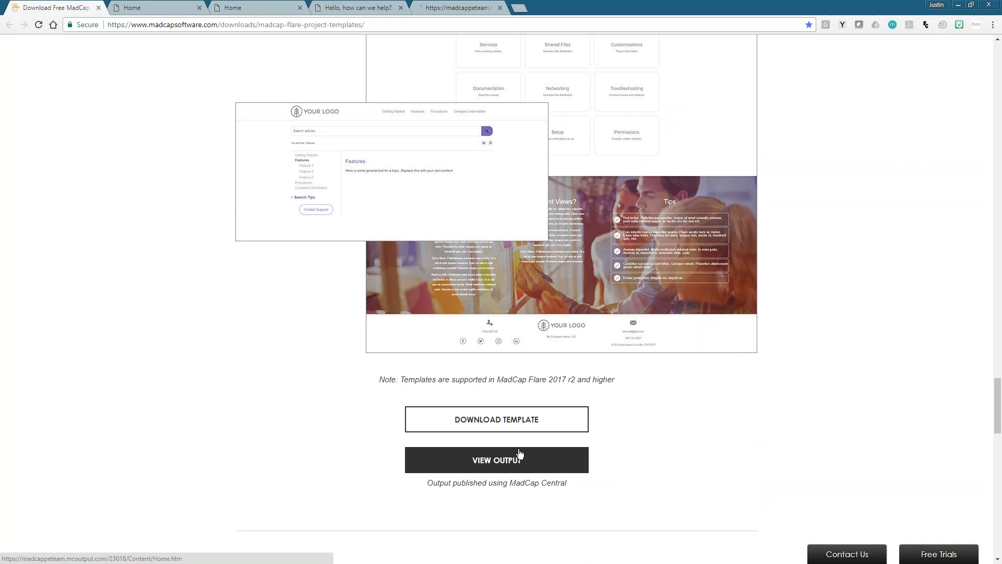
# - Look over the home page of the gradient-background template output and open its Getting Started topic
pyautogui.click(159, 7)
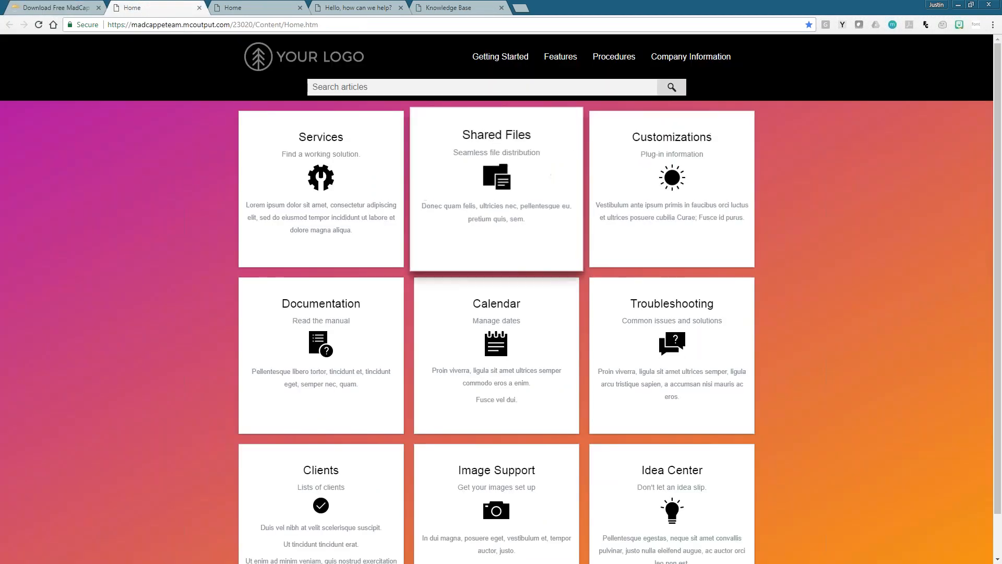
pyautogui.moveTo(1000, 190)
pyautogui.mouseDown()
pyautogui.moveTo(1000, 228)
pyautogui.moveTo(999, 198)
pyautogui.mouseUp()
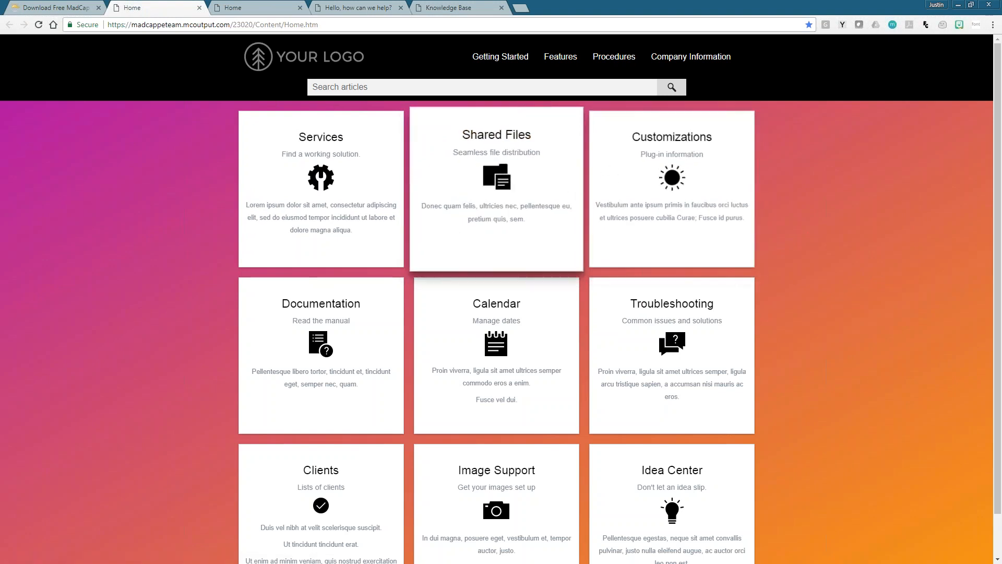
pyautogui.moveTo(493, 59)
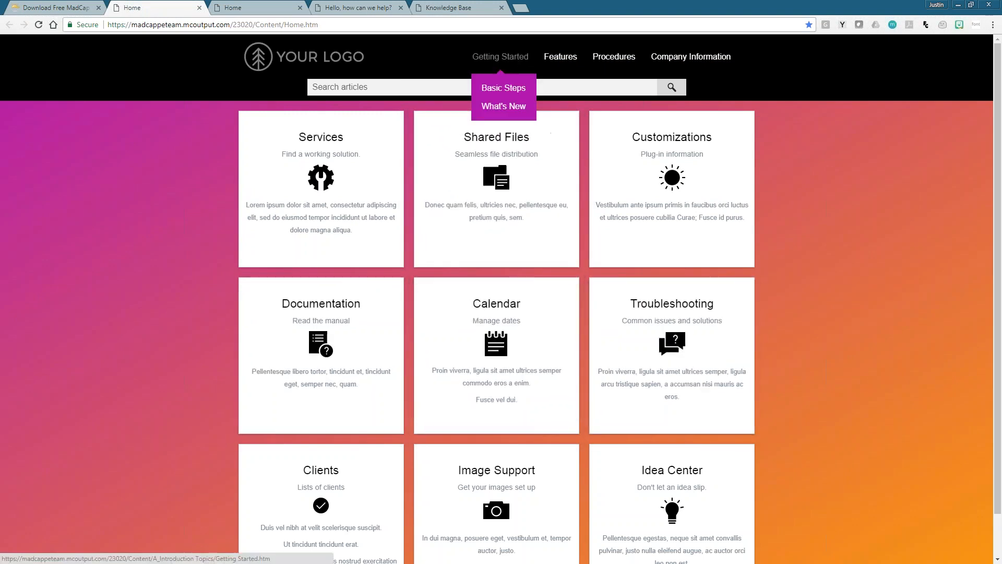
pyautogui.click(509, 58)
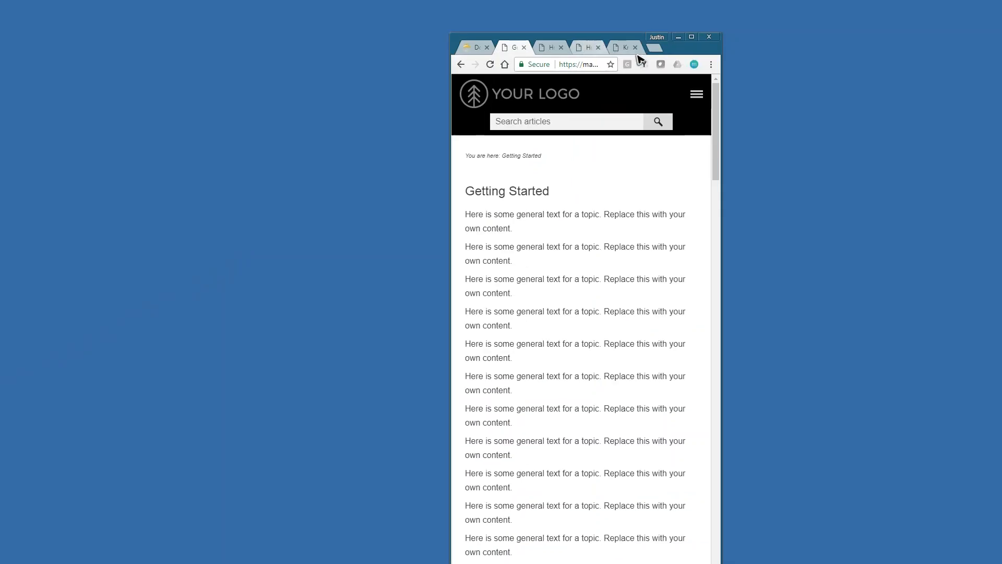
# - Examine the gradient template's Getting Started topic in a narrow, mobile-width browser window
pyautogui.moveTo(682, 49); pyautogui.dragTo(653, 36)
pyautogui.scroll(-3, 580, 206)
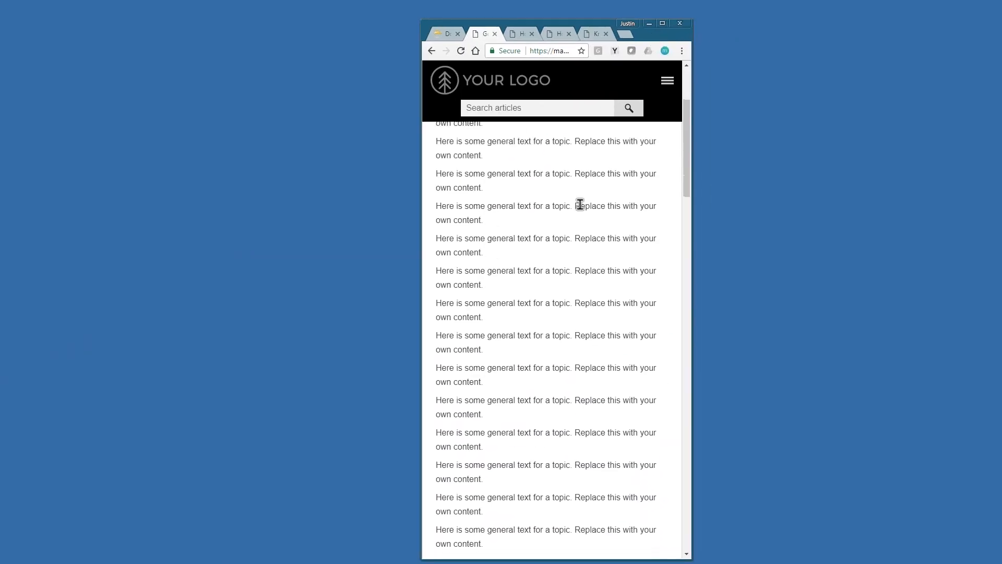
pyautogui.scroll(3, 580, 206)
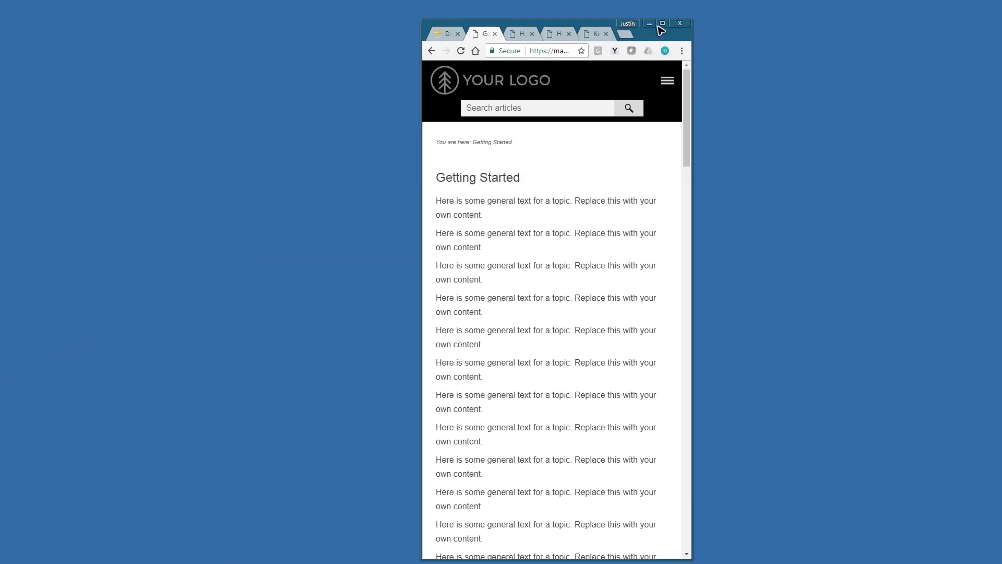
# - Examine the dashboard layout's home page at mobile width and again with the browser window maximized
pyautogui.moveTo(539, 39); pyautogui.dragTo(539, 31)
pyautogui.click(521, 26)
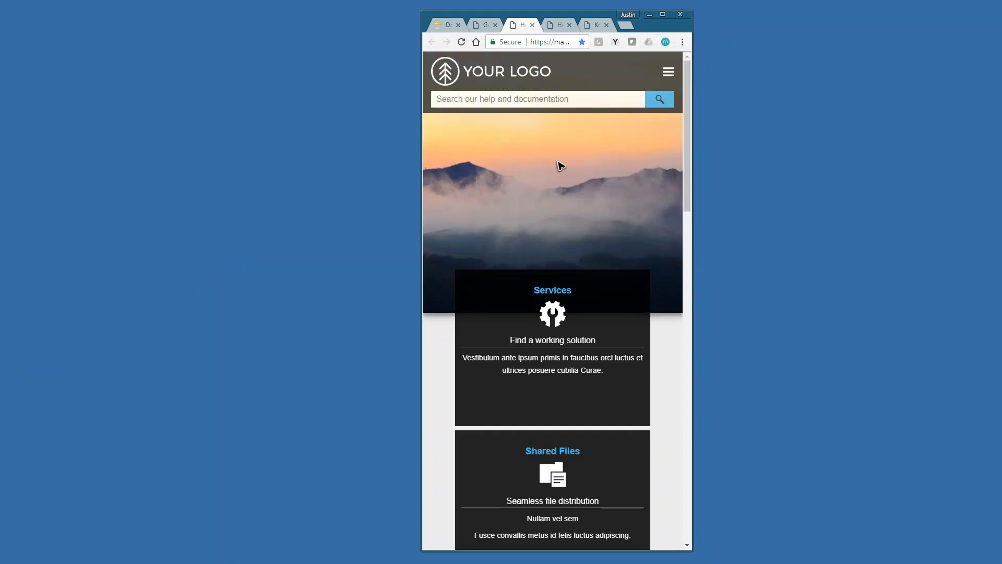
pyautogui.scroll(-3, 561, 164)
pyautogui.scroll(3, 586, 127)
pyautogui.moveTo(658, 29); pyautogui.dragTo(658, 2)
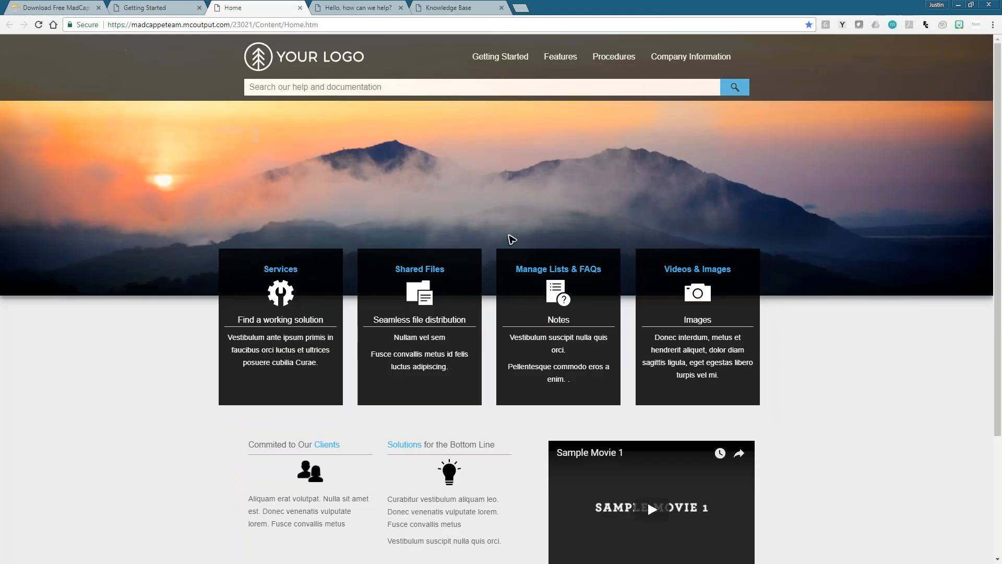
pyautogui.scroll(-3, 494, 275)
pyautogui.scroll(3, 490, 275)
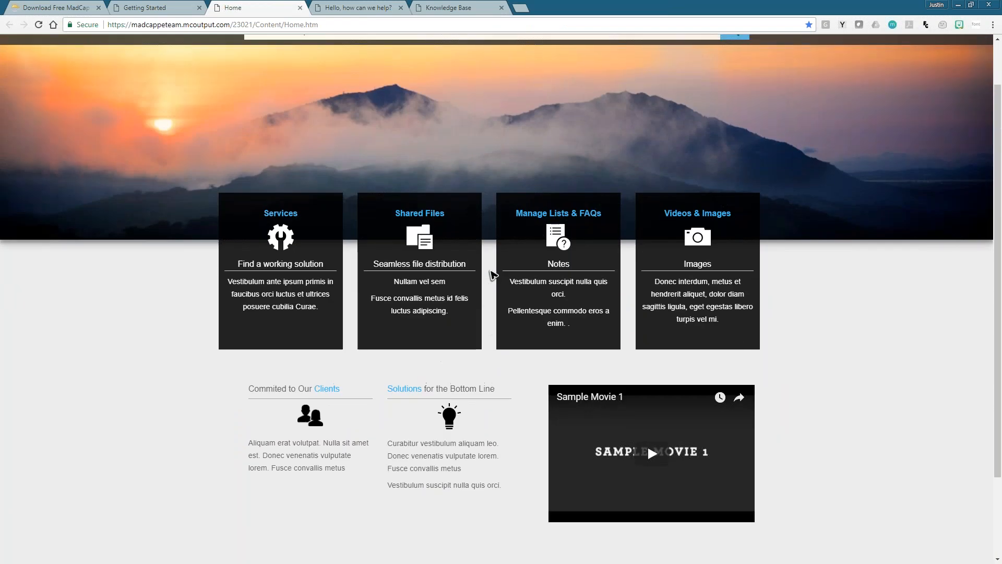
# - Open the Basic Steps topic from the Getting Started entry of the "Hello, how can we help?" output
pyautogui.click(355, 8)
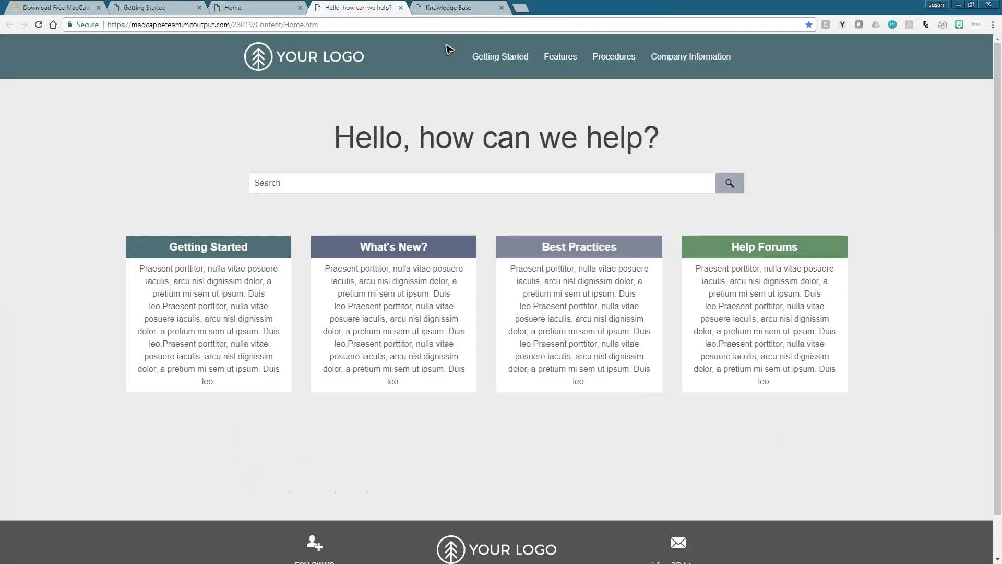
pyautogui.moveTo(485, 62)
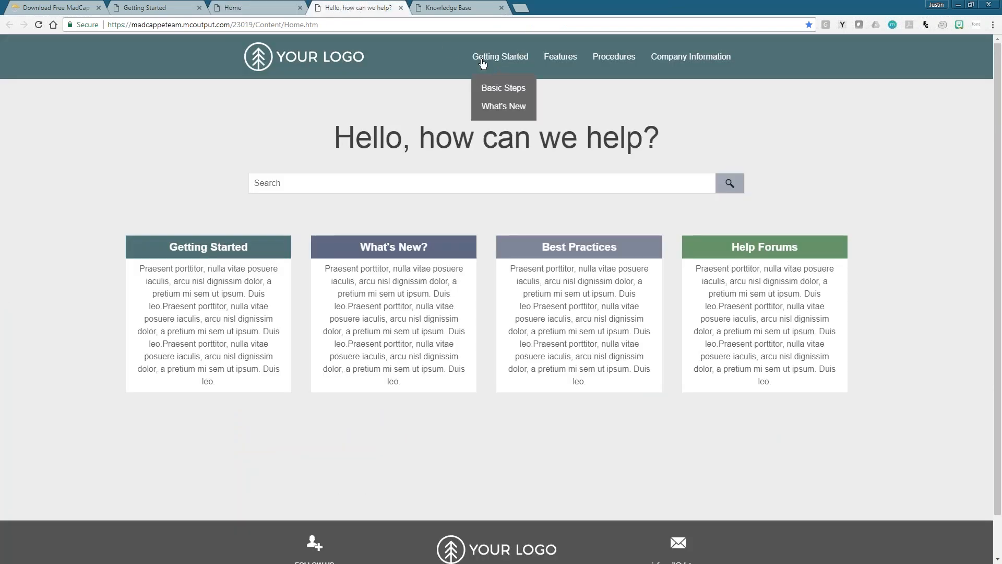
pyautogui.click(492, 89)
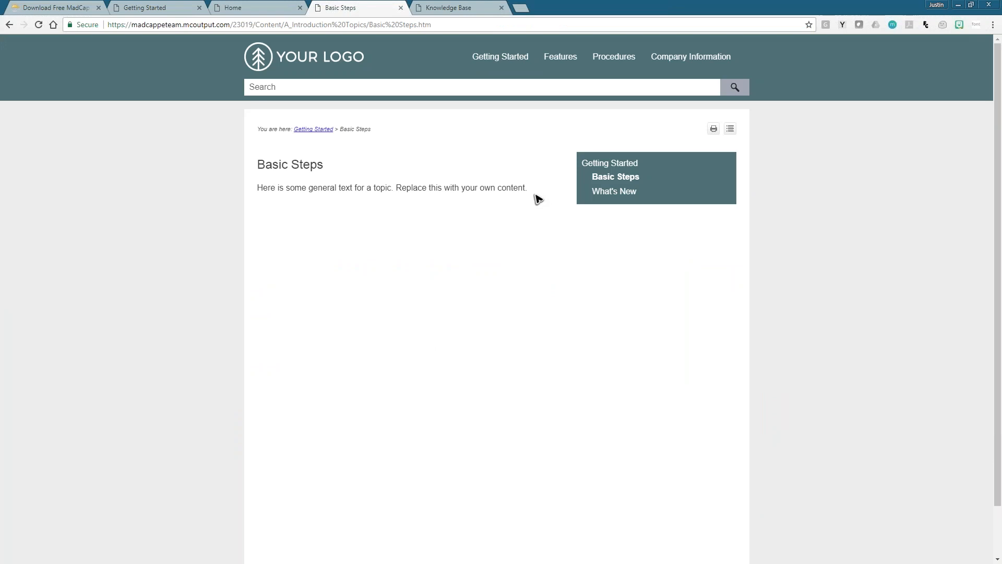
# - Open the Basic Steps topic from the Getting Started entry of the dashboard layout output
pyautogui.click(269, 12)
pyautogui.moveTo(498, 55)
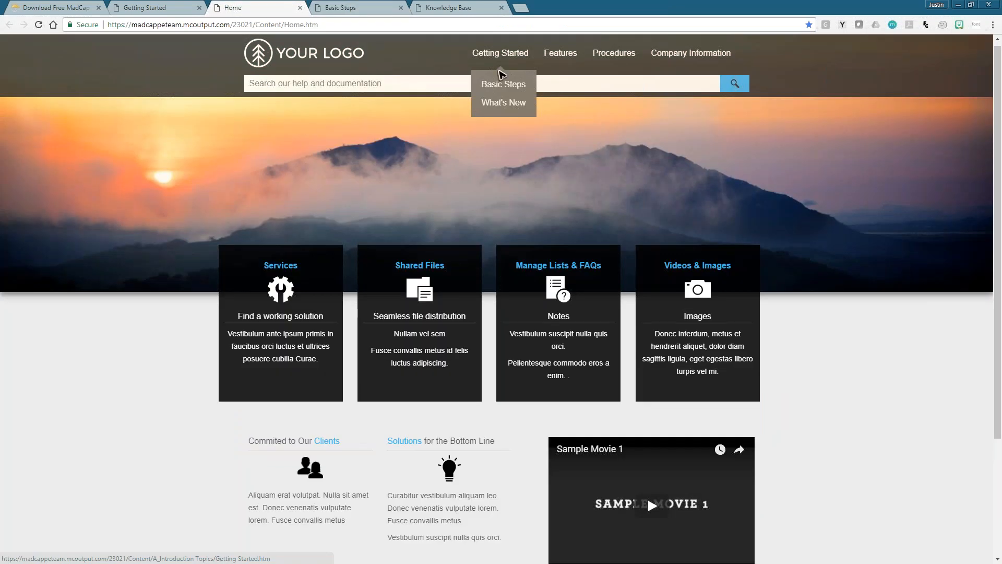
pyautogui.click(483, 83)
# - Compare the topic page designs of the gradient, dashboard and minimal panel outputs
pyautogui.click(168, 9)
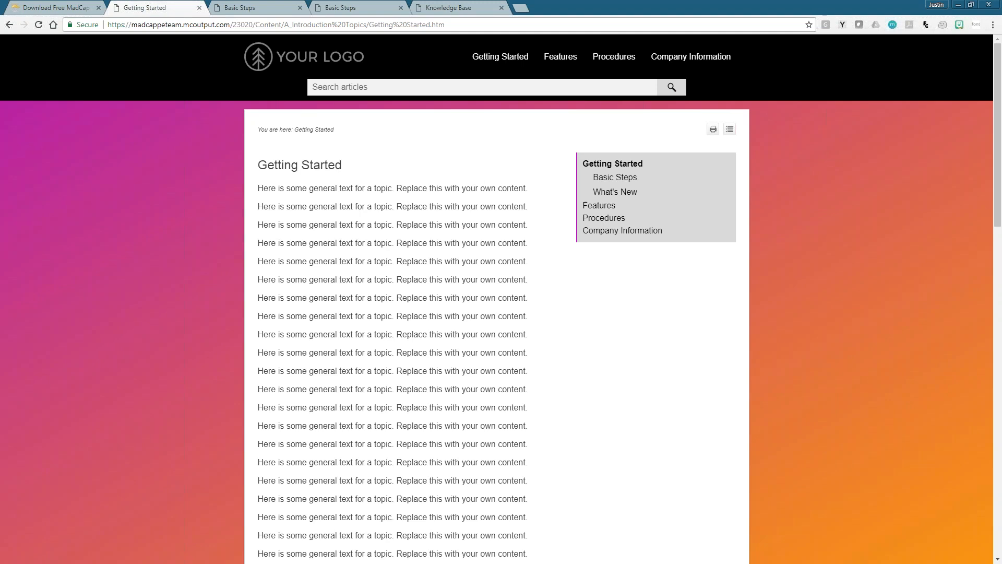
pyautogui.click(254, 8)
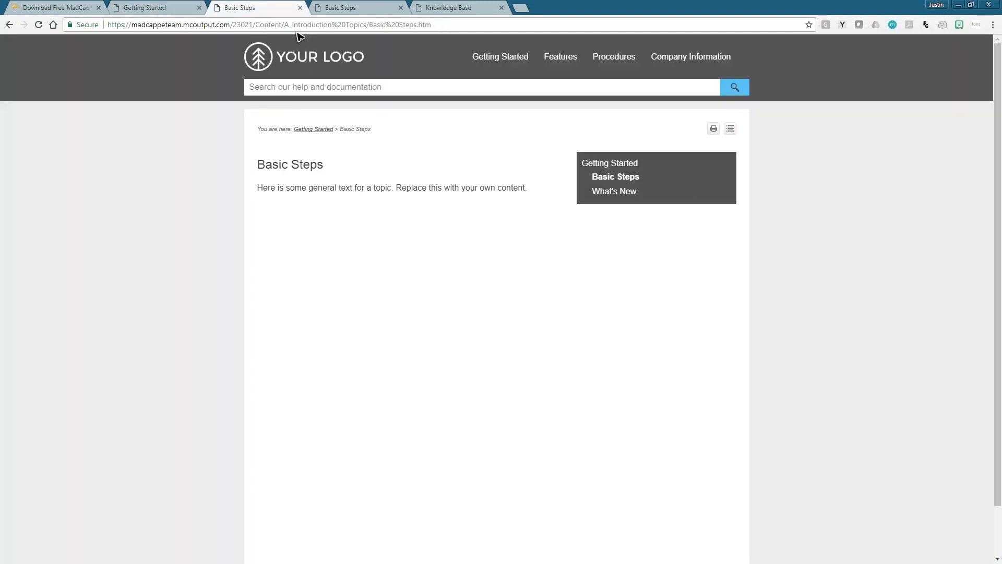
pyautogui.click(360, 10)
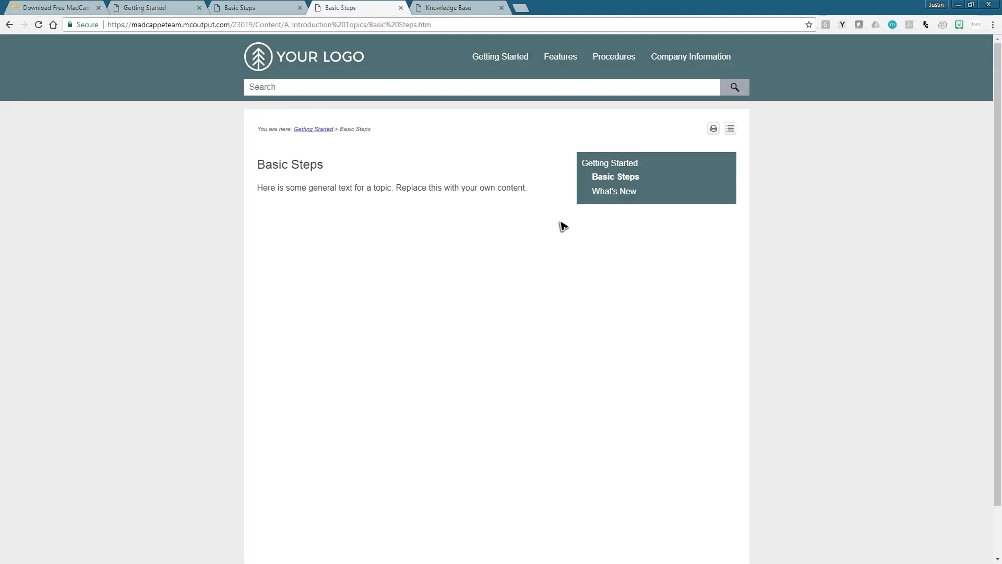
# - Examine the parallax layout's Knowledge Base home page and open its Basic Steps topic
pyautogui.click(446, 9)
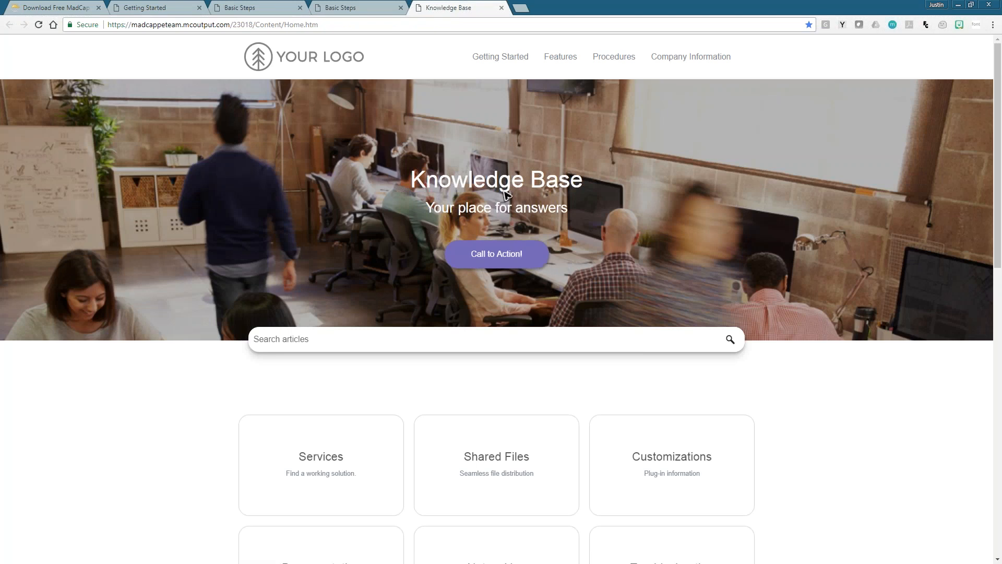
pyautogui.moveTo(509, 85)
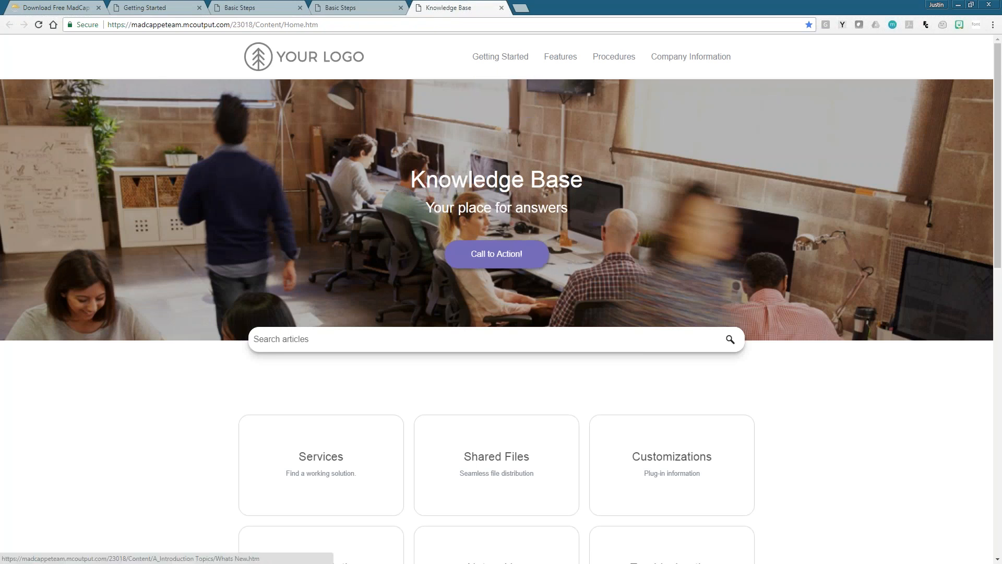
pyautogui.scroll(-3, 552, 313)
pyautogui.scroll(3, 552, 314)
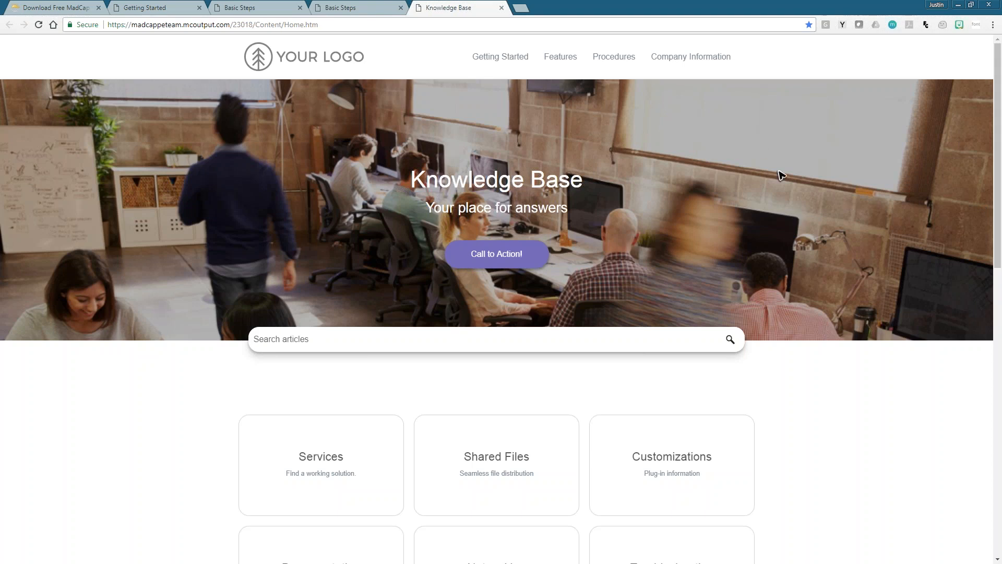
pyautogui.moveTo(994, 146); pyautogui.dragTo(997, 120)
pyautogui.moveTo(500, 58)
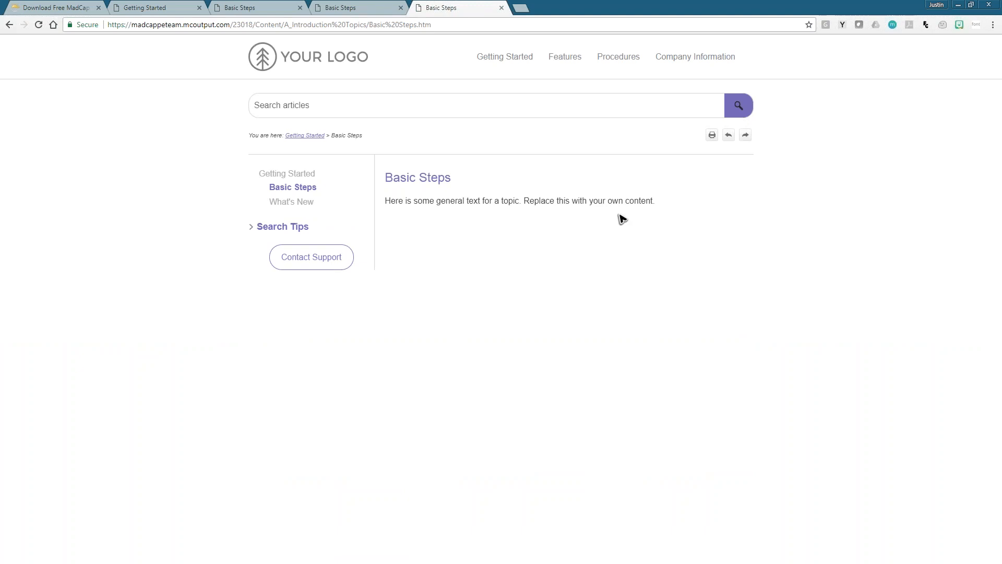
# - Return to the MadCap Flare project templates page and download the Responsive Parallax Scroll Layout template
pyautogui.click(358, 6)
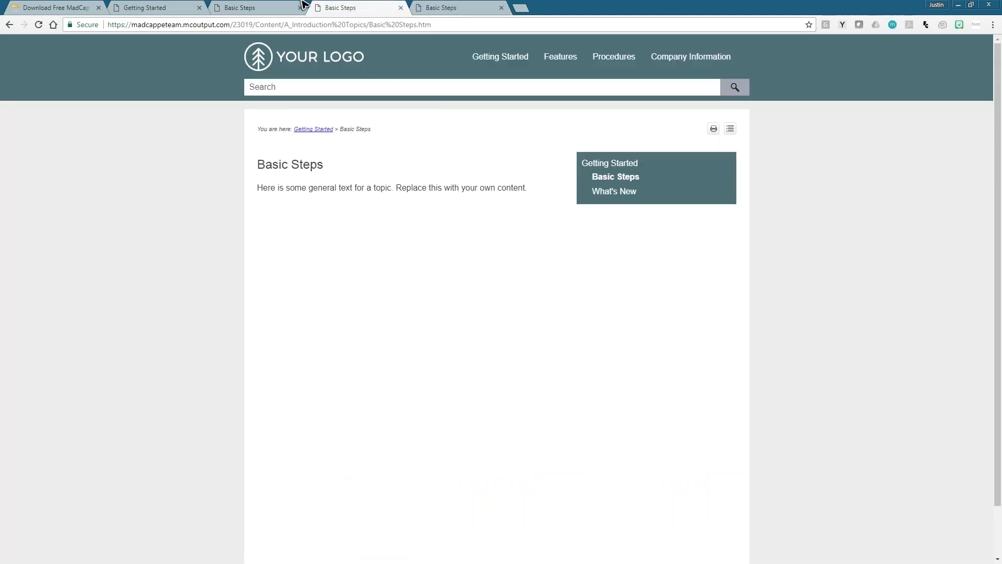
pyautogui.click(268, 6)
pyautogui.click(157, 7)
pyautogui.click(83, 7)
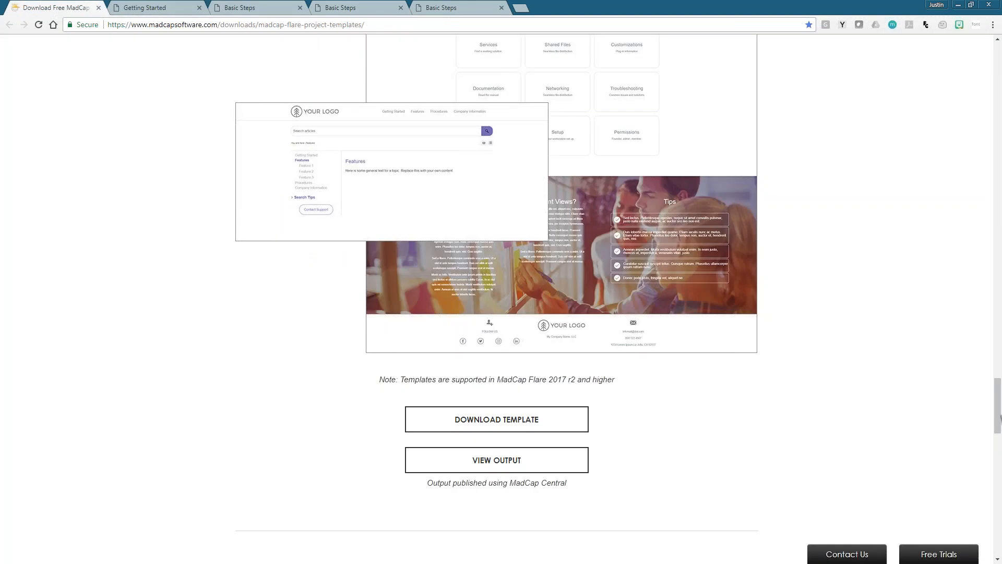
pyautogui.moveTo(997, 420)
pyautogui.mouseDown()
pyautogui.moveTo(997, 395)
pyautogui.moveTo(997, 410)
pyautogui.mouseUp()
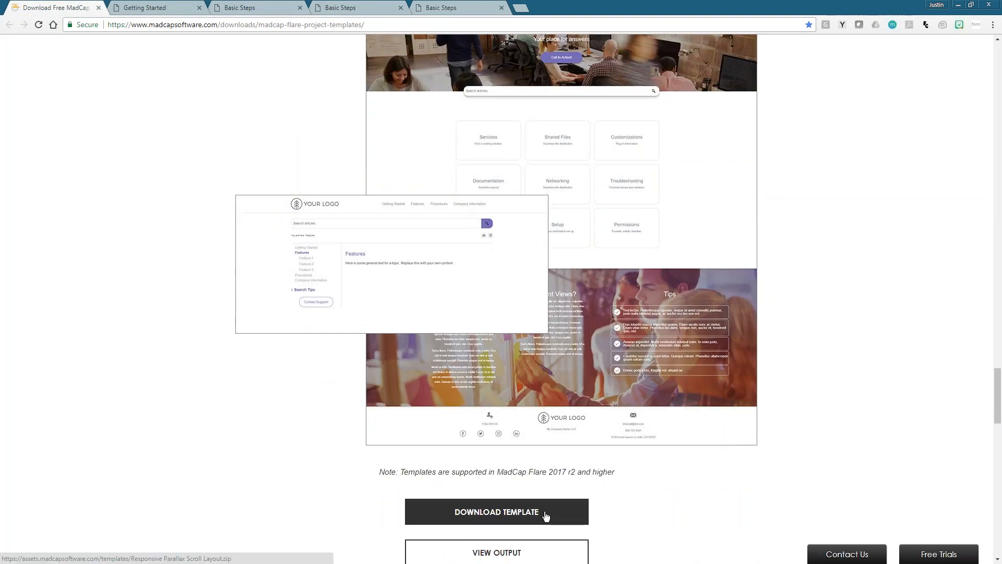
pyautogui.click(546, 515)
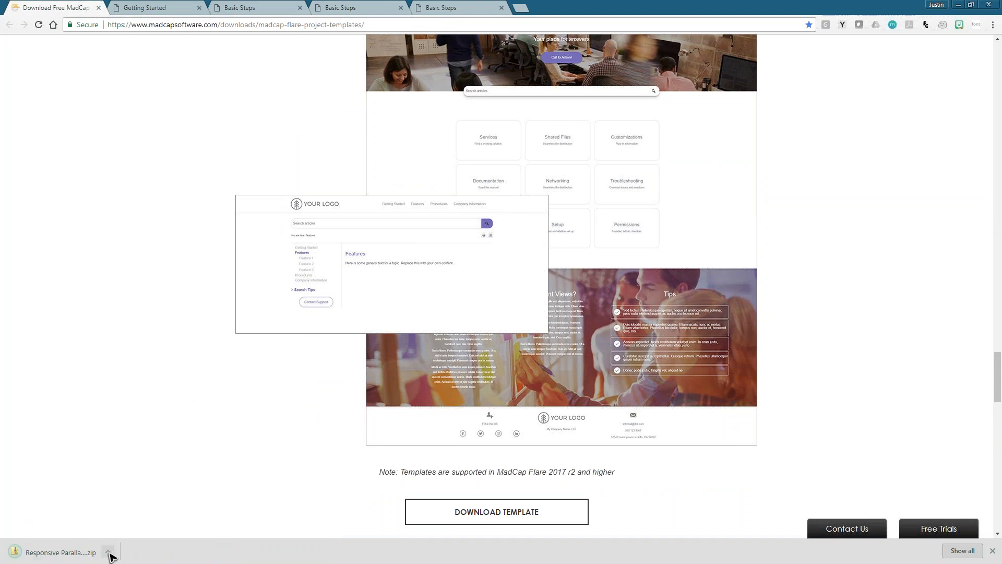
# - Locate the downloaded Responsive Parallax Scroll Layout.zip in its folder and extract all of its contents
pyautogui.click(108, 552)
pyautogui.click(137, 517)
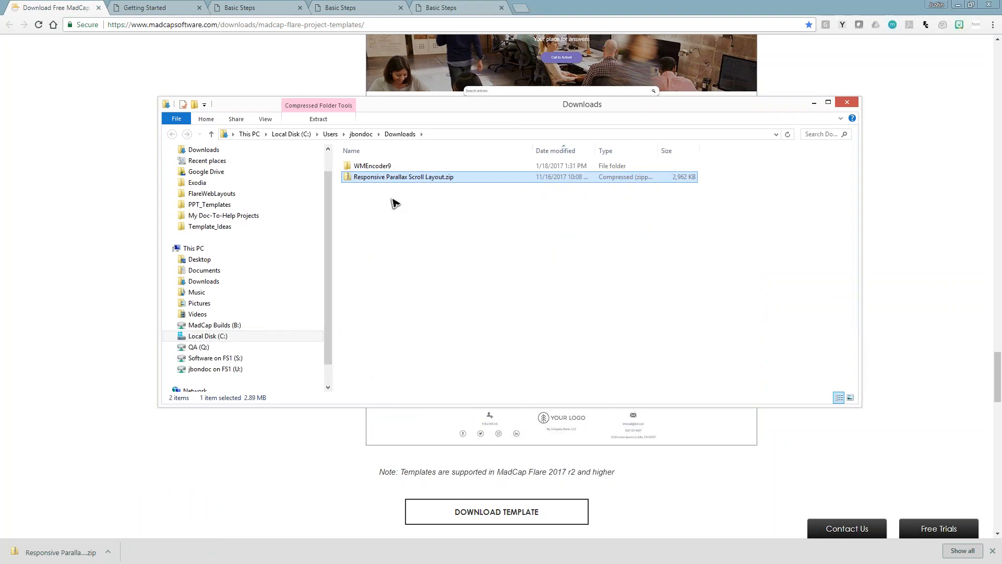
pyautogui.rightClick(420, 182)
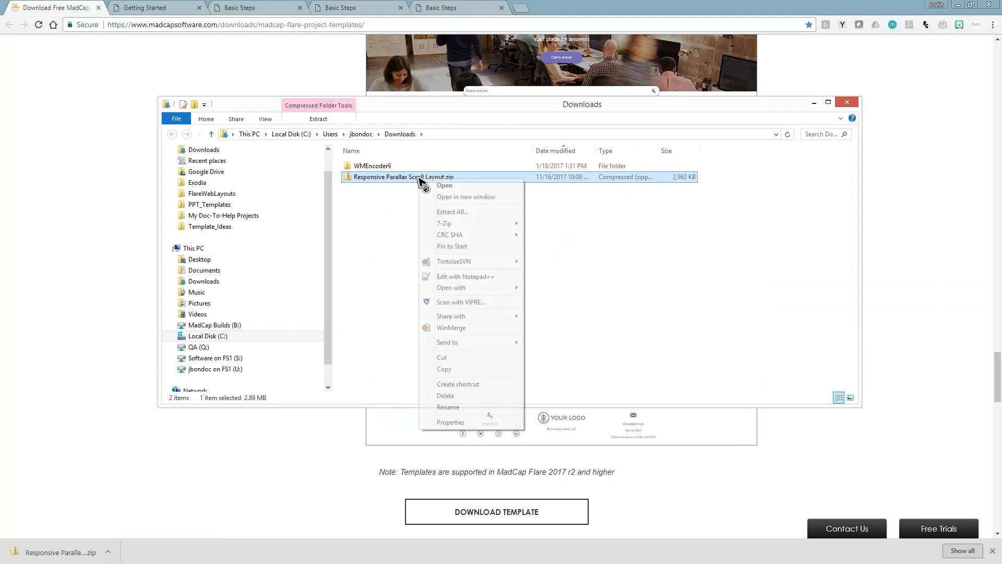
pyautogui.click(444, 212)
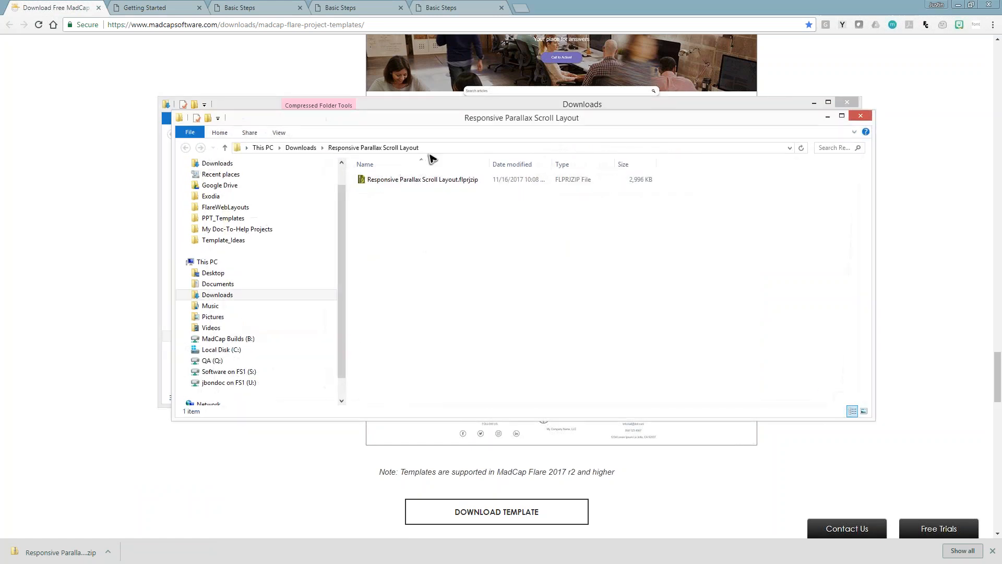
# - Open the extracted Responsive Parallax Scroll Layout.flprjzip package in MadCap Flare
pyautogui.moveTo(435, 120)
pyautogui.mouseDown()
pyautogui.moveTo(435, 190)
pyautogui.moveTo(434, 130)
pyautogui.mouseUp()
pyautogui.click(442, 189)
pyautogui.doubleClick(441, 189)
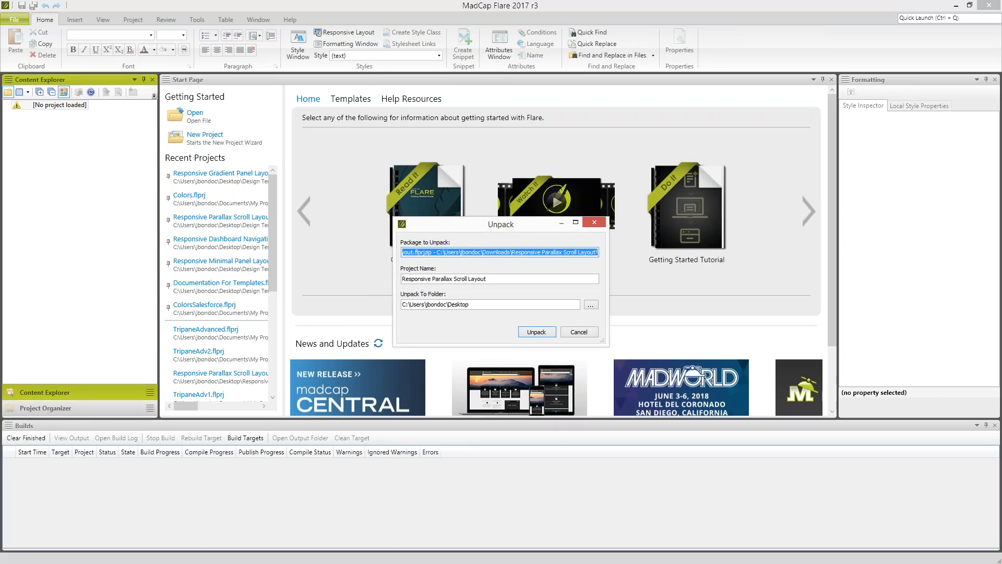
# - Try to unpack the package to the Desktop folder under the project name Responsive Parallax Scroll Layout
pyautogui.click(491, 280)
pyautogui.moveTo(488, 279); pyautogui.dragTo(402, 278)
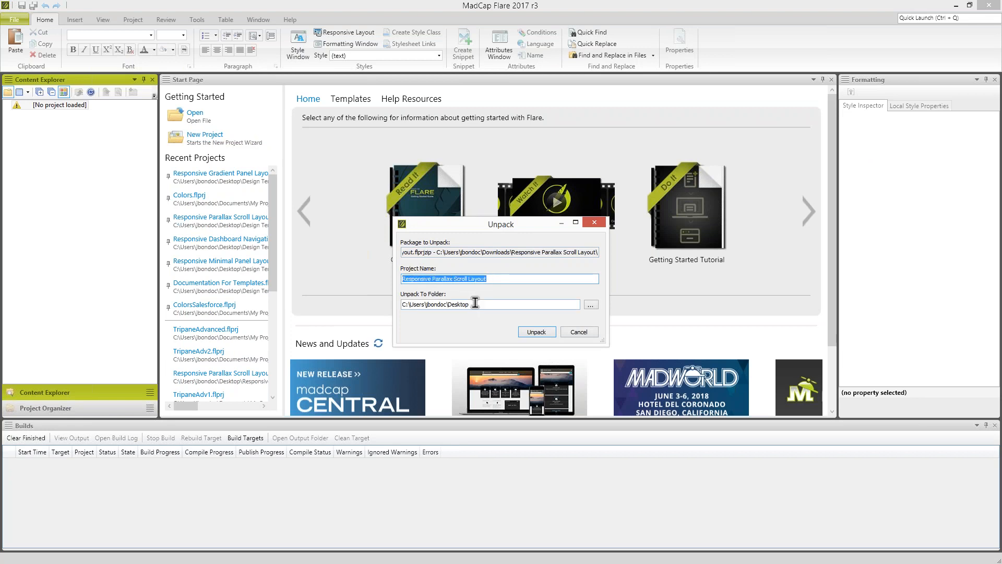
pyautogui.click(476, 304)
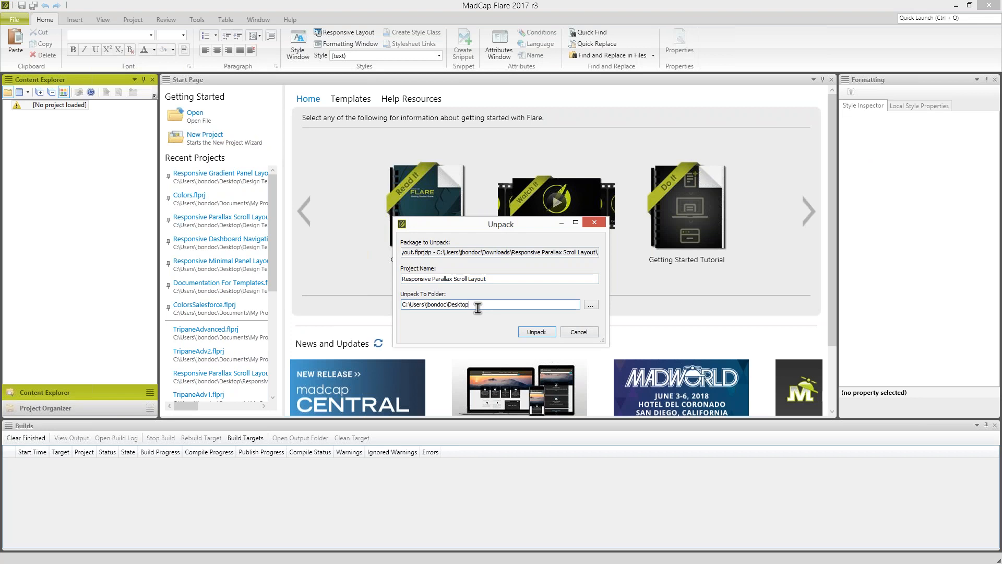
pyautogui.click(544, 332)
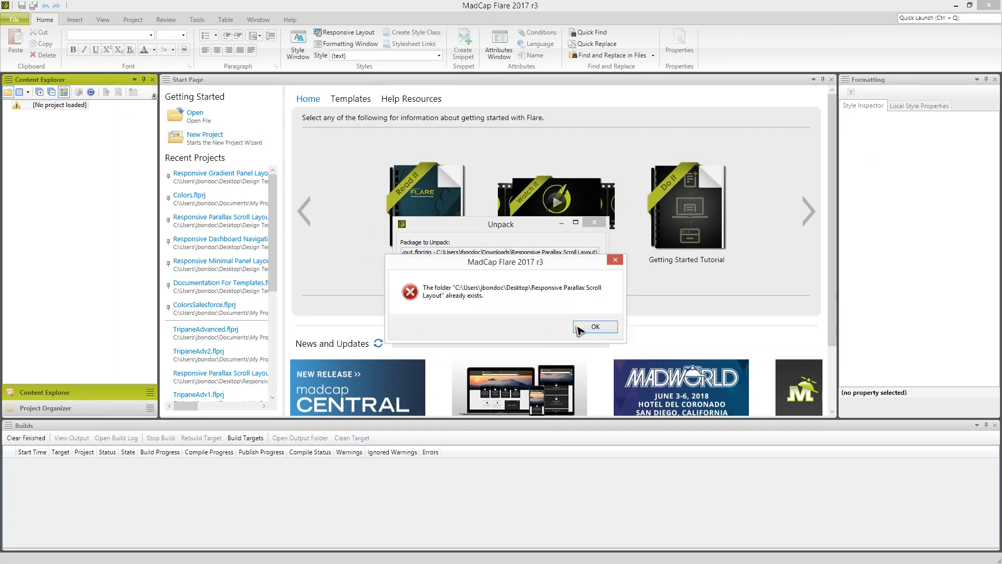
pyautogui.click(589, 329)
# - Rename the project Responsive Parallax Scroll Layout2, unpack it to the Desktop folder and open it
pyautogui.click(503, 281)
pyautogui.write('2')
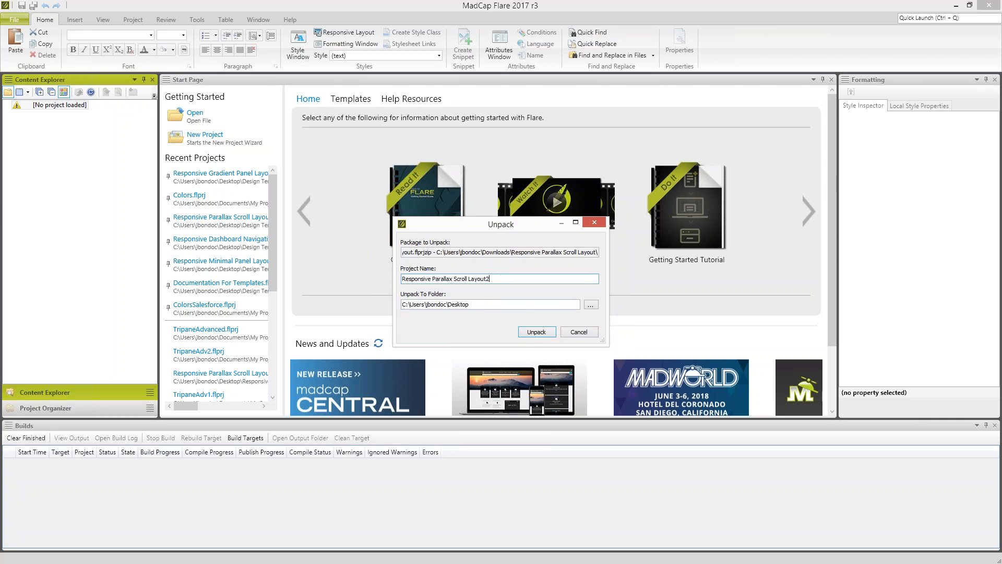
pyautogui.click(536, 332)
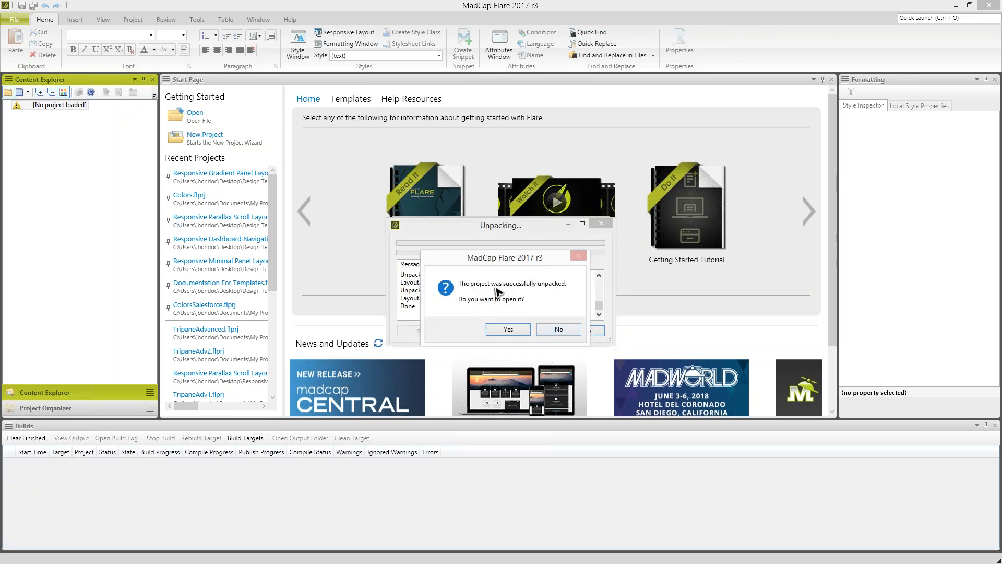
pyautogui.click(498, 330)
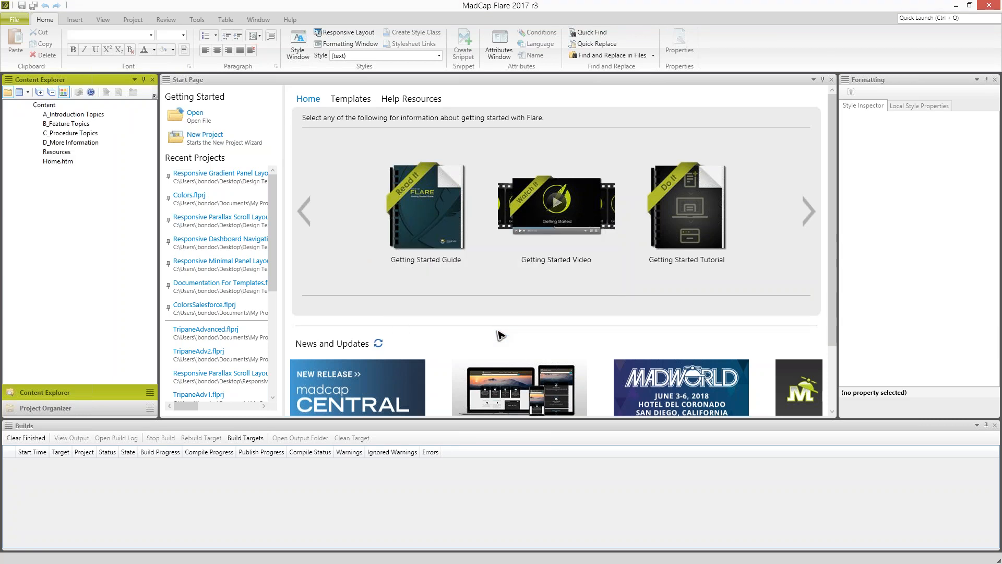
# - Close the Builds and Formatting panes to enlarge the workspace
pyautogui.click(594, 434)
pyautogui.click(994, 425)
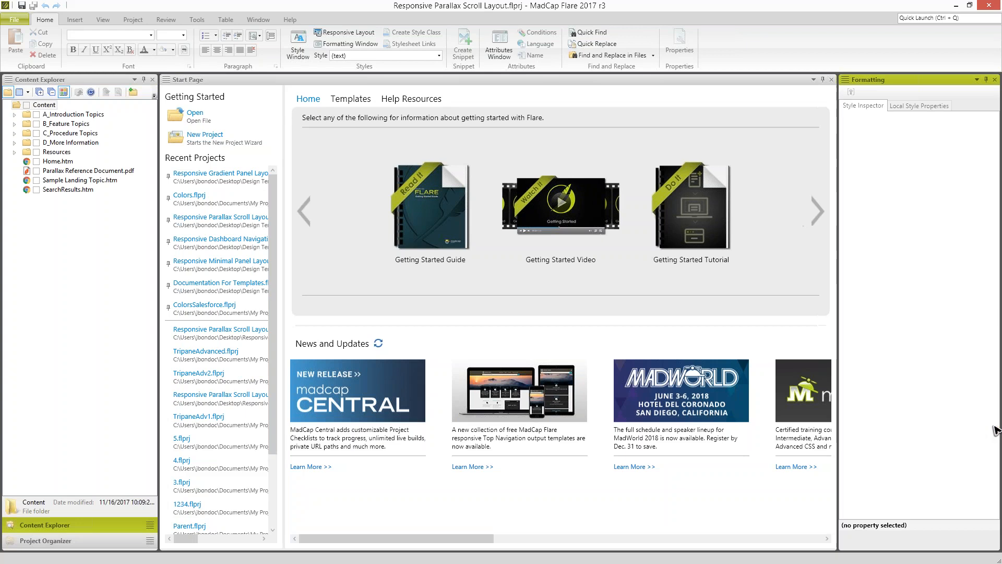
pyautogui.click(995, 80)
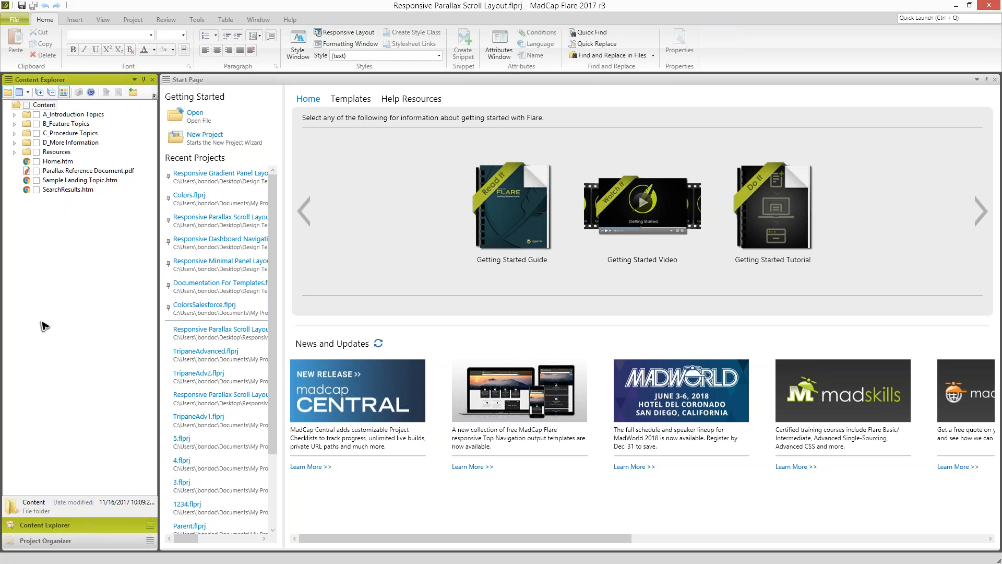
# - Examine the factory Knowledge Base template and the My Templates folder in the Start New Project Wizard, leaving without creating a project
pyautogui.click(16, 21)
pyautogui.moveTo(30, 36)
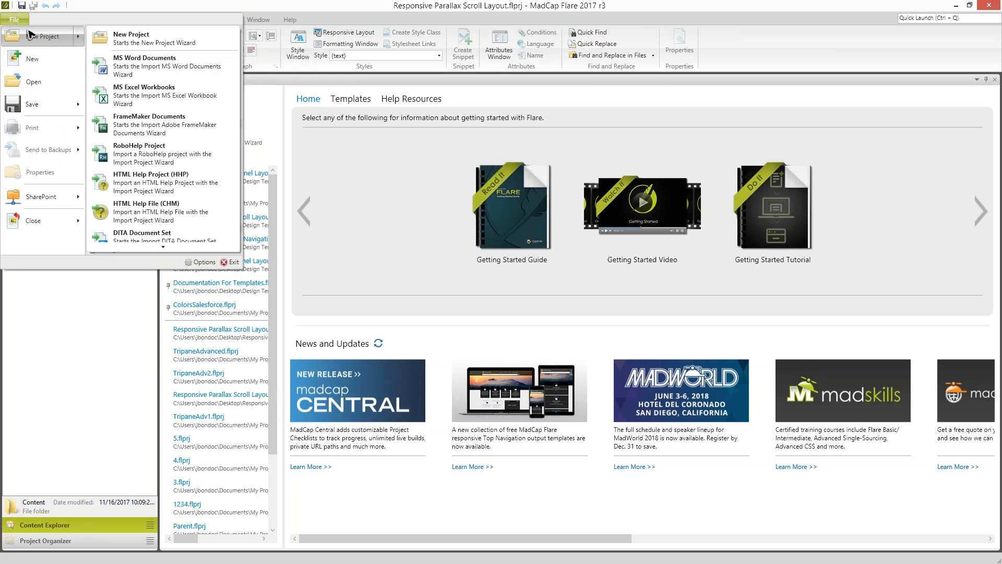
pyautogui.click(30, 35)
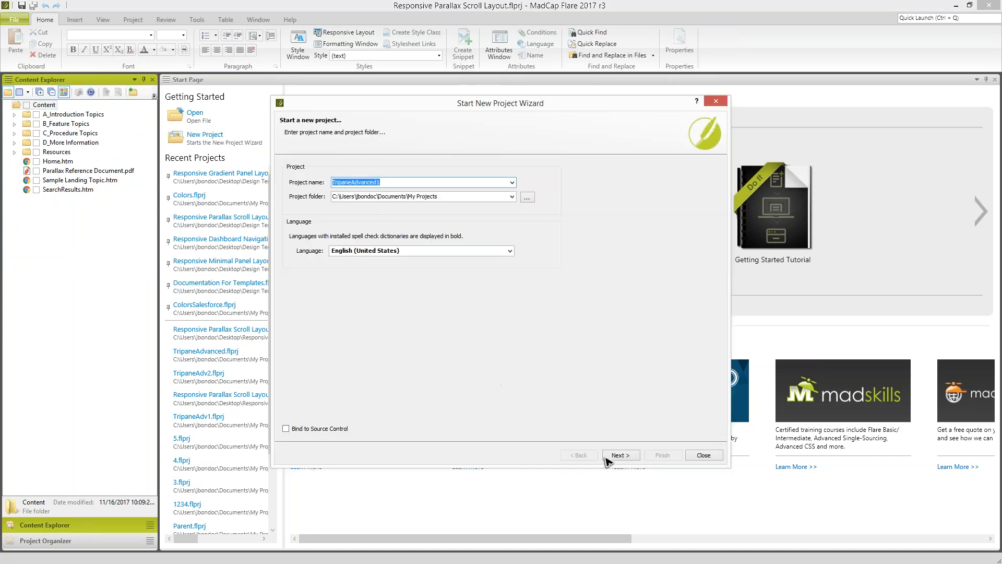
pyautogui.click(619, 455)
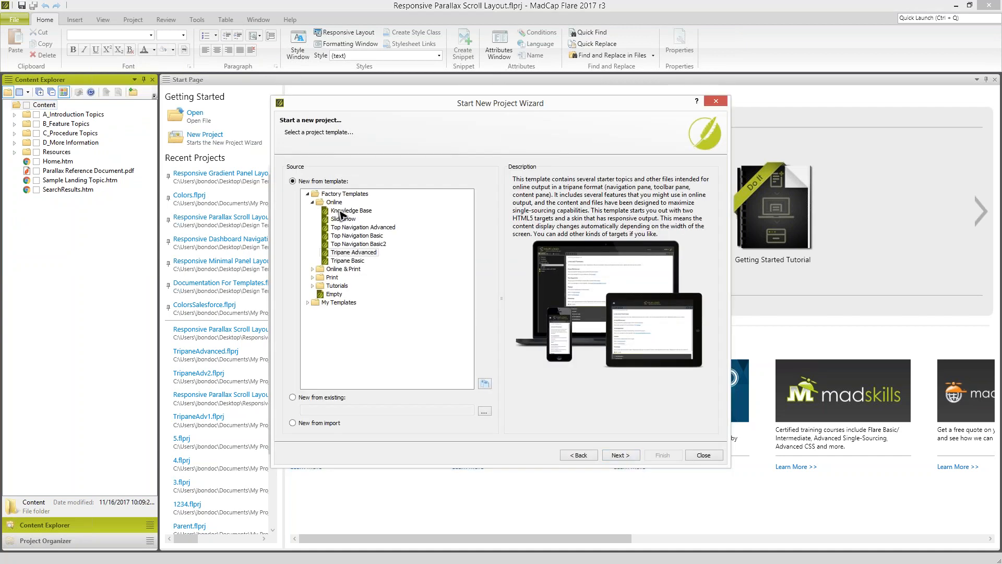
pyautogui.click(342, 211)
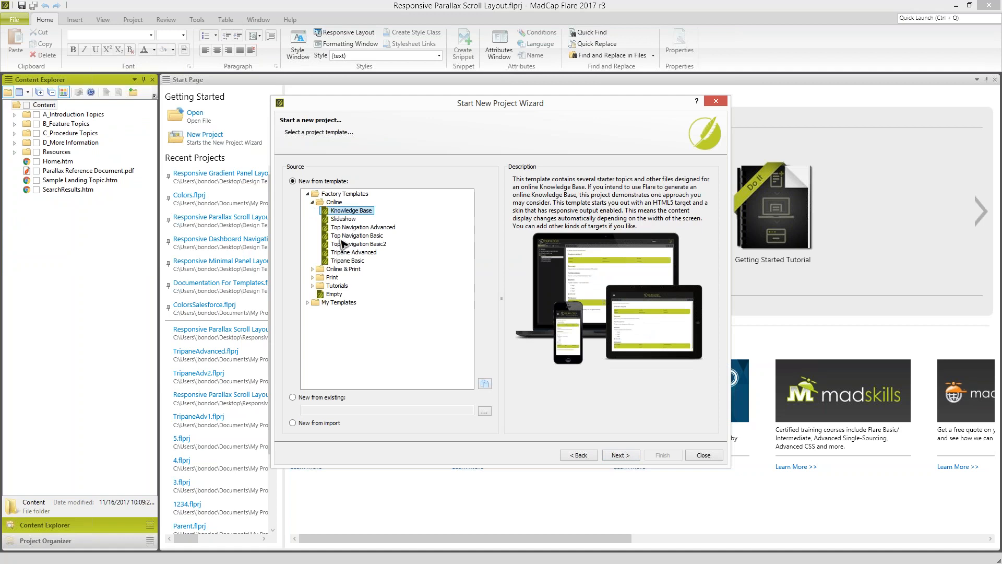
pyautogui.click(312, 202)
pyautogui.click(308, 244)
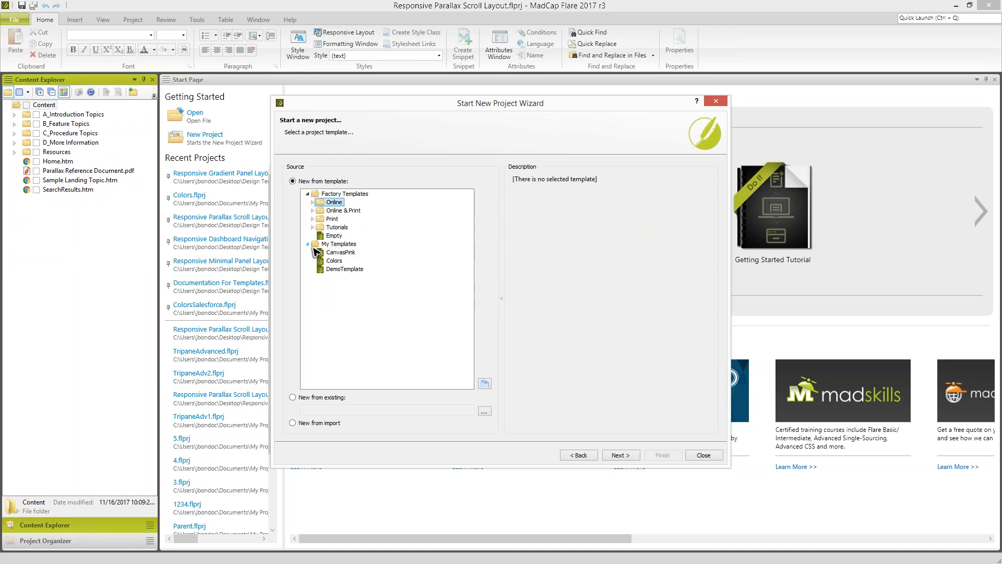
pyautogui.click(337, 243)
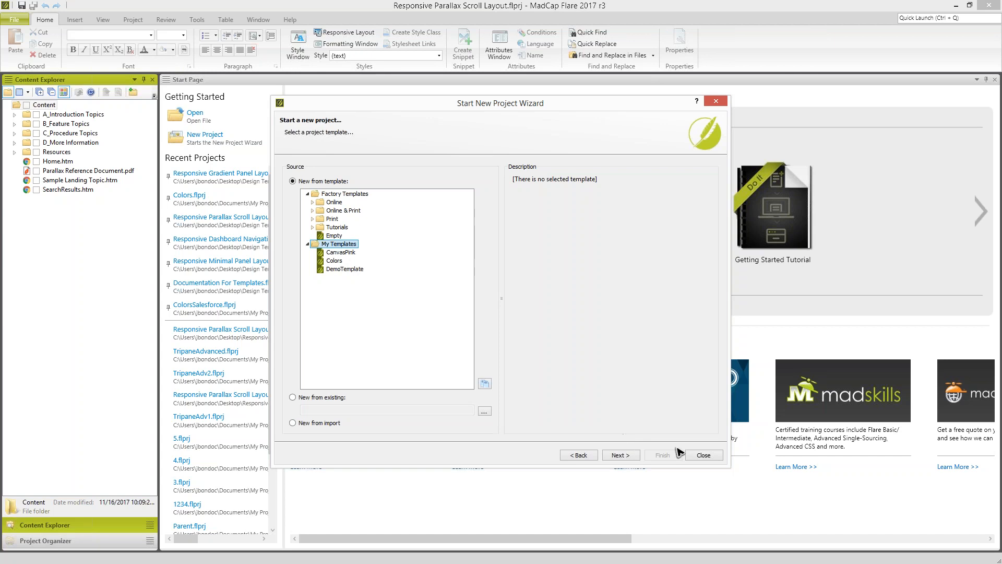
pyautogui.click(704, 455)
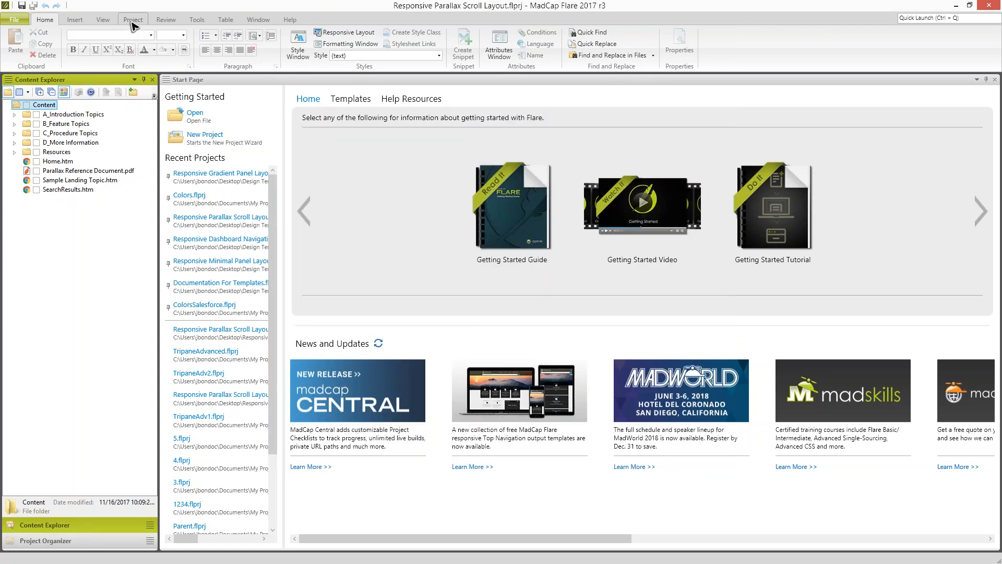
# - Save the open project with all its content files as a template named Responsive Parallax Scroll Layout in My Templates
pyautogui.click(133, 21)
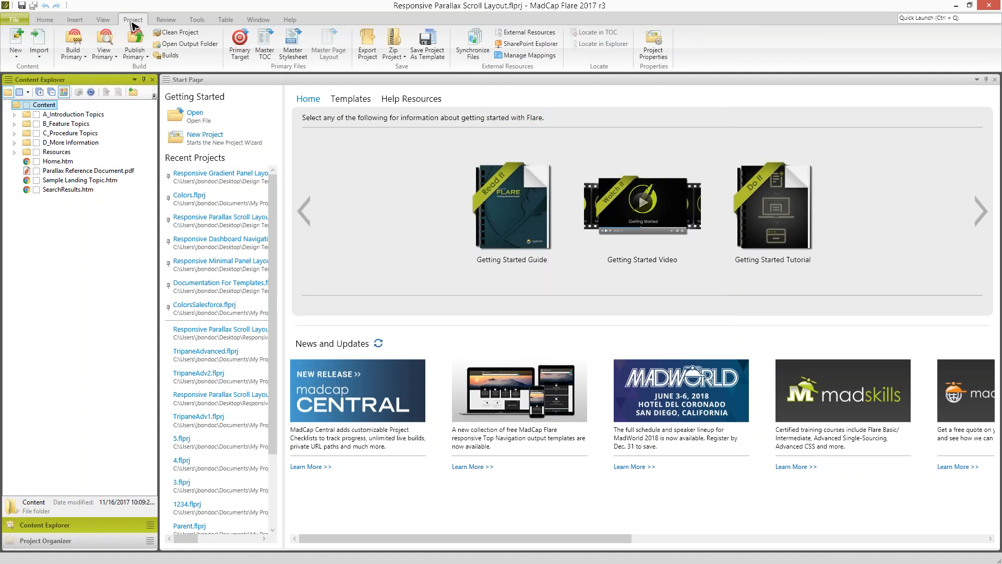
pyautogui.click(427, 44)
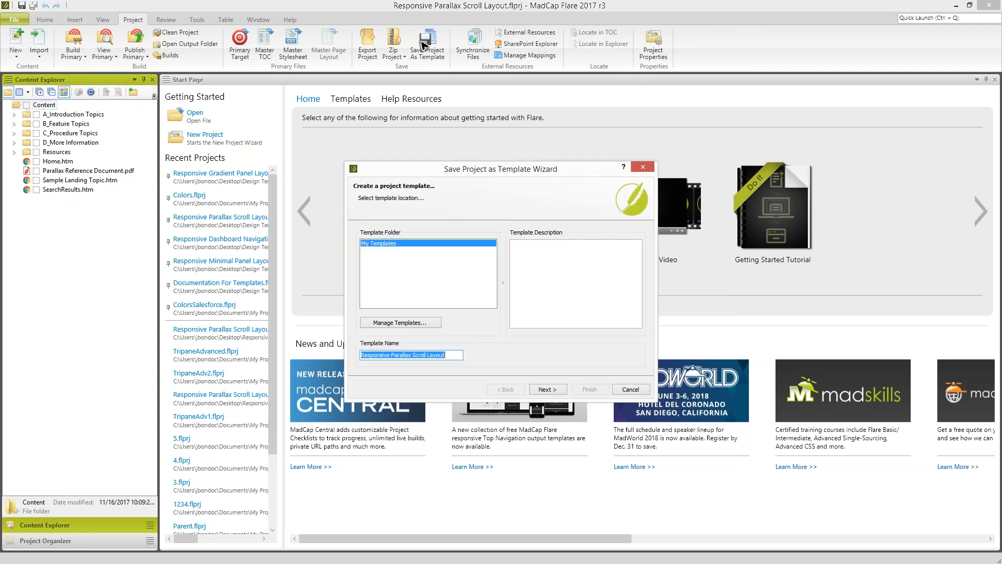
pyautogui.click(548, 389)
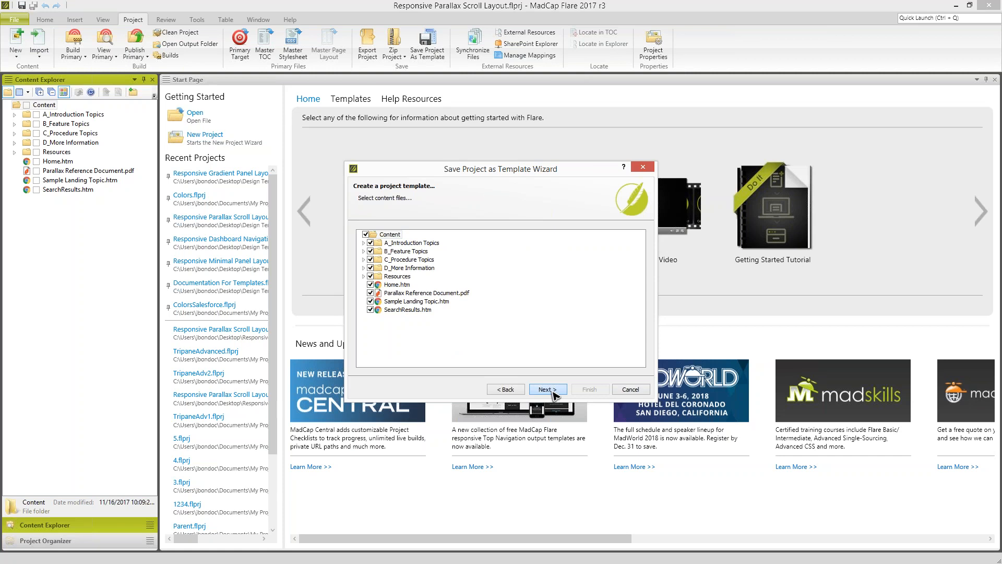
pyautogui.click(548, 389)
pyautogui.click(589, 389)
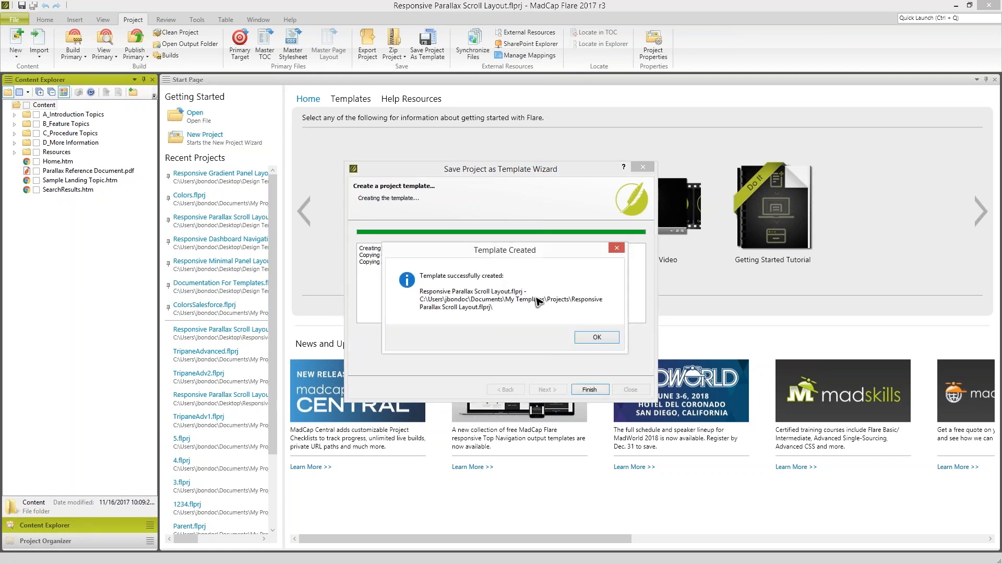
pyautogui.click(597, 337)
# - Check the Responsive Parallax Scroll Layout template under My Templates in the Start New Project Wizard, leaving without creating a project
pyautogui.click(21, 21)
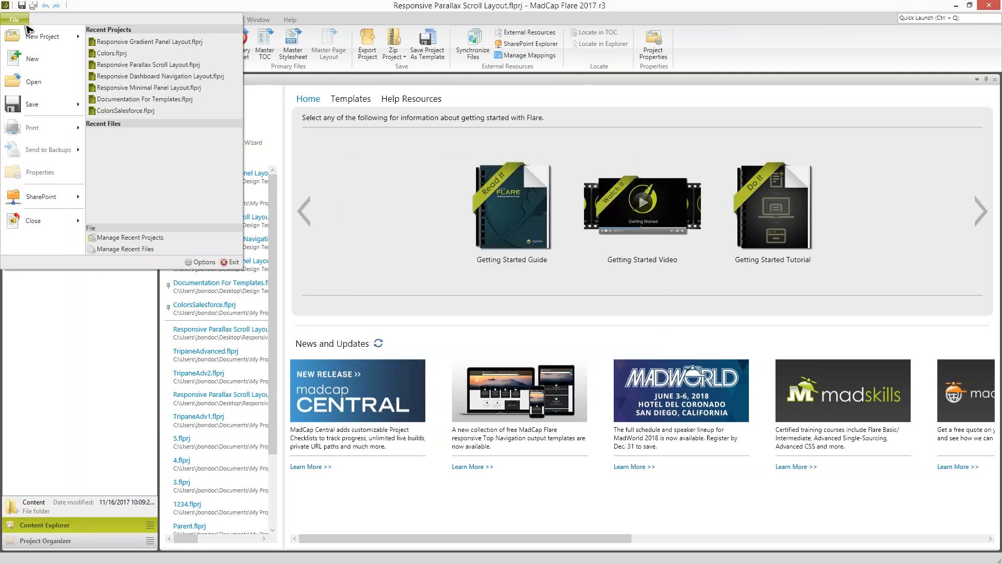
pyautogui.click(32, 36)
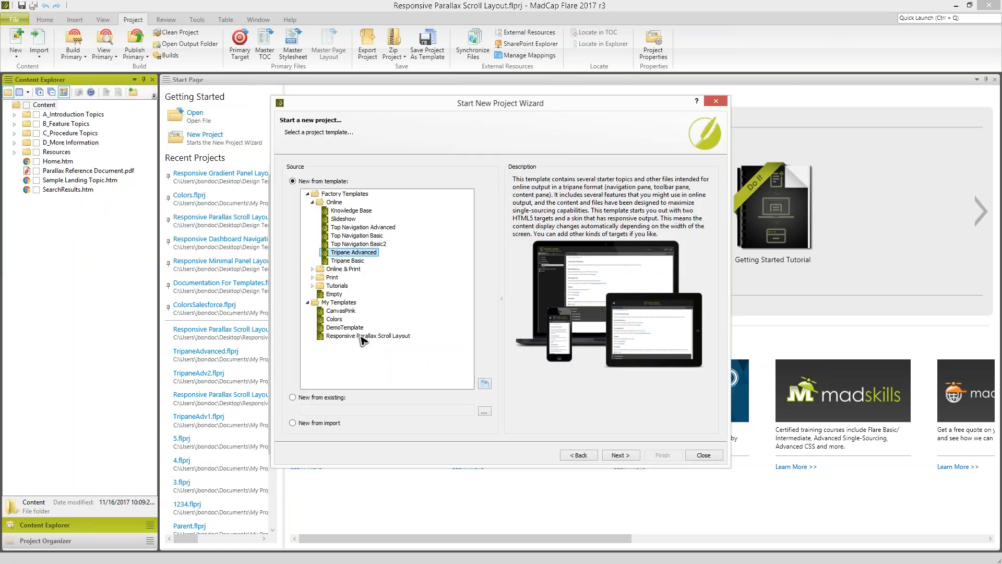
pyautogui.click(361, 336)
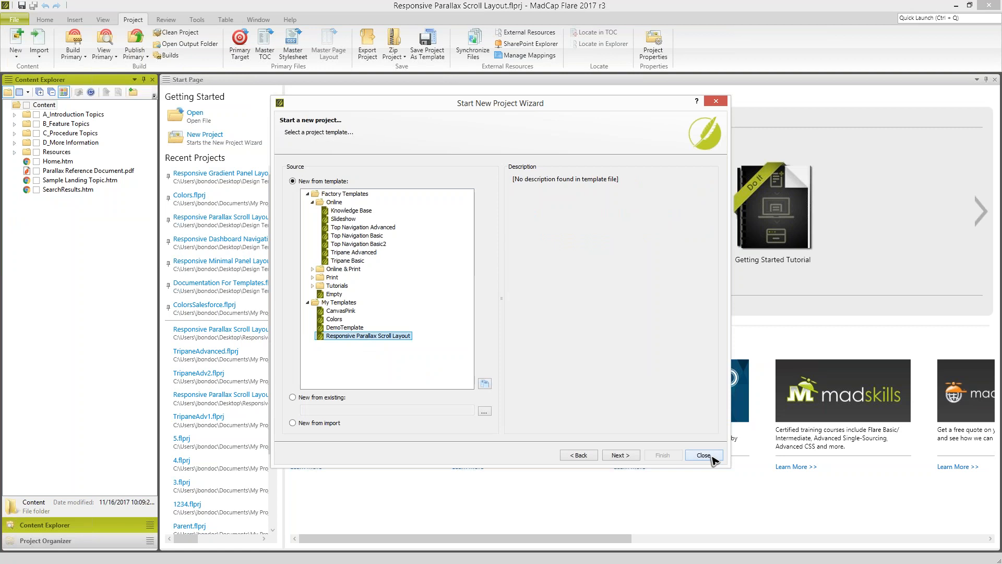
pyautogui.click(712, 457)
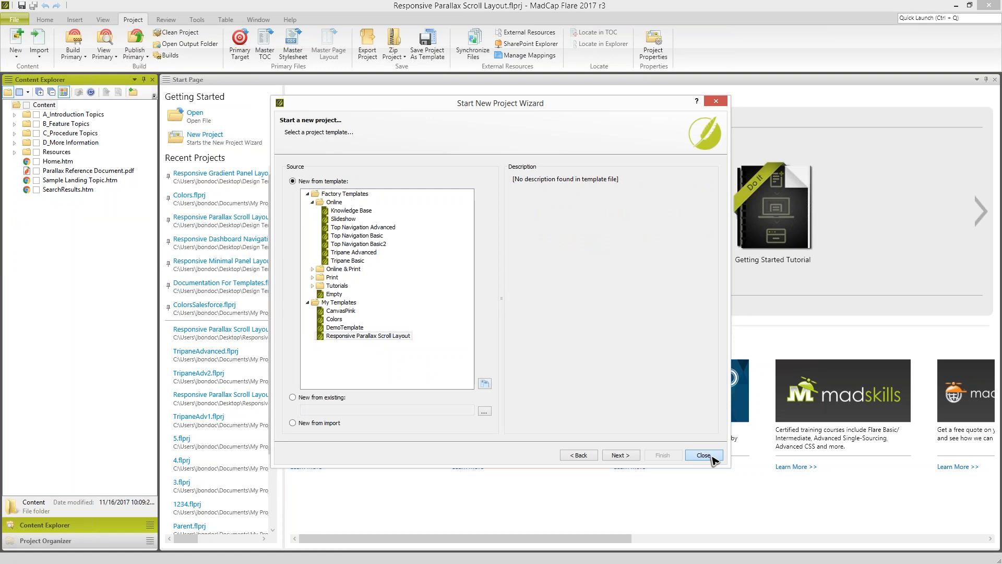
pyautogui.click(712, 456)
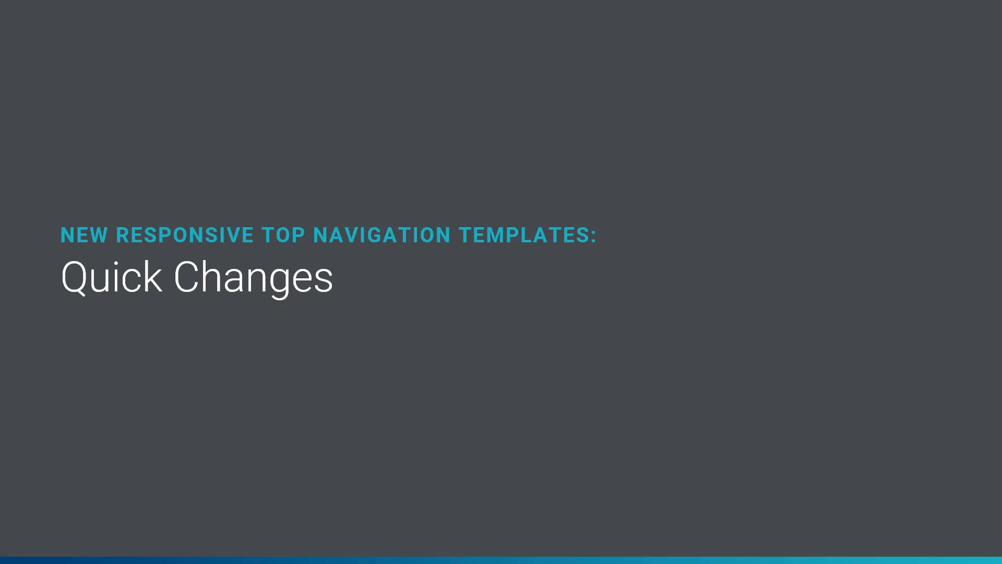
pyautogui.press('Right')
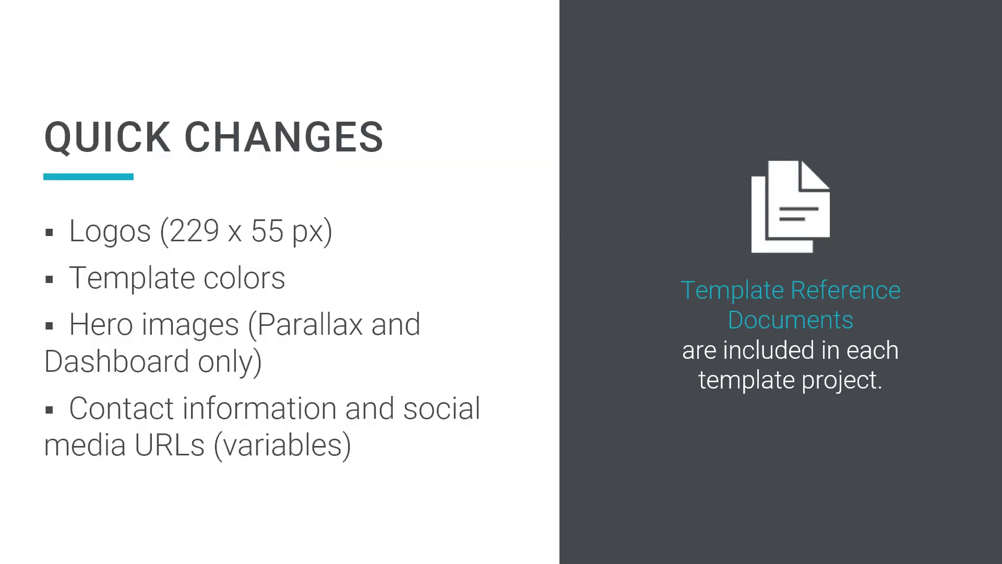
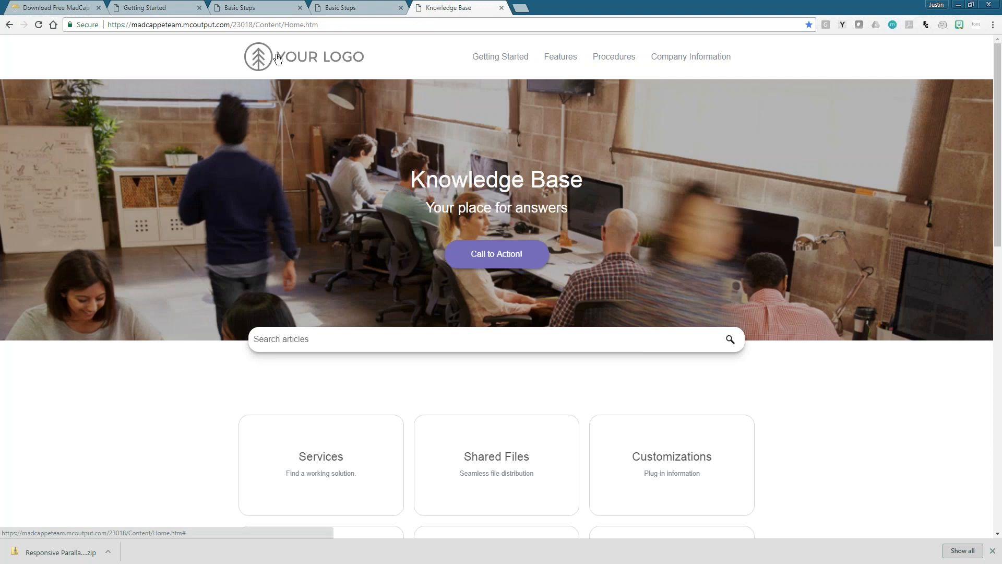
# - Compare the home pages of the sample template outputs open in the browser, including their headers, logos, panels and footers
pyautogui.moveTo(1000, 152); pyautogui.dragTo(966, 454)
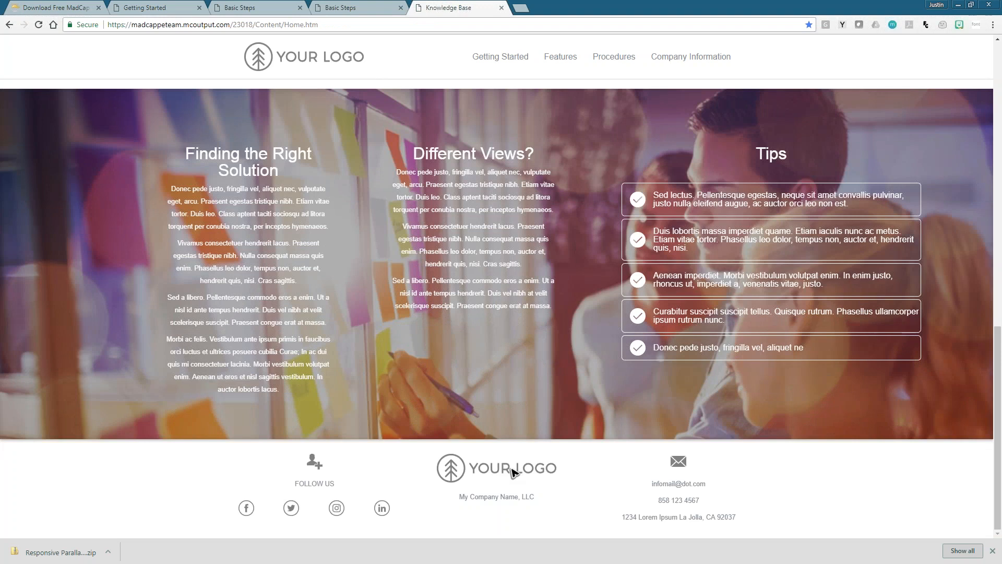
pyautogui.click(319, 8)
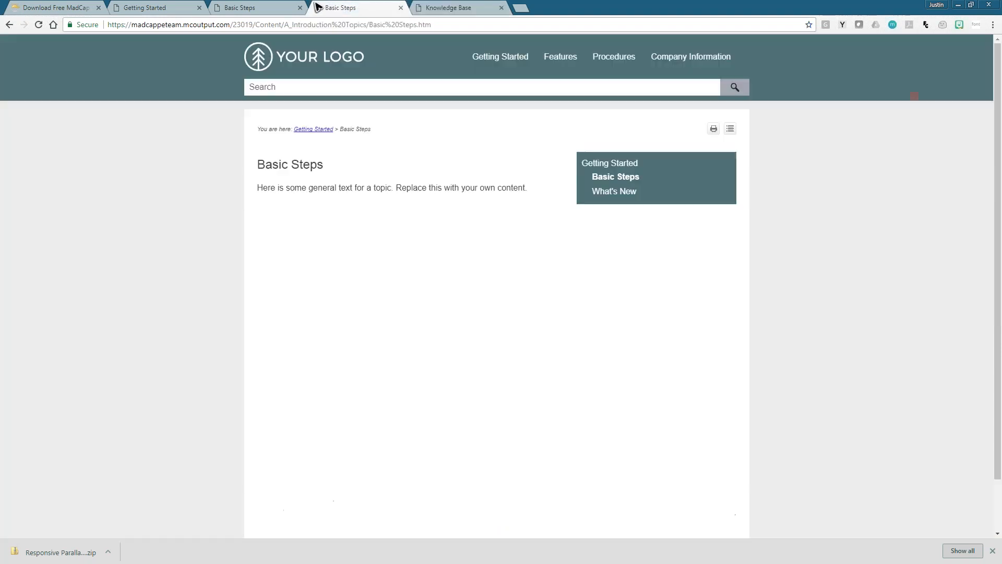
pyautogui.click(325, 65)
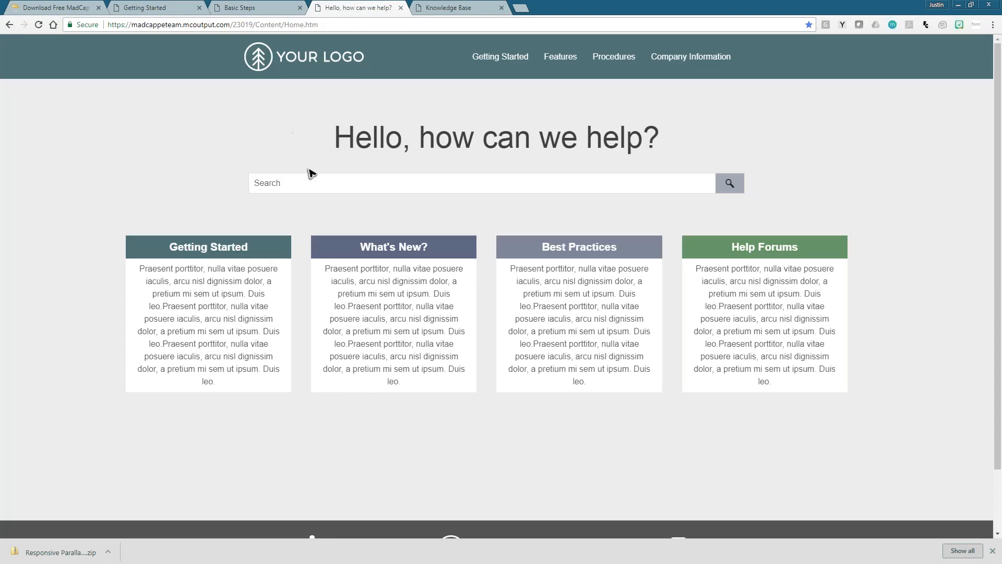
pyautogui.scroll(-3, 367, 262)
pyautogui.click(252, 9)
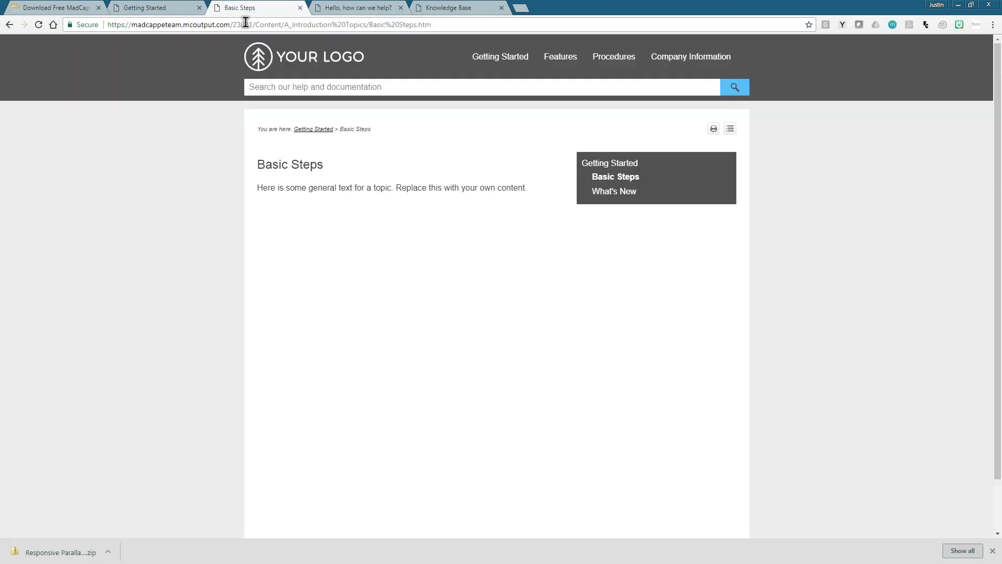
pyautogui.click(313, 57)
pyautogui.scroll(-3, 315, 188)
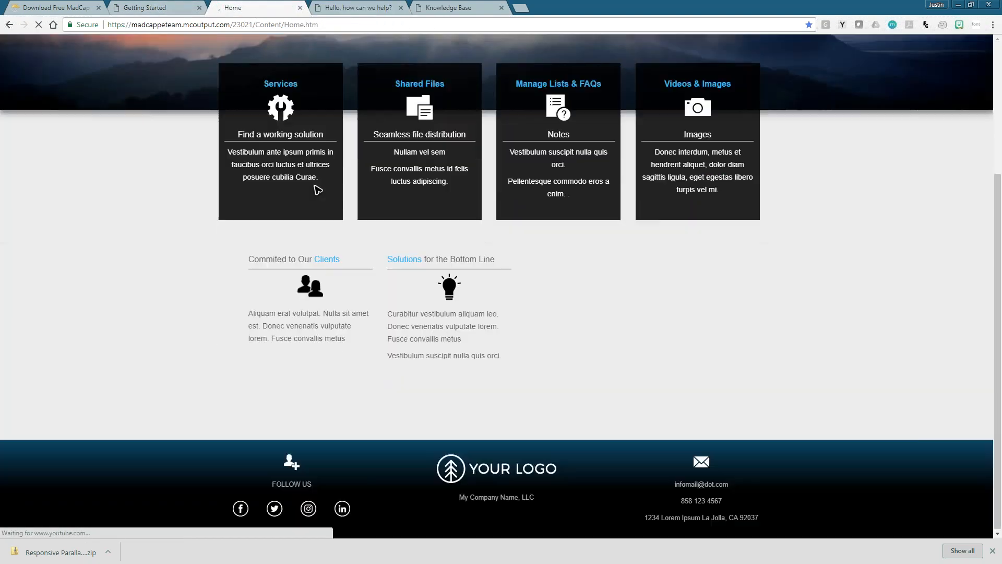
pyautogui.hotkey('ctrl', 'shift', 'Tab')
pyautogui.click(297, 65)
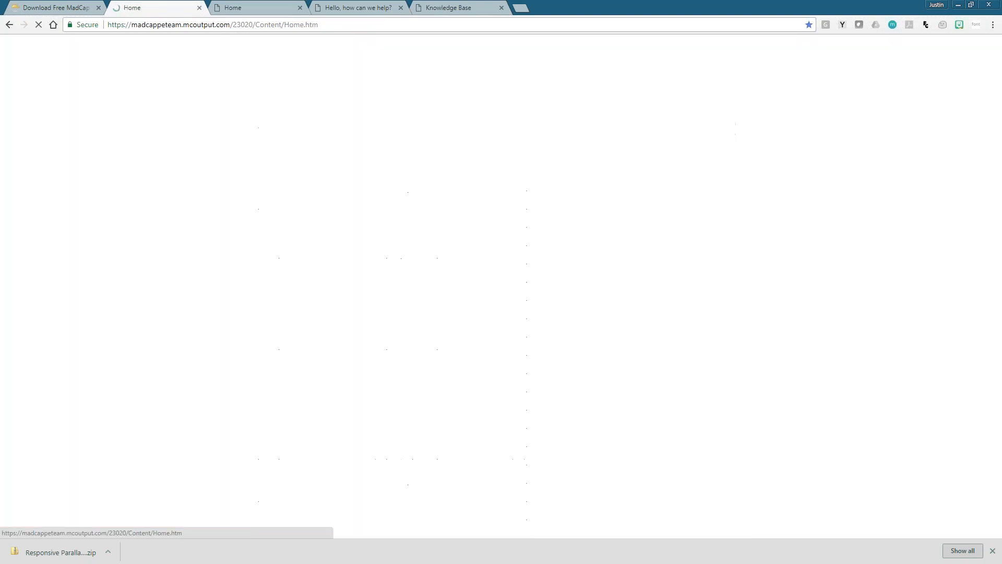
pyautogui.scroll(-2, 450, 411)
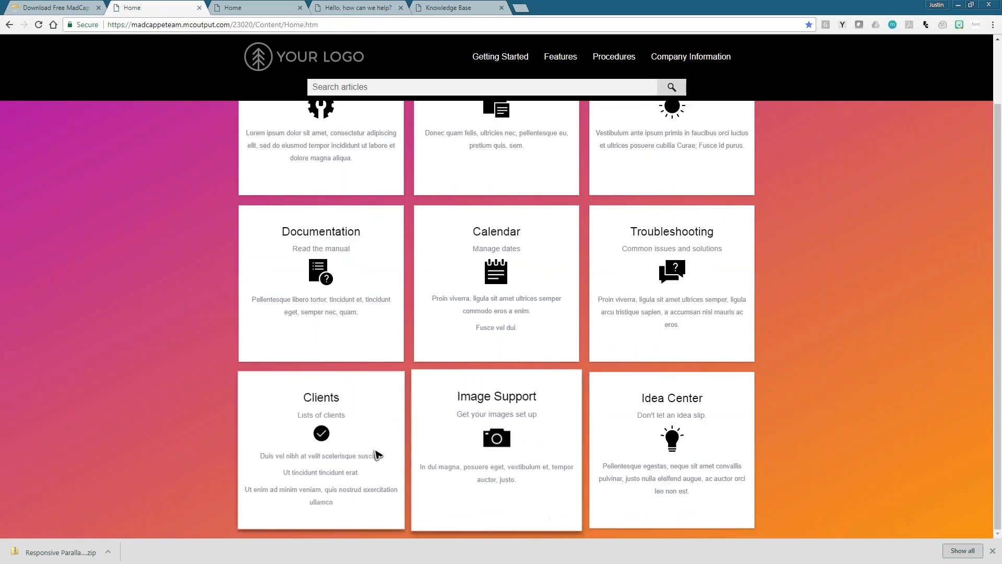
pyautogui.scroll(2, 380, 455)
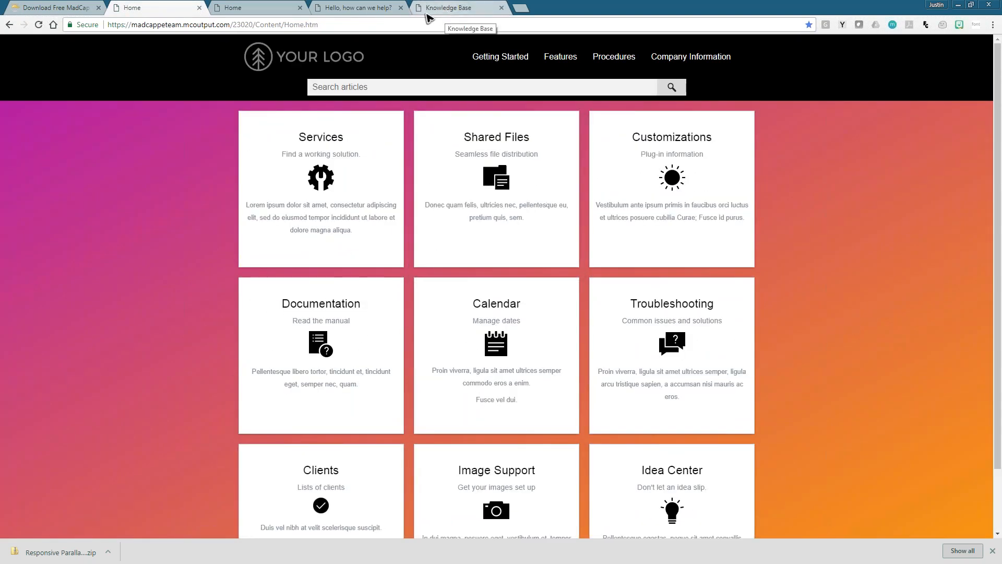
pyautogui.click(441, 13)
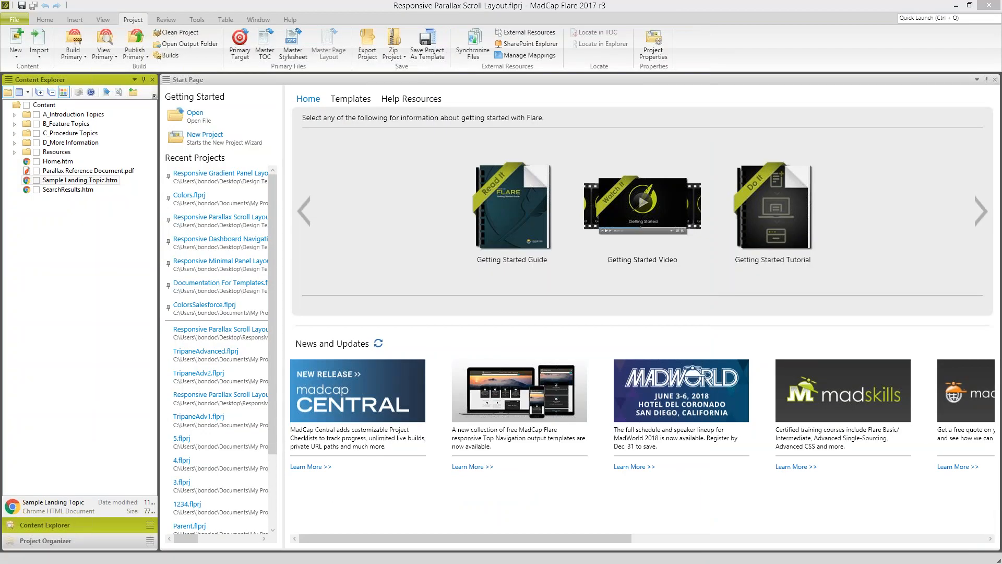
# - In MadCap Flare, open the HTML5 - Top Navigation skin from the project's Skins folder and display its styles
pyautogui.click(67, 542)
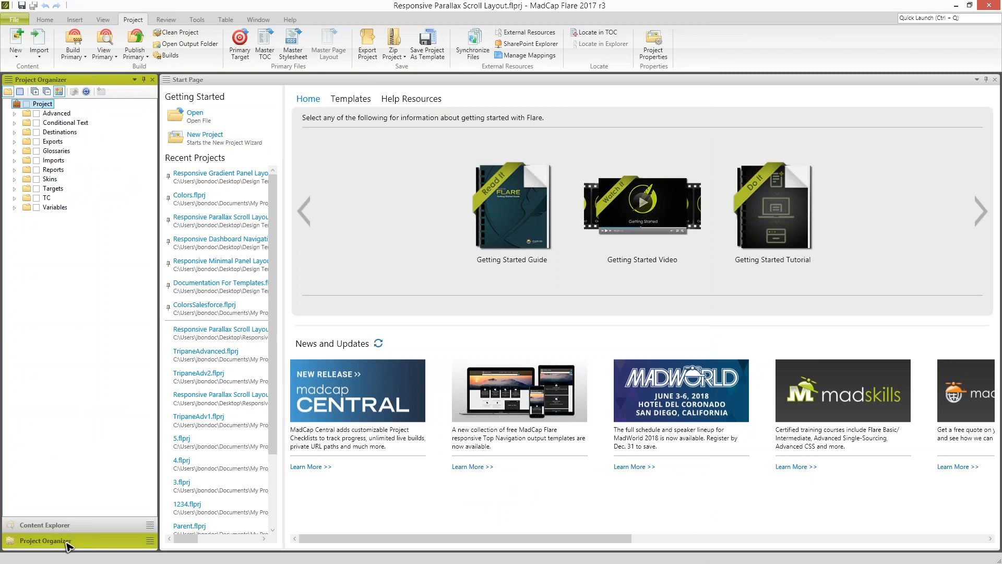
pyautogui.click(44, 180)
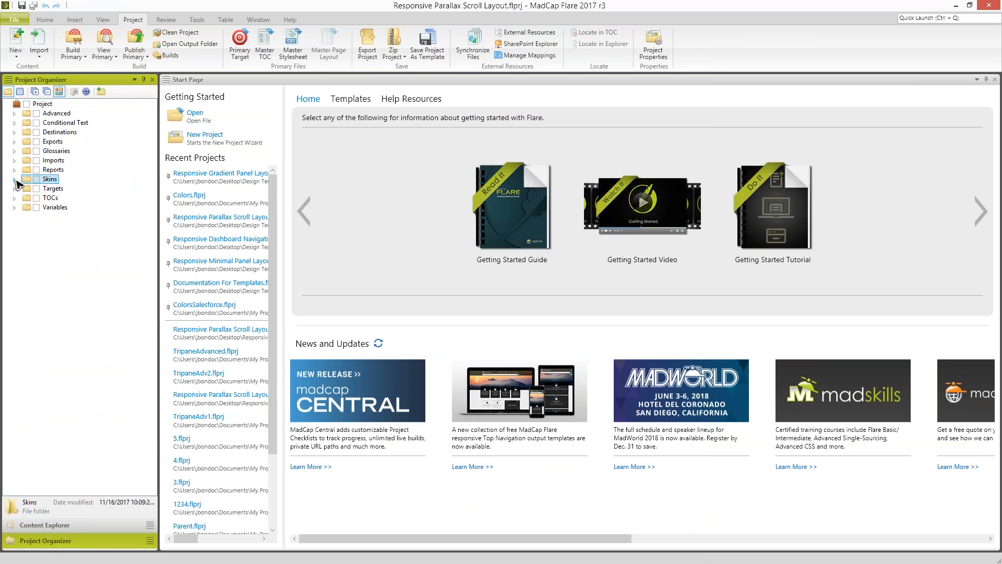
pyautogui.click(15, 179)
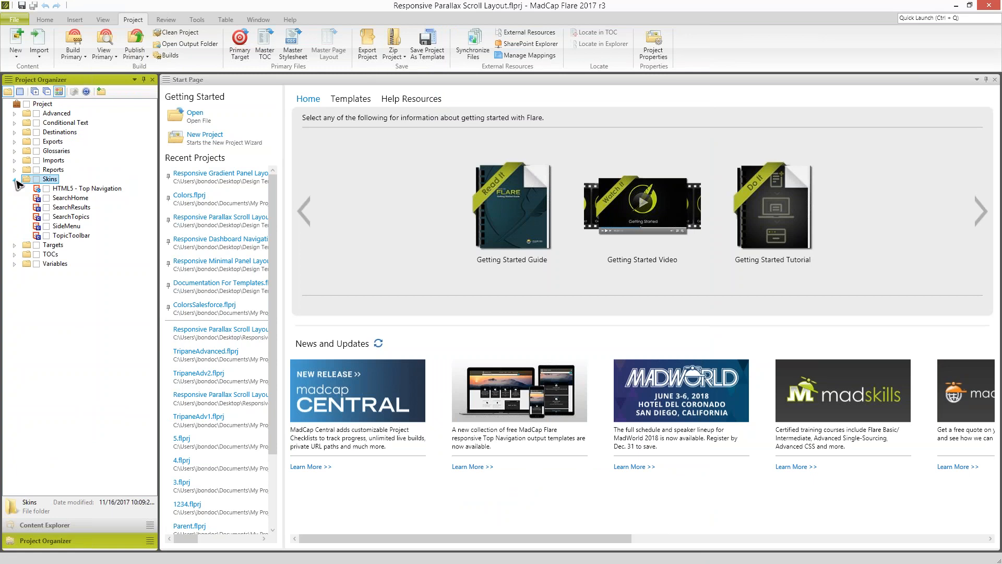
pyautogui.click(66, 189)
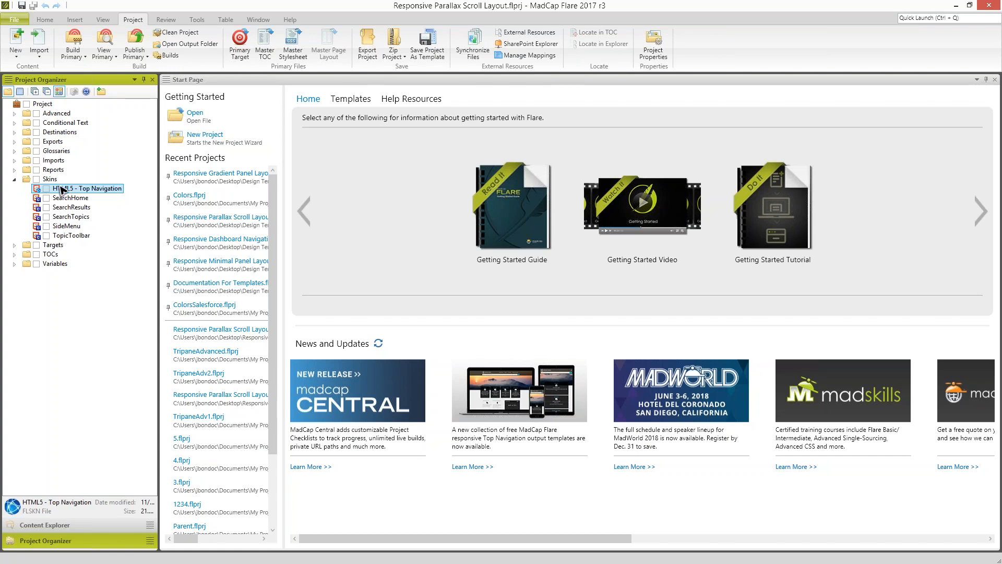
pyautogui.doubleClick(61, 188)
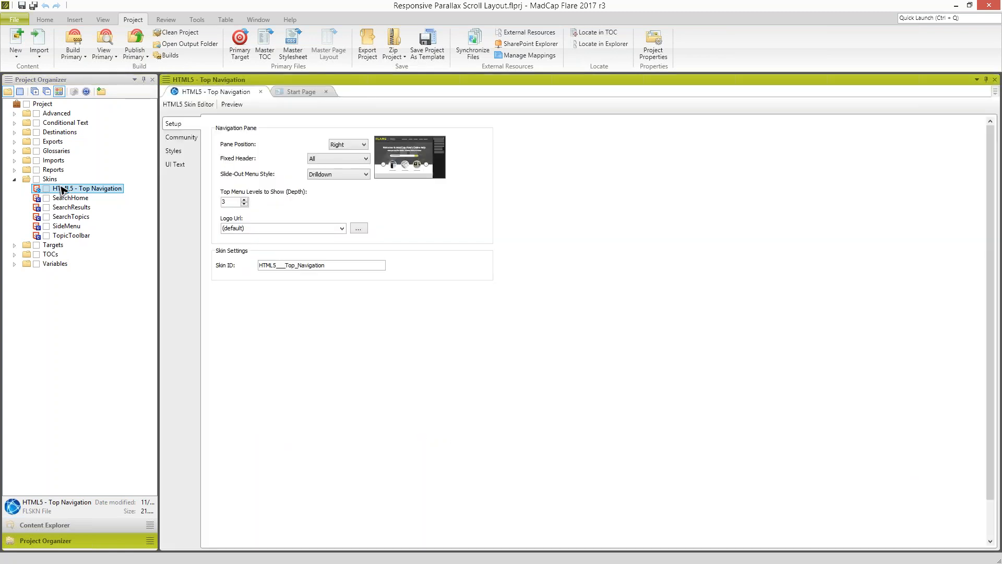
pyautogui.click(172, 152)
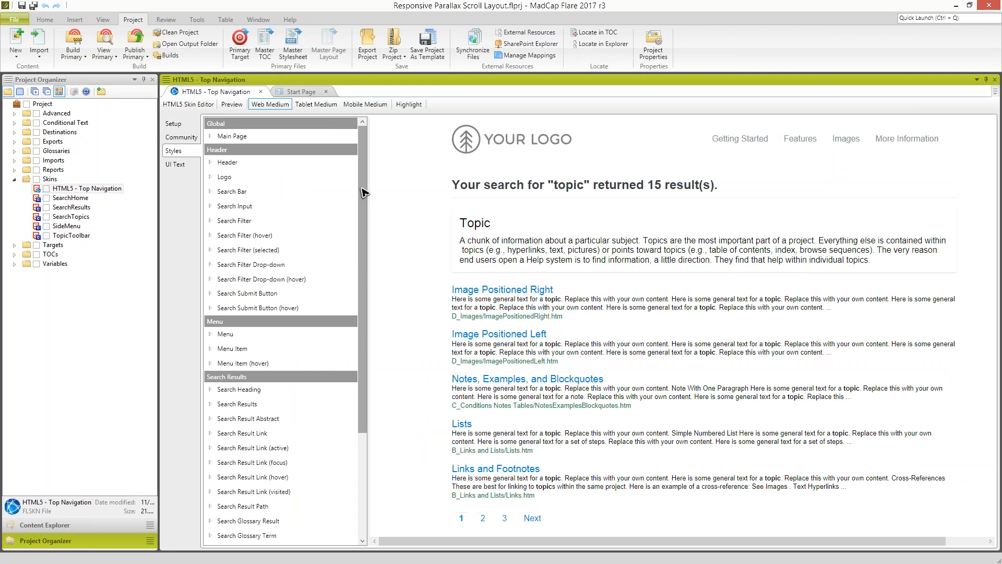
# - Replace the header Logo style's background image with PlaceholderLogo-black-v2.png and save the skin
pyautogui.click(211, 177)
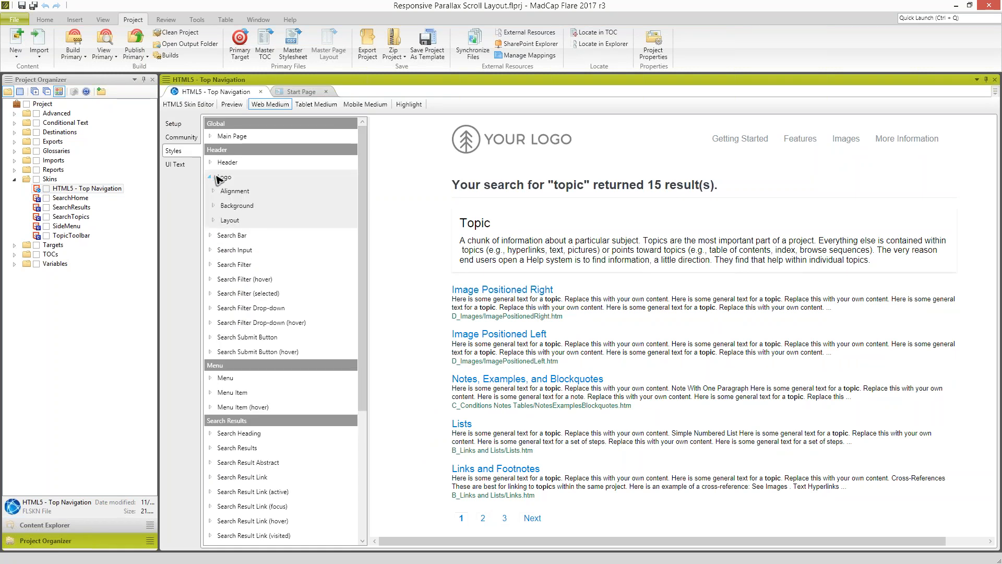
pyautogui.click(213, 206)
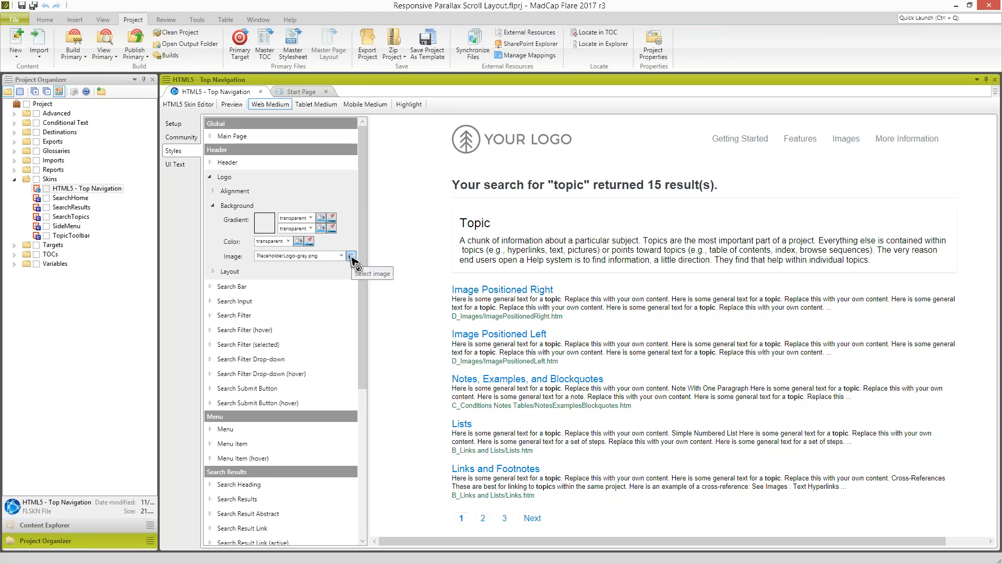
pyautogui.click(351, 256)
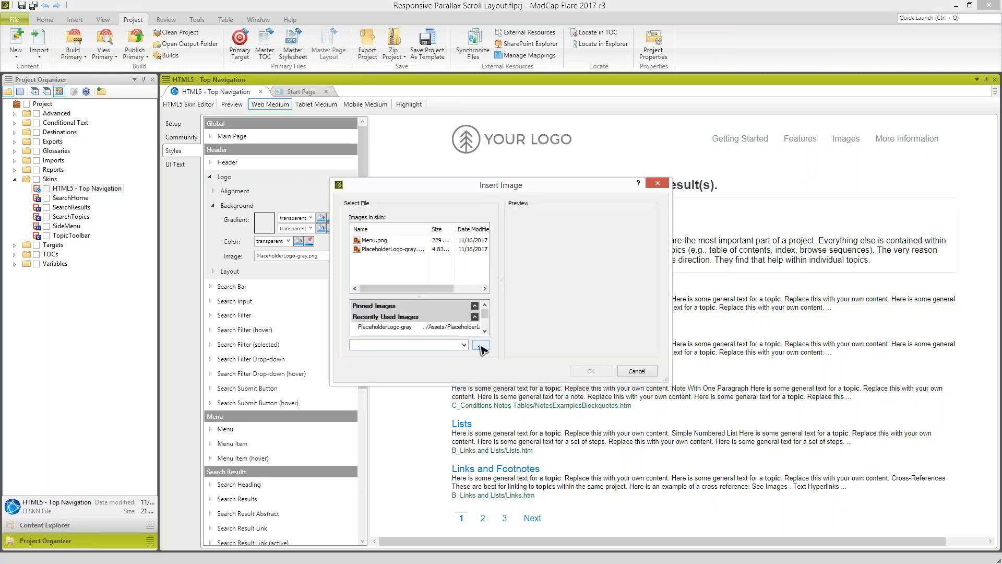
pyautogui.click(480, 346)
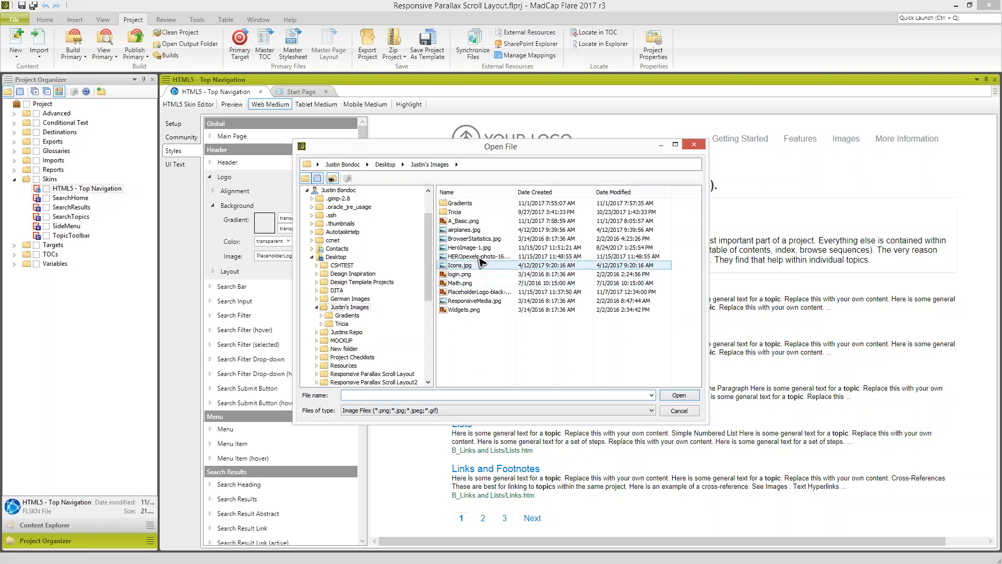
pyautogui.click(484, 293)
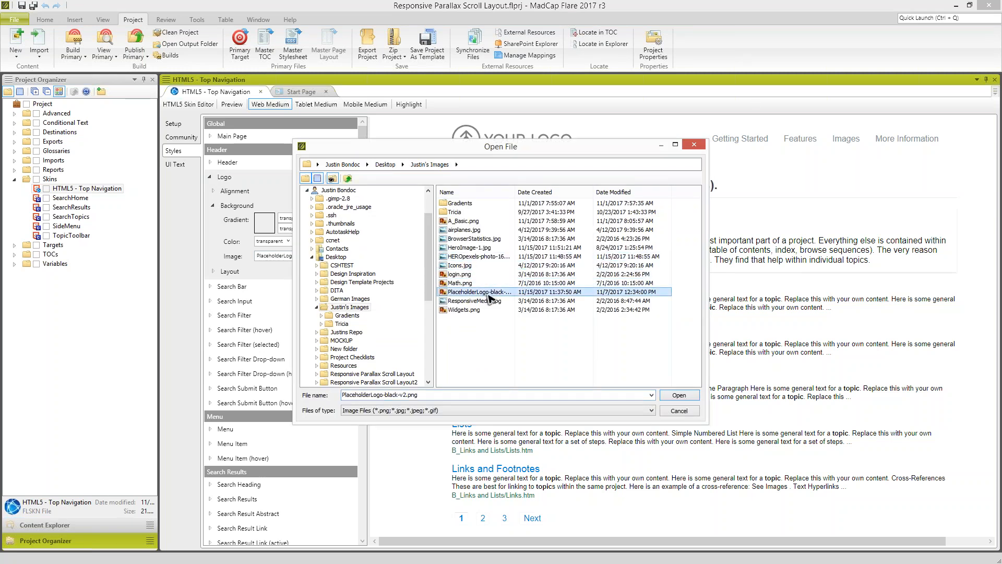
pyautogui.click(679, 396)
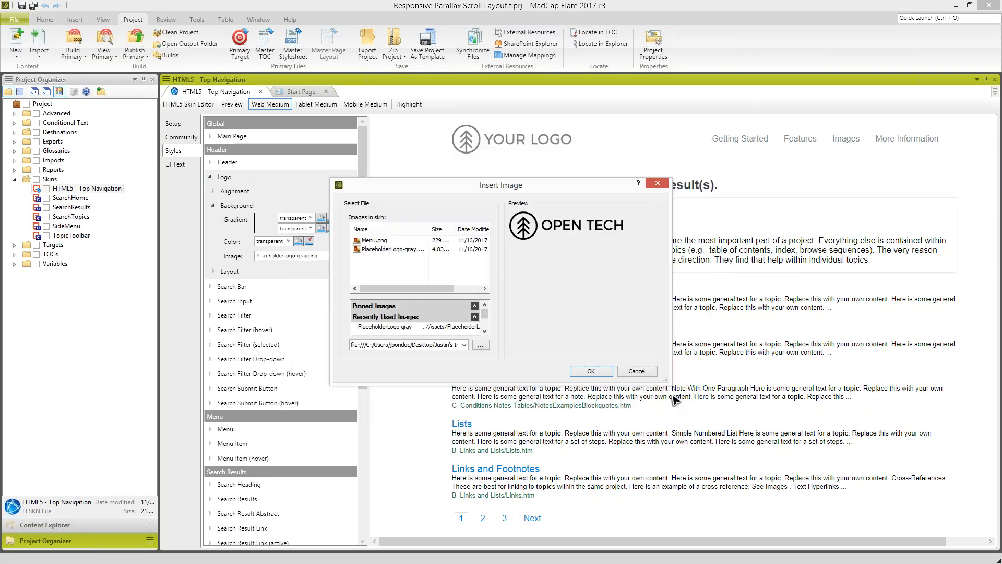
pyautogui.click(591, 371)
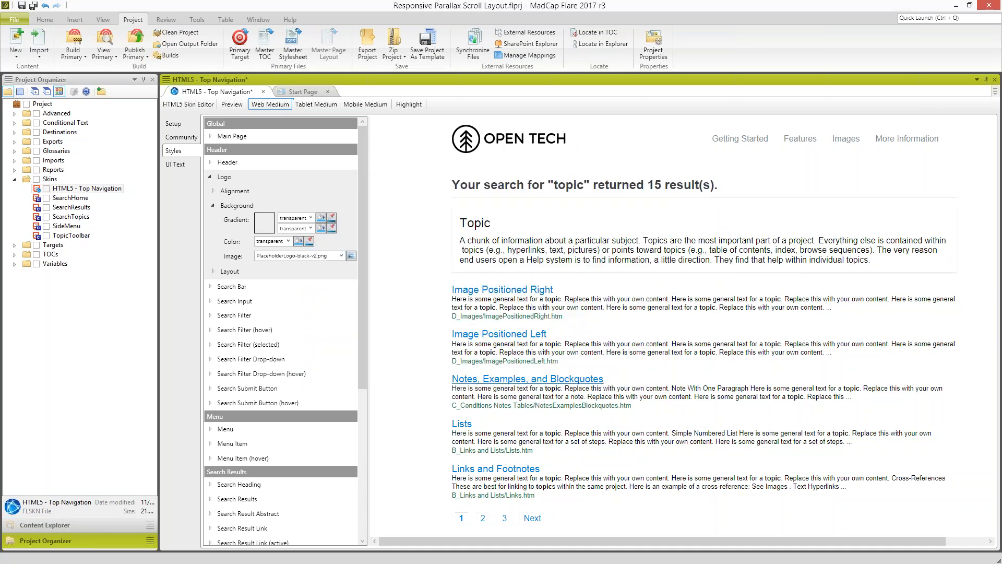
pyautogui.hotkey('ctrl', 's')
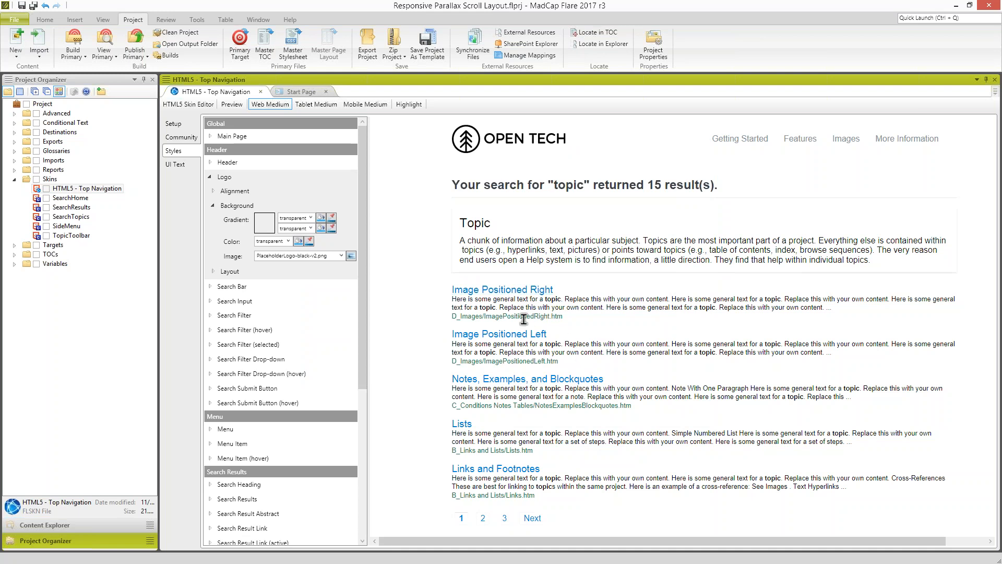
# - Collapse the Logo style and use preview highlighting to locate the style controlling the file path under the first search result
pyautogui.moveTo(453, 317); pyautogui.dragTo(577, 320)
pyautogui.click(584, 320)
pyautogui.click(210, 177)
pyautogui.moveTo(359, 191); pyautogui.dragTo(360, 155)
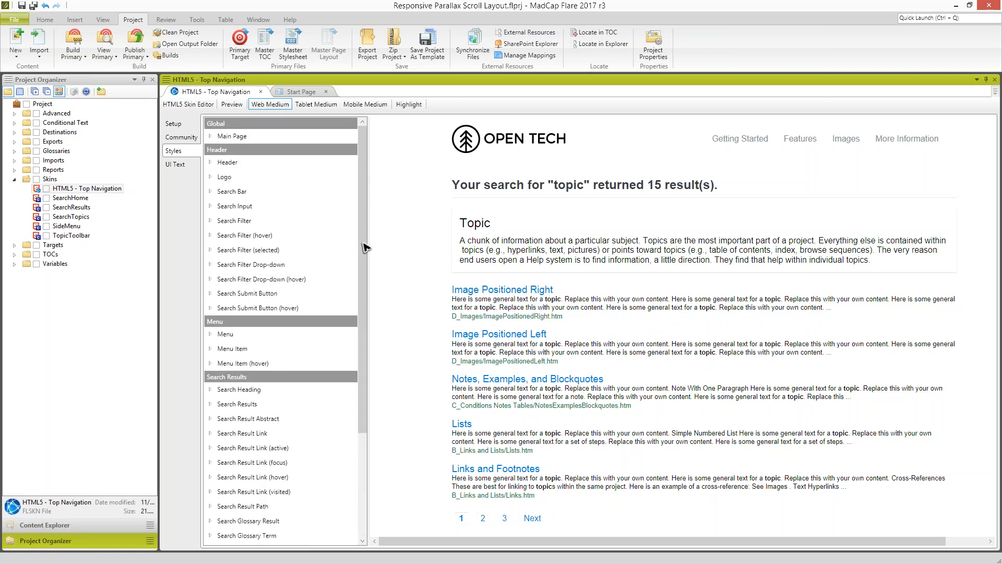
pyautogui.moveTo(364, 237)
pyautogui.mouseDown()
pyautogui.moveTo(358, 290)
pyautogui.moveTo(358, 233)
pyautogui.mouseUp()
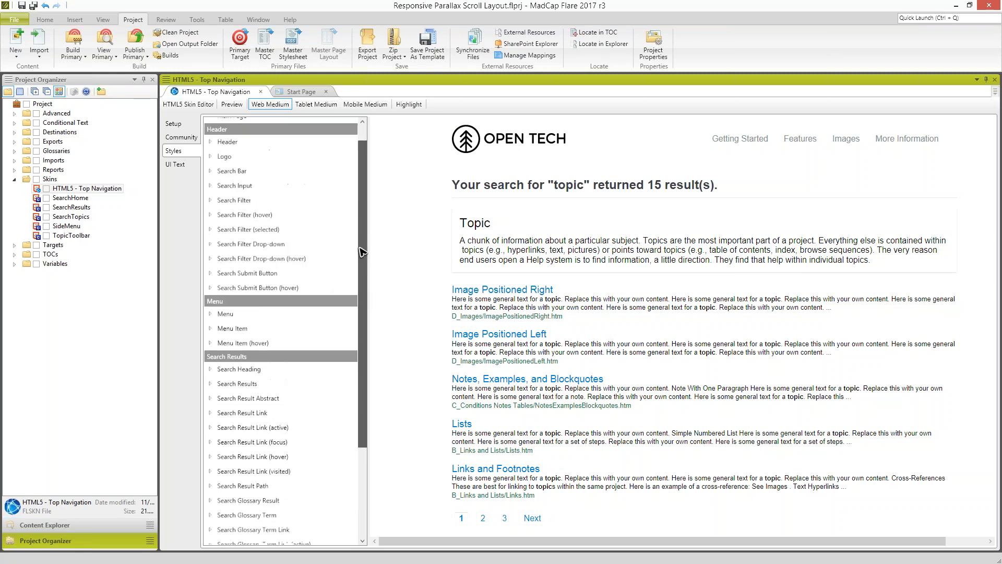
pyautogui.click(408, 107)
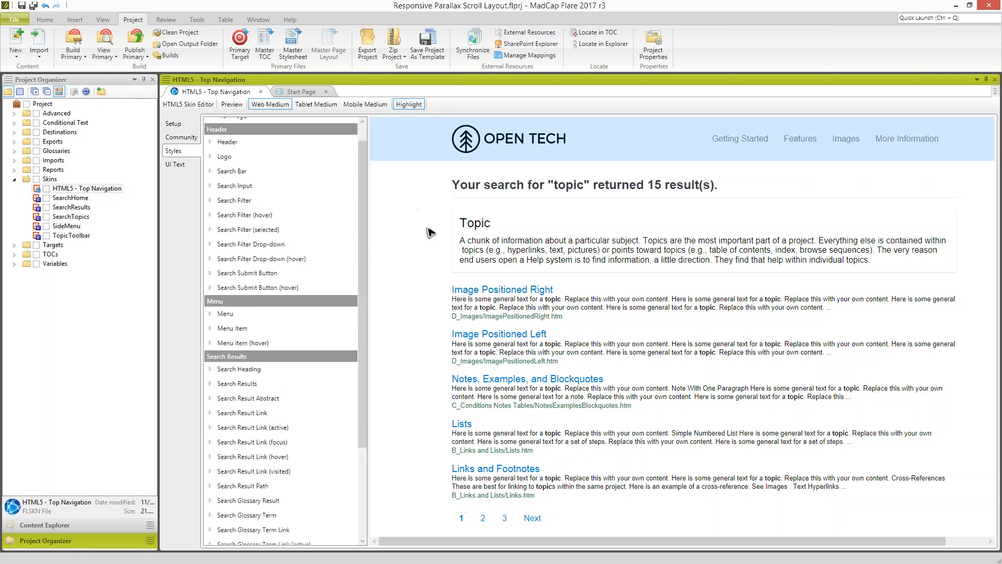
pyautogui.click(490, 317)
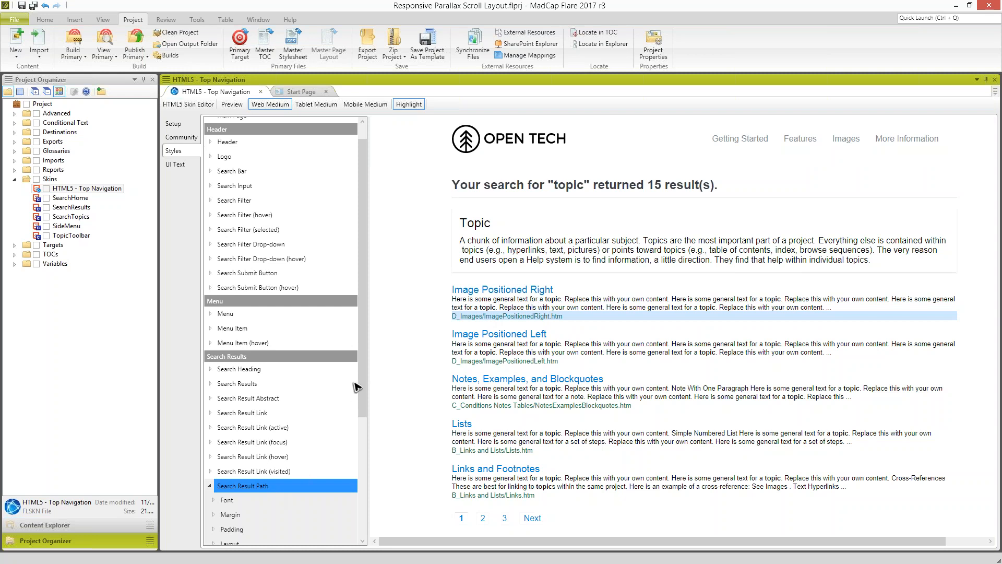
# - Set the Search Result Path font color to #efd38a sampled from the screen, and save the skin with highlighting turned off
pyautogui.moveTo(364, 386); pyautogui.dragTo(364, 456)
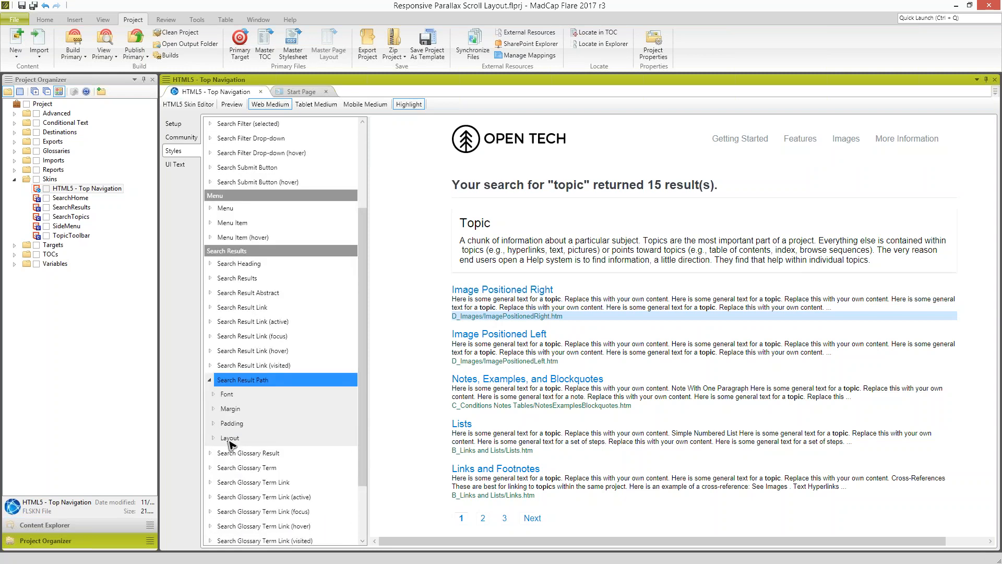
pyautogui.click(214, 396)
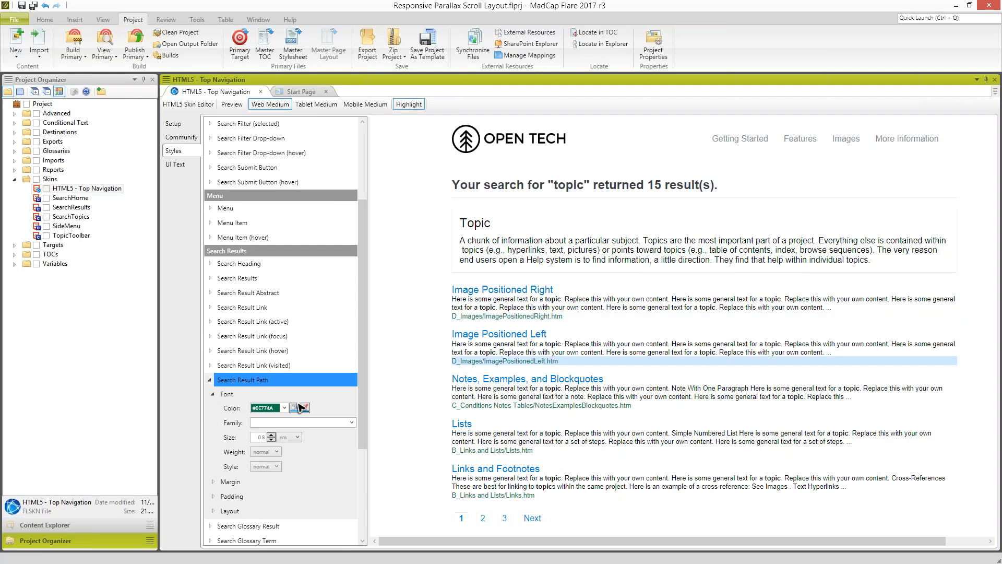
pyautogui.click(305, 409)
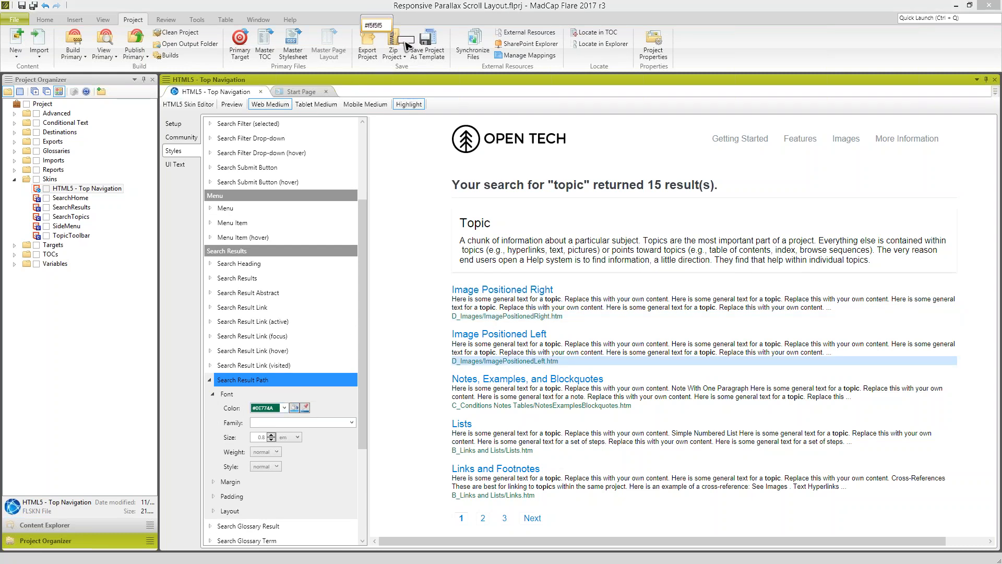
pyautogui.click(396, 40)
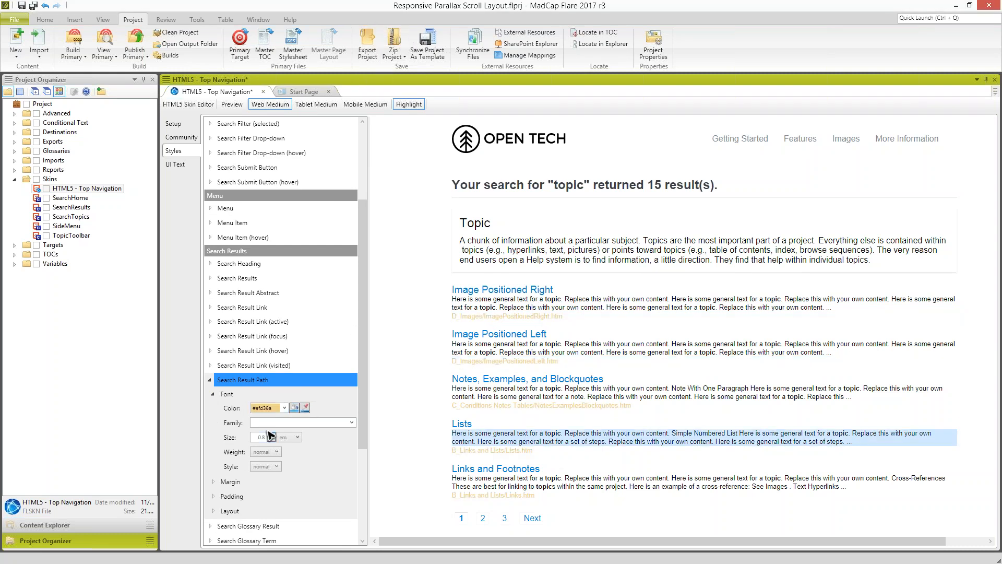
pyautogui.click(235, 395)
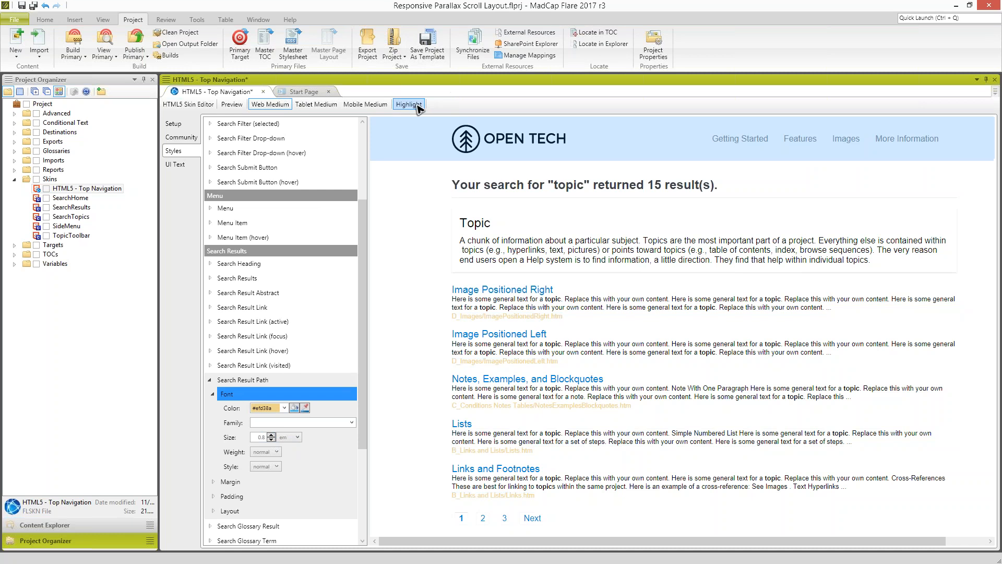
pyautogui.moveTo(362, 249); pyautogui.dragTo(360, 166)
pyautogui.hotkey('ctrl', 's')
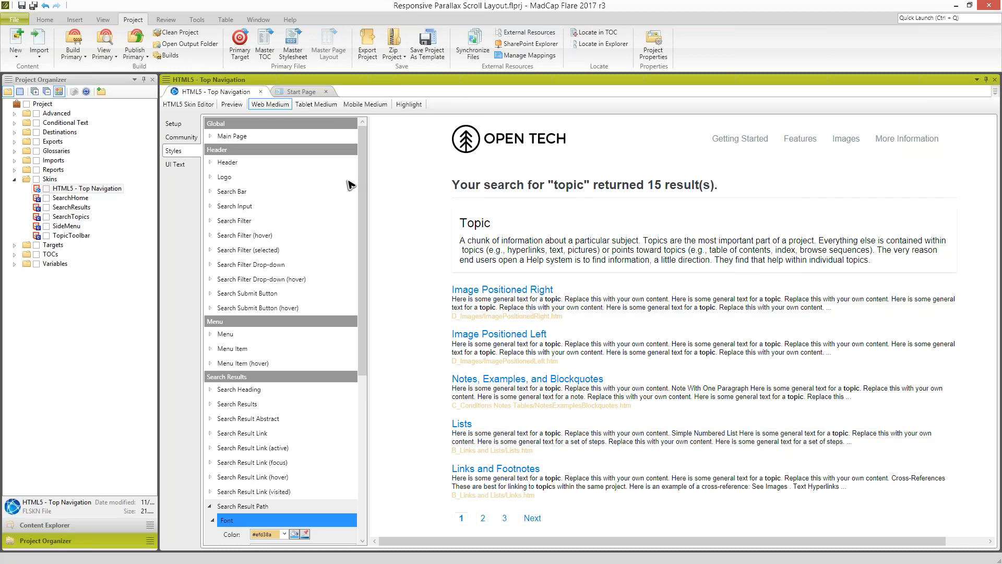
# - Collapse the project's Skins folder and show the project's content files
pyautogui.click(15, 179)
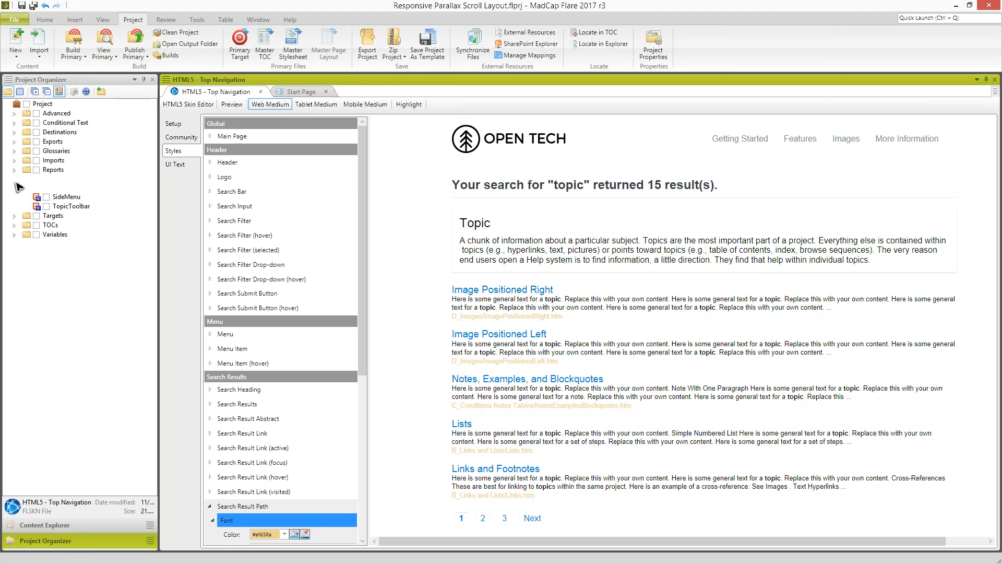
pyautogui.click(64, 525)
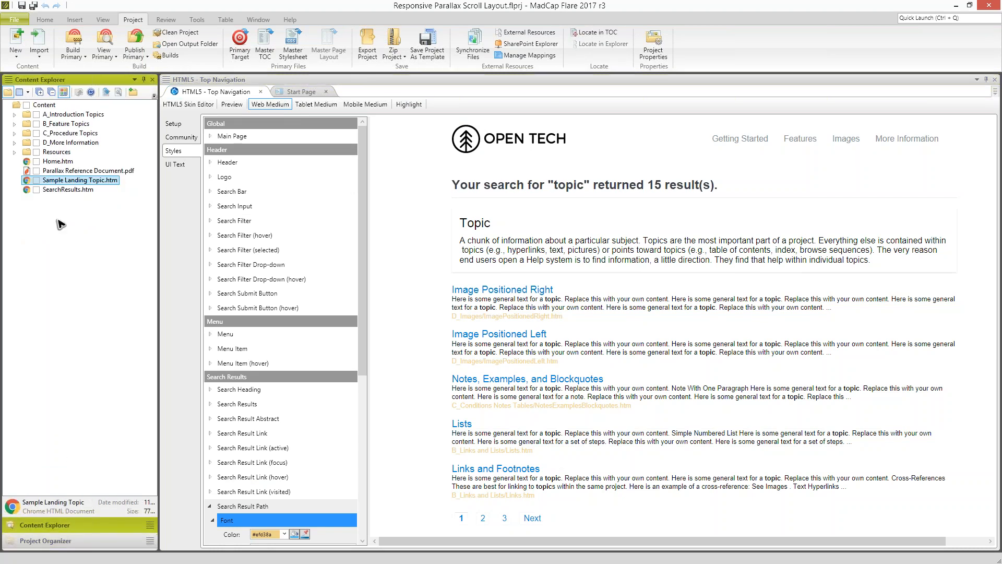
# - Open the HomePage.flmsp master page from the MasterPages folder under the project's Resources
pyautogui.click(14, 152)
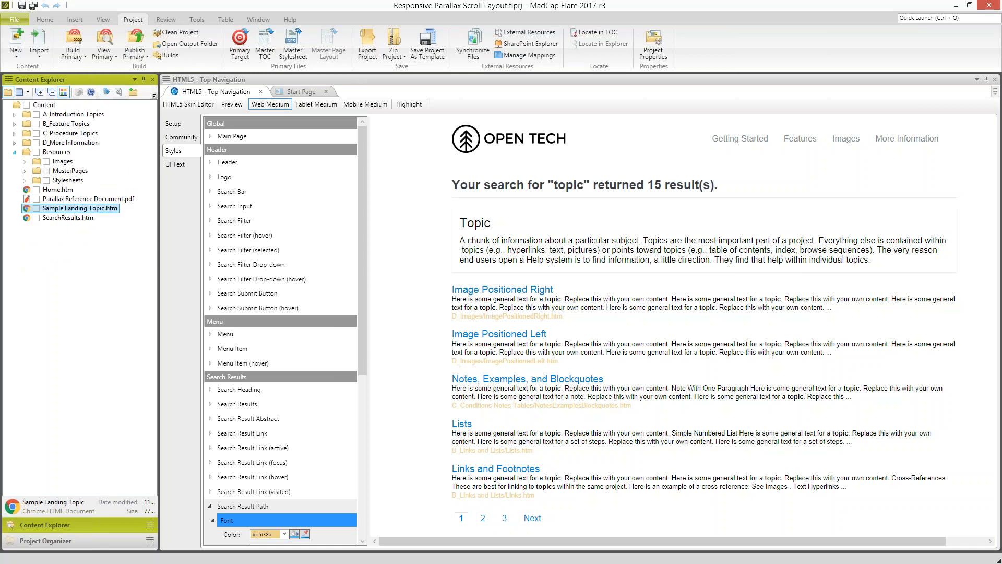
pyautogui.click(24, 171)
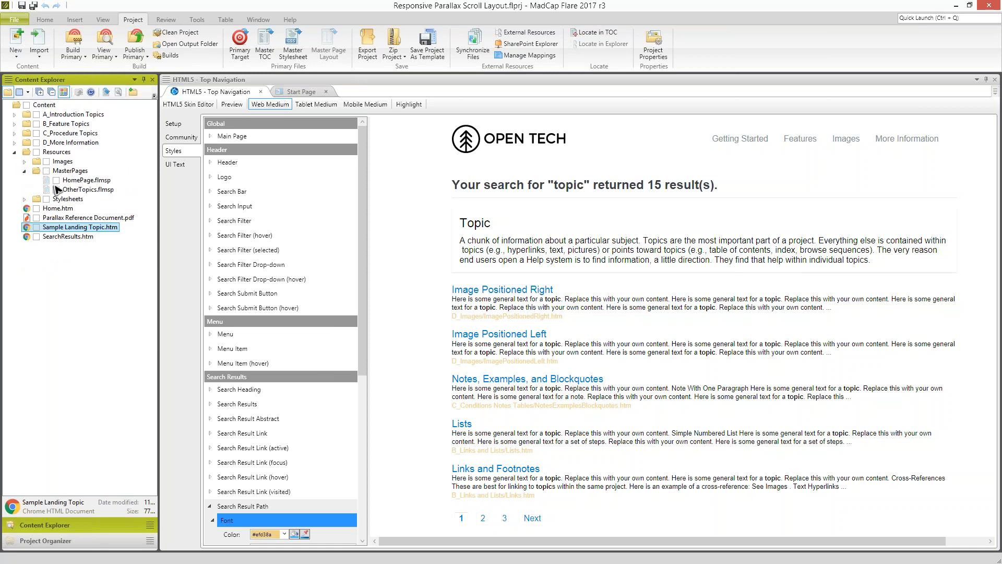
pyautogui.click(73, 182)
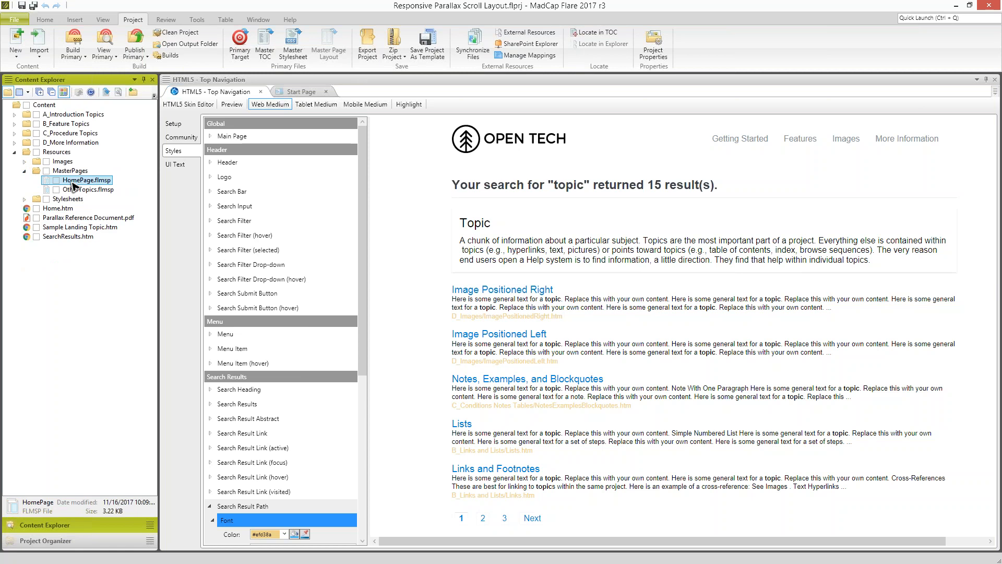
pyautogui.doubleClick(74, 184)
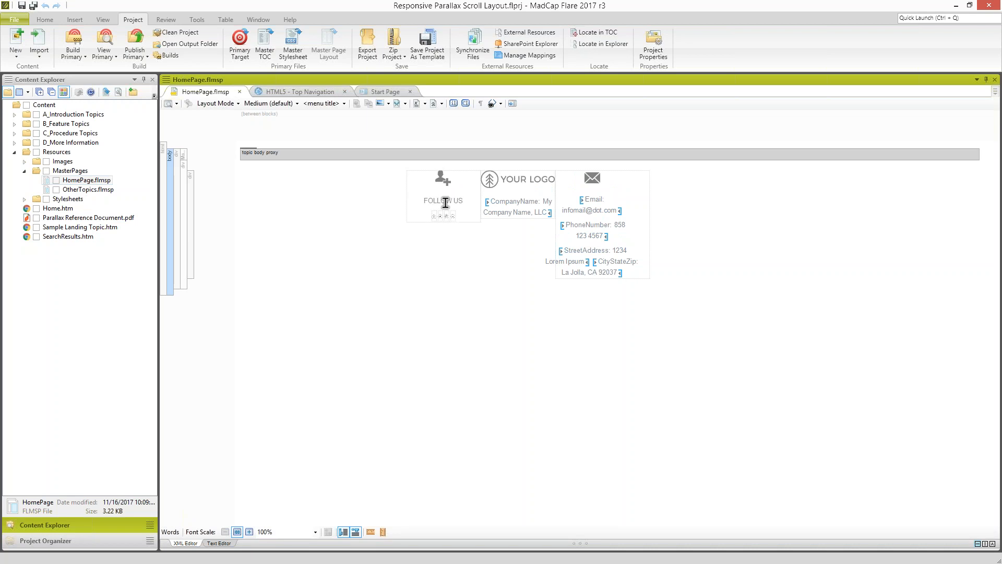
# - Replace the placeholder logo image in the HomePage master page's footer with the Open Tech logo through its image properties
pyautogui.click(488, 180)
pyautogui.rightClick(494, 180)
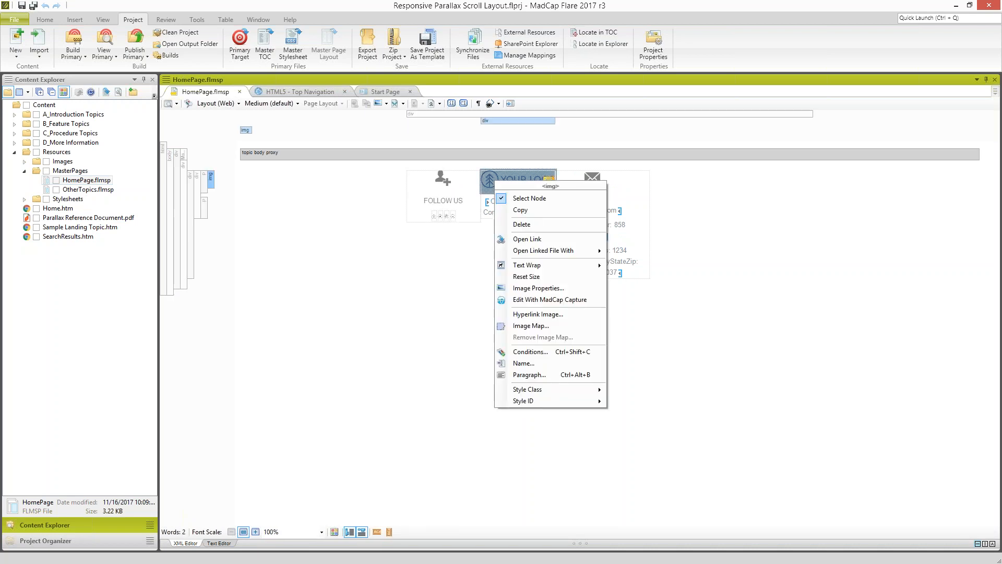
pyautogui.click(531, 289)
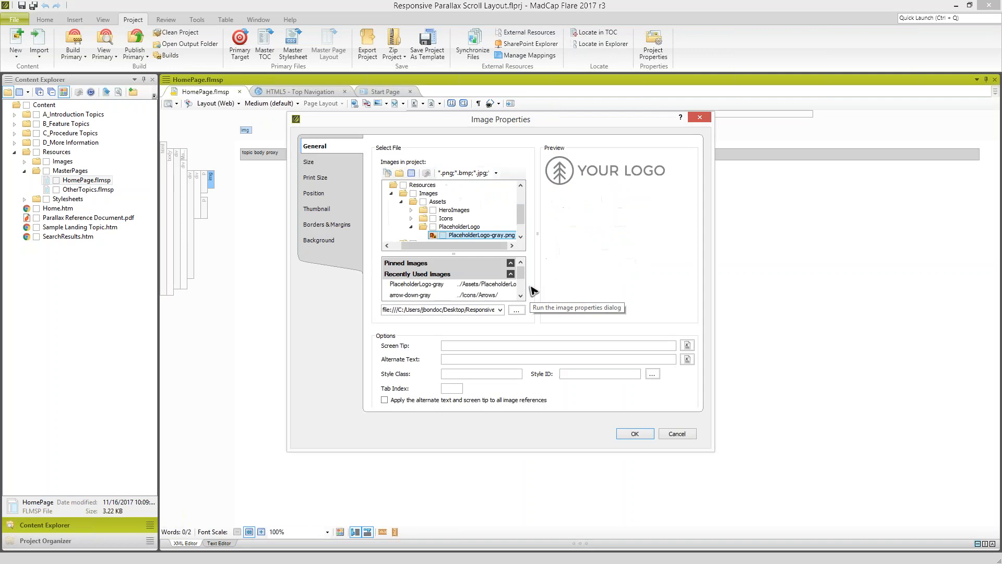
pyautogui.click(517, 311)
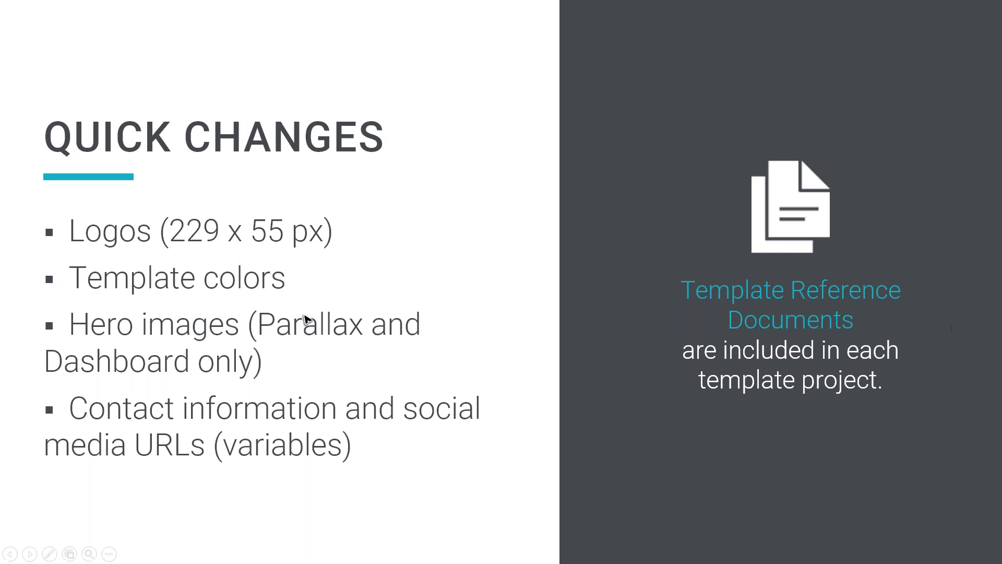
# - Review the built Knowledge Base home page in the browser, examining its footer logo, Call to Action button and topic tiles
pyautogui.click(413, 287)
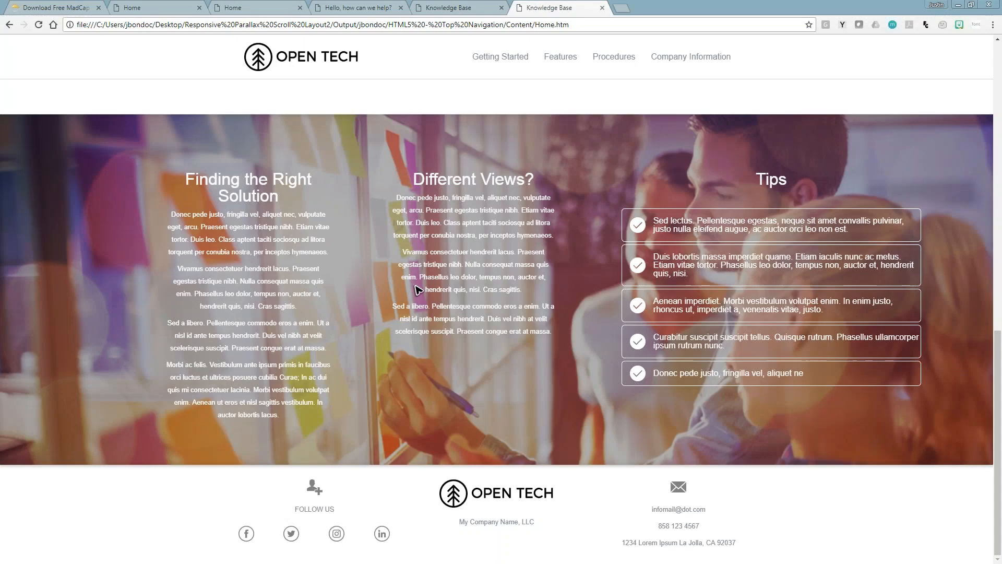
pyautogui.scroll(15, 437, 261)
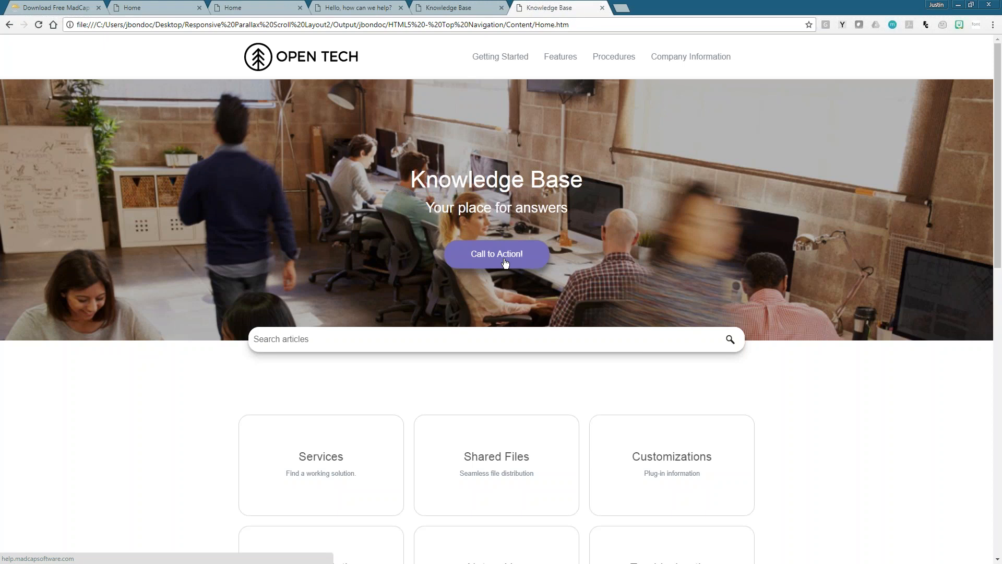
pyautogui.moveTo(563, 59)
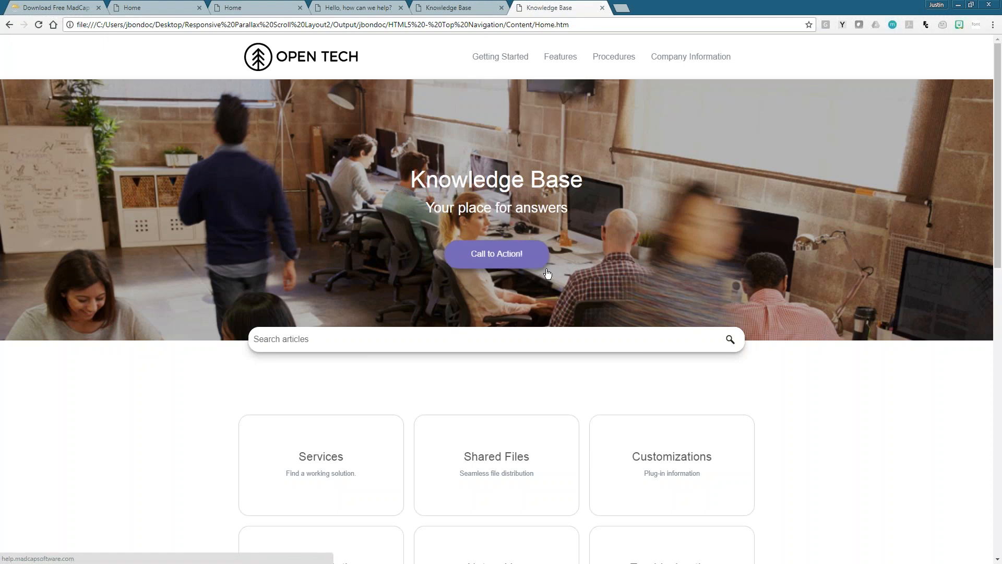
pyautogui.scroll(-6, 544, 277)
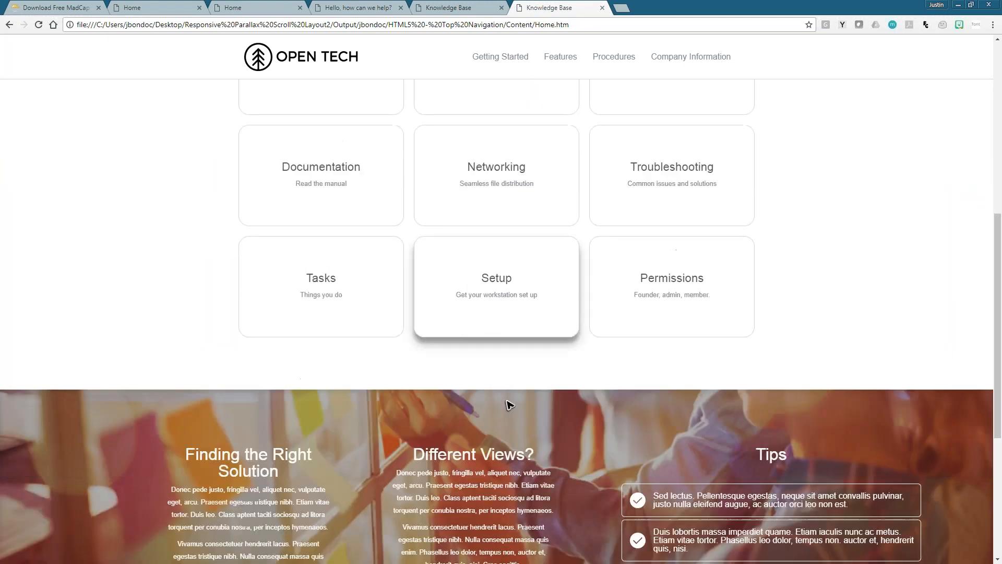
pyautogui.scroll(8, 509, 405)
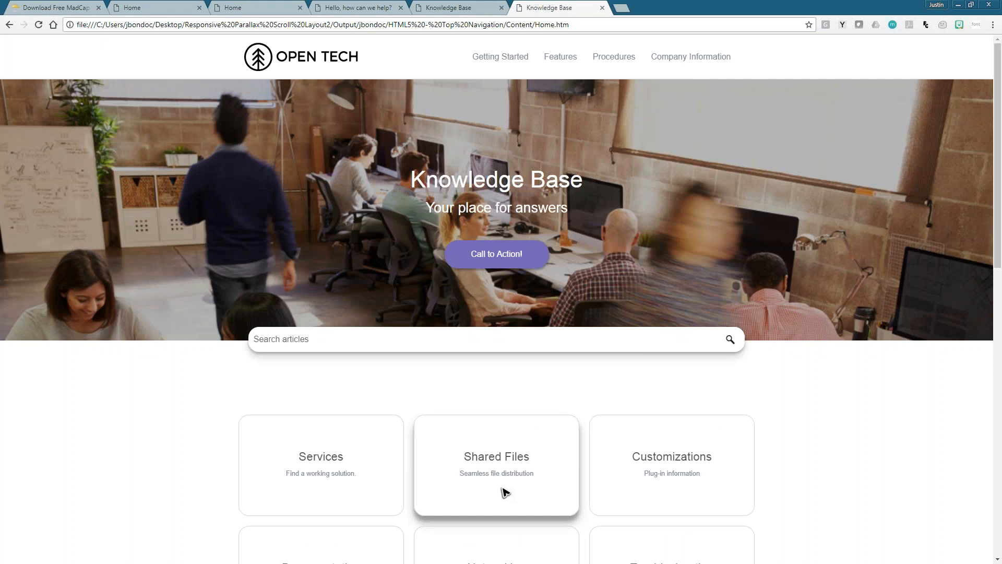
# - Compare the color schemes of the other template sites' home pages and return to the customized Knowledge Base output
pyautogui.click(444, 7)
pyautogui.click(354, 9)
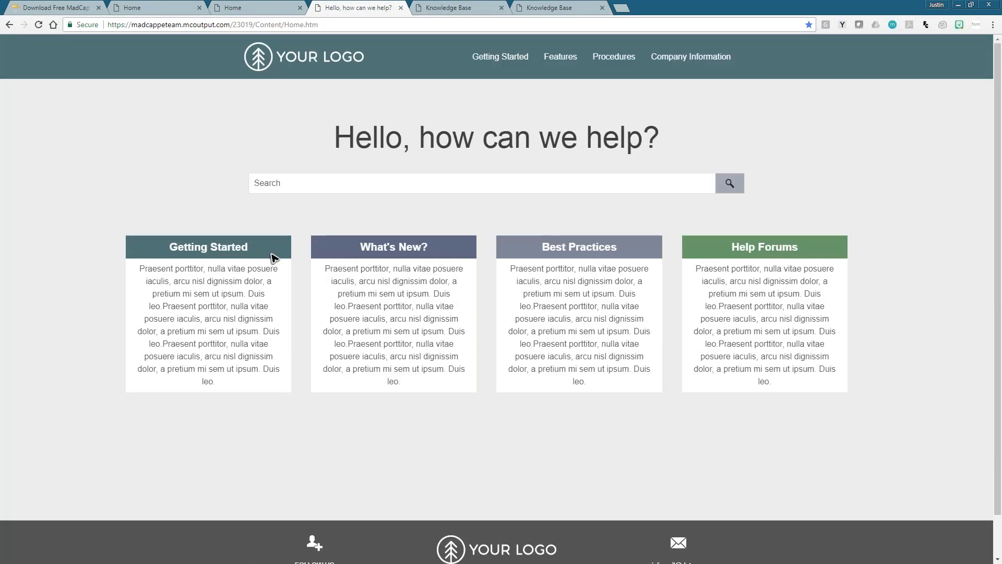
pyautogui.click(233, 7)
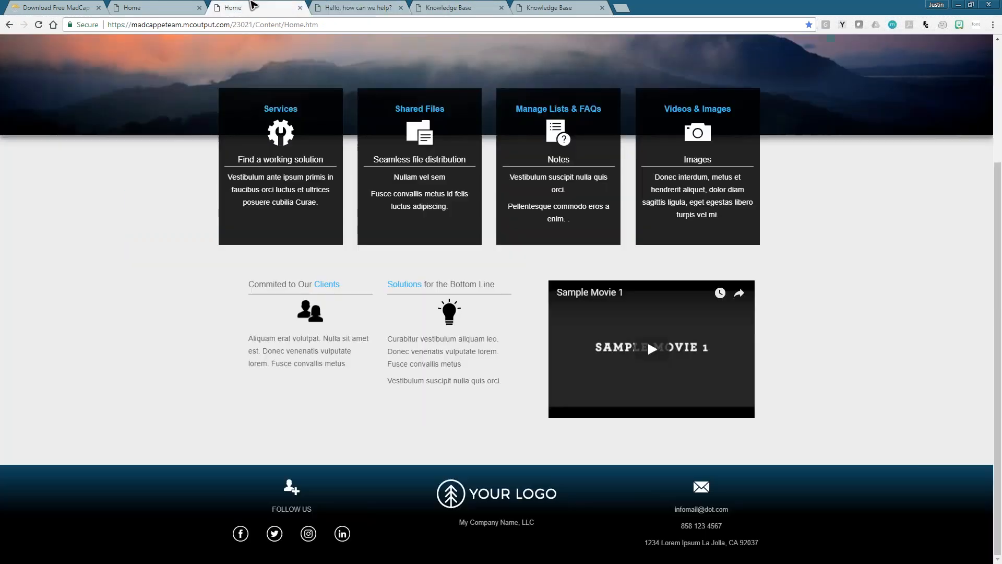
pyautogui.scroll(-2, 314, 386)
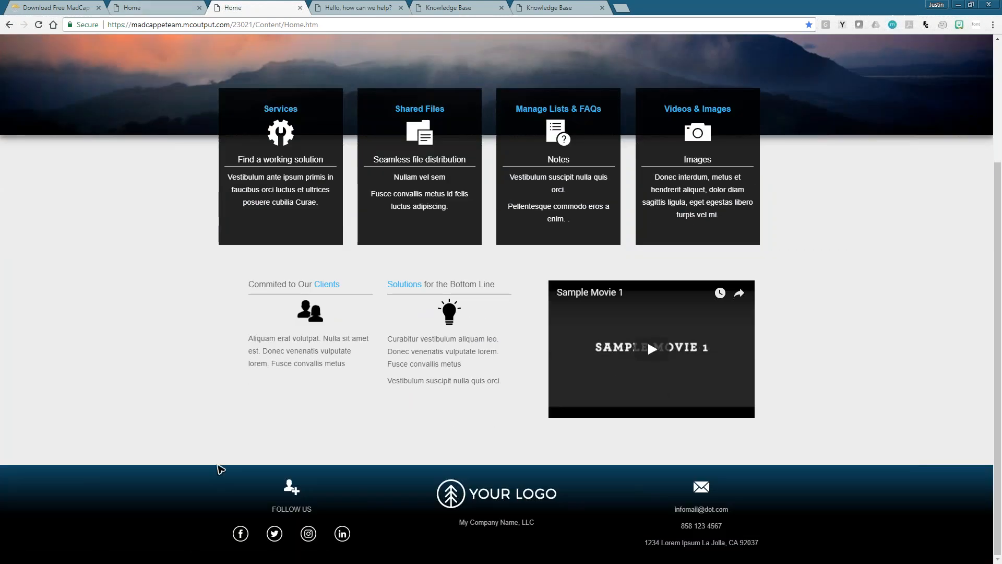
pyautogui.click(157, 4)
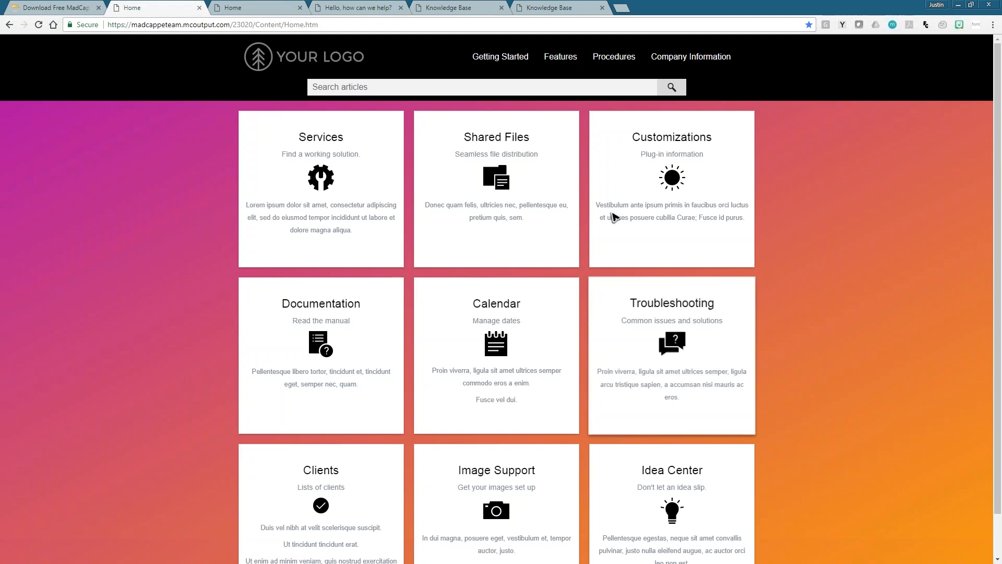
pyautogui.click(554, 5)
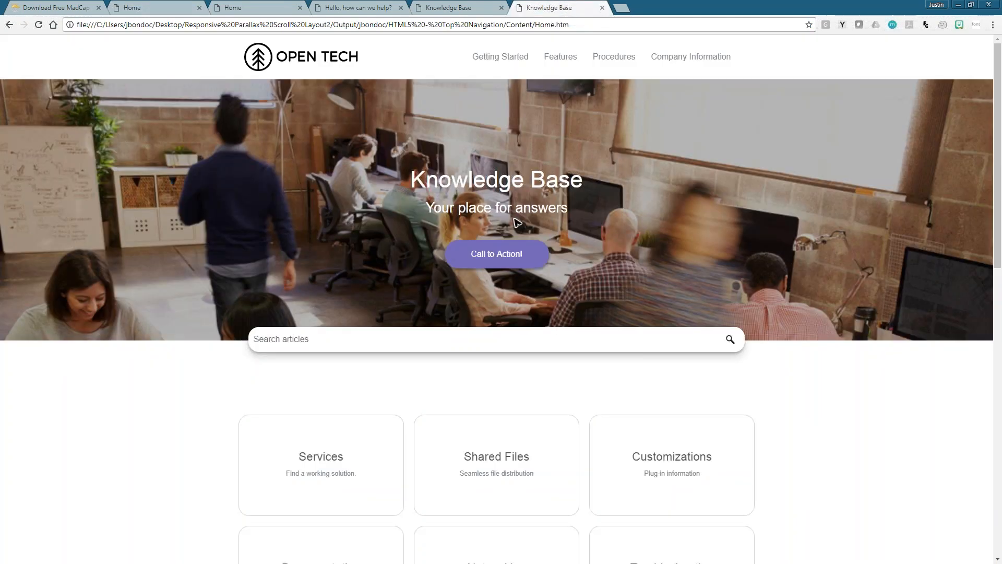
# - Shrink the browser window, switch back to MadCap Flare and open Find and Replace in Files
pyautogui.doubleClick(685, 9)
pyautogui.moveTo(680, 26); pyautogui.dragTo(547, 270)
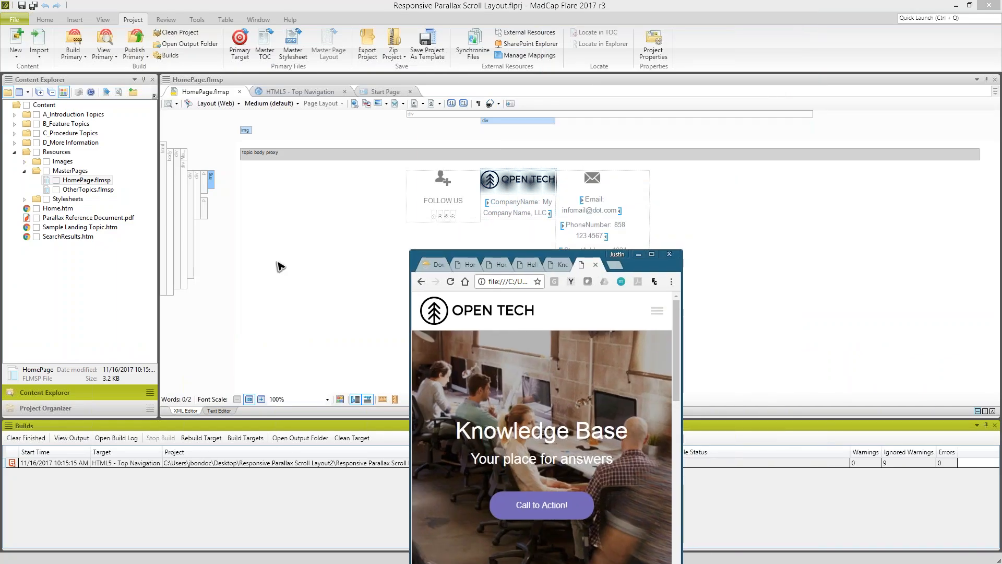
pyautogui.click(280, 266)
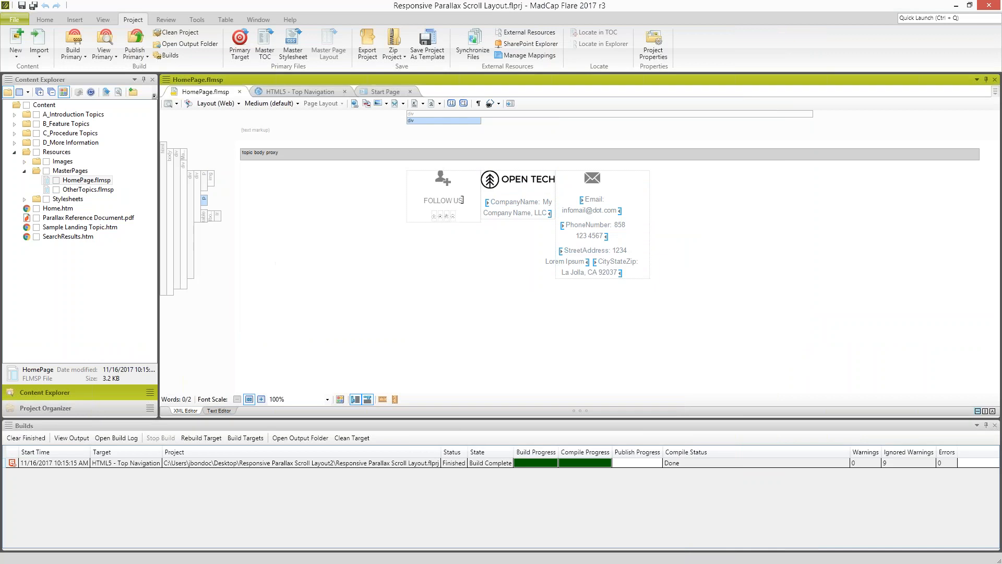
pyautogui.click(45, 21)
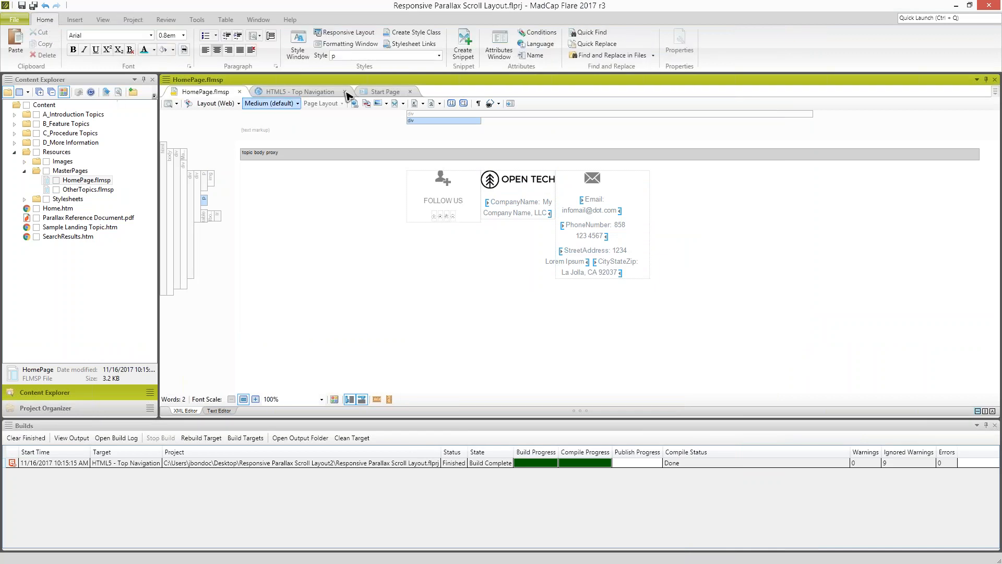
pyautogui.click(579, 55)
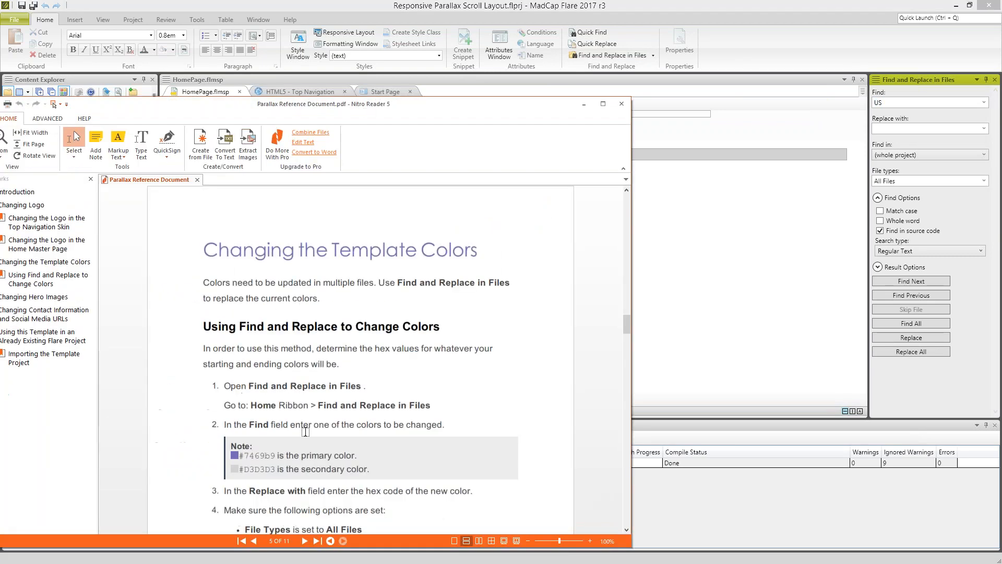
# - Copy the primary color #7469b9 from the Parallax Reference Document and set it as the text to find
pyautogui.scroll(-1, 293, 456)
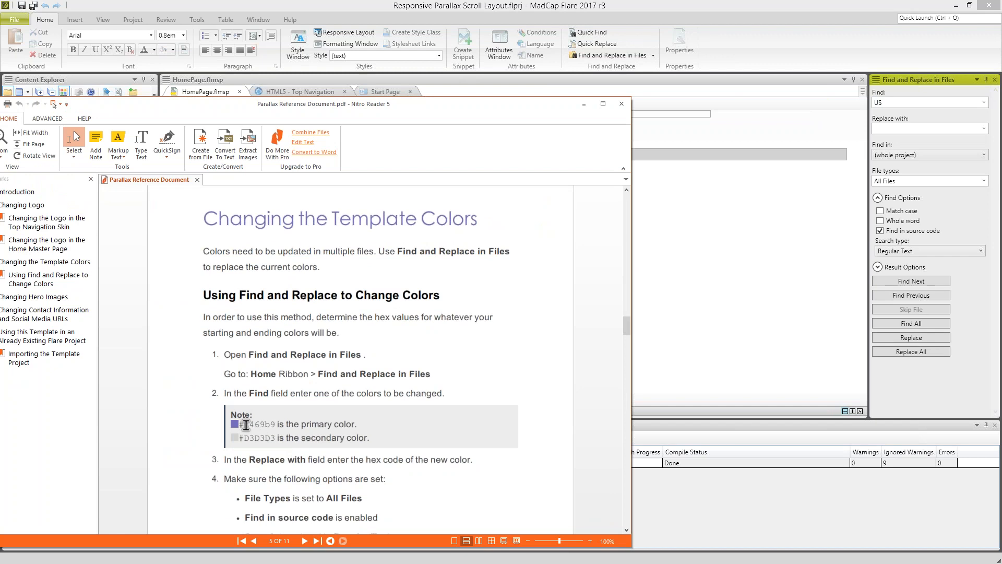
pyautogui.moveTo(241, 424); pyautogui.dragTo(276, 424)
pyautogui.hotkey('ctrl', 'c')
pyautogui.moveTo(453, 107); pyautogui.dragTo(0, 175)
pyautogui.doubleClick(902, 102)
pyautogui.hotkey('ctrl', 'v')
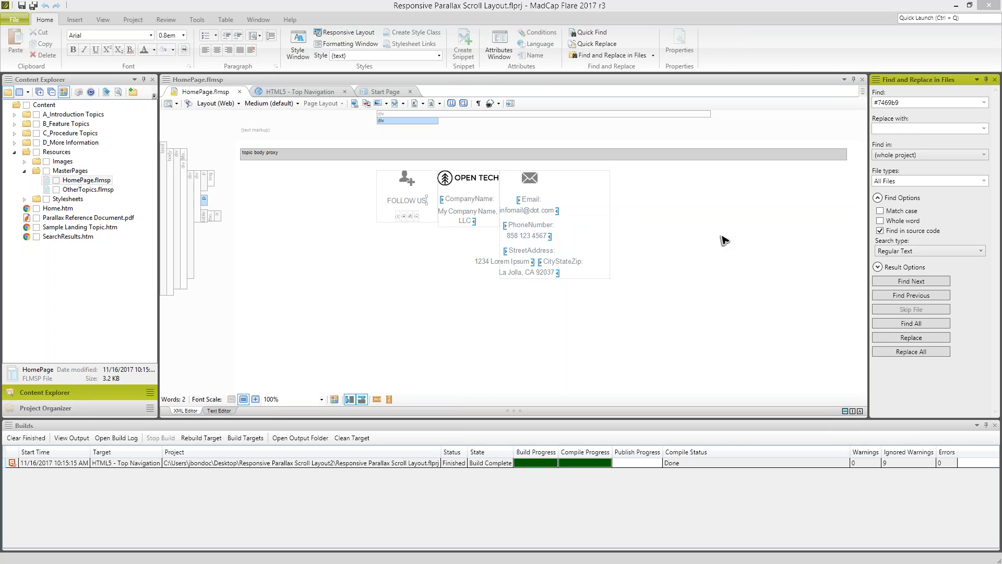
# - Copy Emerald #2ecc71 from Flat UI Colors as the replacement and replace all occurrences of the primary color in the whole project
pyautogui.moveTo(212, 123); pyautogui.dragTo(411, 48)
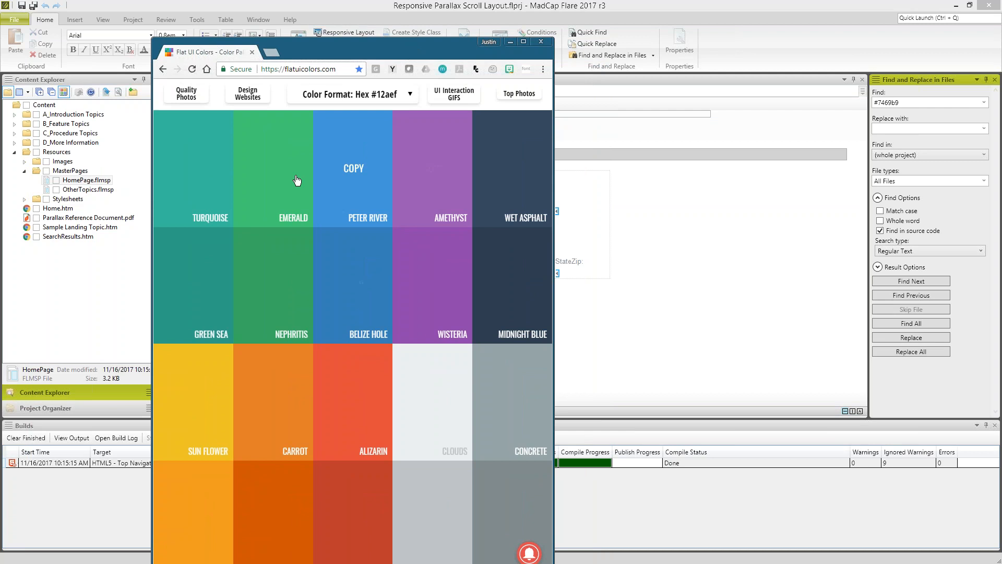
pyautogui.click(272, 179)
pyautogui.moveTo(405, 48); pyautogui.dragTo(0, 48)
pyautogui.click(926, 128)
pyautogui.write('#2ecc71')
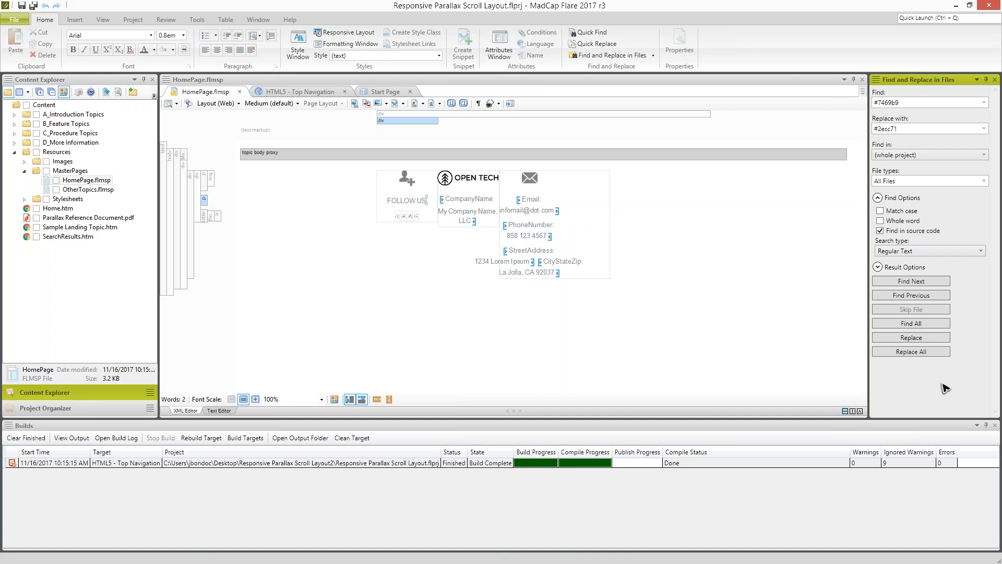
pyautogui.click(925, 353)
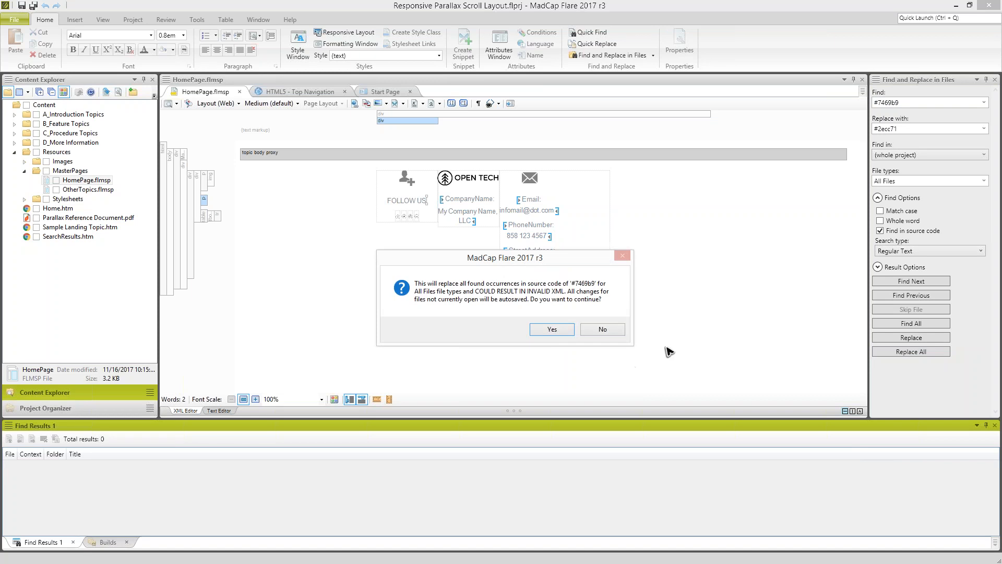
pyautogui.click(570, 327)
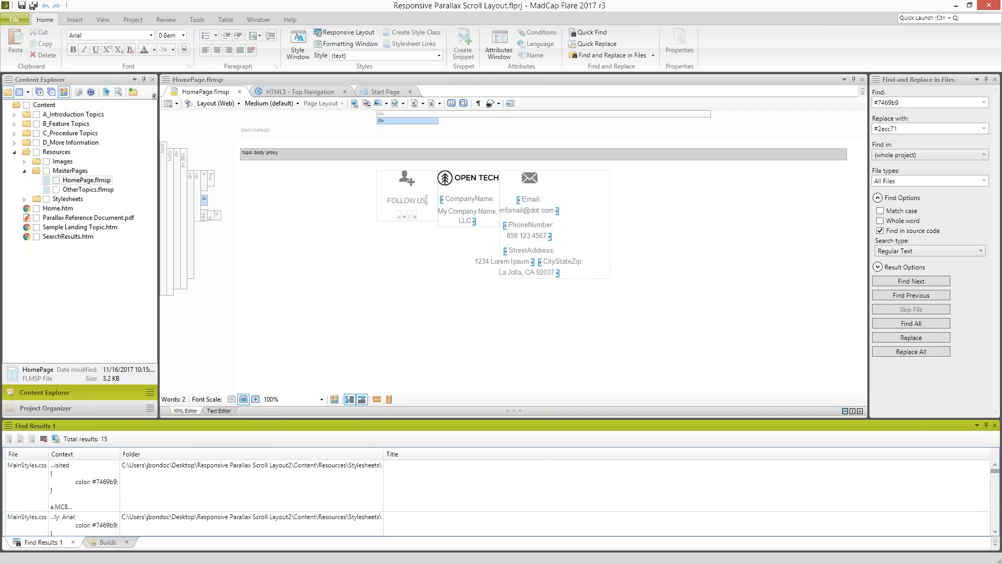
# - Review the find results to check which stylesheets and skins contained the primary color
pyautogui.click(27, 481)
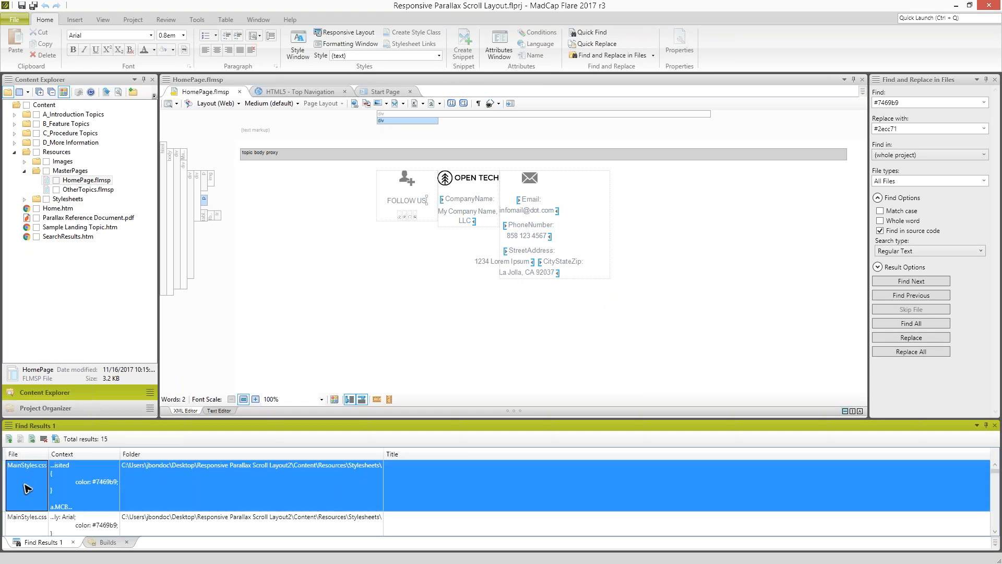
pyautogui.scroll(-3, 42, 502)
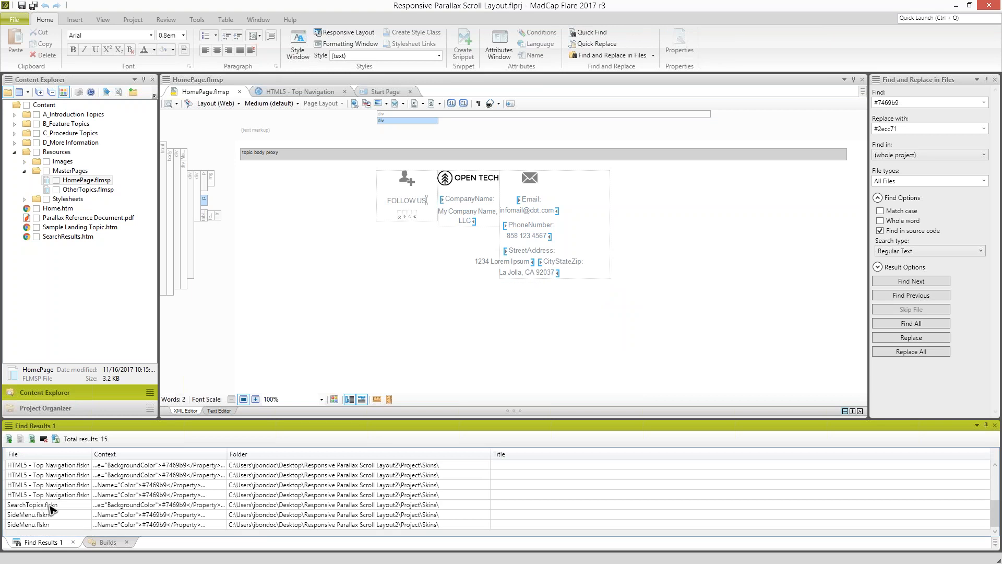
pyautogui.scroll(4, 51, 509)
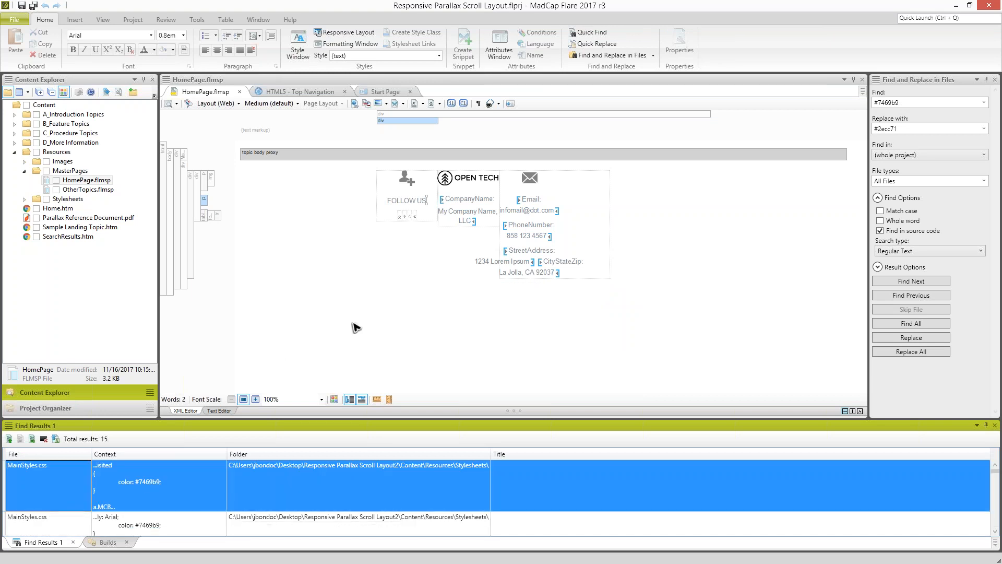
pyautogui.click(356, 328)
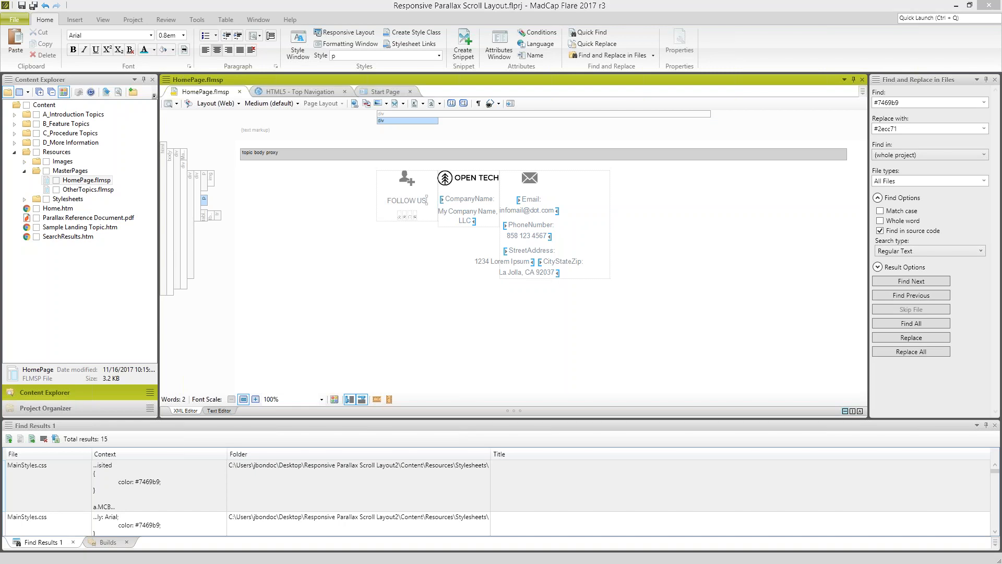
# - Set the text to find to the template's secondary color, #D3D3D3
pyautogui.click(908, 104)
pyautogui.hotkey('ctrl', 'a')
pyautogui.write('#D3D3D3')
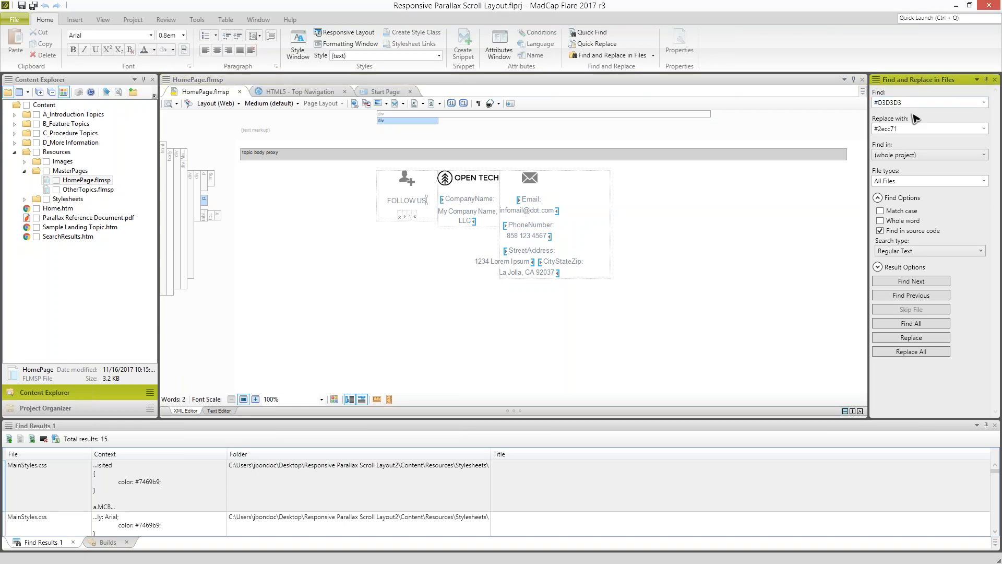
# - Copy Midnight Blue #2c3e50 from Flat UI Colors as the replacement and replace all occurrences of the secondary color in the project
pyautogui.moveTo(0, 114); pyautogui.dragTo(308, 93)
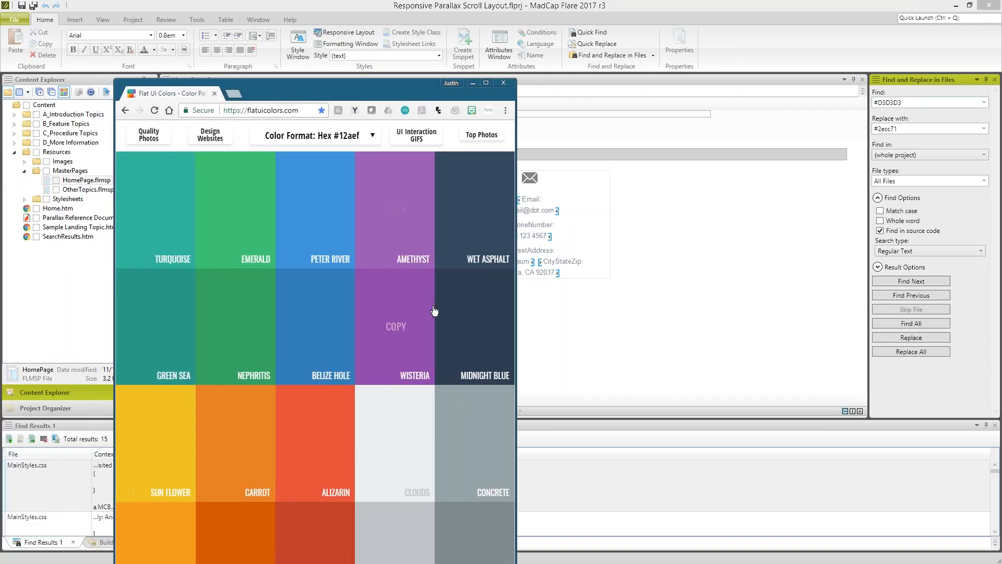
pyautogui.click(475, 327)
pyautogui.click(909, 129)
pyautogui.hotkey('ctrl', 'a')
pyautogui.write('#2c3e50')
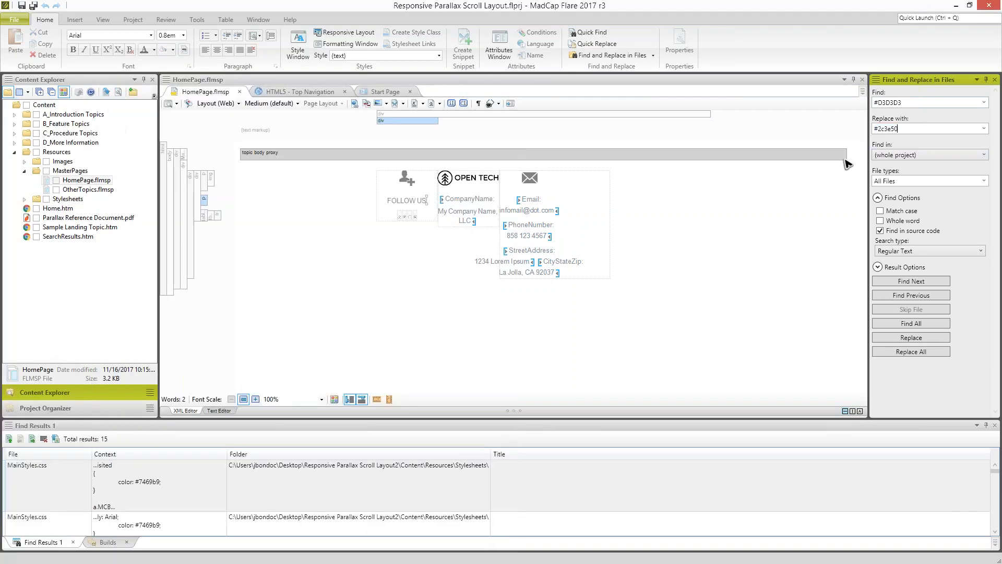
pyautogui.click(920, 353)
pyautogui.click(549, 330)
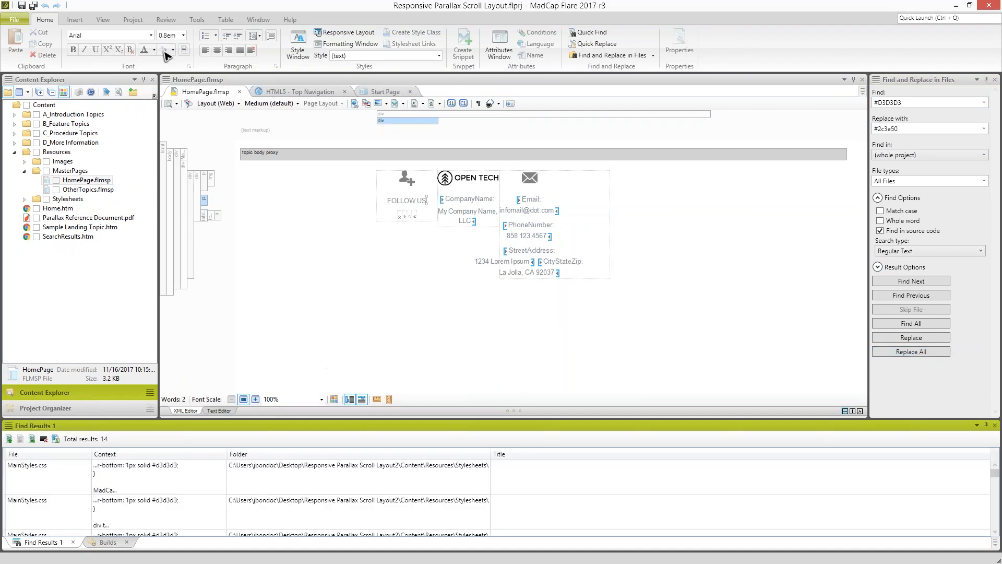
# - Build the primary HTML5 - Top Navigation target and open the output of the latest build in the browser
pyautogui.click(133, 20)
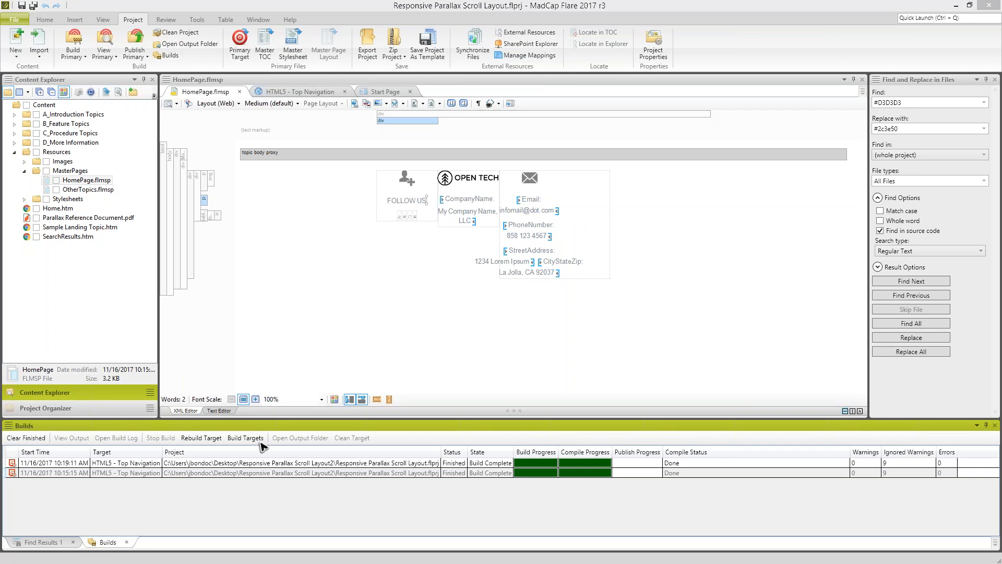
pyautogui.click(261, 464)
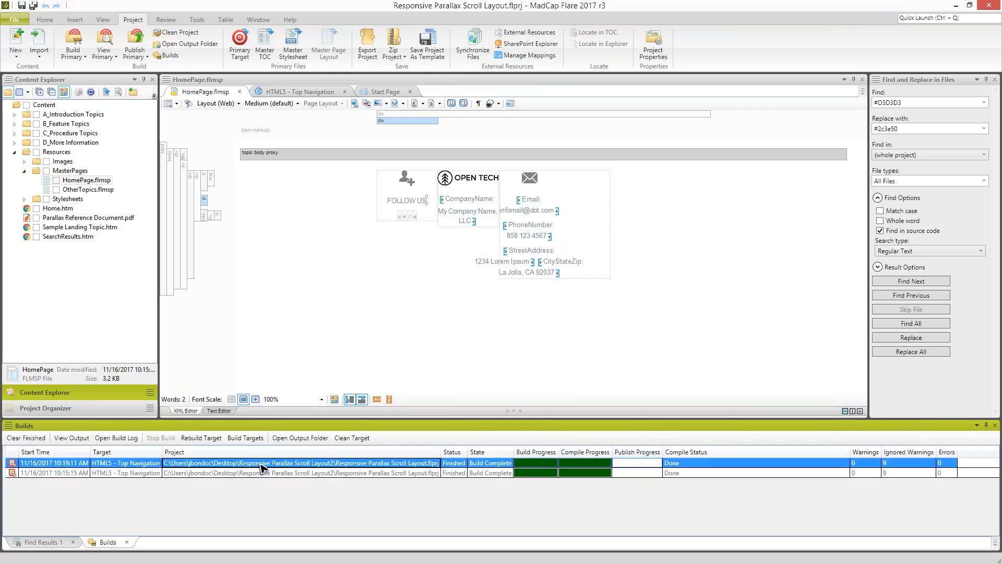
pyautogui.moveTo(387, 81); pyautogui.dragTo(424, 2)
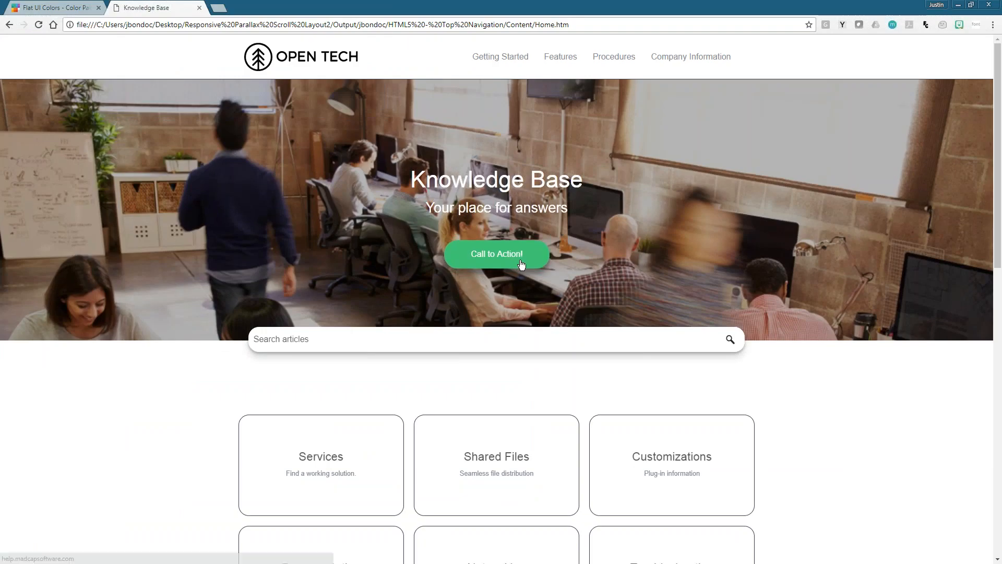
# - Check the replaced logo and template colors on the output's home page and Getting Started topic, and return to the home page
pyautogui.moveTo(519, 61)
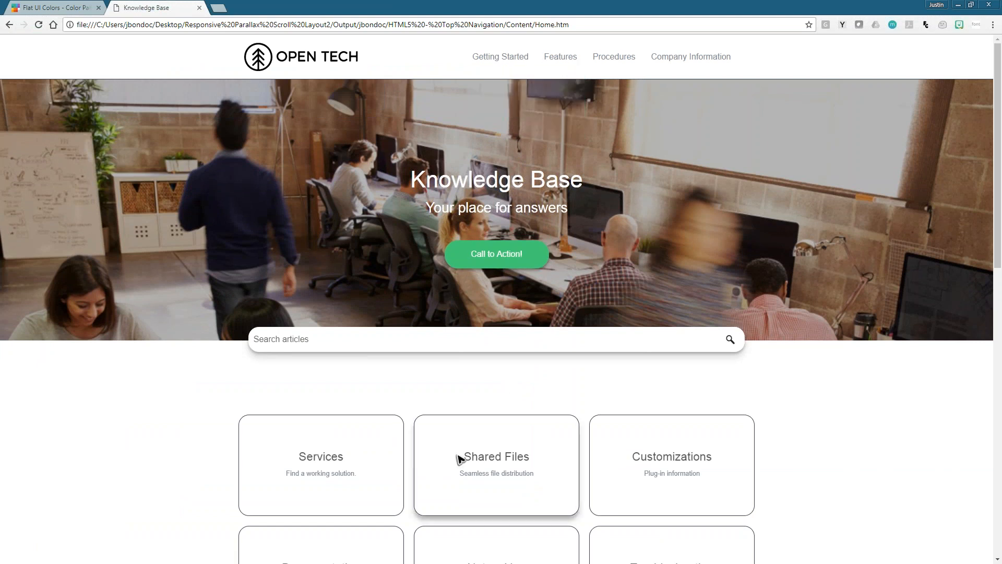
pyautogui.scroll(-1, 420, 451)
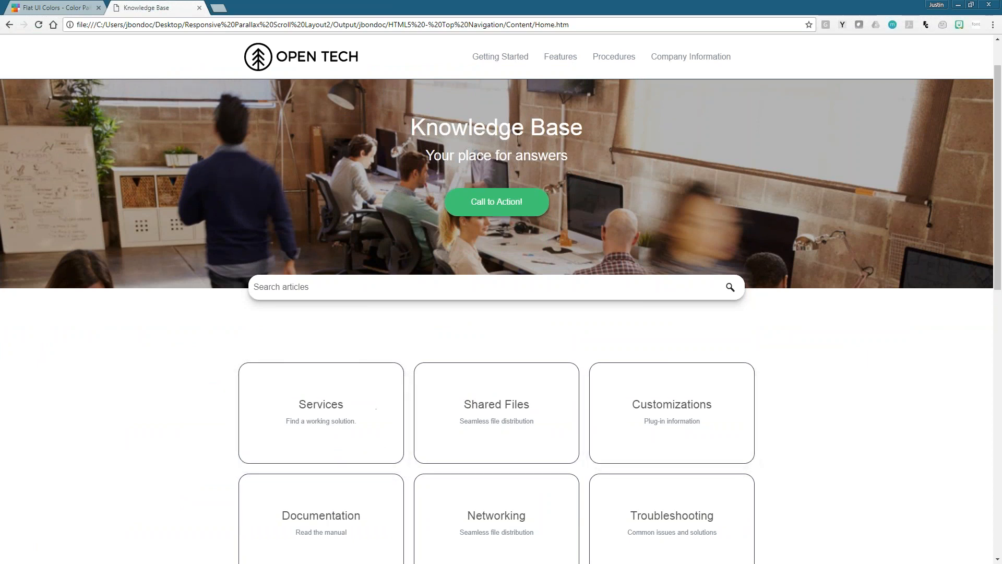
pyautogui.click(493, 55)
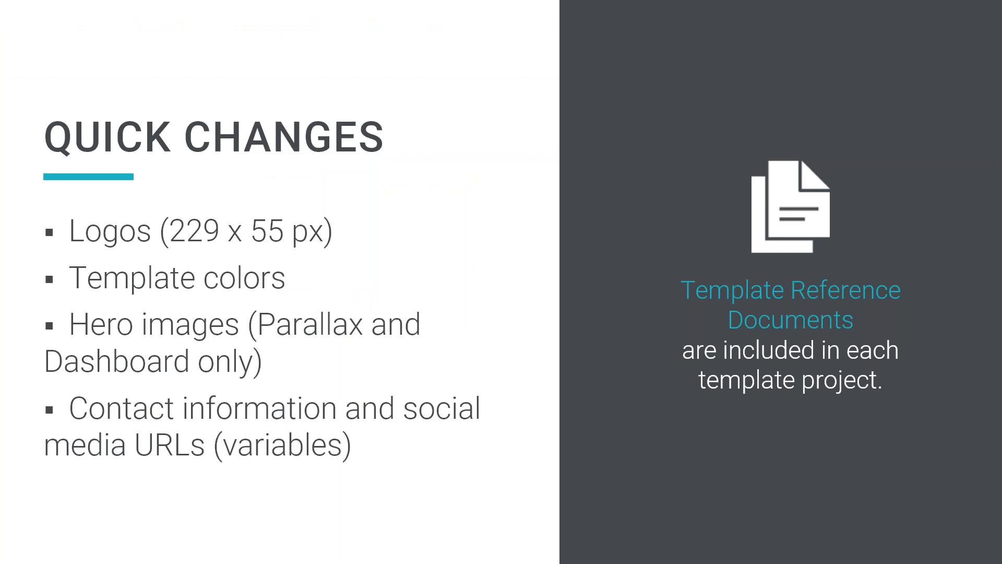
pyautogui.click(407, 363)
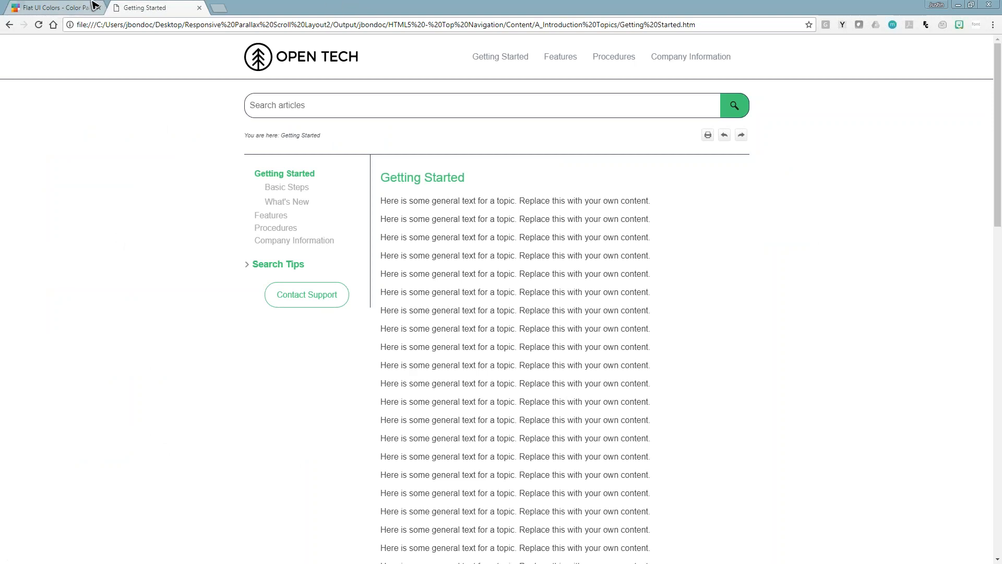
pyautogui.click(329, 60)
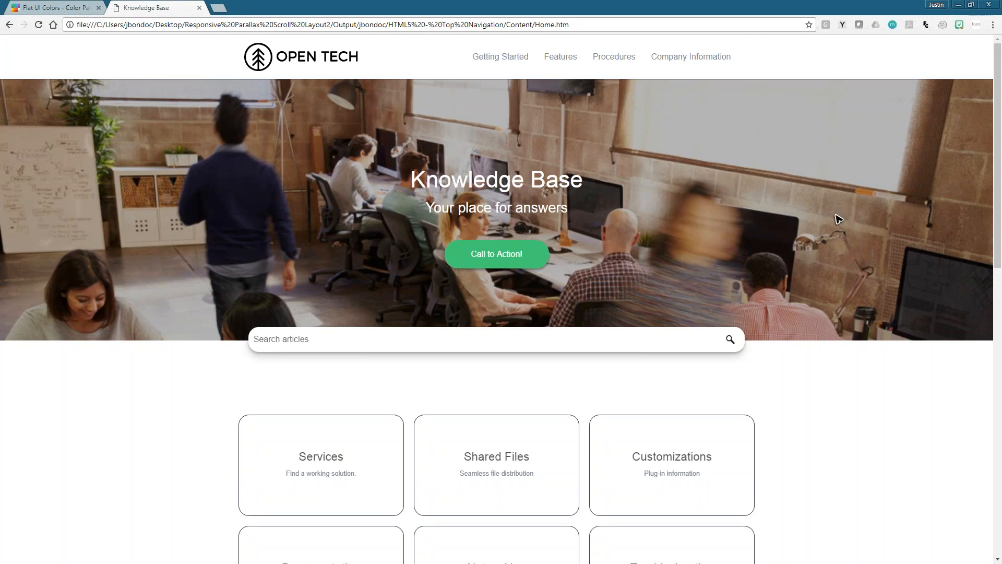
# - Examine the home page output from the hero banner to the lower text banner and footer
pyautogui.scroll(-2, 845, 261)
pyautogui.scroll(-10, 848, 270)
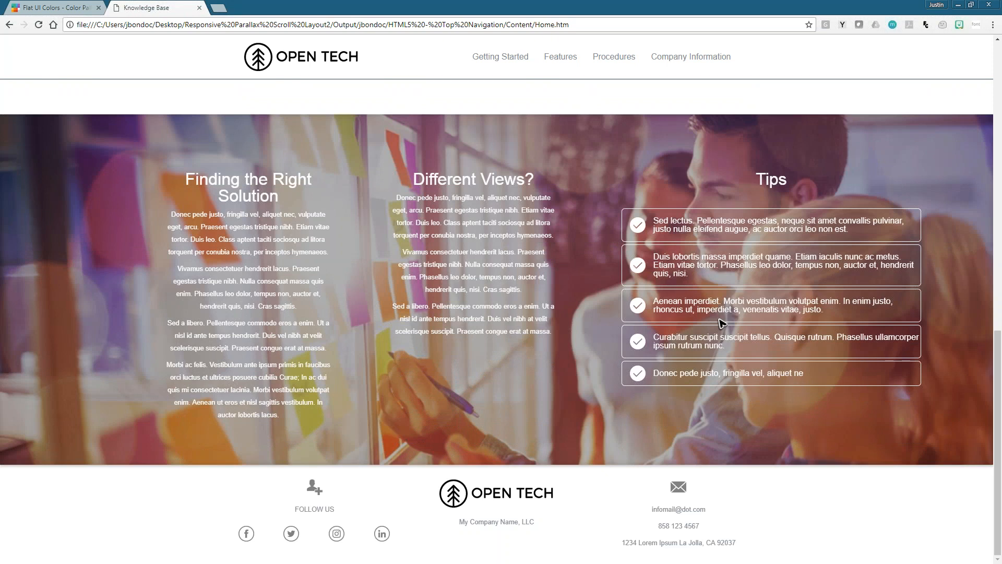
pyautogui.moveTo(185, 177); pyautogui.dragTo(280, 415)
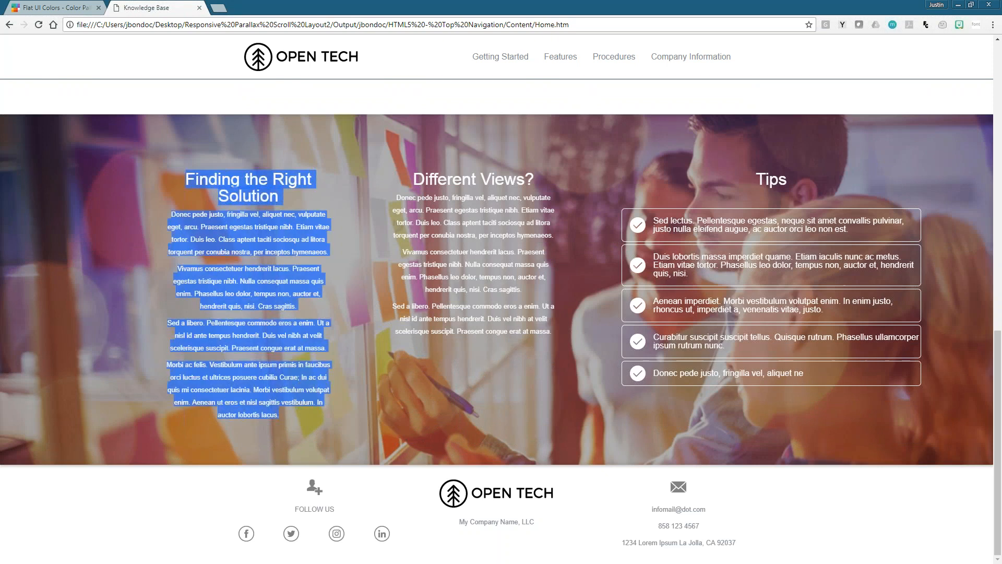
pyautogui.scroll(10, 304, 414)
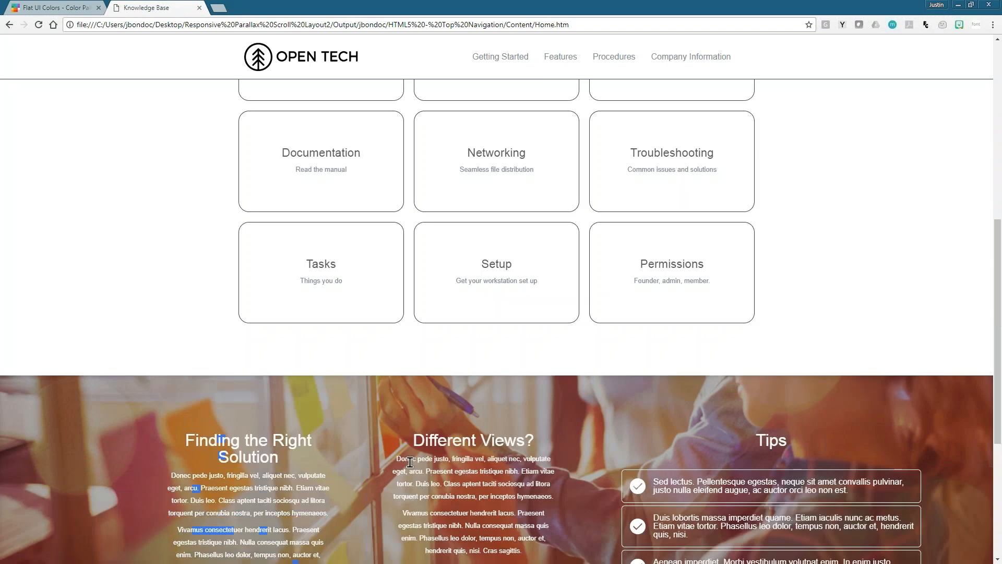
pyautogui.scroll(3, 304, 414)
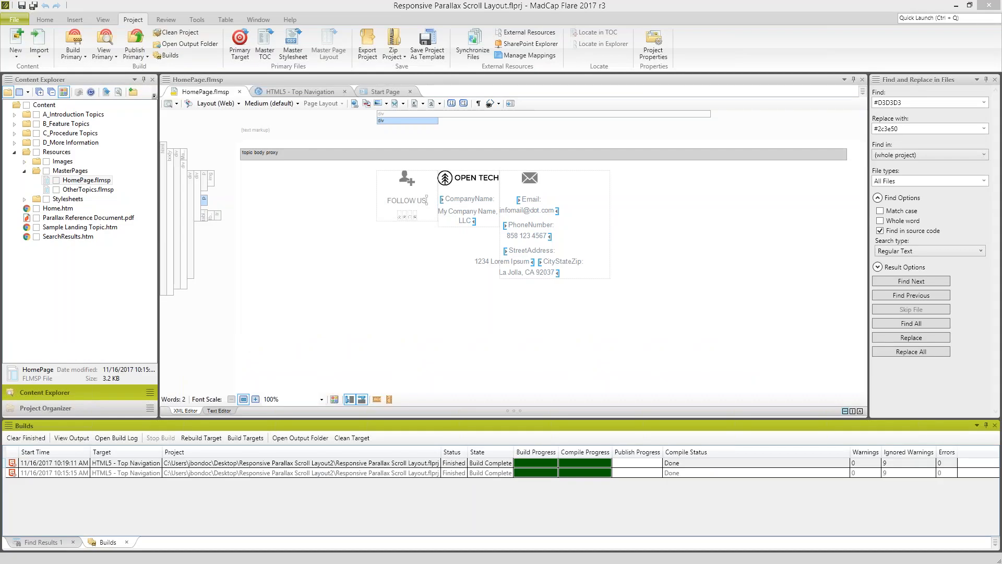
# - Open the Home.htm topic for editing, close the Find and Replace in Files pane, and look over both hero banners
pyautogui.doubleClick(52, 208)
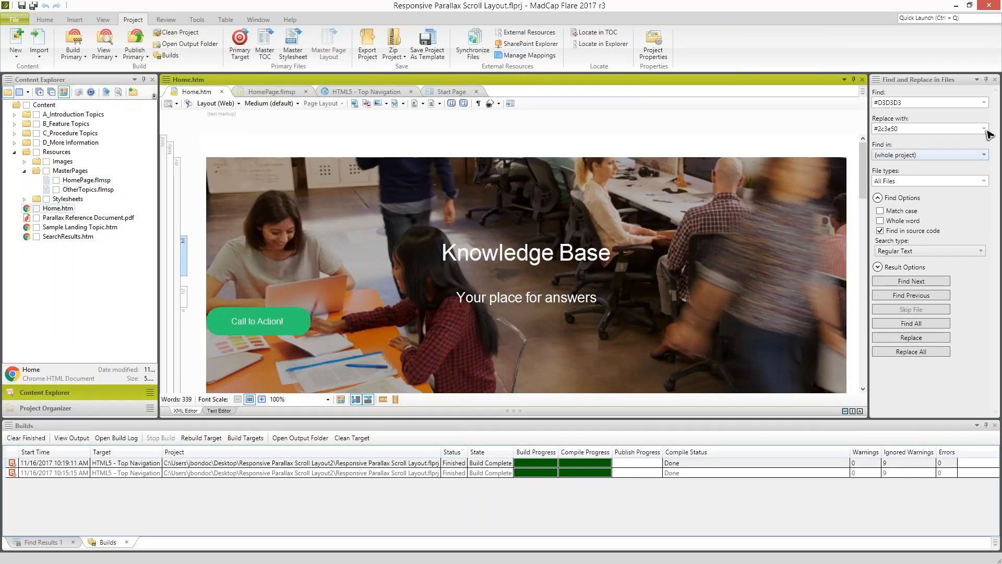
pyautogui.click(995, 80)
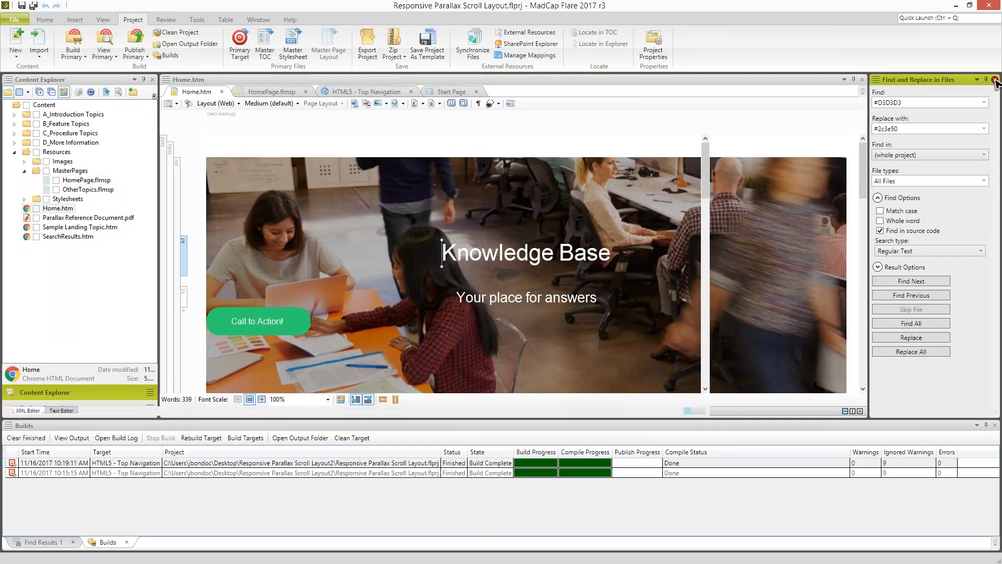
pyautogui.moveTo(994, 181); pyautogui.dragTo(979, 345)
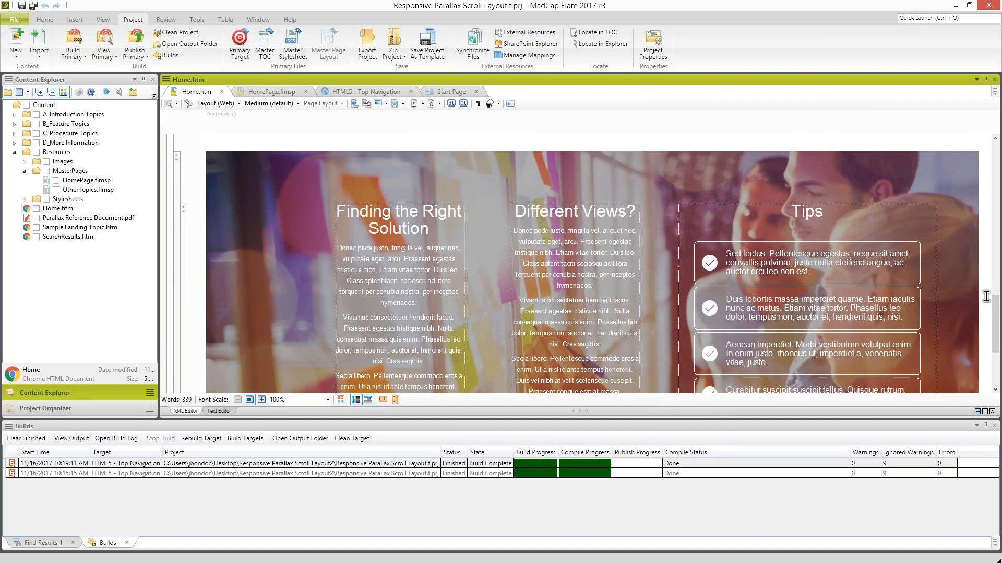
pyautogui.moveTo(998, 316); pyautogui.dragTo(994, 167)
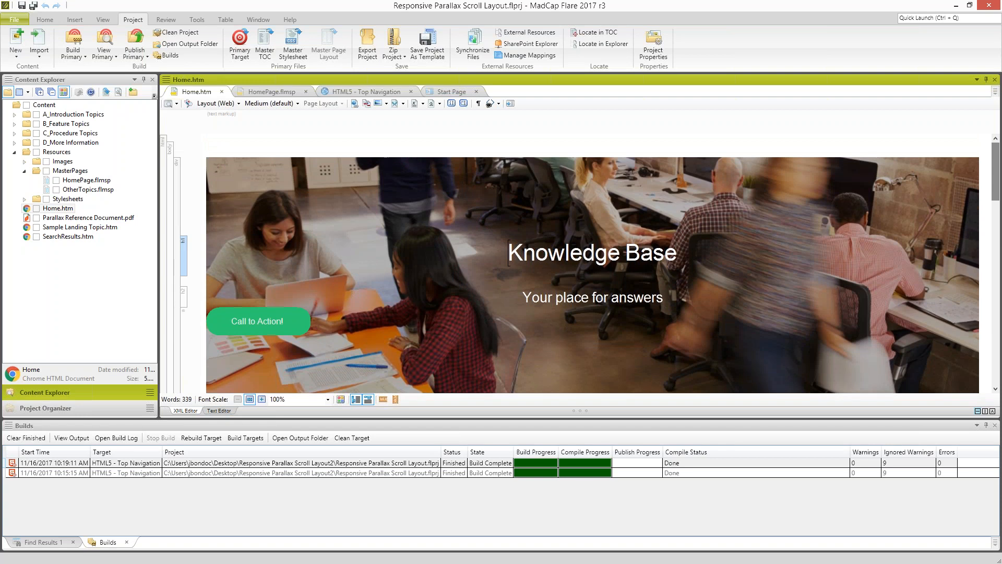
# - Inspect the div block that contains the Knowledge Base hero banner in Home.htm
pyautogui.click(178, 208)
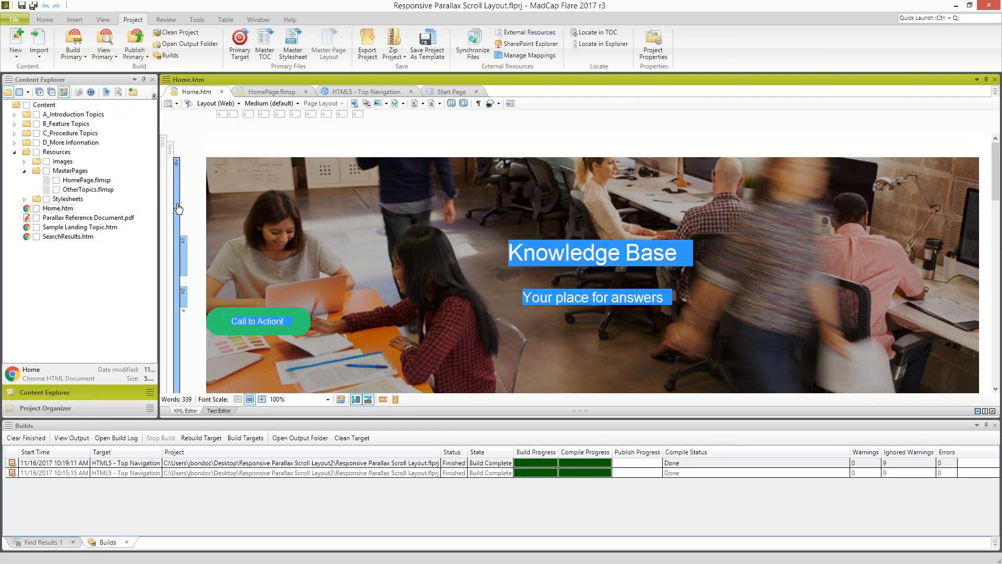
pyautogui.click(536, 260)
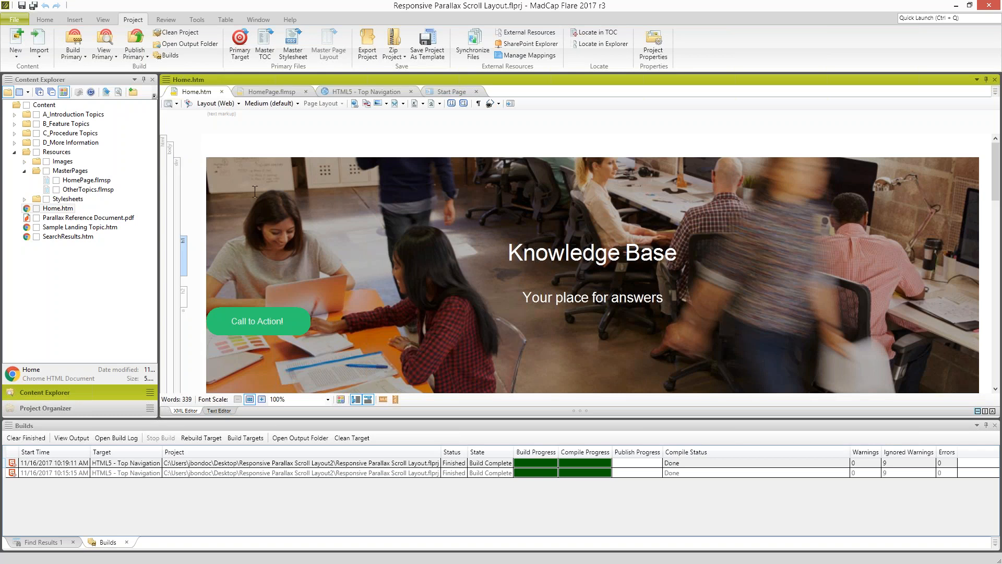
pyautogui.click(179, 193)
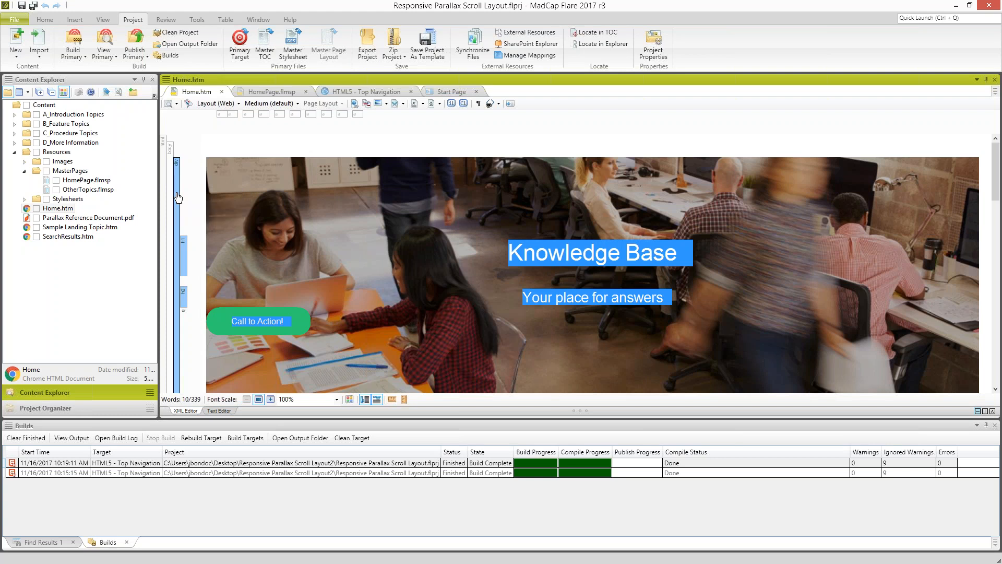
pyautogui.click(523, 255)
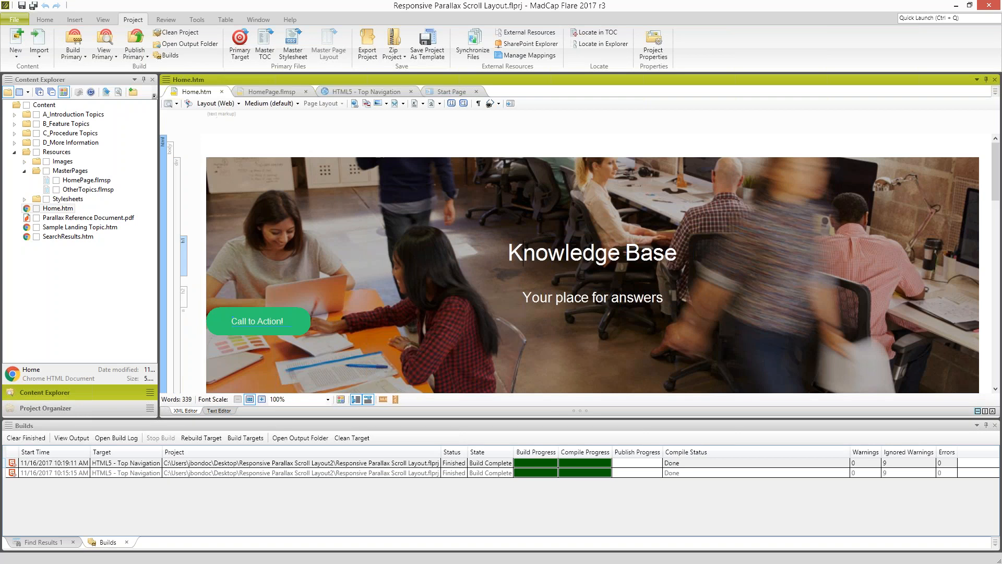
# - Open StylesForHomePage.css from the Stylesheets folder in the Stylesheet Editor, leaving it in Advanced view
pyautogui.click(24, 199)
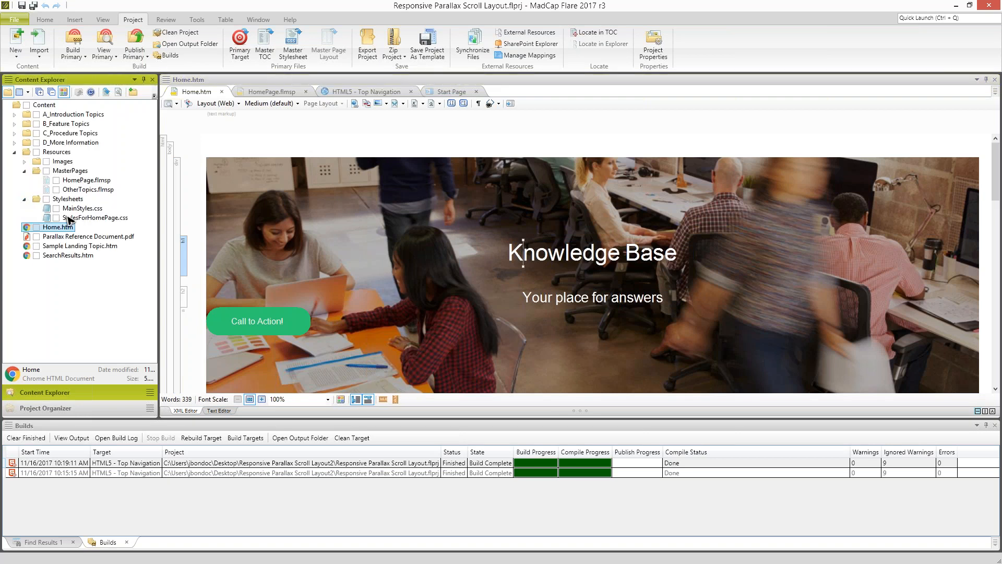
pyautogui.click(85, 218)
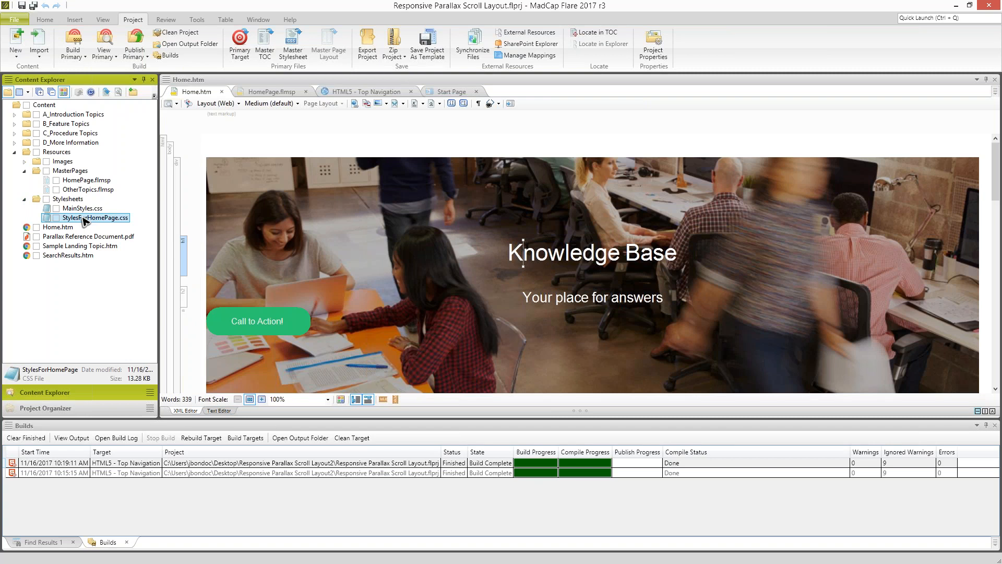
pyautogui.doubleClick(84, 220)
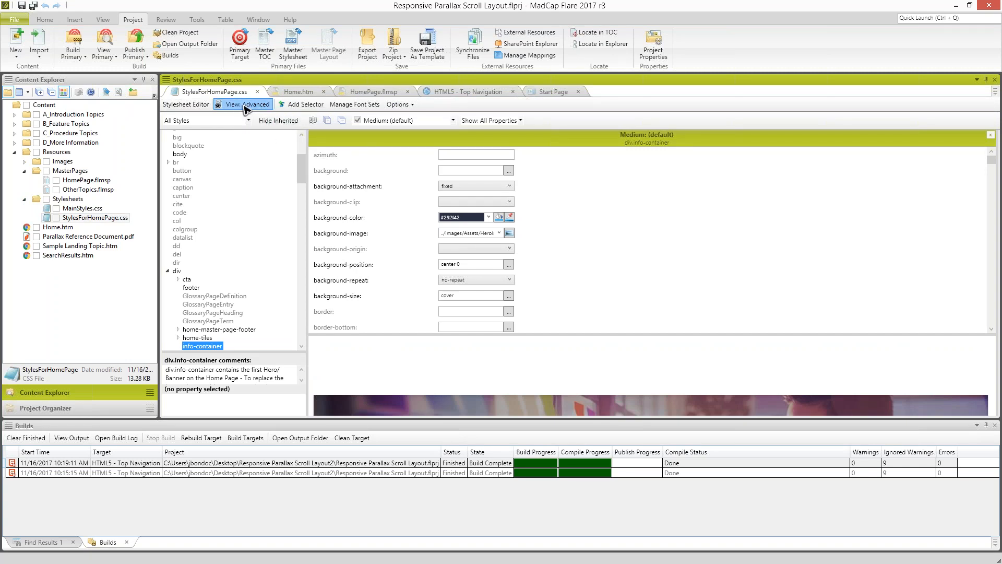
pyautogui.click(247, 108)
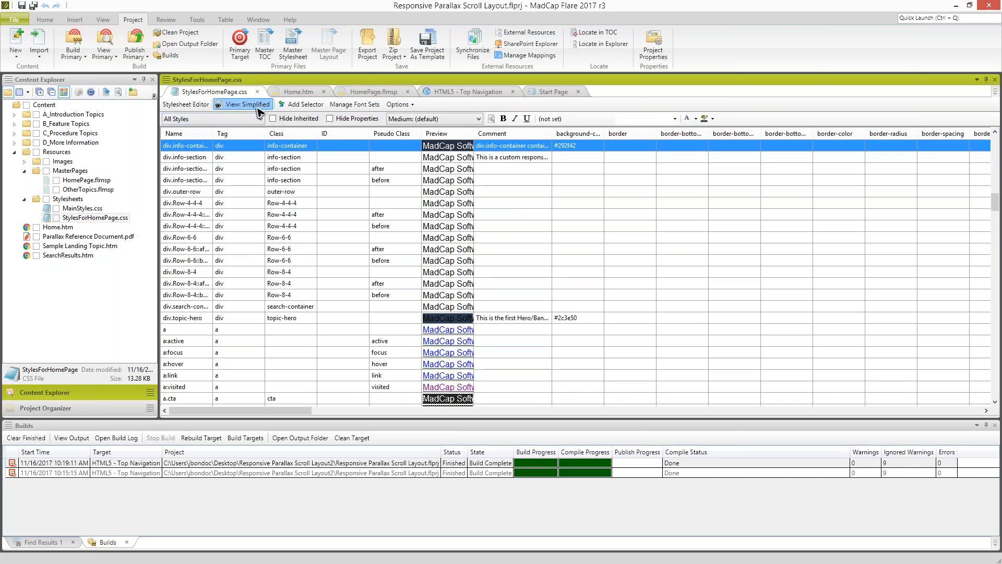
pyautogui.click(251, 108)
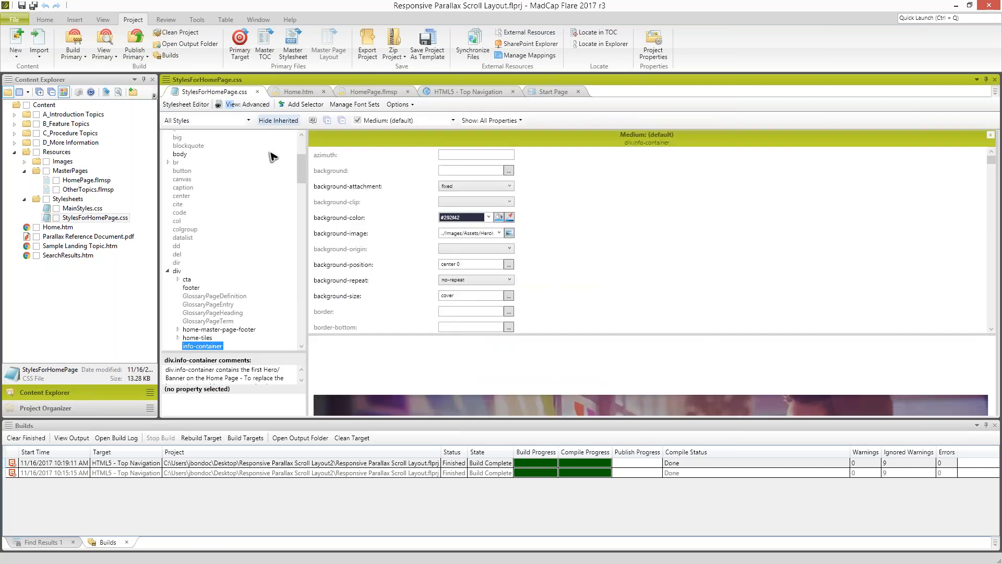
# - Close the Builds and Find Results panes and show the properties of the div.info-container class
pyautogui.scroll(1, 300, 165)
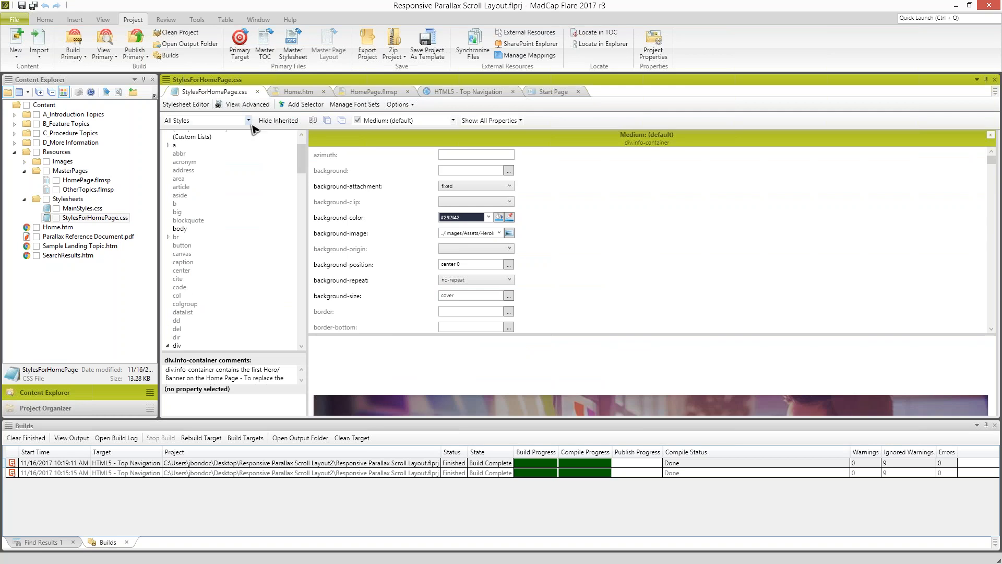
pyautogui.scroll(-4, 302, 164)
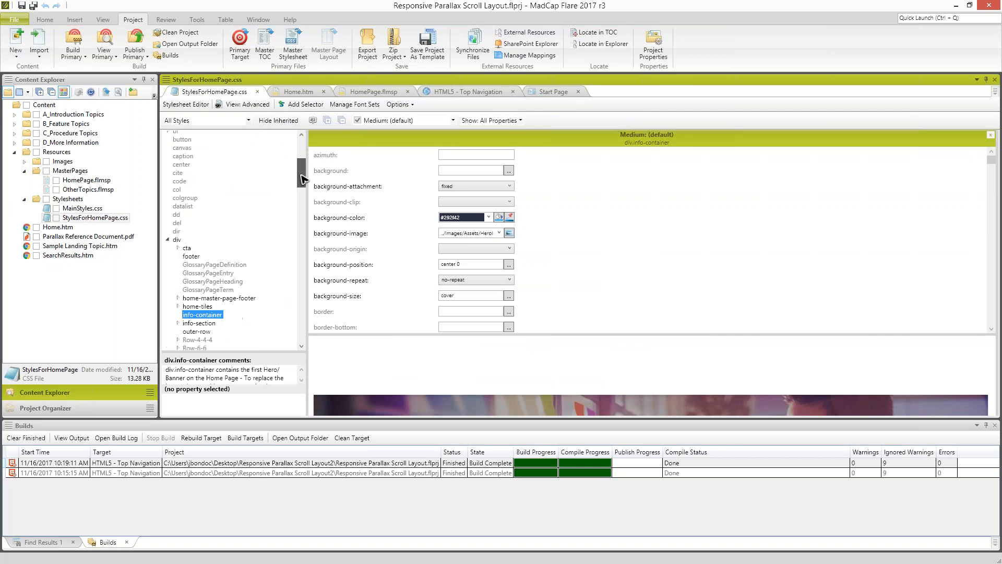
pyautogui.click(177, 239)
pyautogui.moveTo(302, 177); pyautogui.dragTo(301, 185)
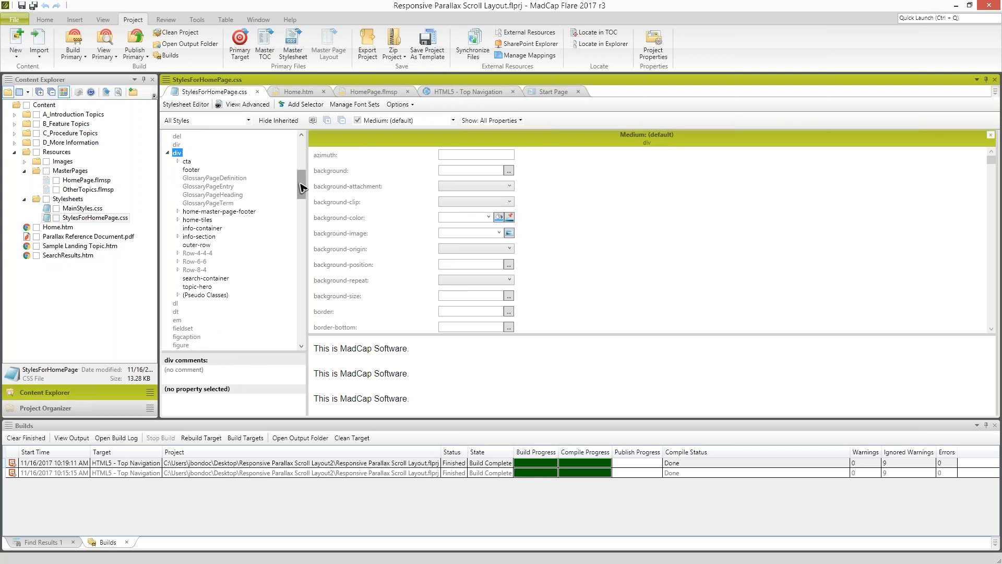
pyautogui.click(203, 219)
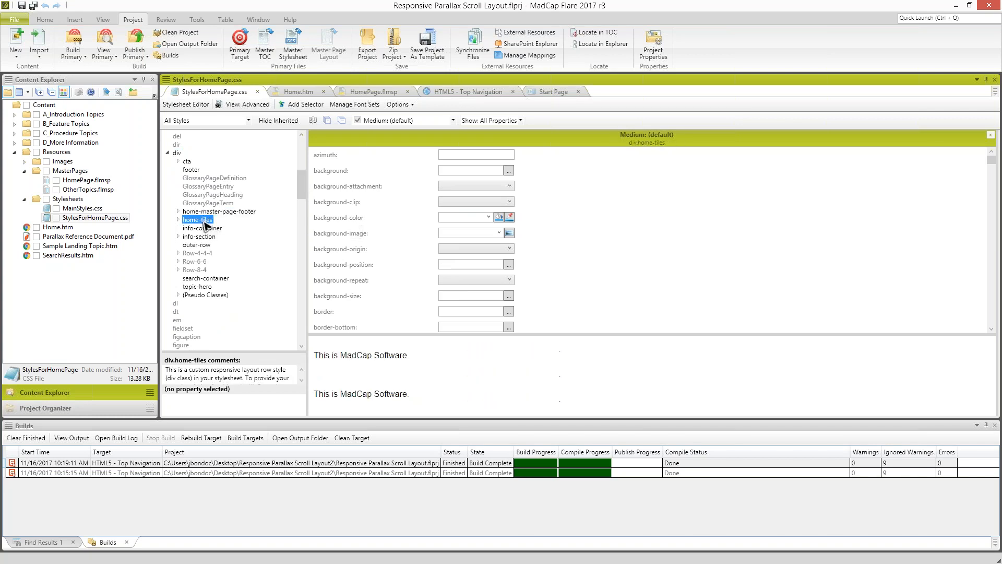
pyautogui.click(995, 425)
pyautogui.click(995, 425)
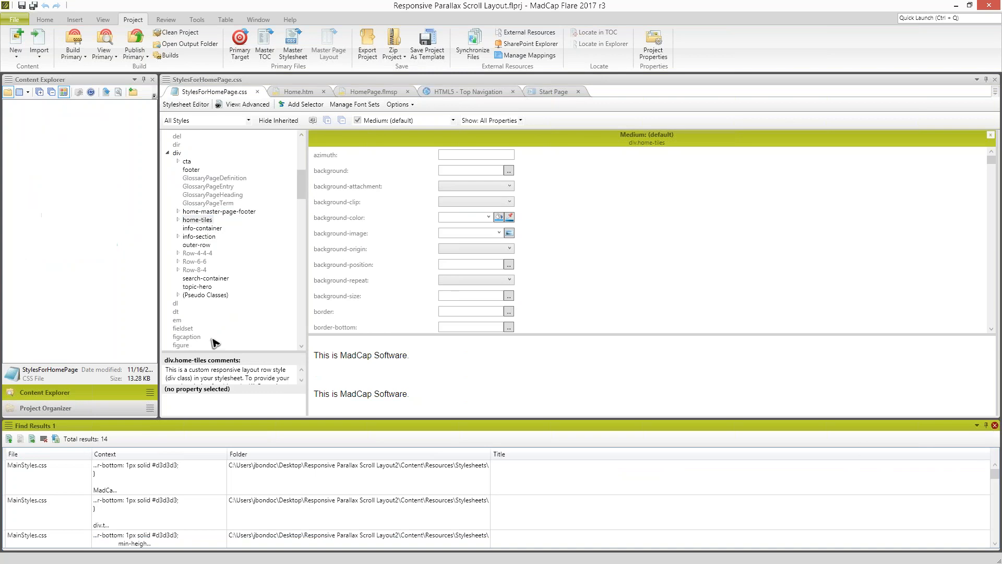
pyautogui.click(202, 228)
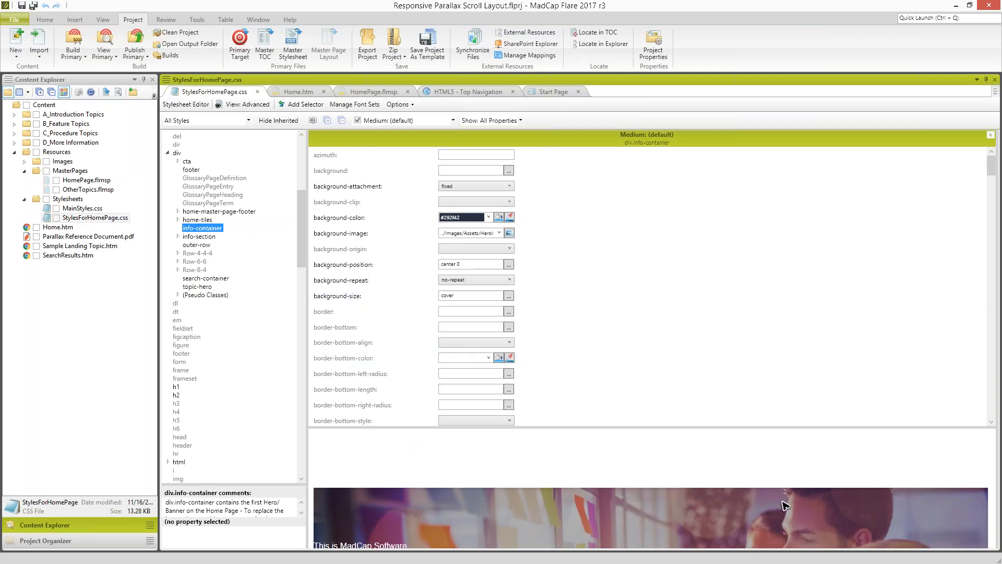
# - Set the background-image of the div.topic-hero class to HeroImage-2.jpg from the project's HeroImages folder
pyautogui.click(200, 288)
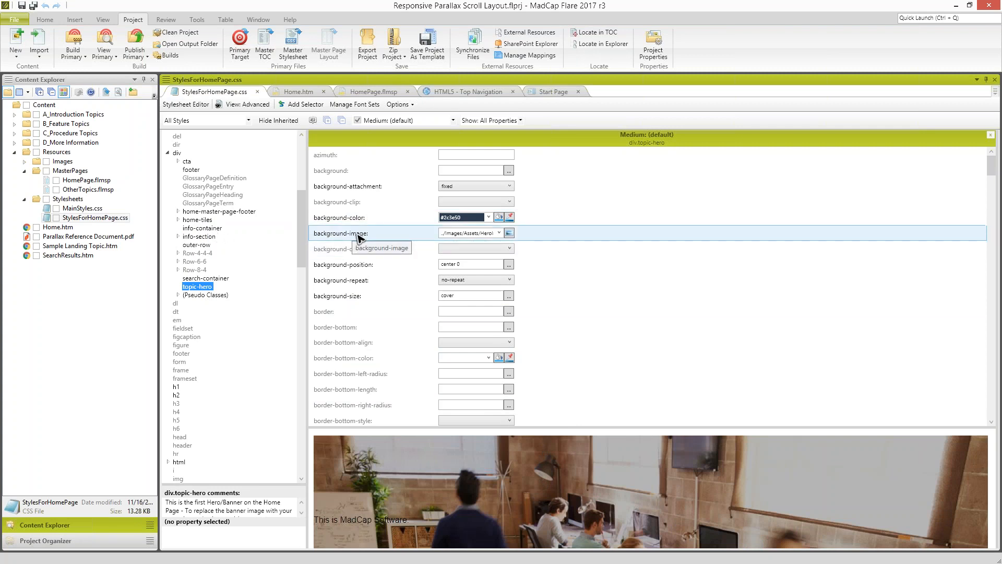
pyautogui.click(510, 234)
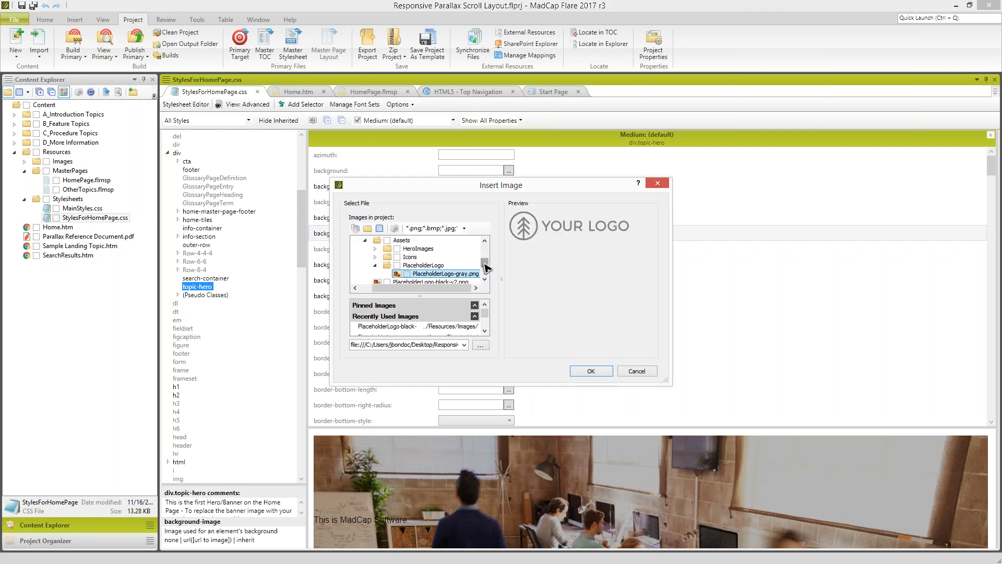
pyautogui.click(374, 249)
pyautogui.click(419, 257)
pyautogui.click(422, 265)
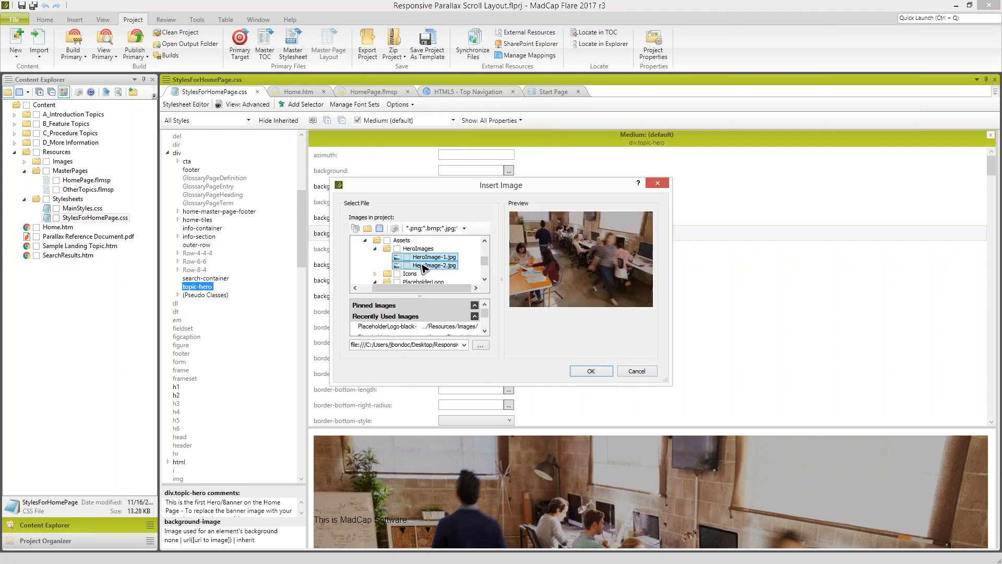
pyautogui.click(592, 370)
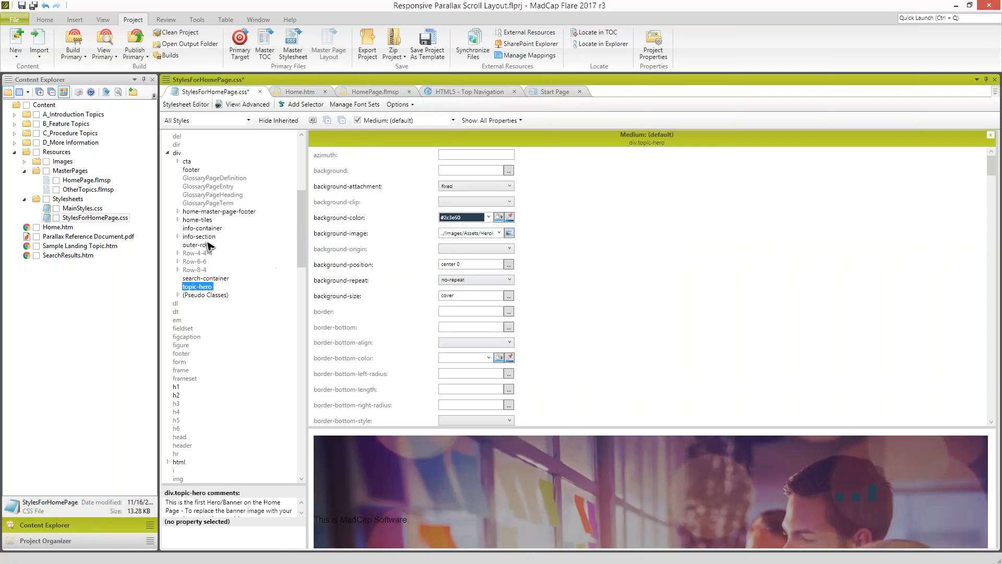
# - Set the background-image of the div.info-container class to HeroImage-1.jpg from the project's HeroImages folder and save the stylesheet
pyautogui.click(208, 230)
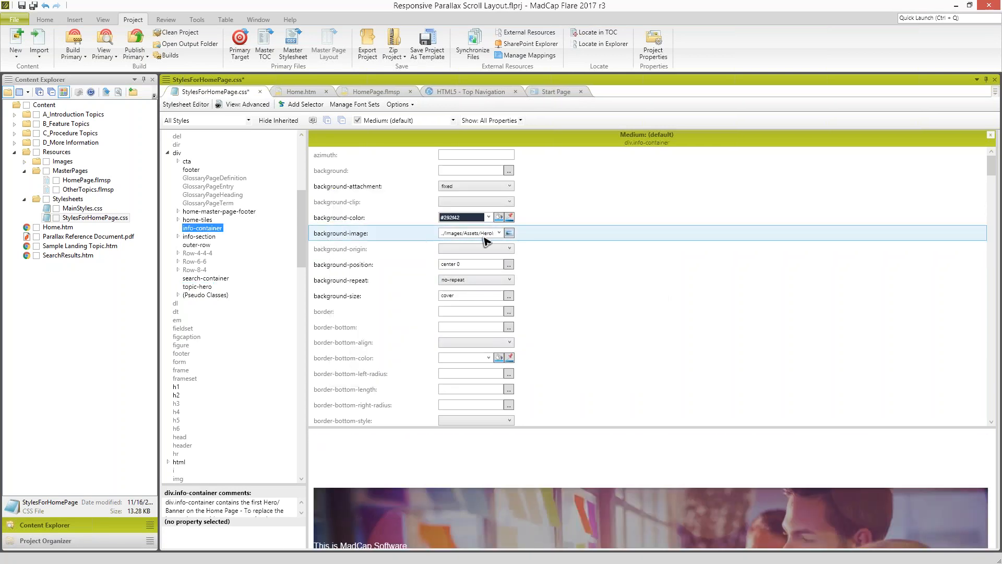
pyautogui.click(509, 233)
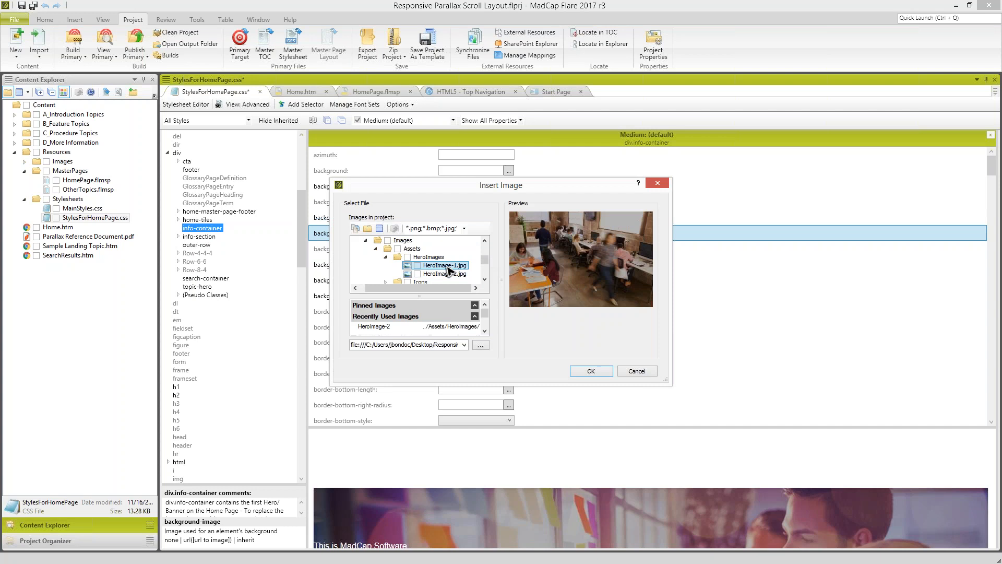
pyautogui.click(591, 371)
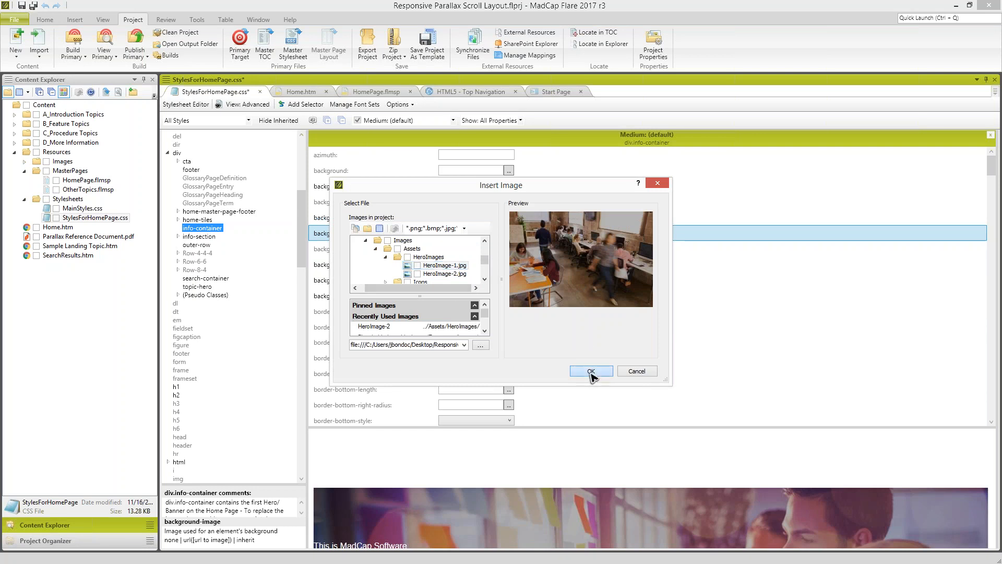
pyautogui.hotkey('ctrl', 's')
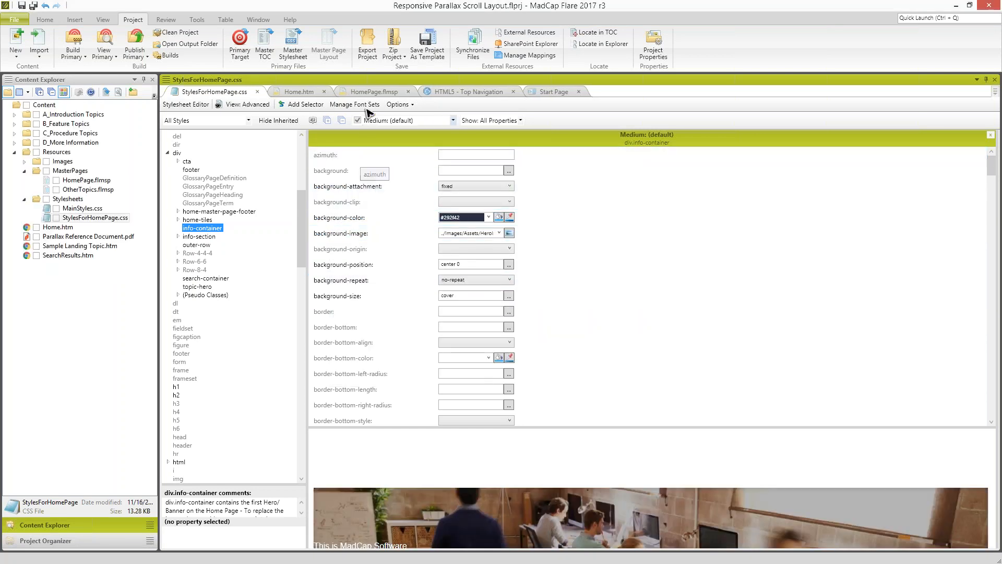
# - Return to Home.htm and show the Formatting window beside the topic
pyautogui.click(313, 93)
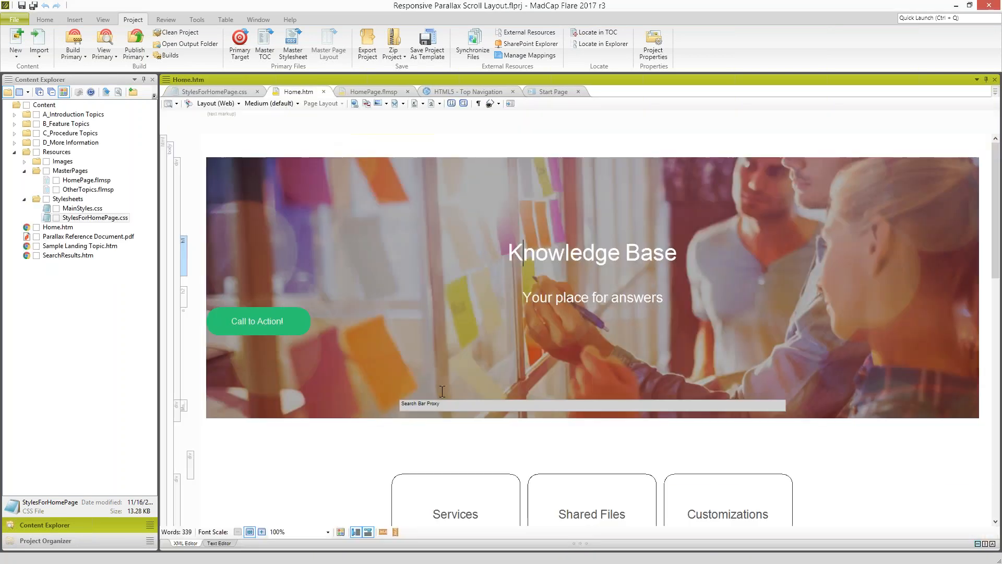
pyautogui.scroll(-1, 443, 393)
pyautogui.moveTo(996, 252); pyautogui.dragTo(976, 222)
pyautogui.click(45, 21)
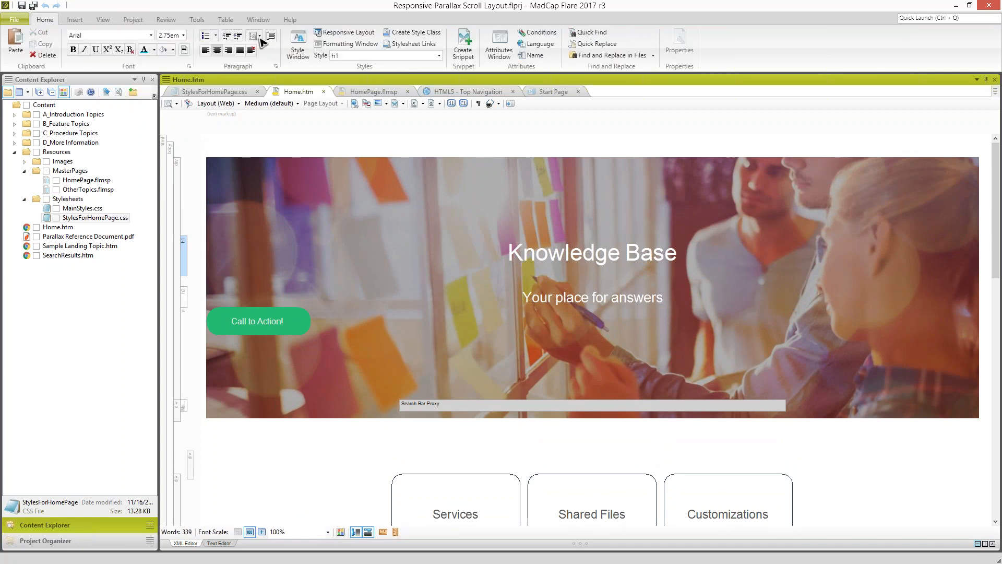
pyautogui.click(338, 44)
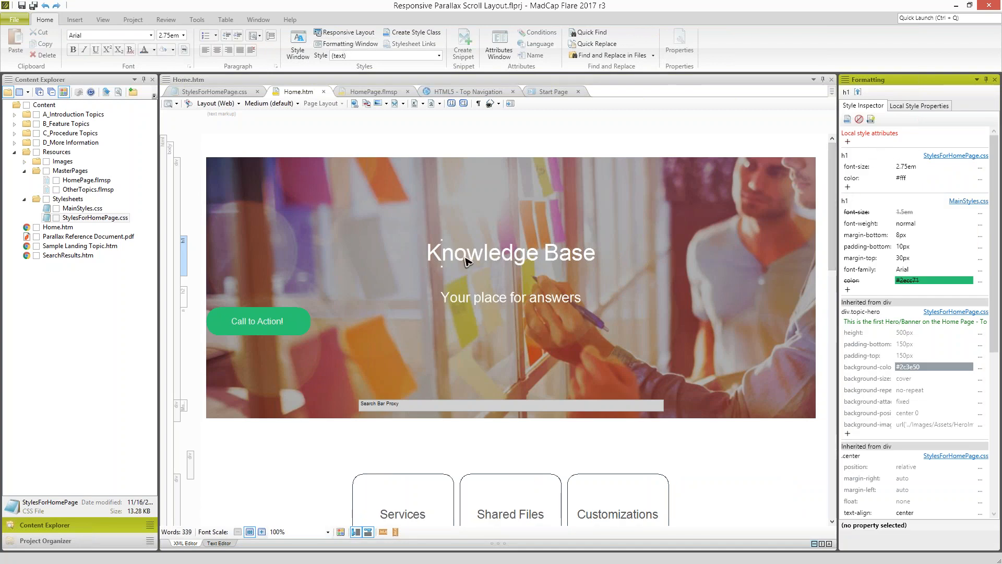
# - Select the topic-hero div in Home.htm and read its div.topic-hero style comment in the Style Inspector
pyautogui.click(184, 256)
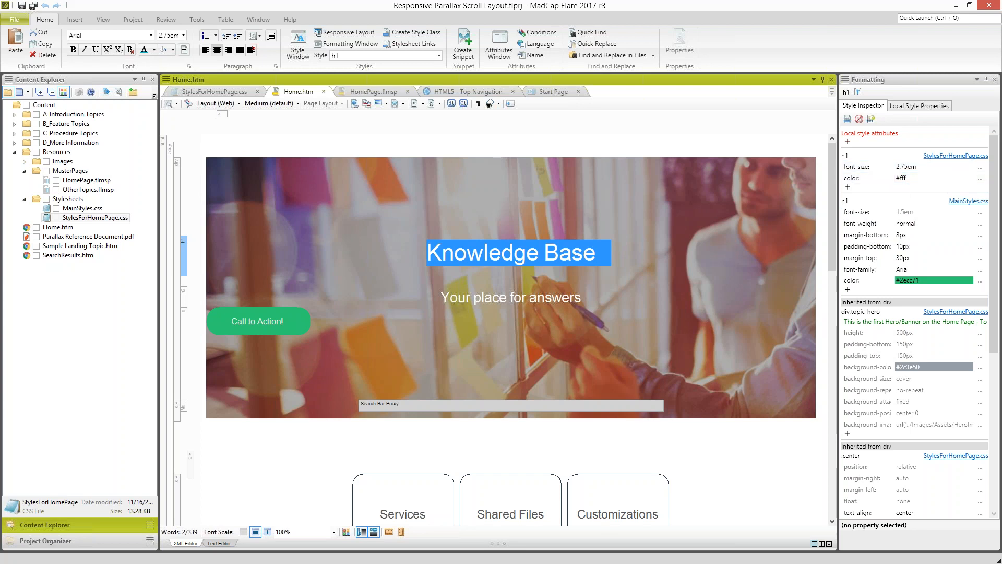
pyautogui.click(514, 252)
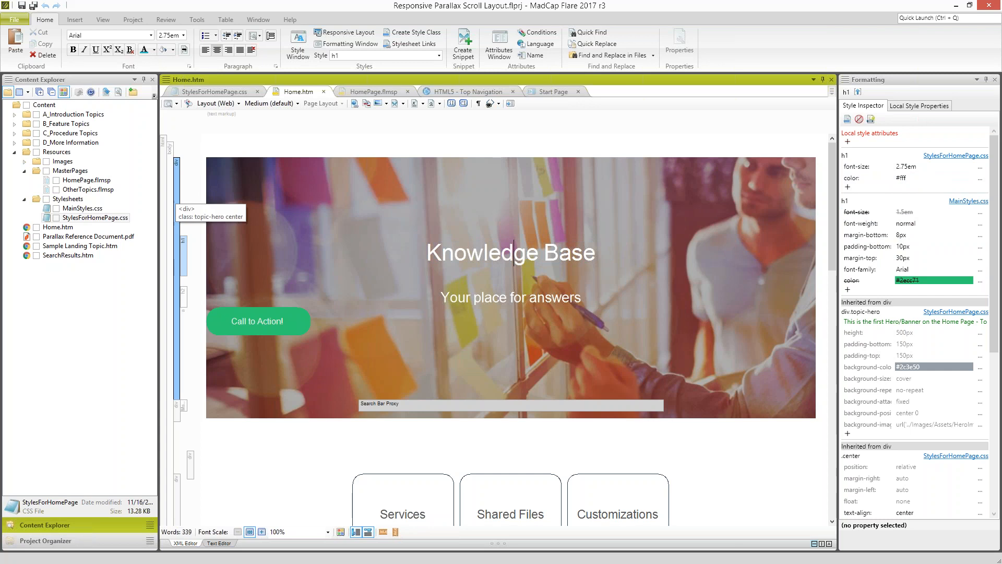
pyautogui.click(177, 277)
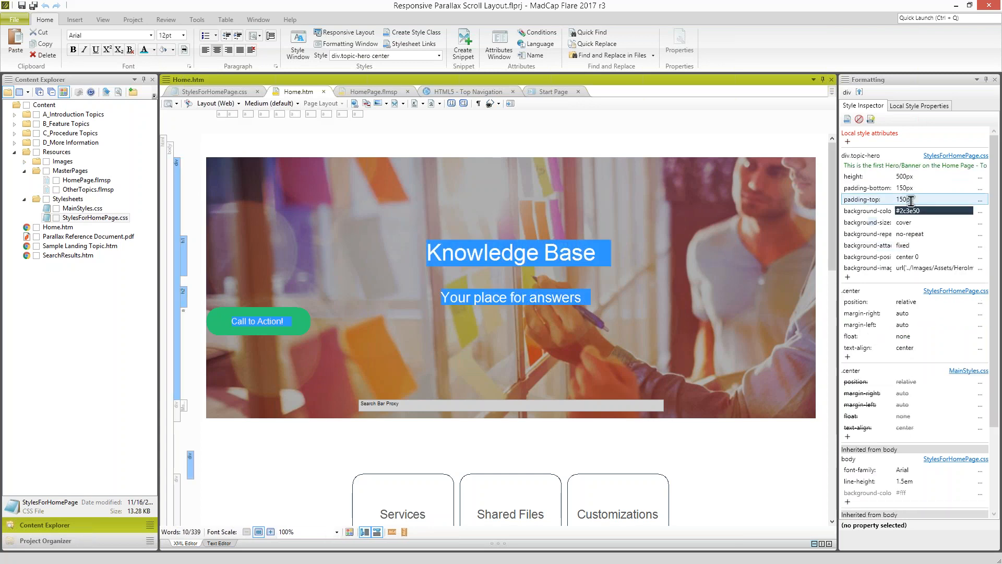
pyautogui.click(848, 167)
pyautogui.moveTo(849, 167); pyautogui.dragTo(968, 167)
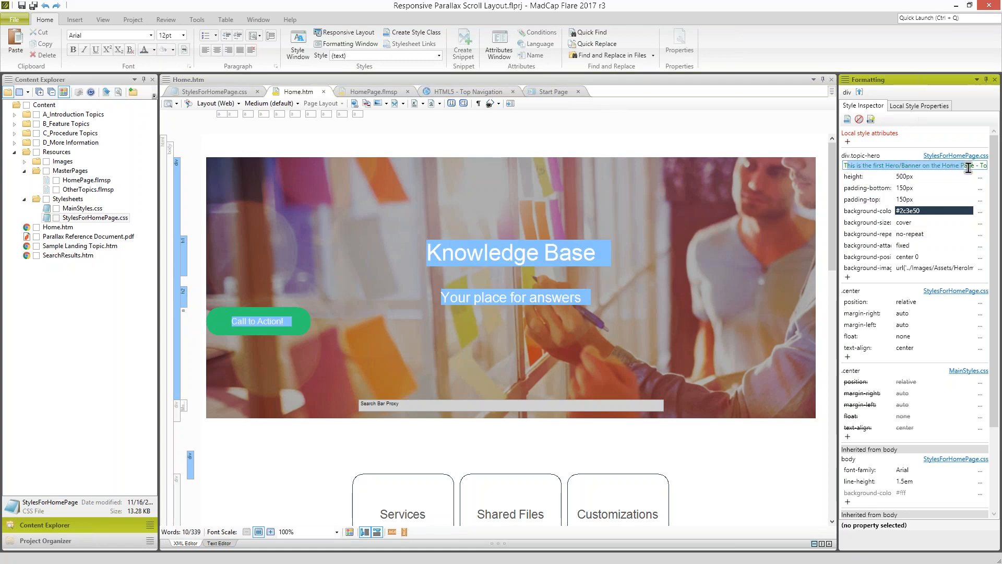
pyautogui.moveTo(885, 166); pyautogui.dragTo(992, 170)
# - Set the div.topic-hero background-image to HEROpexels-photo-160107.jpeg from the Justin's Images folder through the Style Inspector, copying the file to the project
pyautogui.click(906, 268)
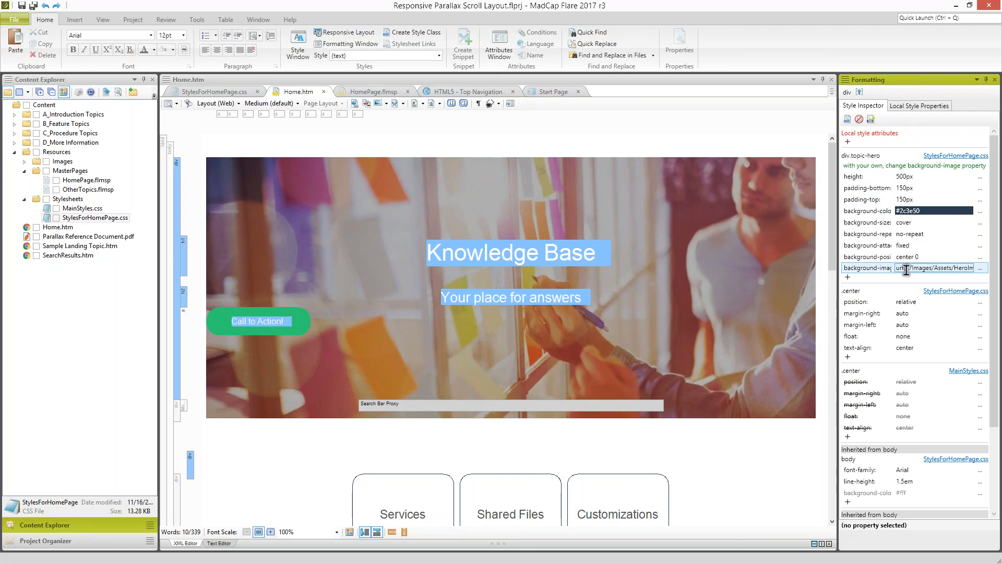
pyautogui.click(979, 269)
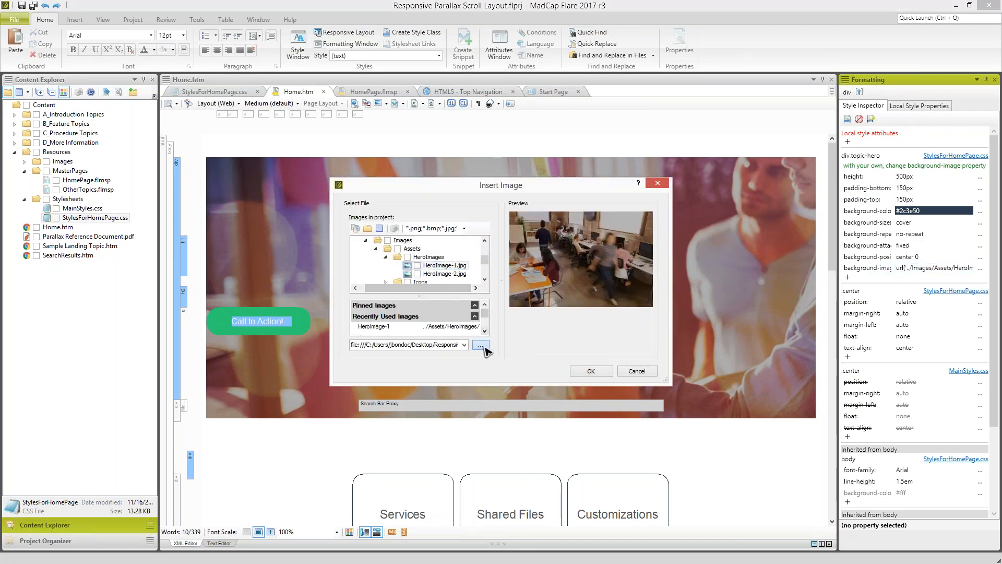
pyautogui.click(480, 346)
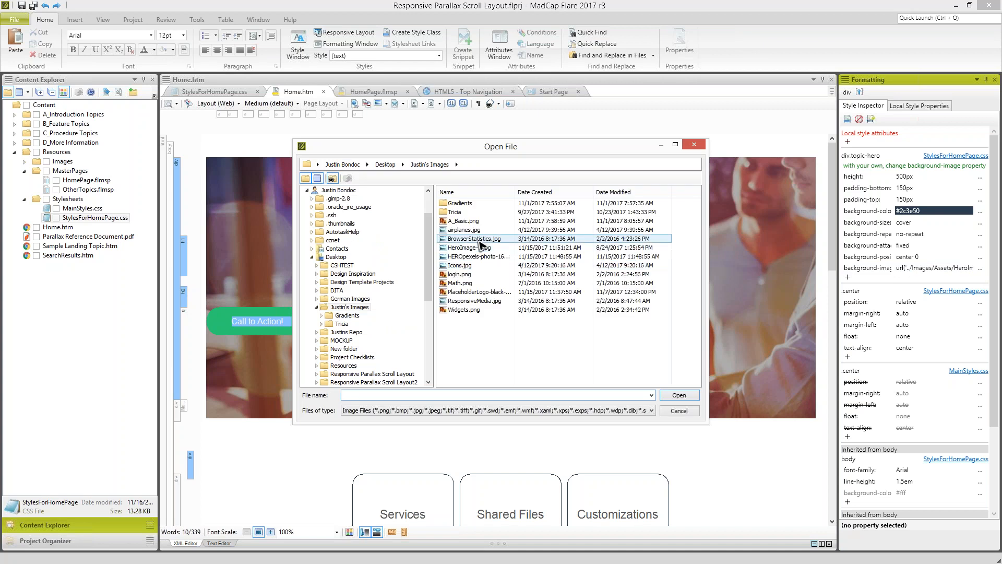
pyautogui.click(479, 256)
pyautogui.click(677, 395)
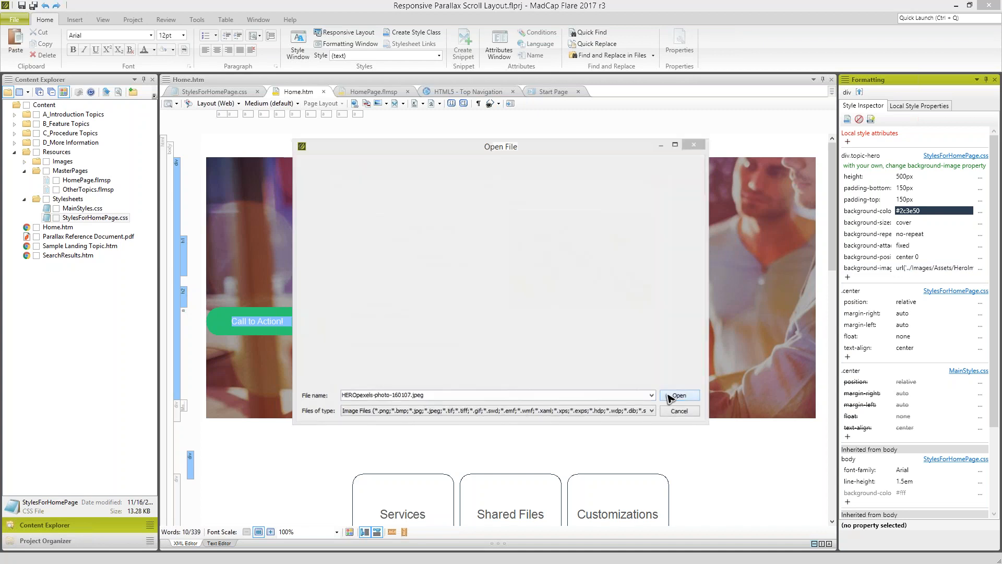
pyautogui.click(591, 371)
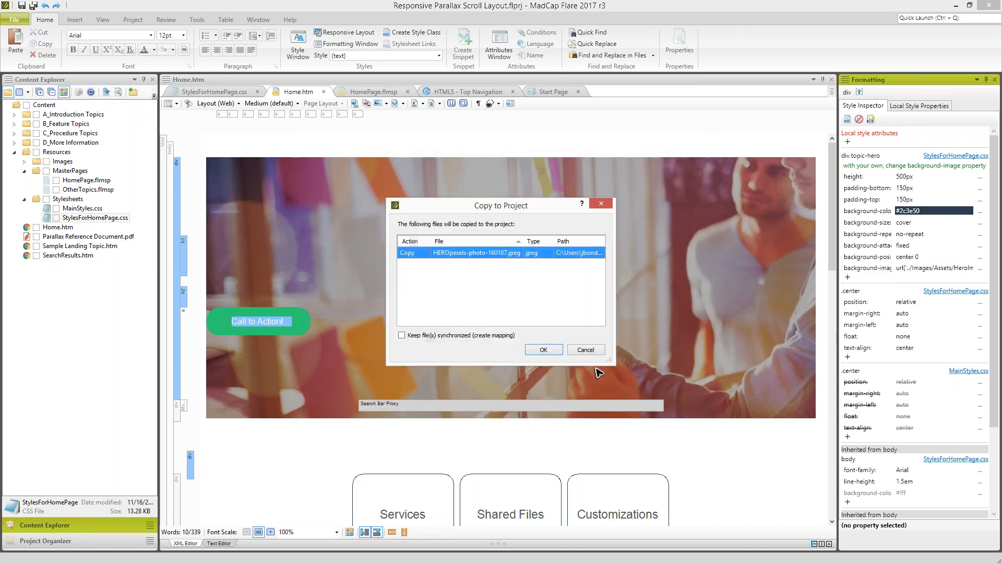
pyautogui.click(543, 349)
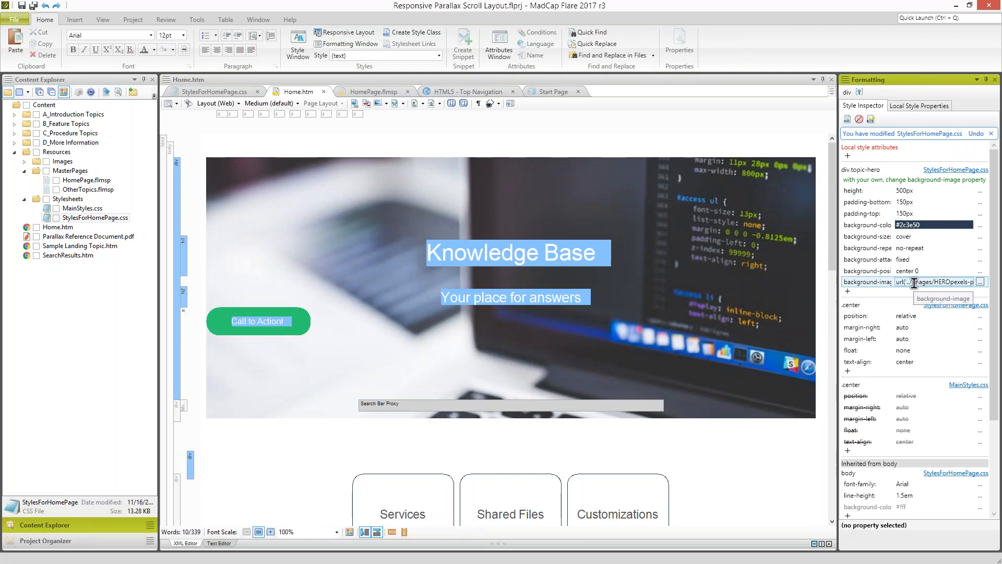
pyautogui.click(833, 240)
pyautogui.moveTo(539, 255); pyautogui.dragTo(576, 254)
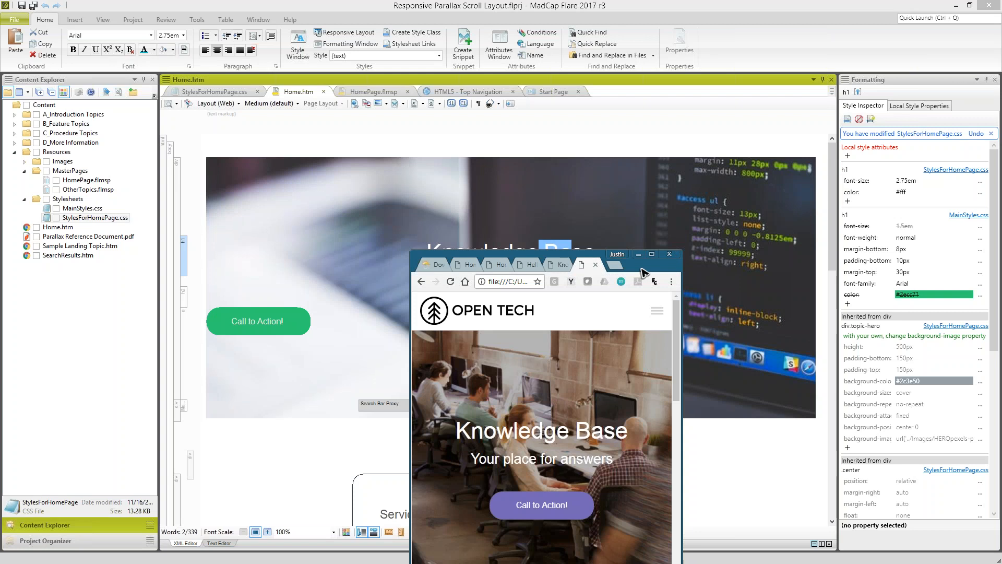
# - Examine the company name and contact details in the footer of the built home page in Chrome
pyautogui.moveTo(644, 272); pyautogui.dragTo(629, 2)
pyautogui.moveTo(996, 114); pyautogui.dragTo(976, 412)
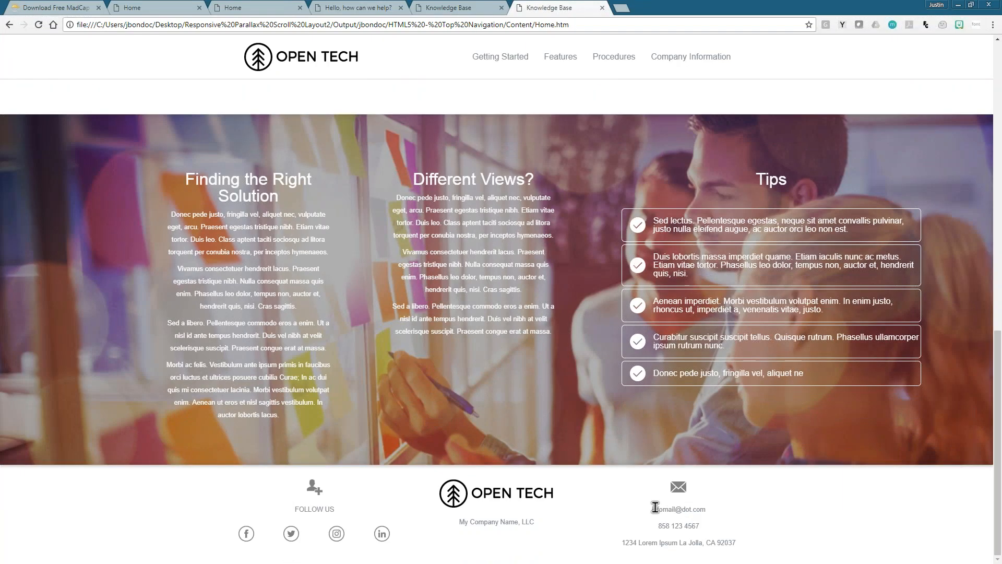
pyautogui.moveTo(653, 508); pyautogui.dragTo(709, 556)
pyautogui.moveTo(538, 524); pyautogui.dragTo(389, 557)
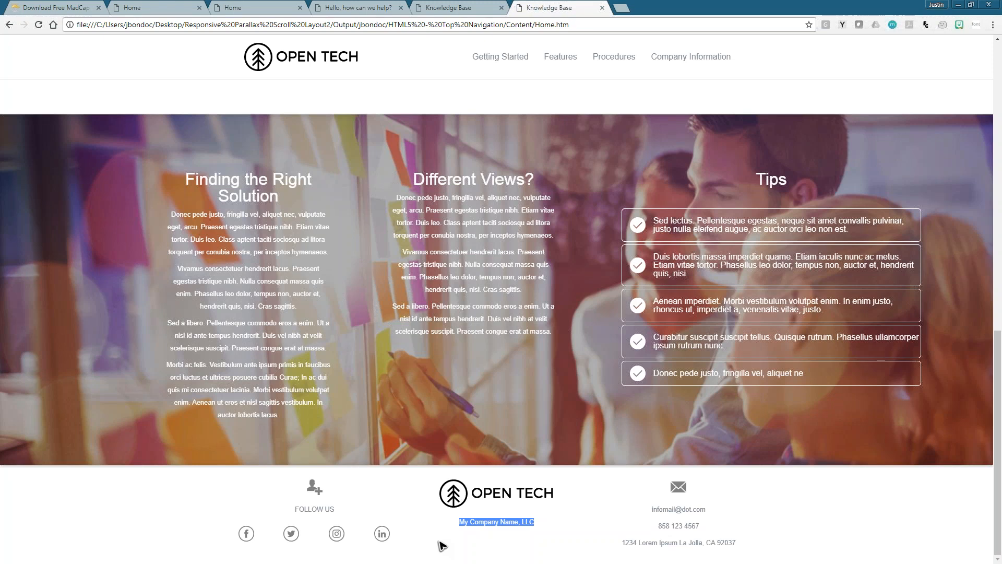
pyautogui.doubleClick(787, 12)
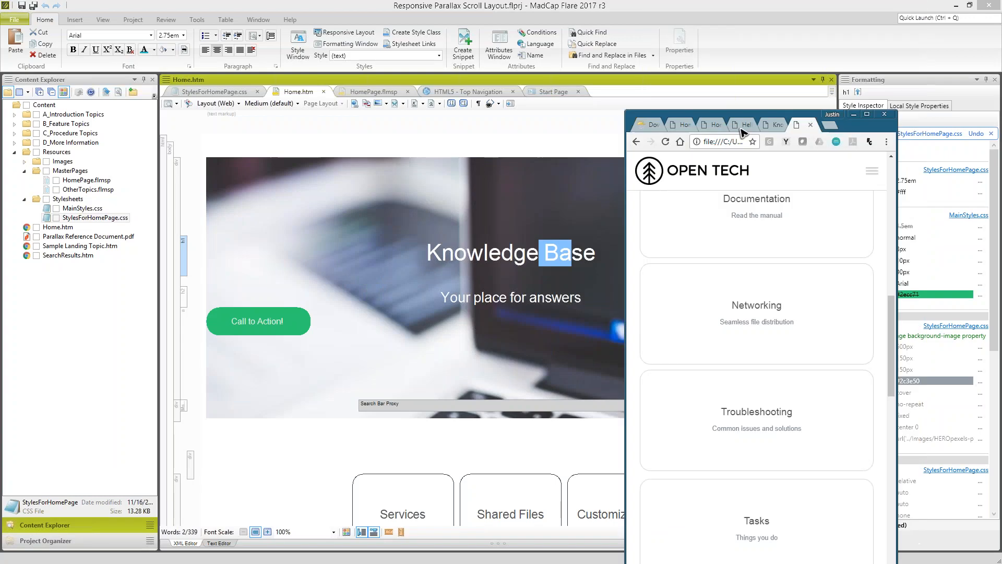
# - Switch back to MadCap Flare and inspect the email and phone number variables in the footer of HomePage.flmsp
pyautogui.click(280, 149)
pyautogui.click(86, 180)
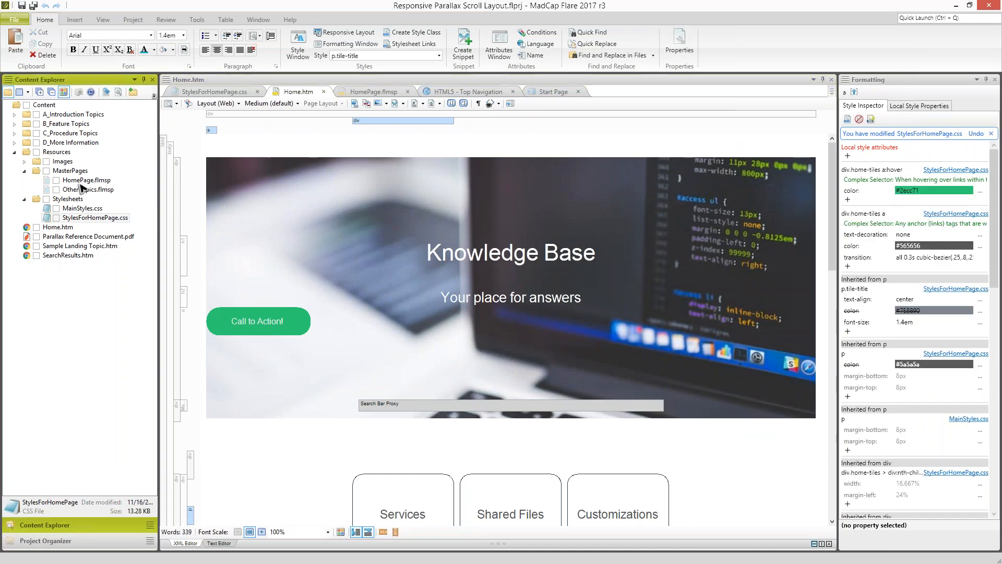
pyautogui.click(373, 91)
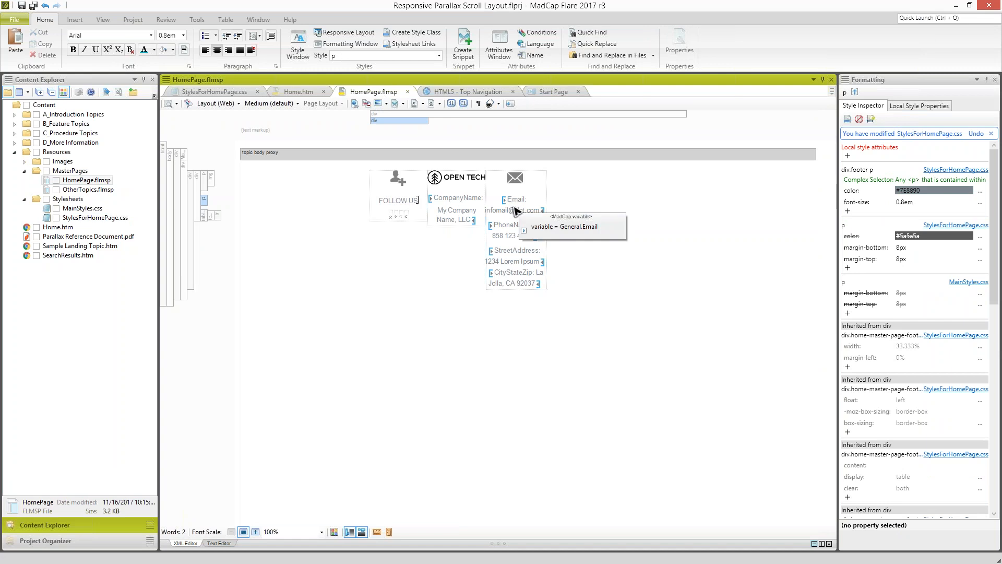
pyautogui.click(514, 211)
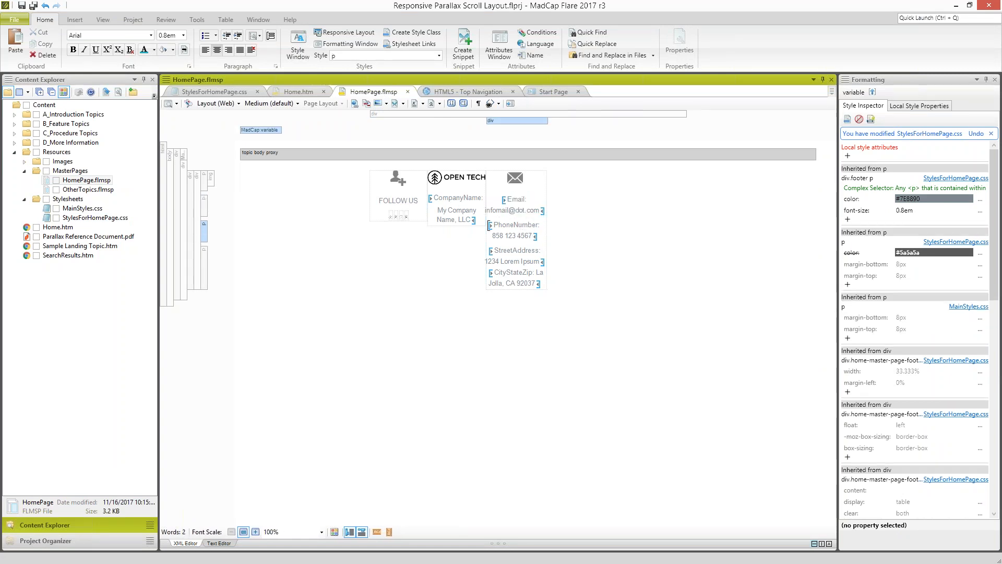
pyautogui.click(518, 235)
pyautogui.click(525, 215)
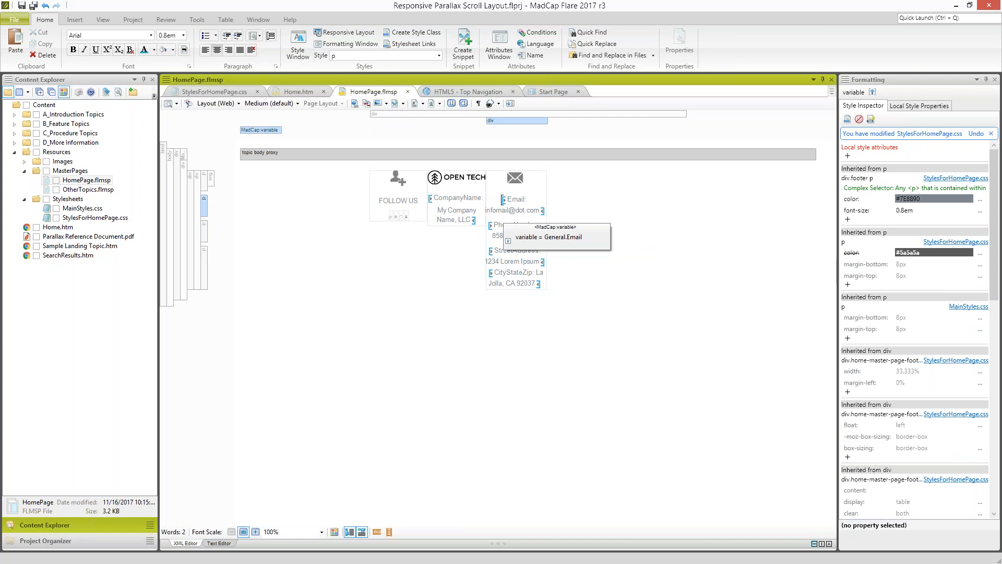
# - Open the General variable set from the Variables folder of the Project Organizer
pyautogui.click(75, 540)
pyautogui.click(14, 207)
pyautogui.click(47, 217)
pyautogui.doubleClick(47, 217)
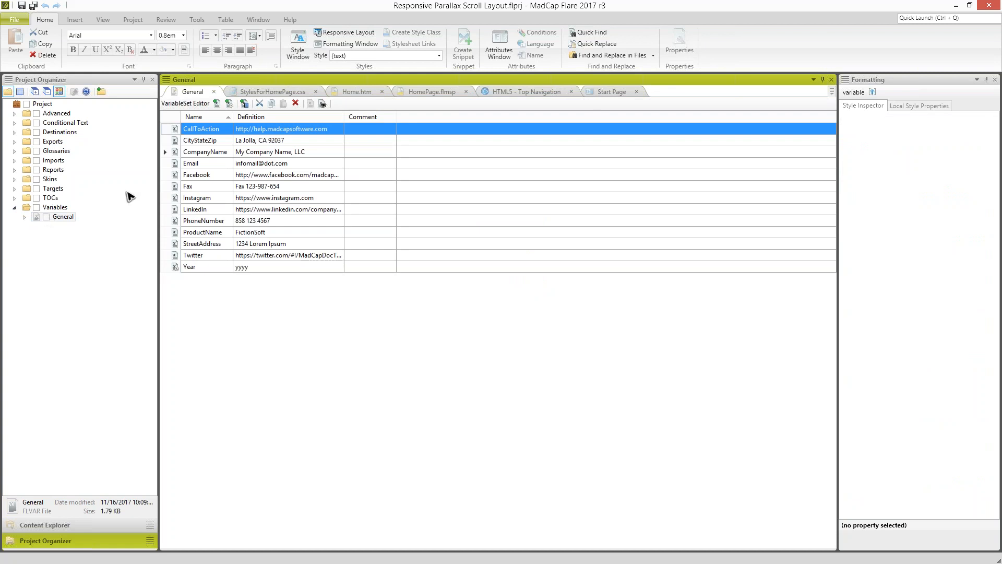
# - Set the CompanyName variable's definition to OPEN TECH, LLC
pyautogui.click(264, 152)
pyautogui.click(292, 153)
pyautogui.moveTo(292, 153); pyautogui.dragTo(191, 153)
pyautogui.write('OP')
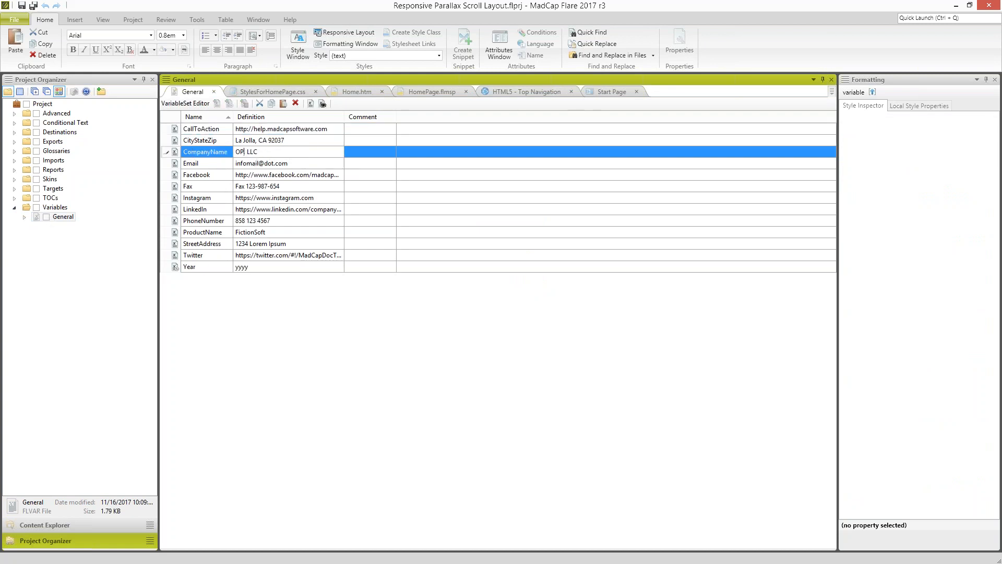
pyautogui.click(232, 186)
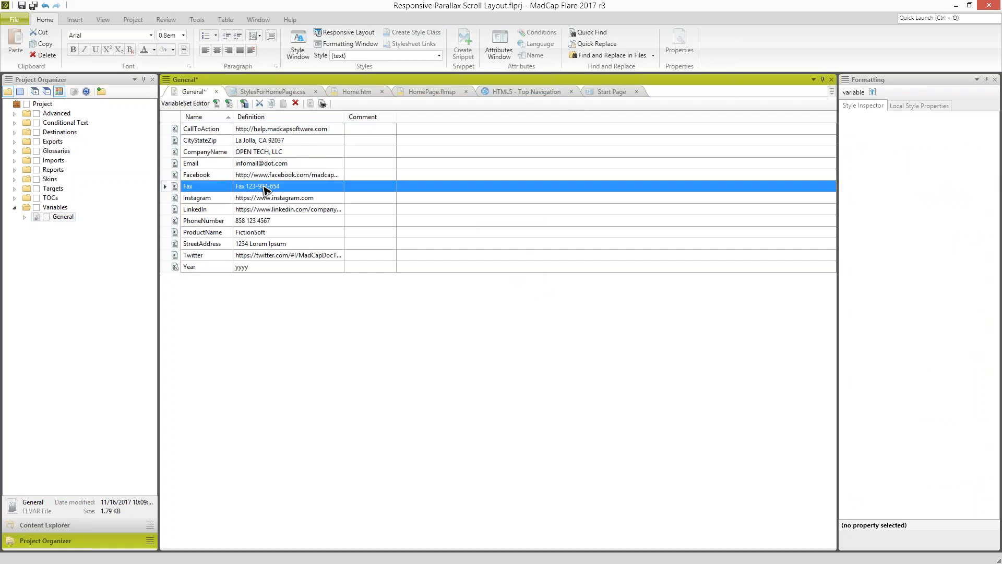
# - Replace the Email variable's definition with the company contact's e-mail address and save the variable set
pyautogui.click(280, 165)
pyautogui.click(280, 164)
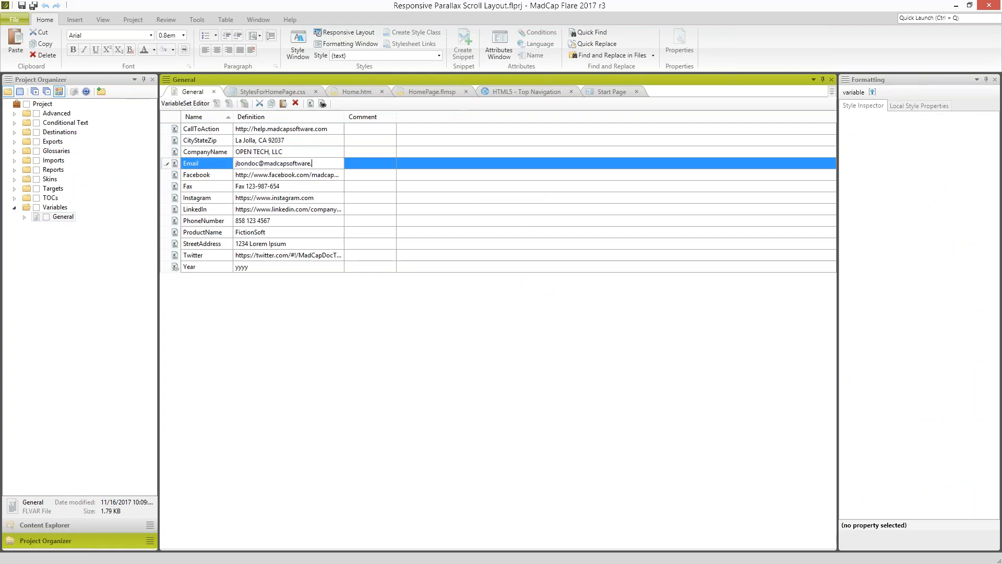
pyautogui.click(288, 179)
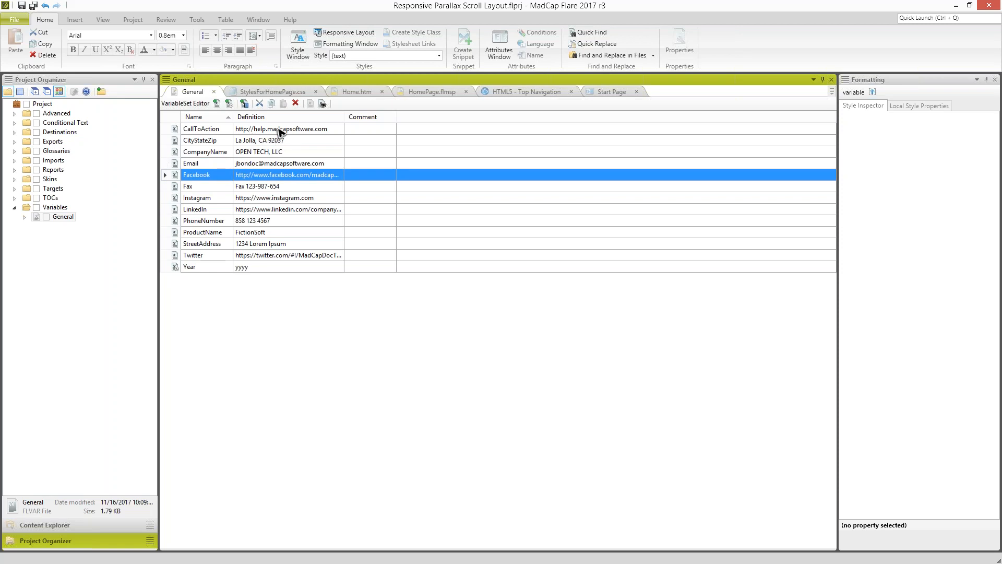
# - Test the Call to Action! link on the built home page in Chrome, then select the CallToAction variable in Flare
pyautogui.hotkey('alt', 'Tab')
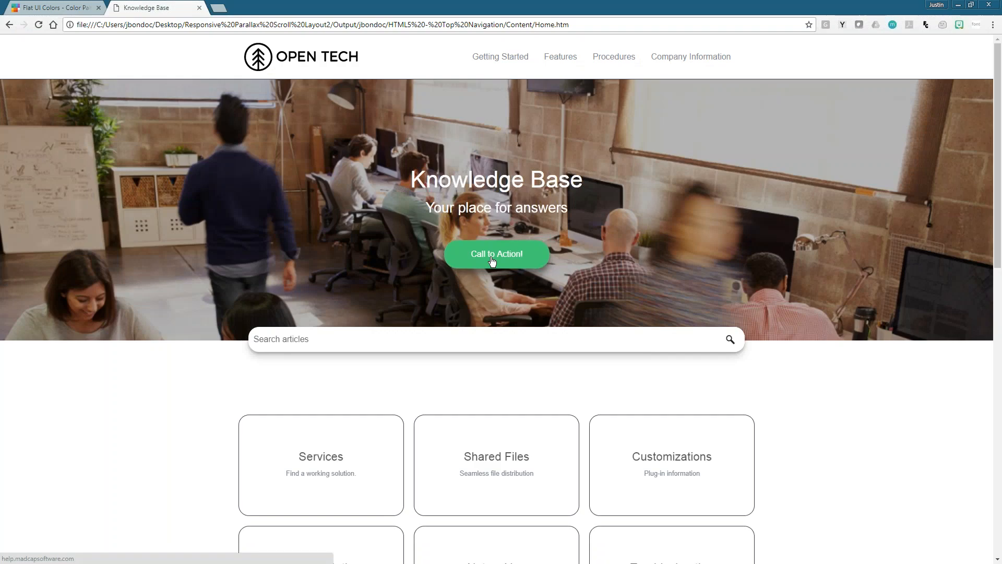
pyautogui.click(492, 259)
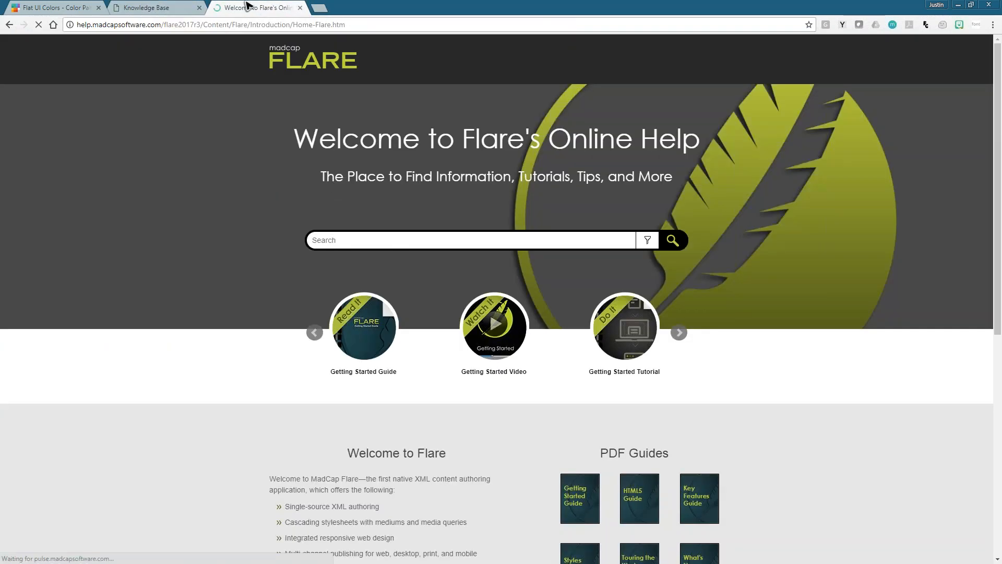
pyautogui.hotkey('ctrl', 'shift', 'Tab')
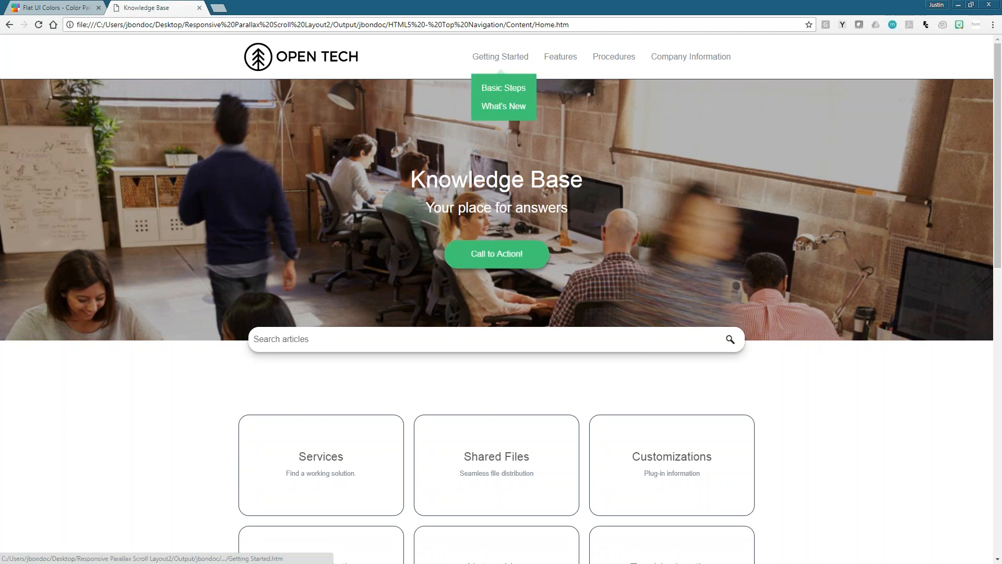
pyautogui.doubleClick(457, 10)
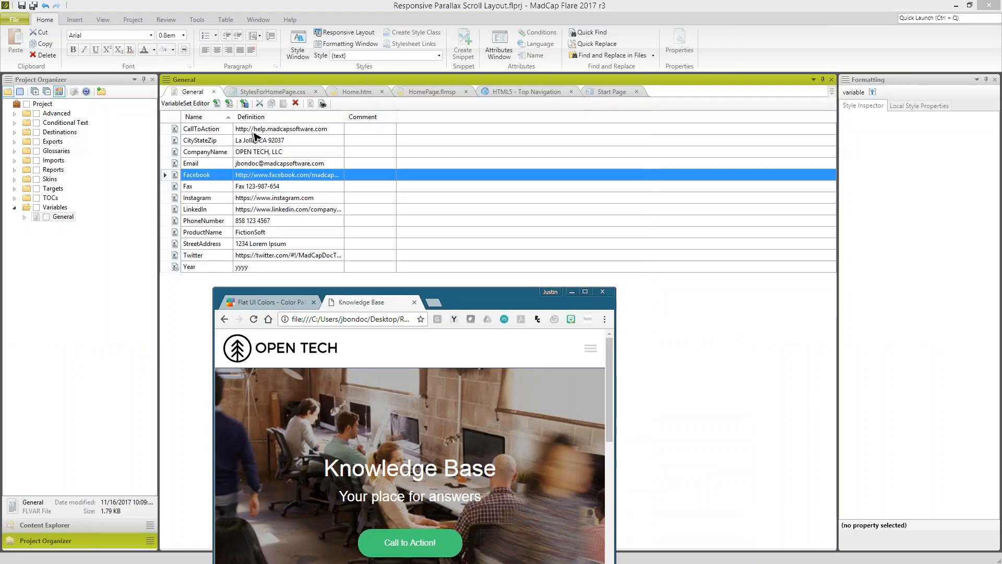
pyautogui.click(252, 131)
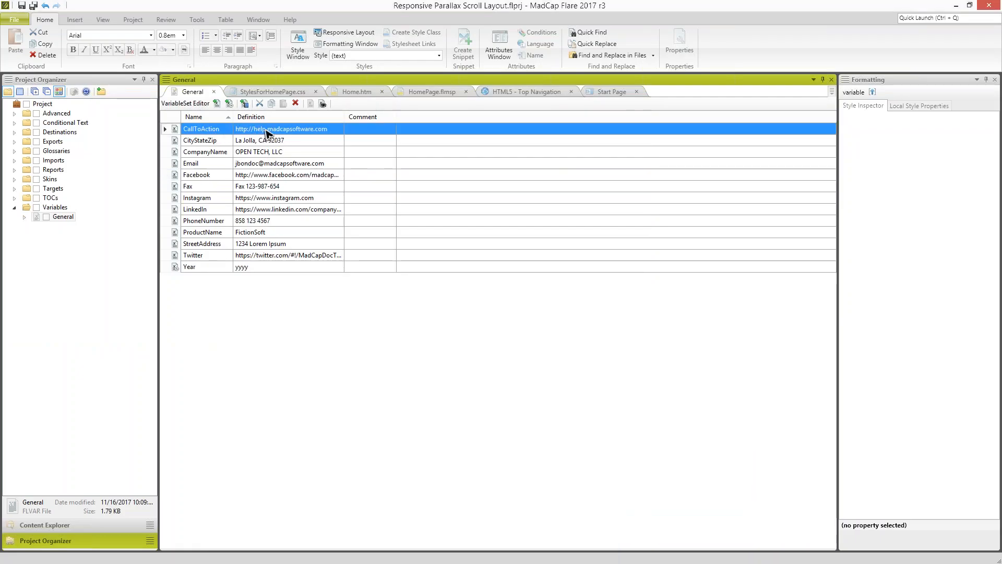
pyautogui.click(266, 133)
pyautogui.moveTo(266, 129); pyautogui.dragTo(358, 130)
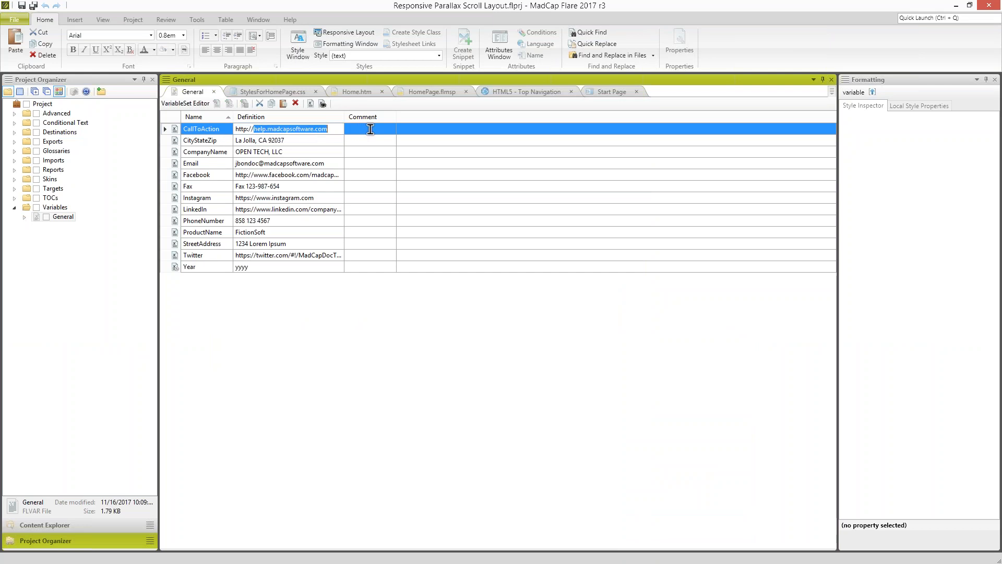
pyautogui.write('google.com')
pyautogui.click(334, 152)
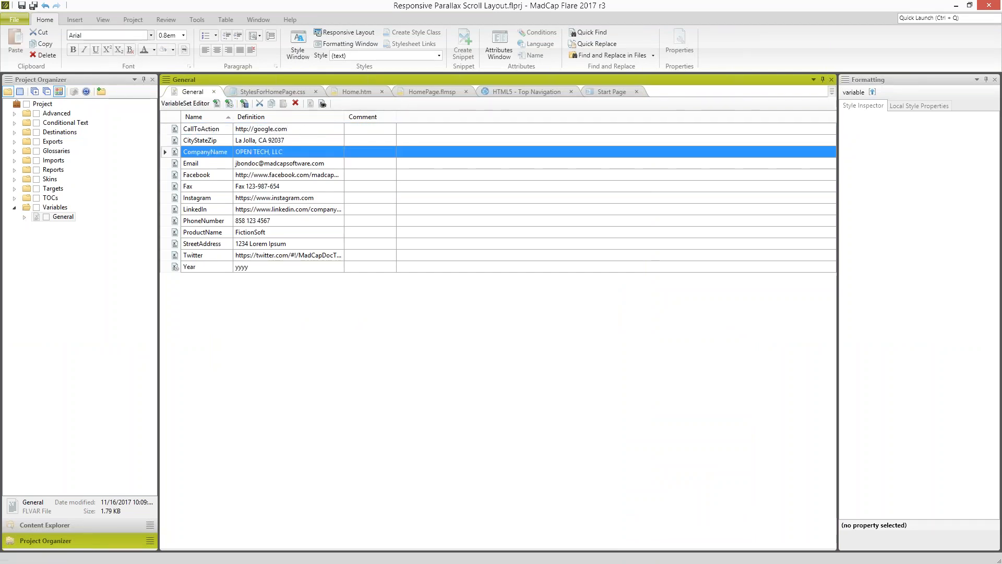
# - Build the HTML5 - Top Navigation target and open the newest build's output in a maximized Chrome window
pyautogui.press('F6')
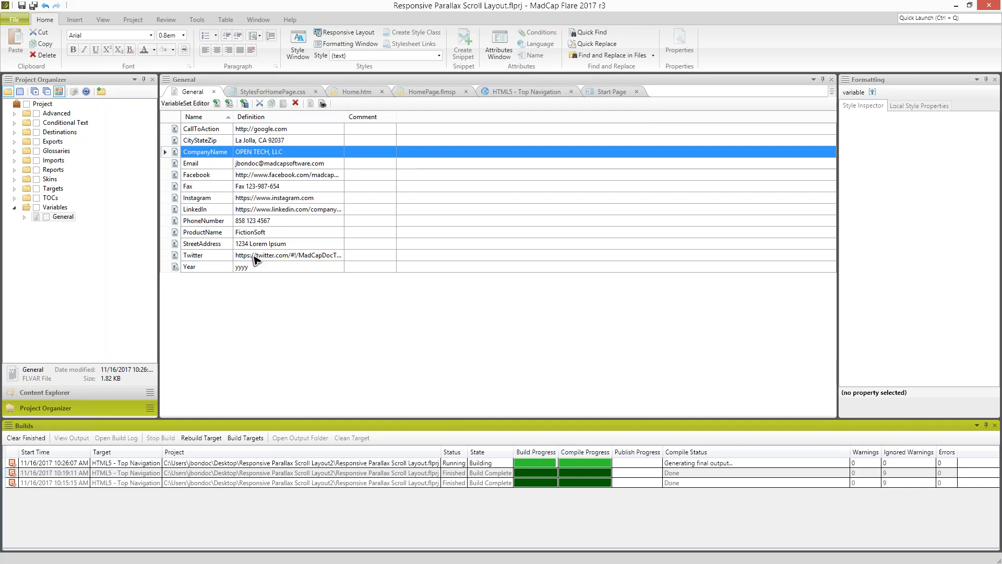
pyautogui.click(433, 93)
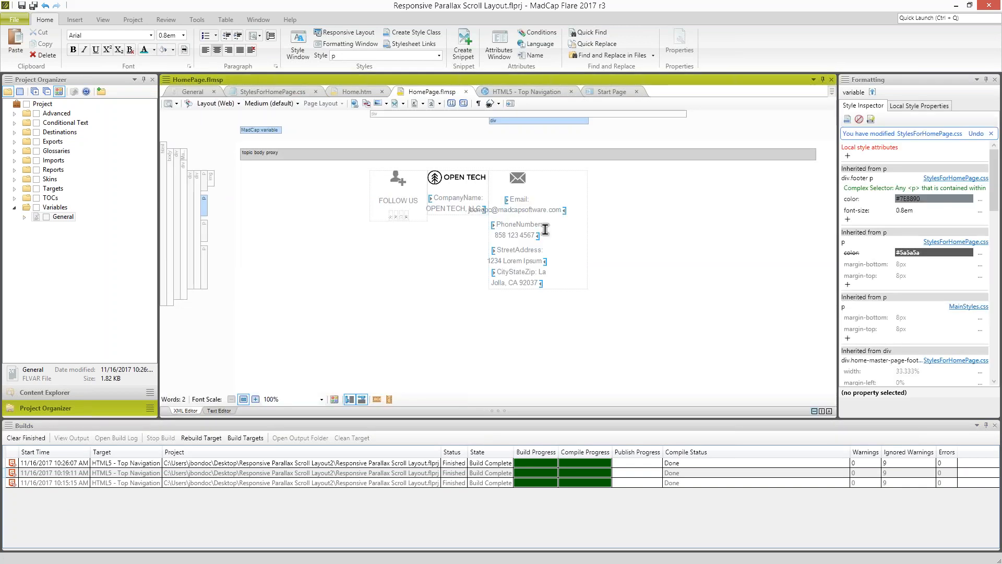
pyautogui.click(432, 463)
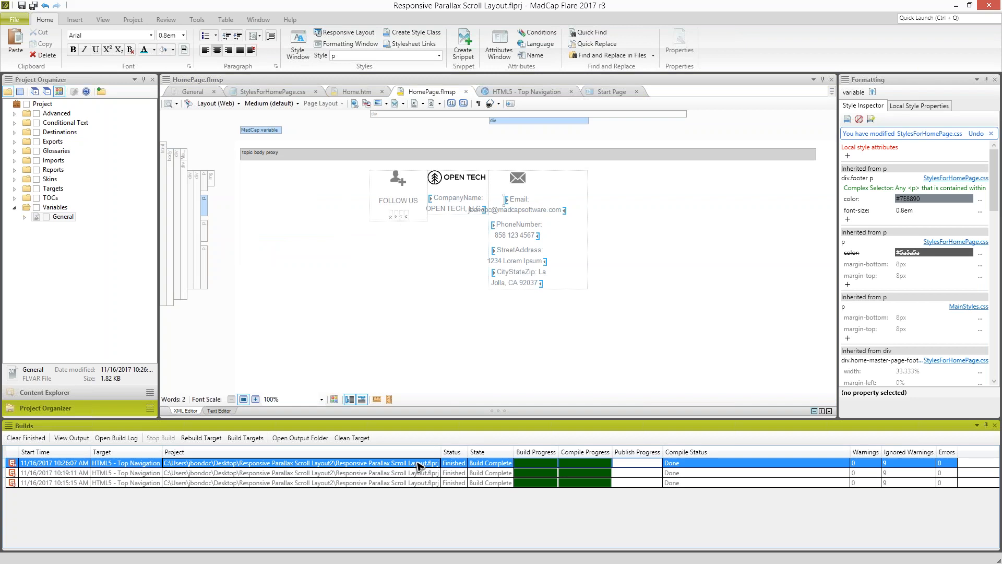
pyautogui.moveTo(574, 302); pyautogui.dragTo(574, 1)
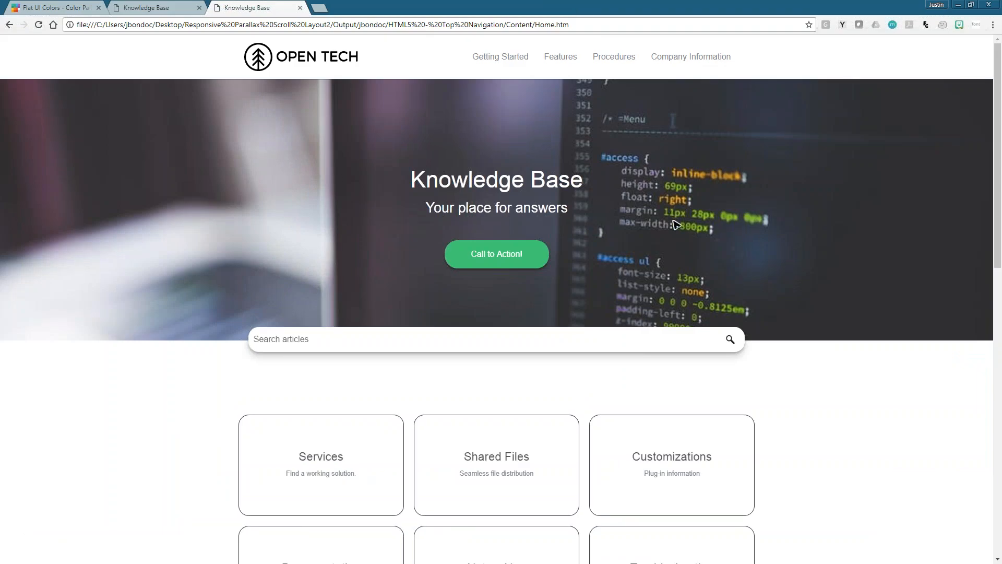
# - Test the Call to Action! link on the rebuilt home page, then close the Google page it opens
pyautogui.scroll(-2, 674, 224)
pyautogui.scroll(2, 674, 225)
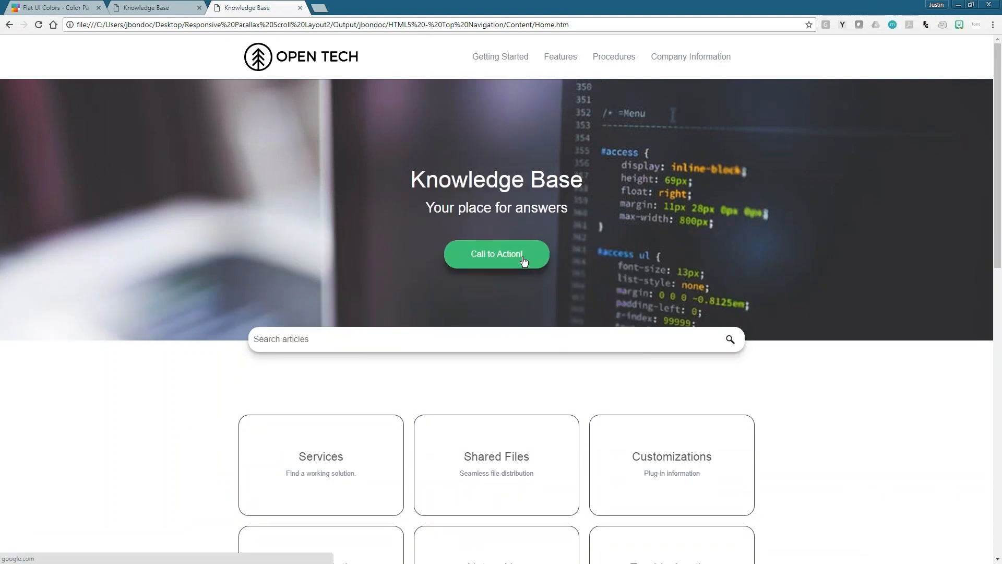
pyautogui.keyDown('ctrl'); pyautogui.click(524, 260); pyautogui.keyUp('ctrl')
pyautogui.click(360, 8)
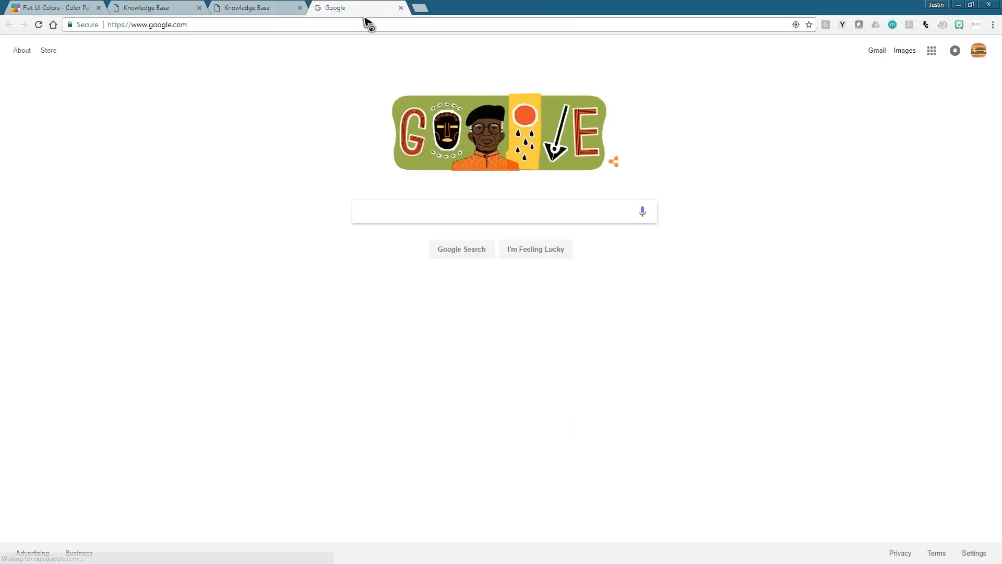
pyautogui.hotkey('ctrl', 'w')
# - Check the e-mail address and the company name in the home page footer
pyautogui.scroll(-6, 425, 430)
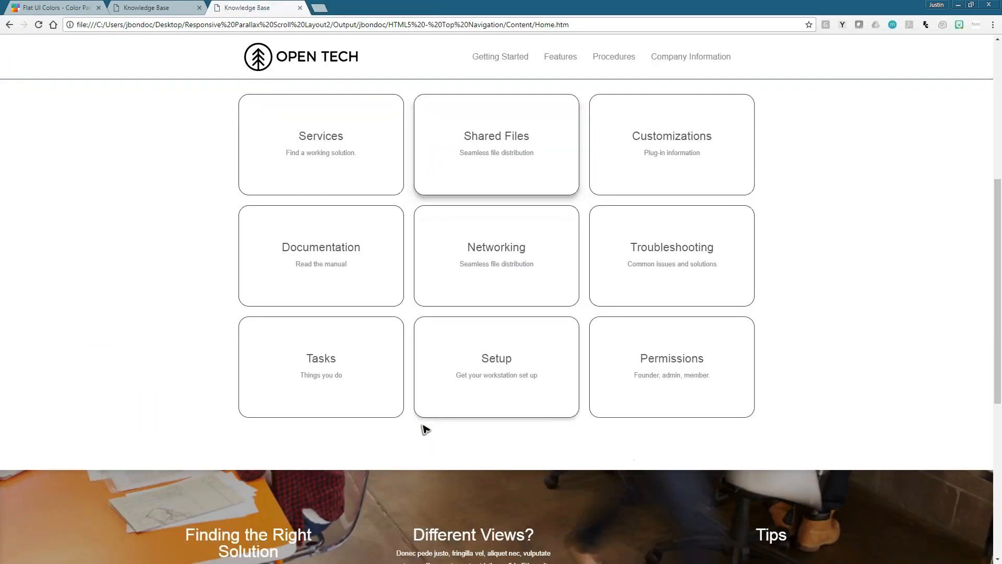
pyautogui.scroll(-7, 425, 430)
pyautogui.moveTo(632, 508); pyautogui.dragTo(728, 508)
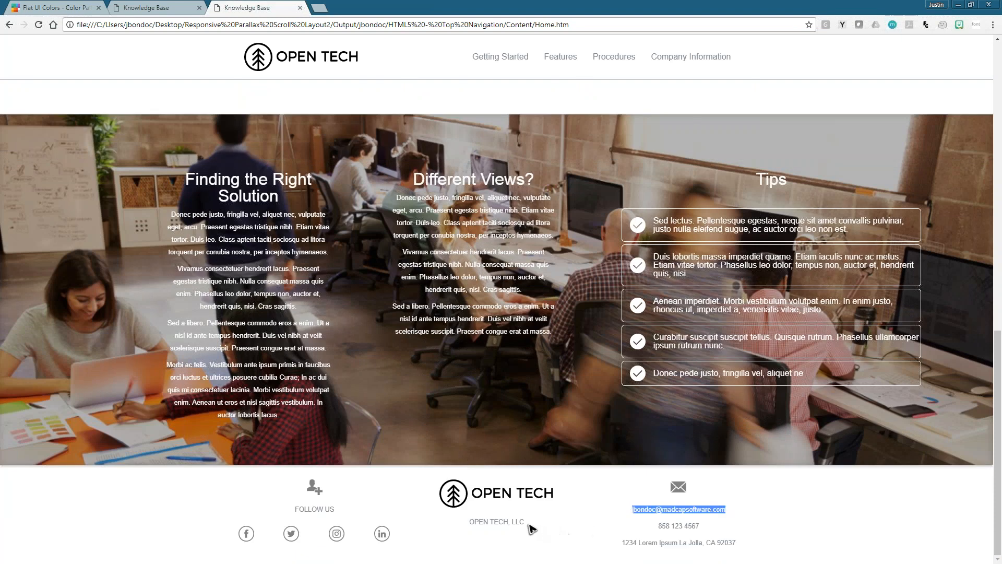
pyautogui.moveTo(525, 522); pyautogui.dragTo(480, 523)
pyautogui.click(501, 517)
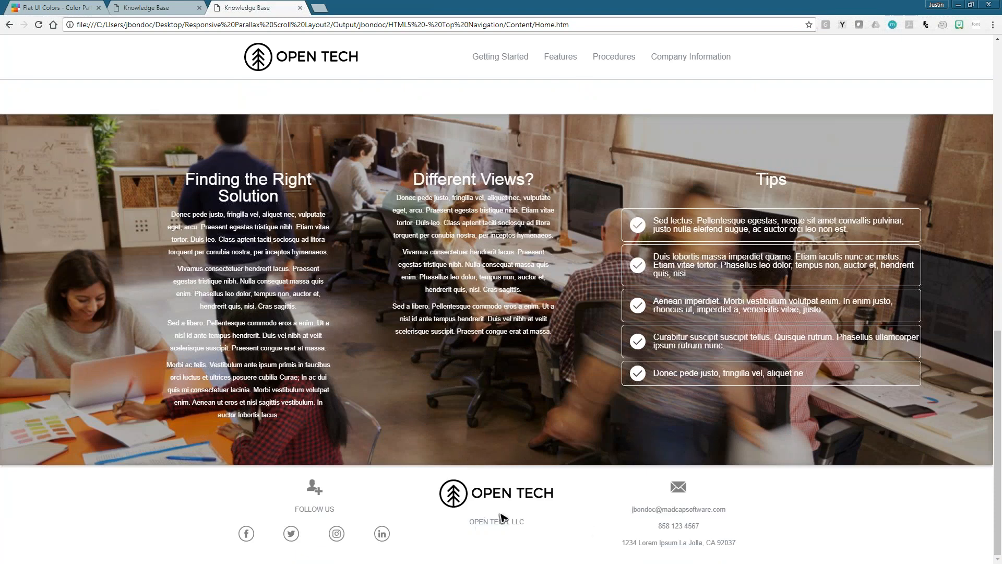
pyautogui.scroll(6, 501, 516)
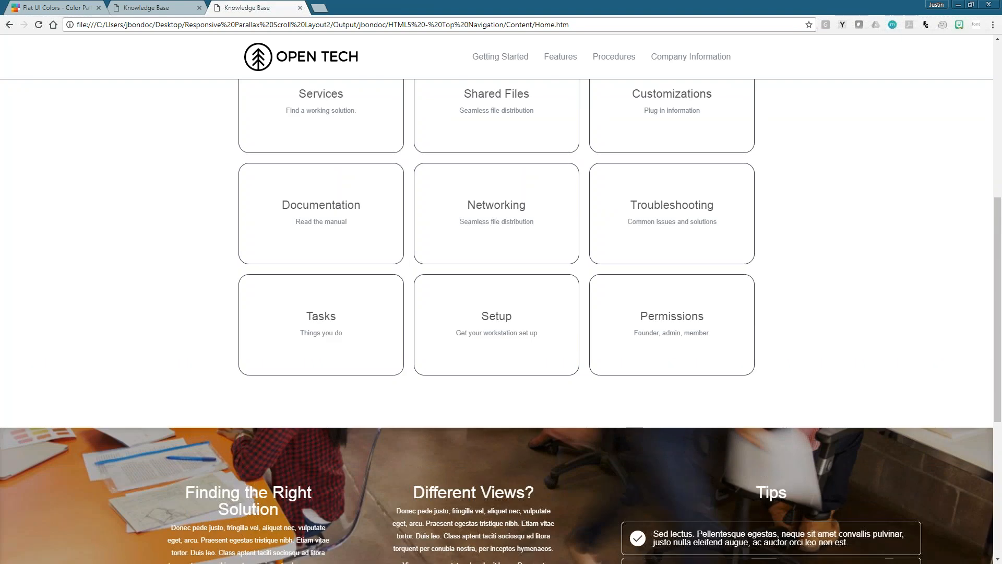
# - Minimize Chrome and bring up the TripaneAdvanced project in a maximized MadCap Flare window
pyautogui.hotkey('alt', 'Tab')
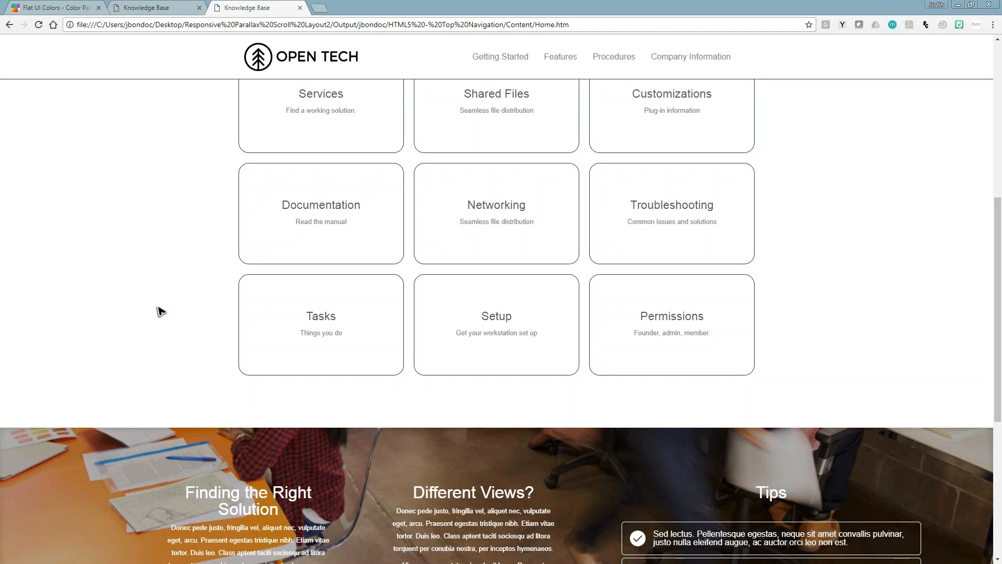
pyautogui.click(152, 429)
pyautogui.scroll(5, 425, 373)
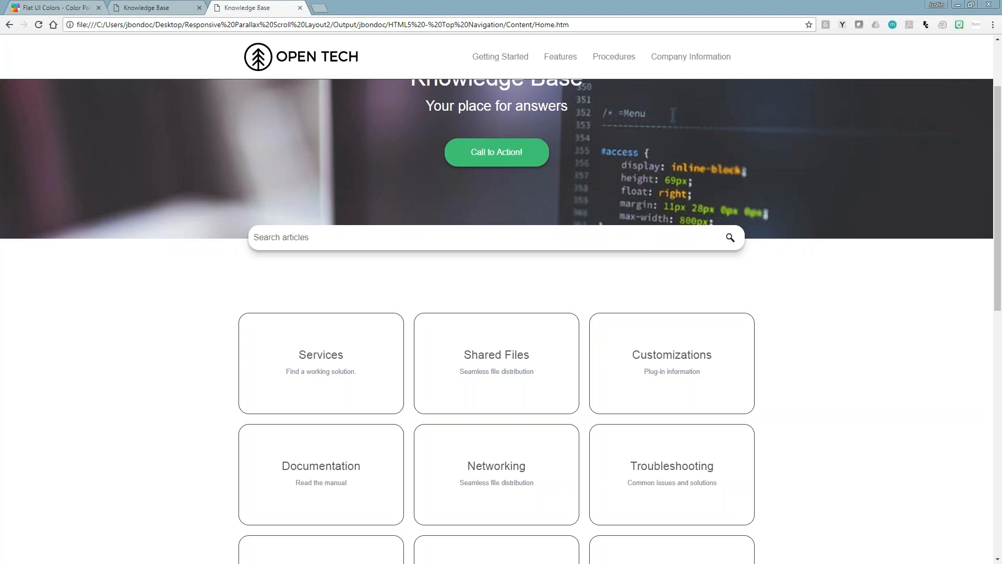
pyautogui.moveTo(505, 7); pyautogui.dragTo(486, 300)
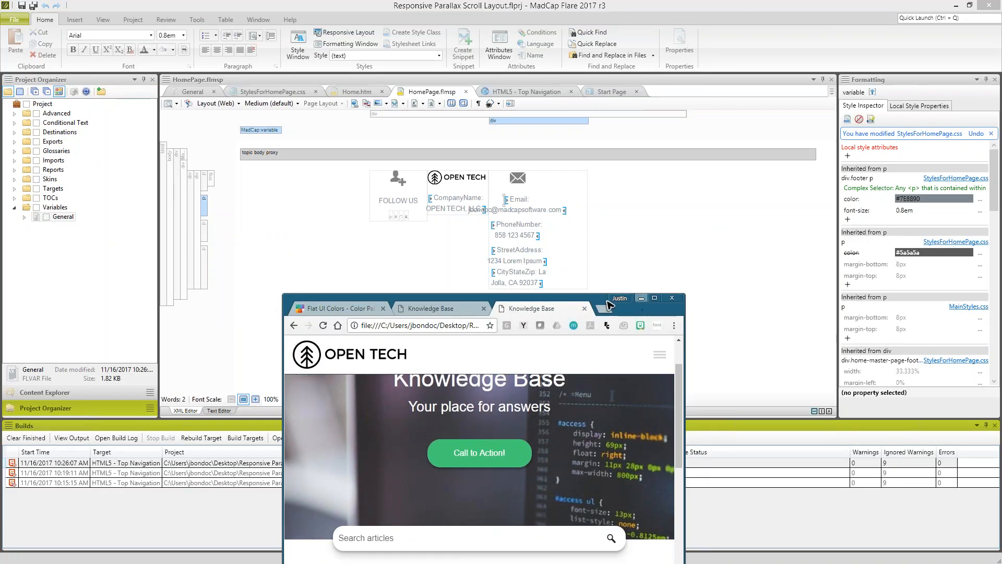
pyautogui.click(641, 297)
pyautogui.moveTo(0, 209); pyautogui.dragTo(528, 2)
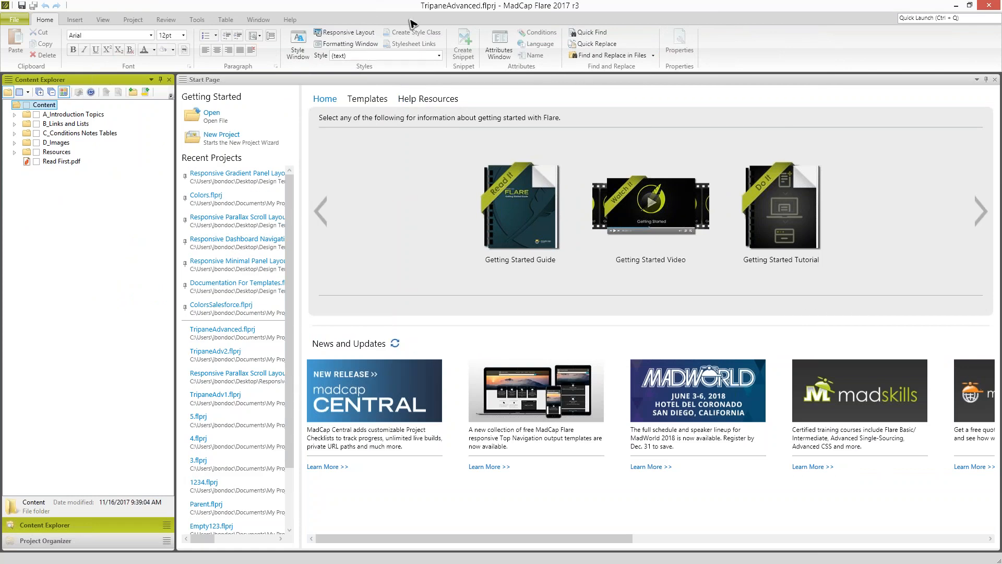
pyautogui.moveTo(414, 7); pyautogui.dragTo(406, 135)
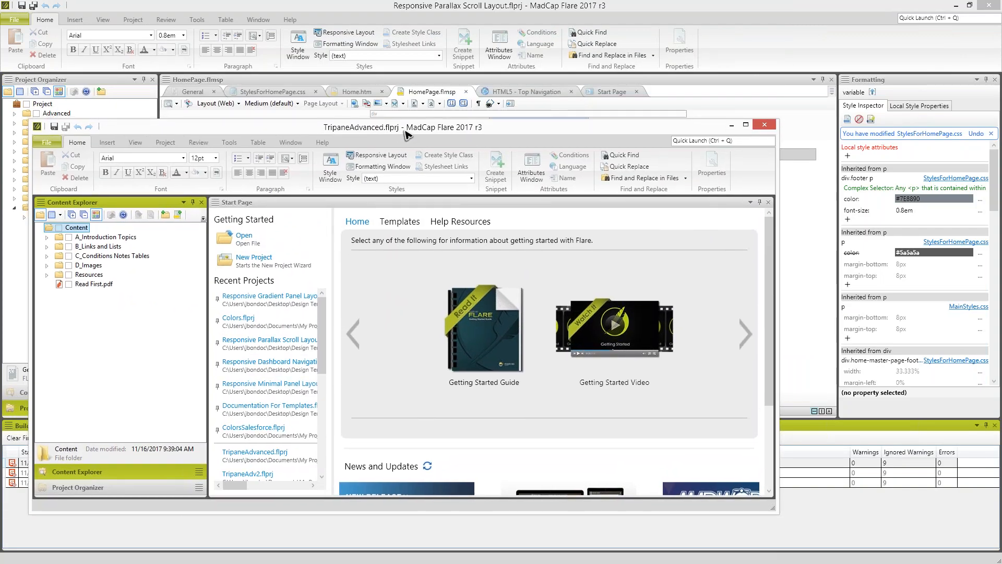
pyautogui.moveTo(406, 134); pyautogui.dragTo(417, 5)
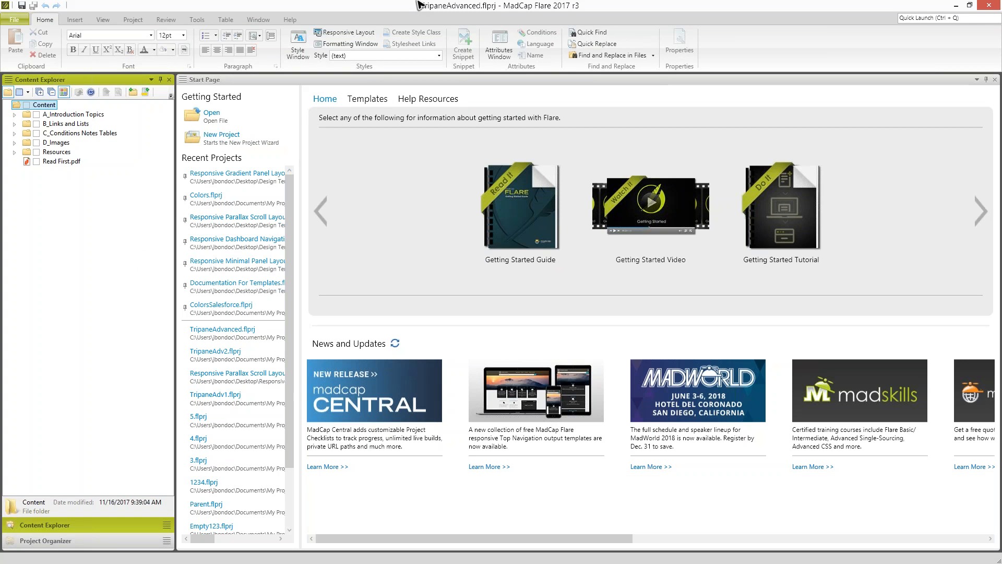
pyautogui.click(137, 20)
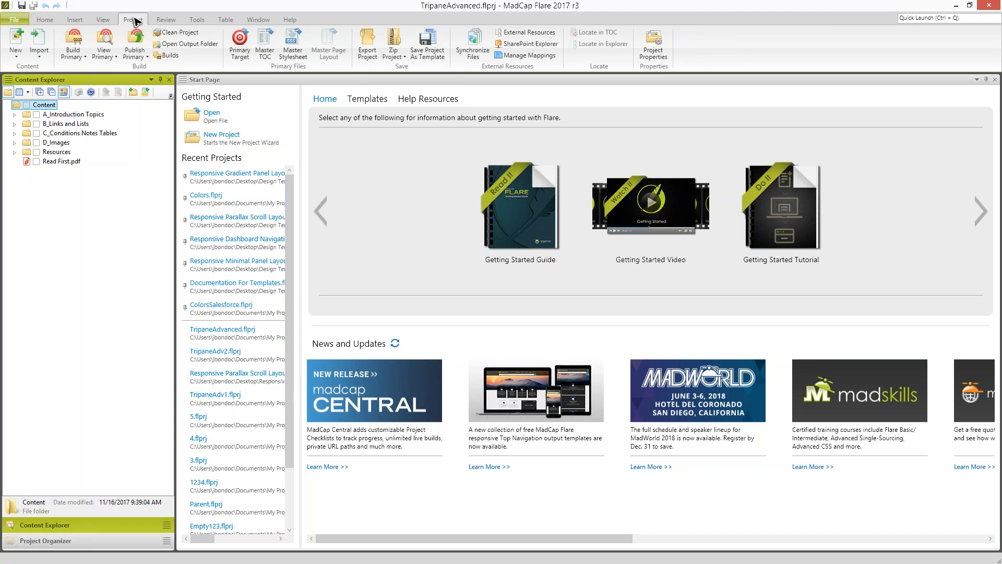
pyautogui.click(399, 56)
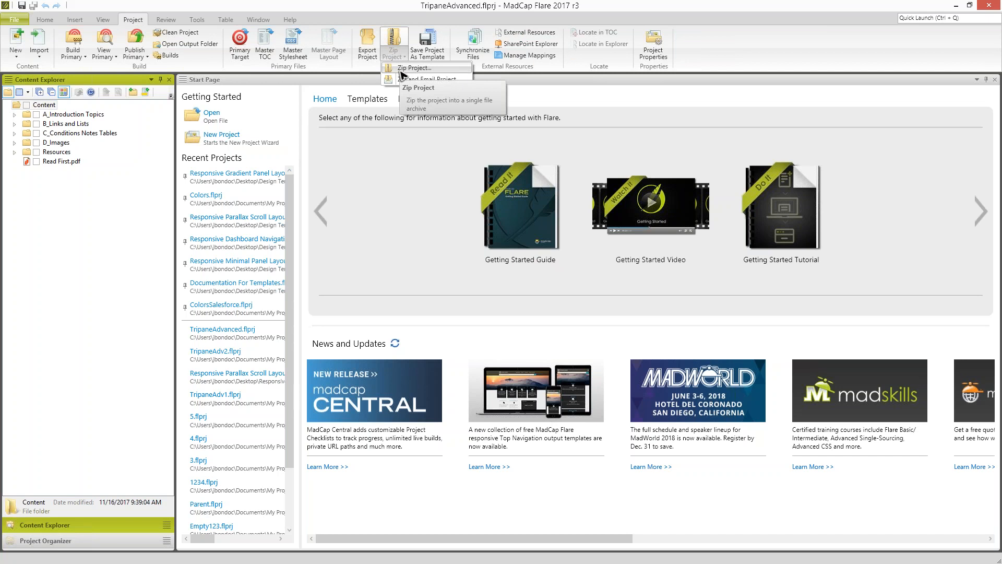
pyautogui.click(104, 235)
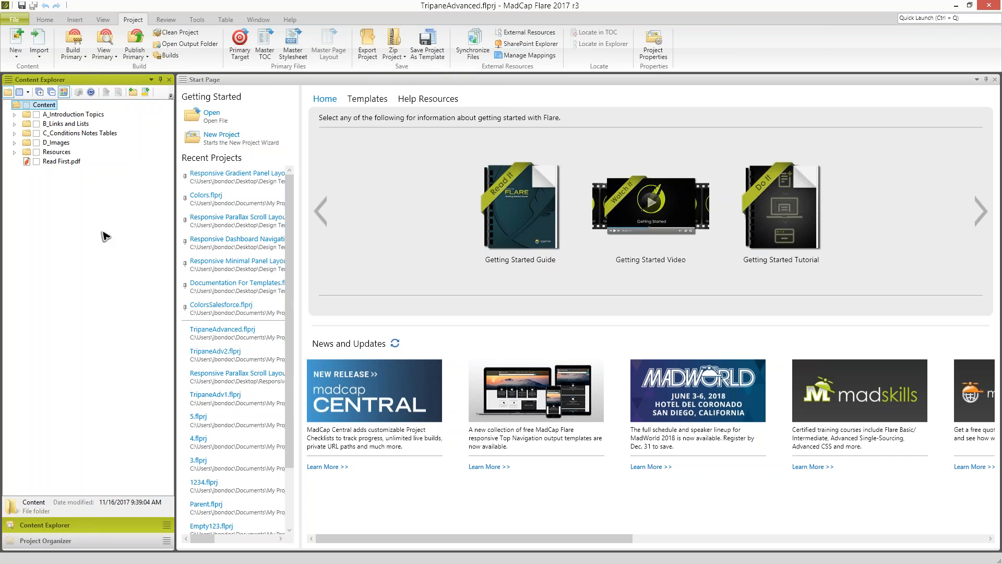
# - Start a Flare project import of Responsive Parallax Scroll Layout.flprj from the desktop's Responsive Parallax Scroll Layout2 folder and open the Include Files choices
pyautogui.click(44, 60)
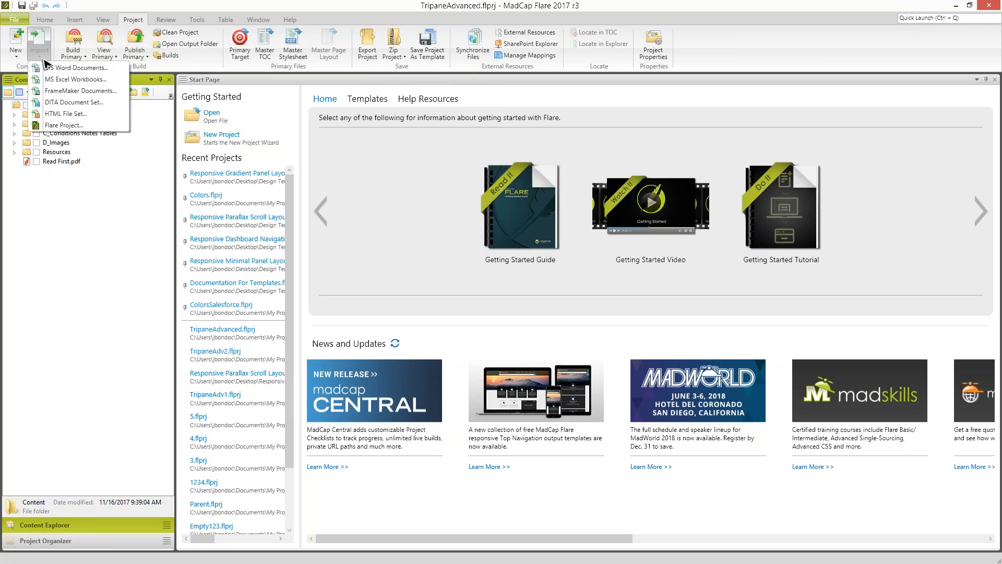
pyautogui.click(62, 124)
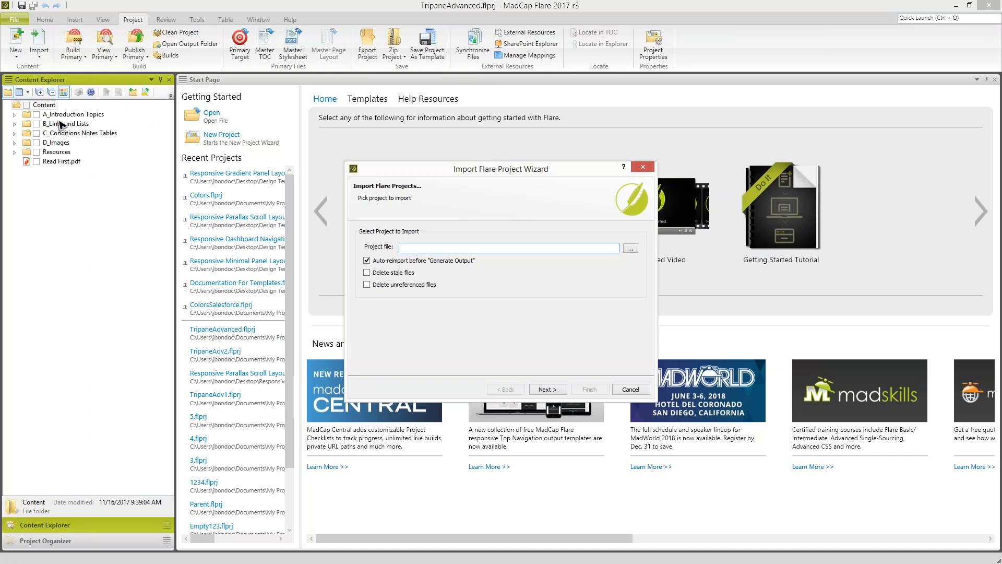
pyautogui.click(632, 250)
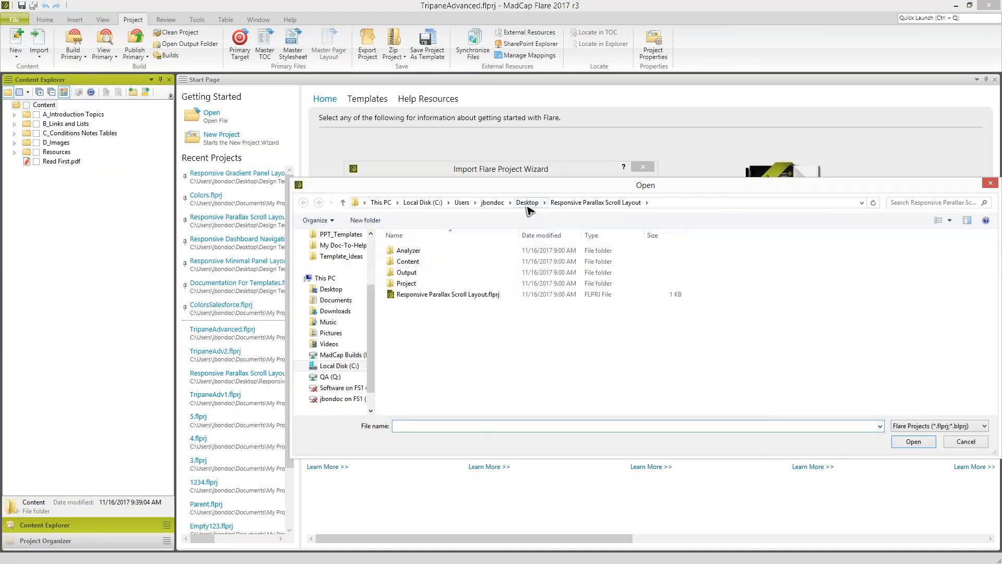
pyautogui.click(528, 203)
pyautogui.doubleClick(495, 386)
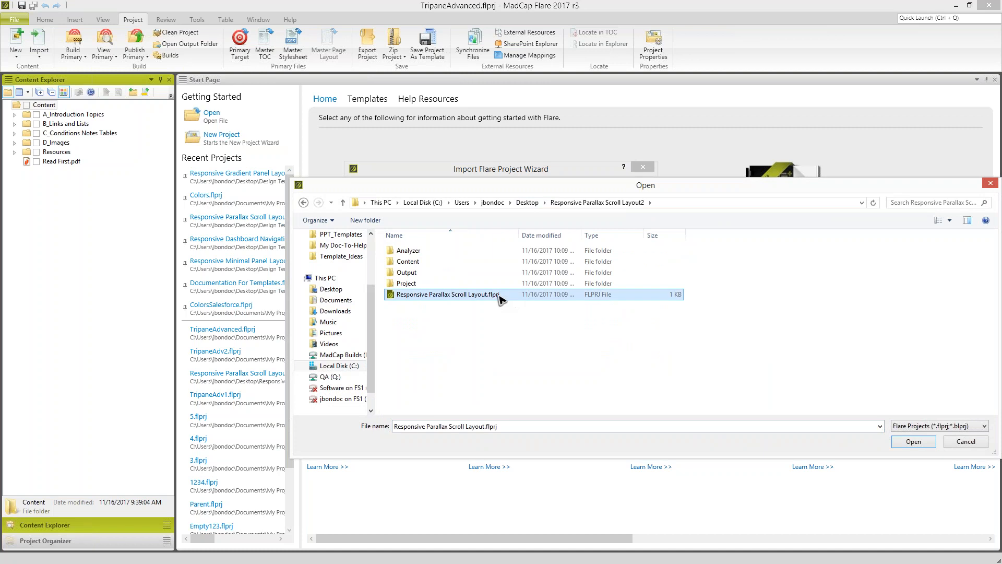
pyautogui.doubleClick(499, 297)
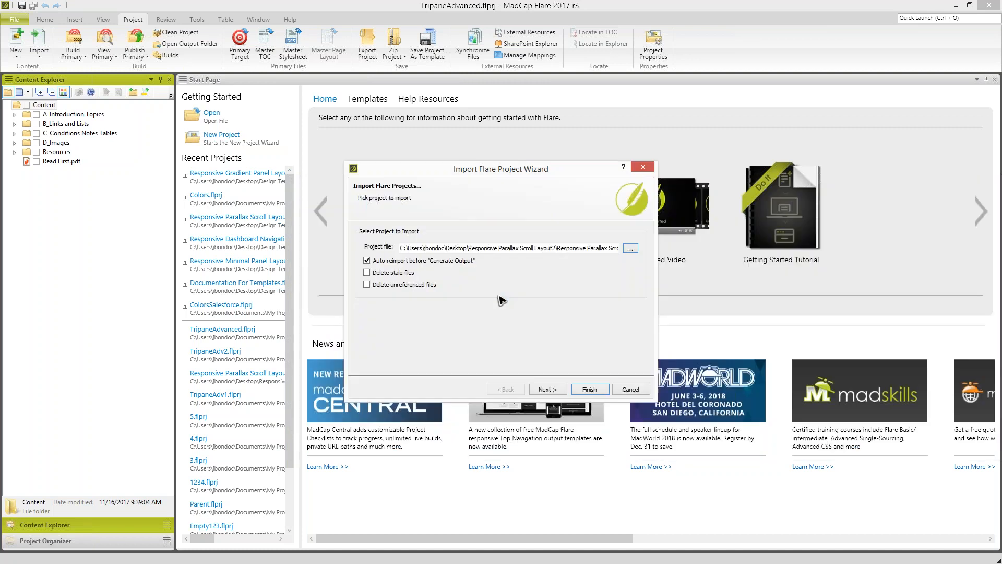
pyautogui.click(547, 390)
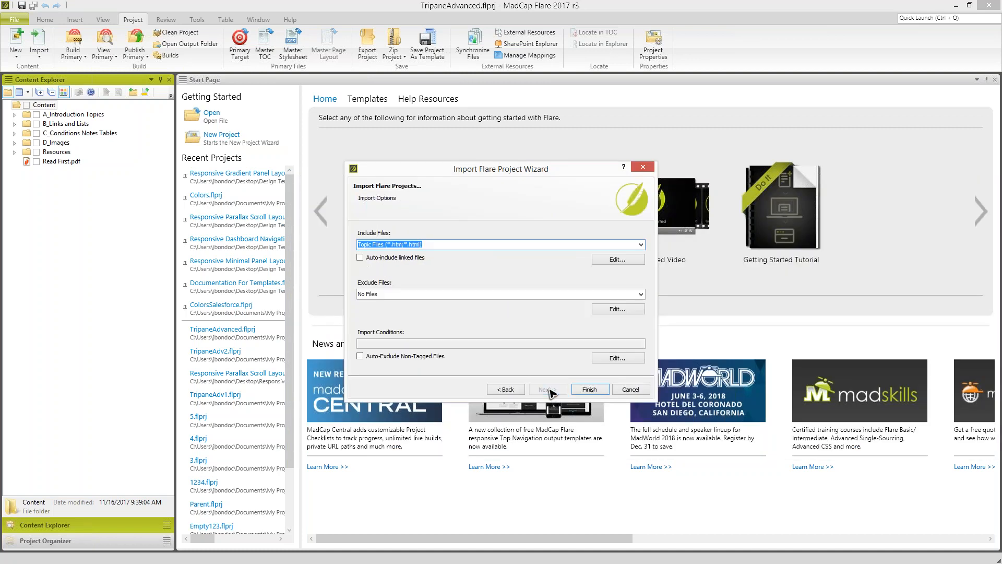
pyautogui.click(475, 246)
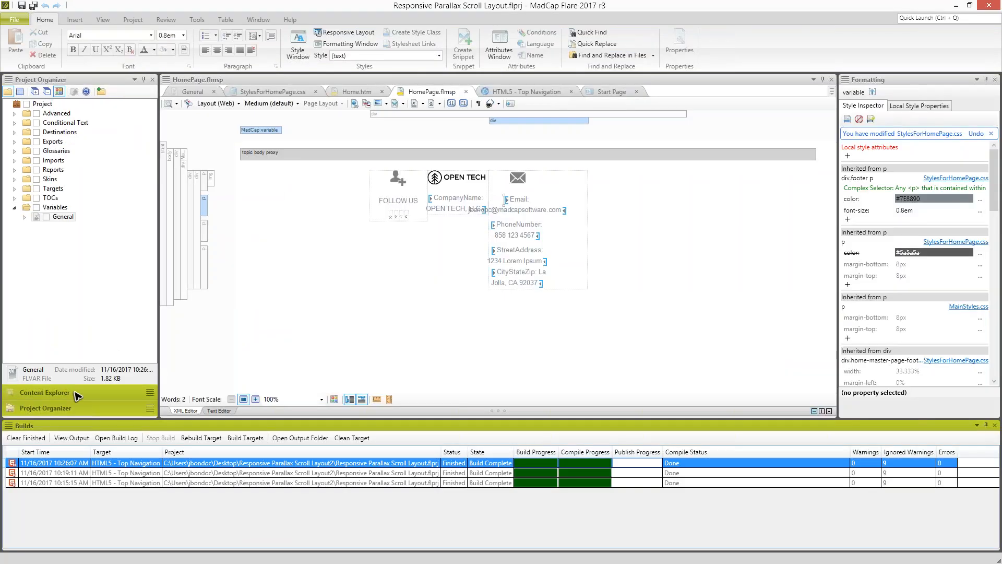
# - In the Responsive Parallax Scroll Layout project, examine the arrow images in Resources > Images > Assets > Icons > Arrows
pyautogui.click(78, 391)
pyautogui.click(24, 161)
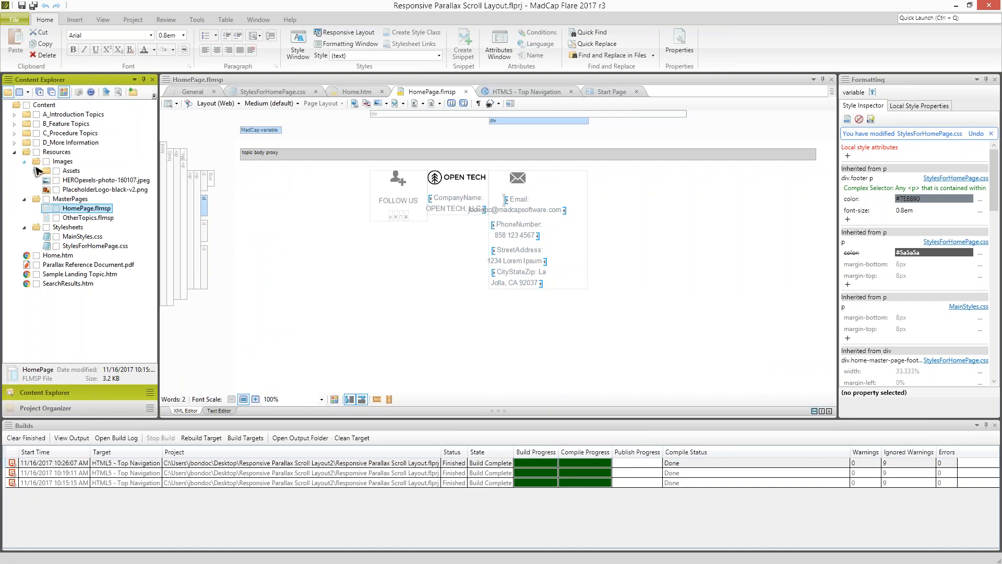
pyautogui.click(44, 171)
pyautogui.doubleClick(44, 172)
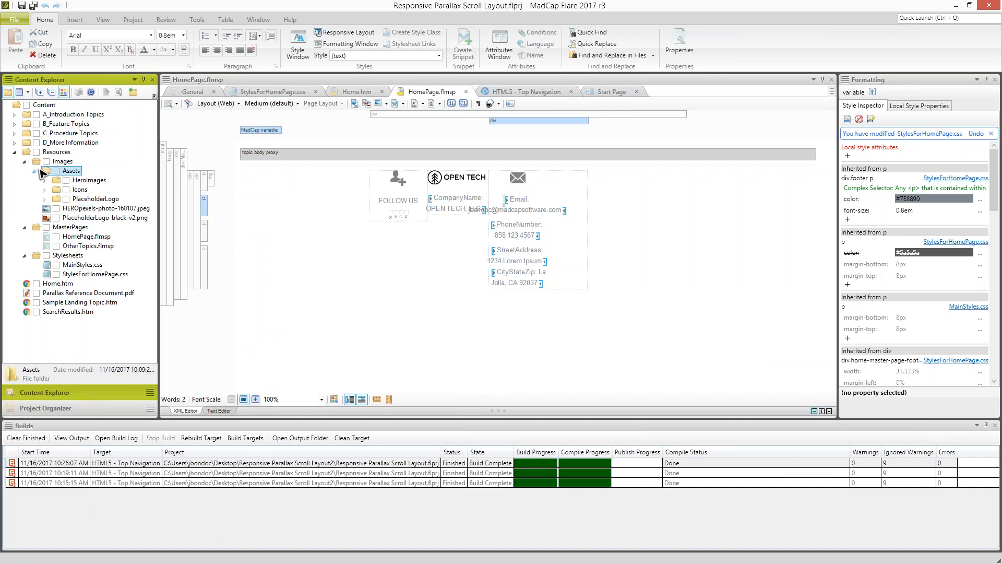
pyautogui.click(51, 190)
pyautogui.click(54, 199)
pyautogui.click(107, 209)
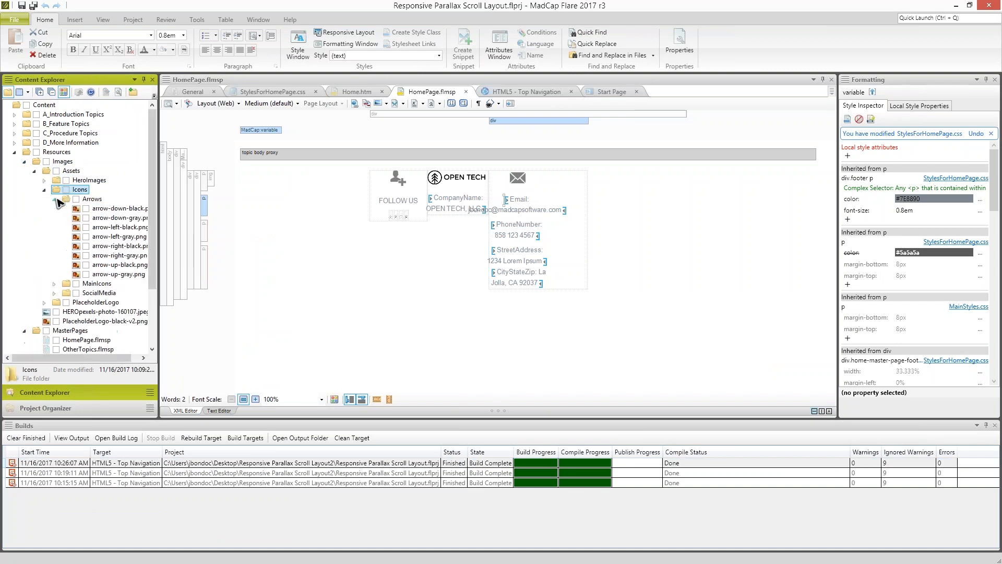
pyautogui.click(107, 217)
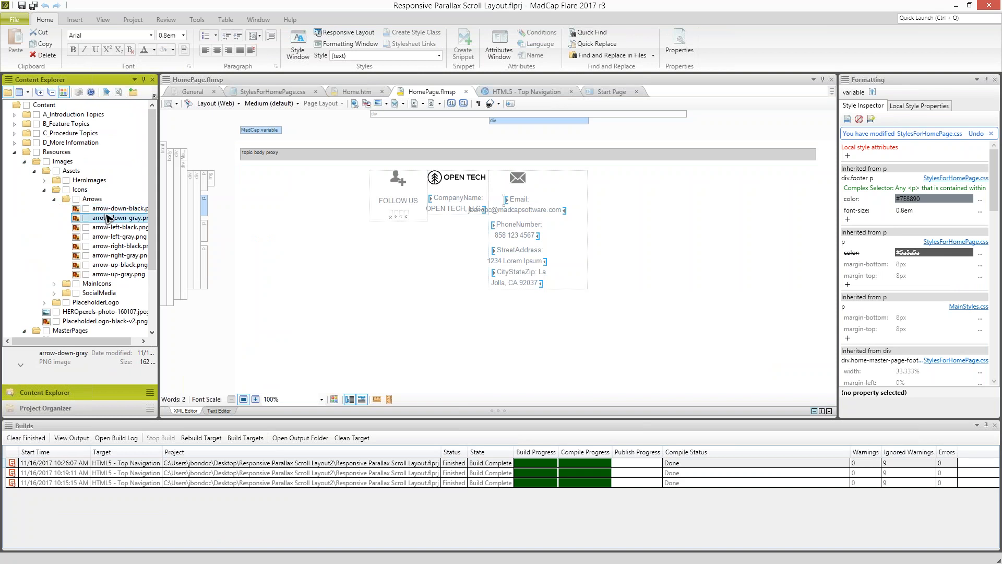
pyautogui.click(110, 229)
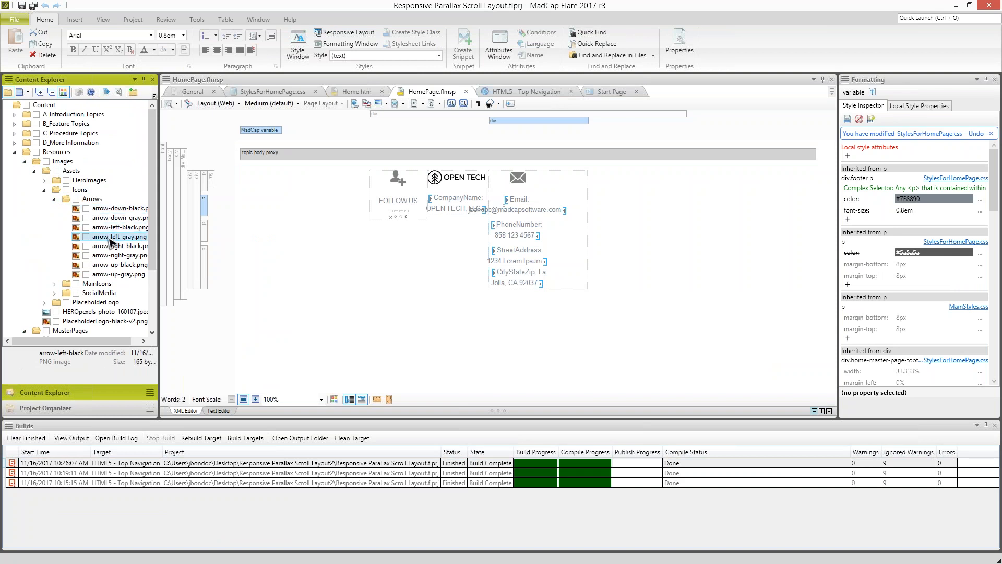
pyautogui.click(56, 199)
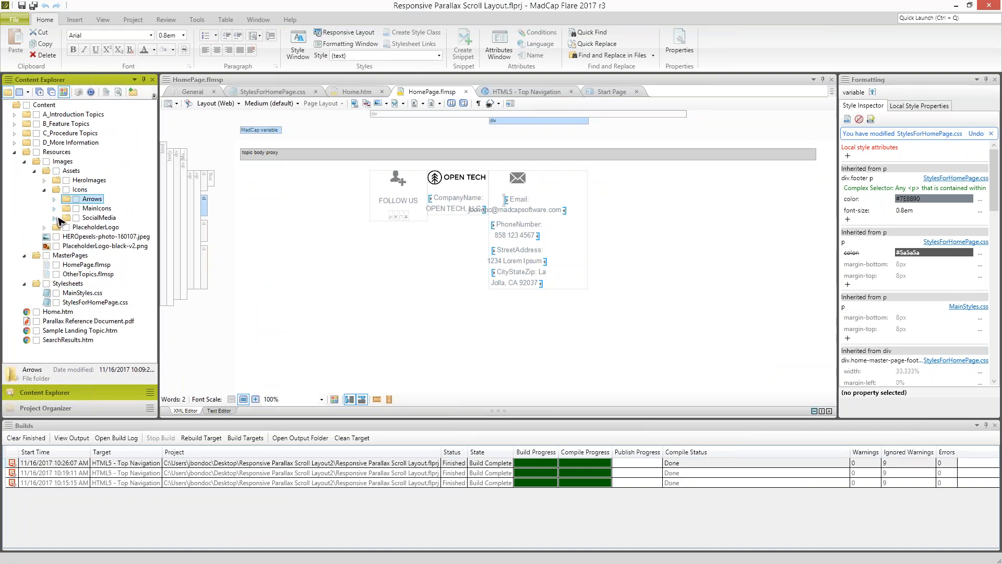
# - Examine the black, gray and white icon images in the MainIcons folder of the project's assets
pyautogui.click(54, 218)
pyautogui.click(55, 199)
pyautogui.click(54, 208)
pyautogui.click(112, 217)
pyautogui.scroll(-3, 104, 247)
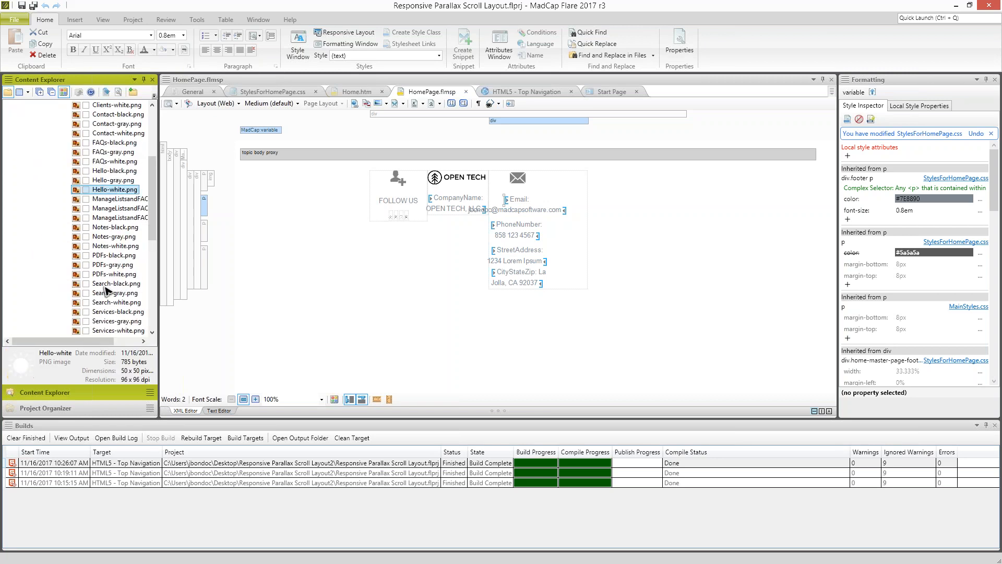
# - Preview PDFs-black.png in the MainIcons folder and collapse that folder
pyautogui.click(101, 255)
pyautogui.scroll(-3, 101, 259)
pyautogui.scroll(4, 102, 262)
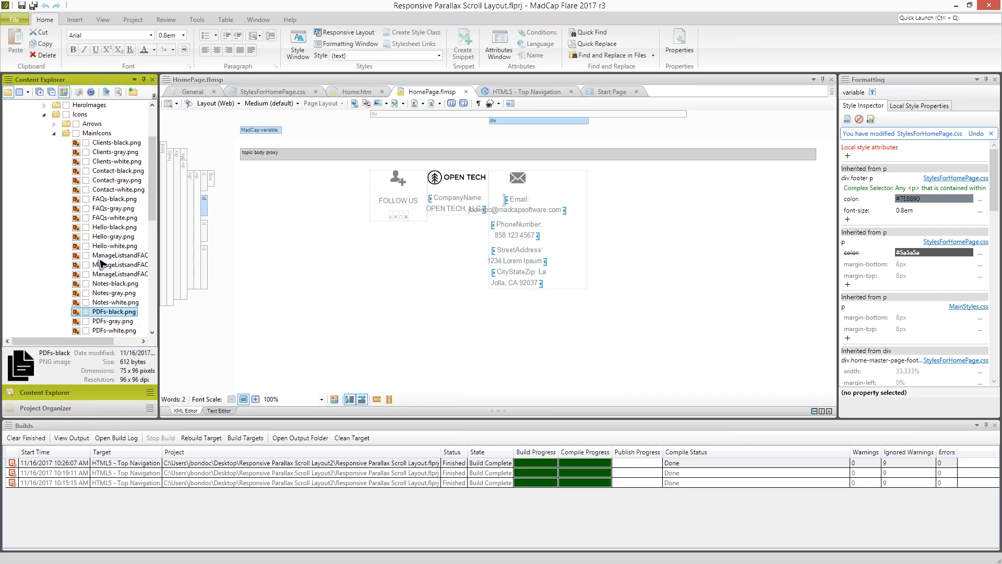
pyautogui.click(54, 162)
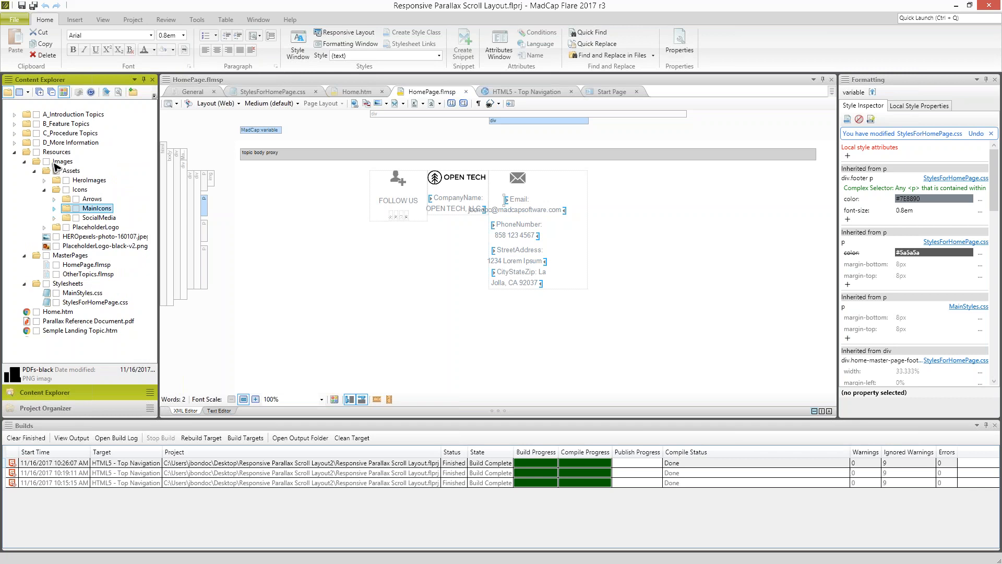
# - Copy the file filter for only the necessary template files from the Parallax Reference Document PDF, and return to the TripaneAdvanced import wizard
pyautogui.hotkey('alt', 'Tab')
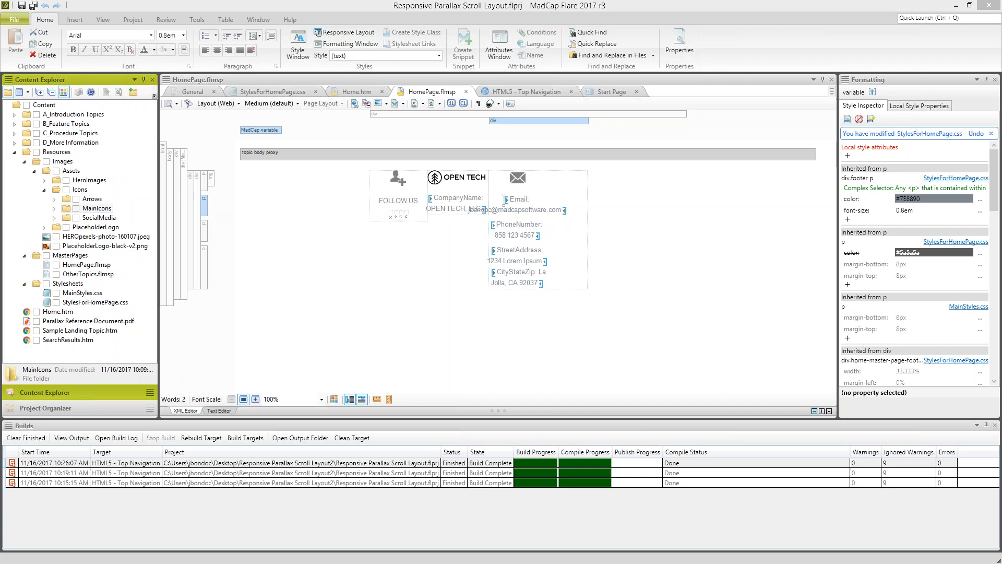
pyautogui.hotkey('alt', 'Tab')
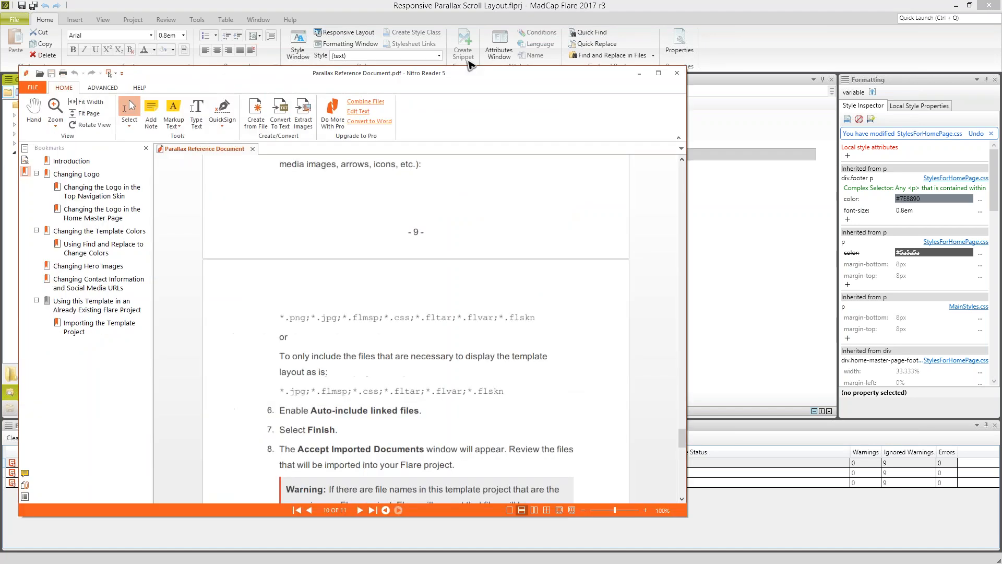
pyautogui.moveTo(514, 382); pyautogui.dragTo(289, 379)
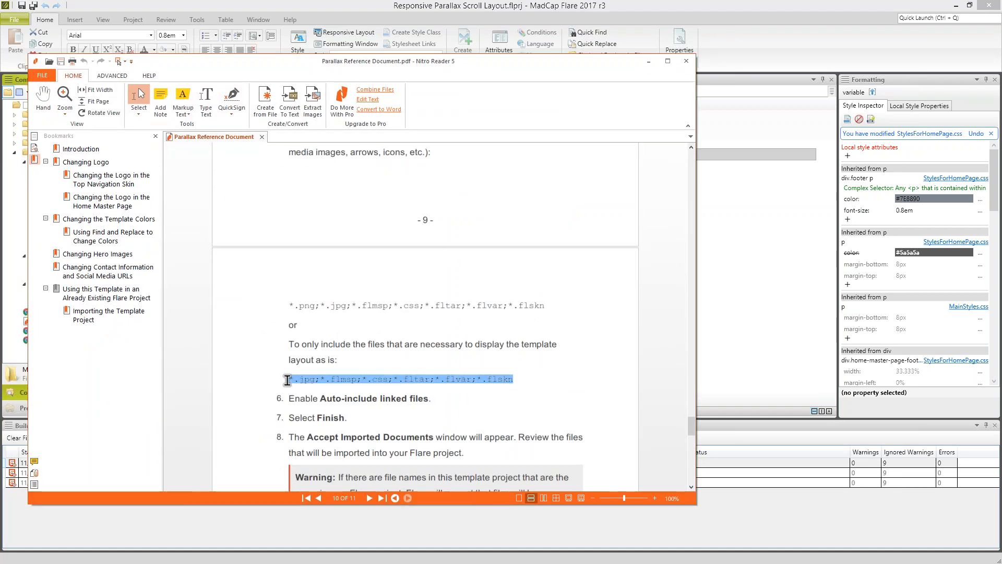
pyautogui.rightClick(312, 382)
pyautogui.click(336, 389)
pyautogui.hotkey('alt', 'Tab')
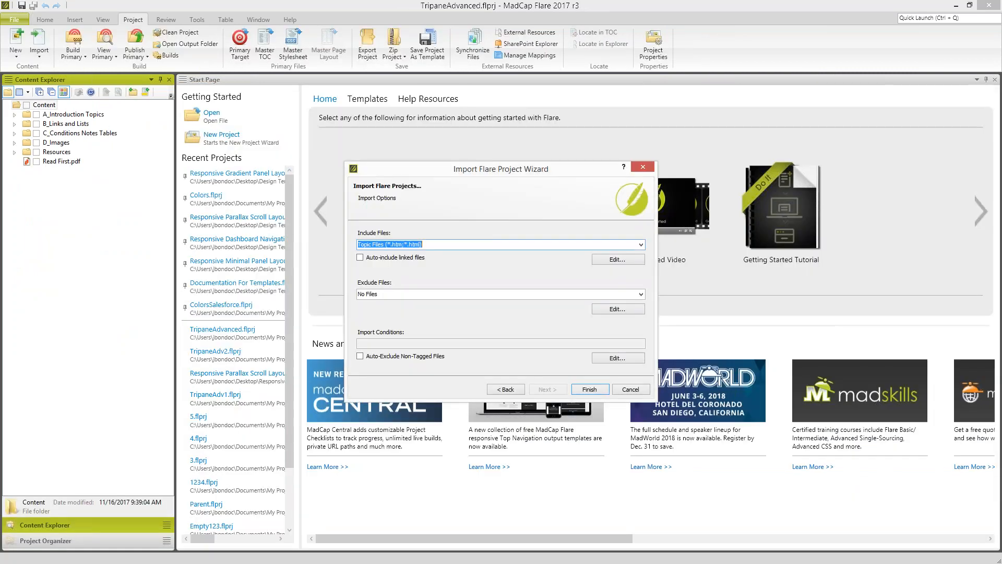
# - Set Include Files to *.jpg;*.flmsp;*.css;*.fltar;*.flvar;*.flskn with auto-include linked files enabled, and run the import
pyautogui.click(470, 245)
pyautogui.moveTo(469, 245); pyautogui.dragTo(319, 243)
pyautogui.press('BackSpace')
pyautogui.rightClick(401, 243)
pyautogui.click(437, 288)
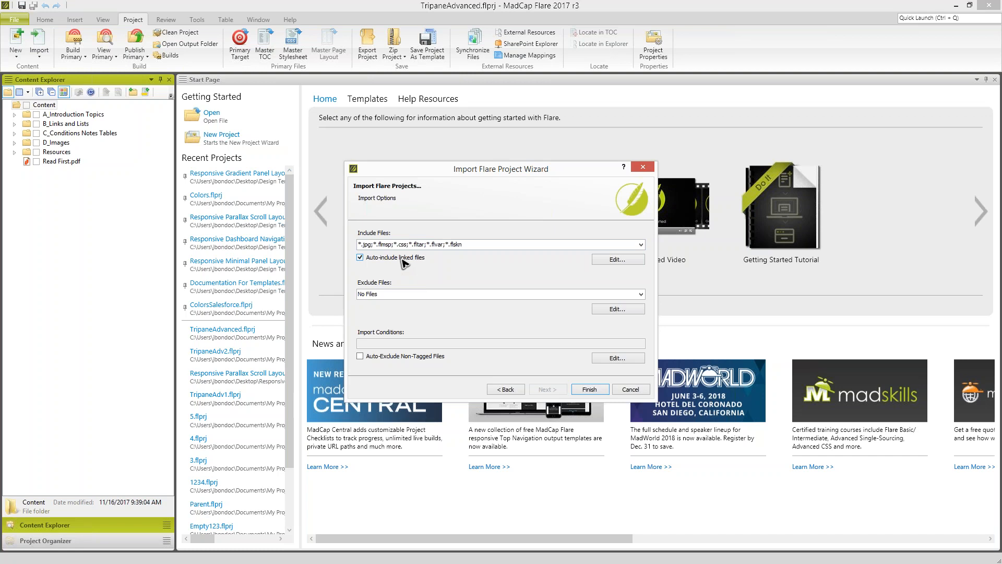
pyautogui.click(589, 390)
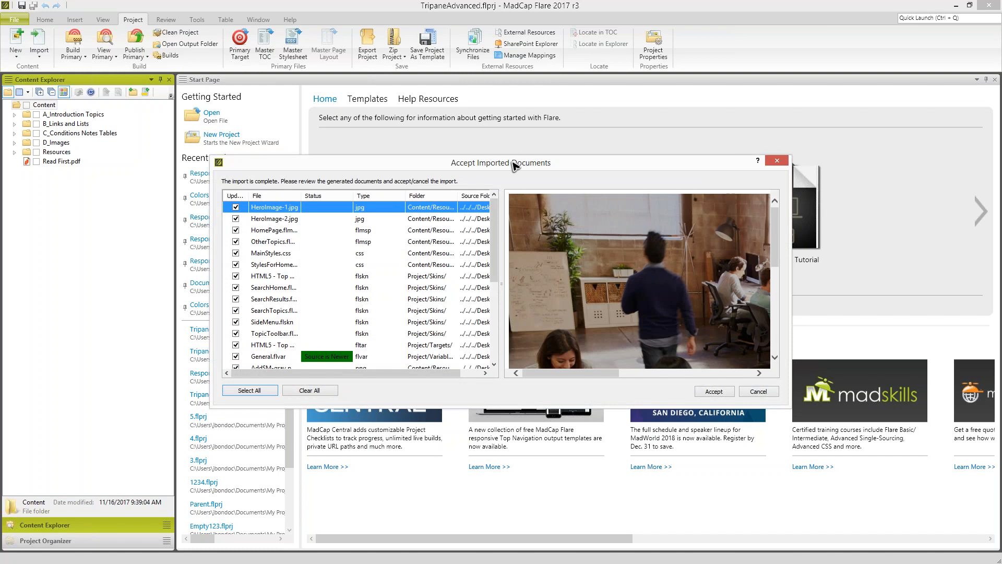
# - Review General.flvar and General.flcts in the list of documents to import, and cancel accepting them
pyautogui.moveTo(514, 155); pyautogui.dragTo(517, 105)
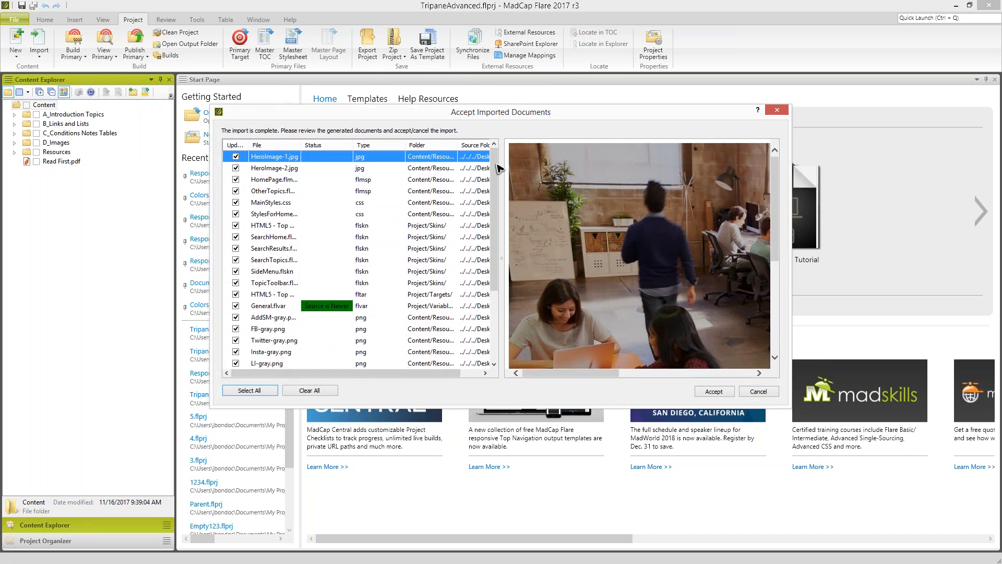
pyautogui.moveTo(493, 182); pyautogui.dragTo(492, 259)
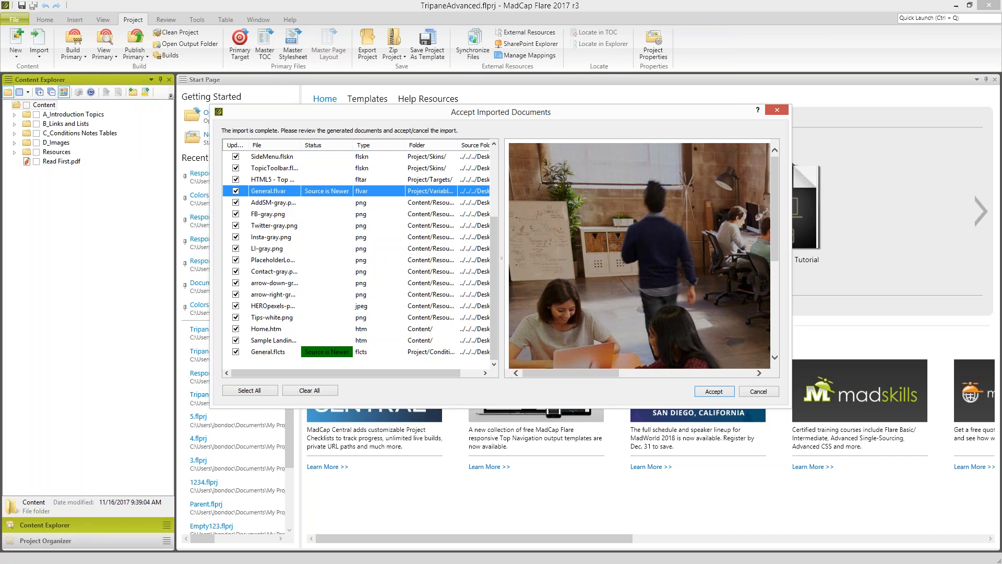
pyautogui.click(282, 191)
pyautogui.click(283, 352)
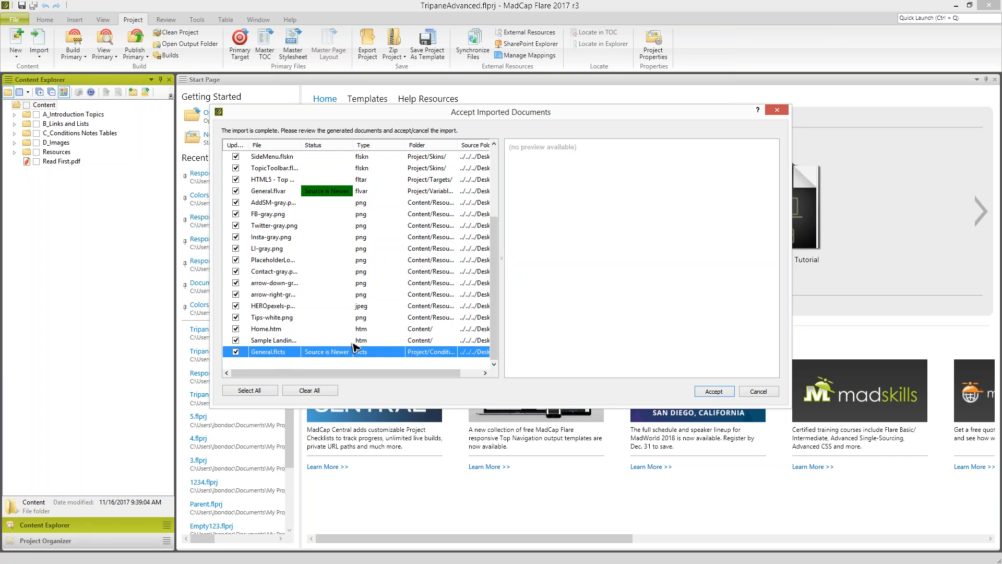
pyautogui.keyDown('ctrl'); pyautogui.click(293, 191); pyautogui.keyUp('ctrl')
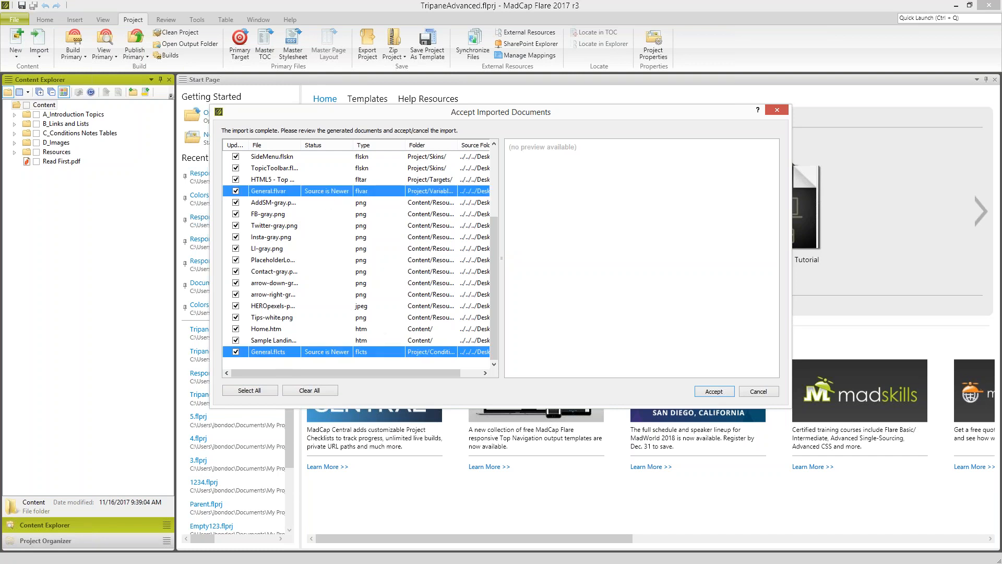
pyautogui.click(289, 191)
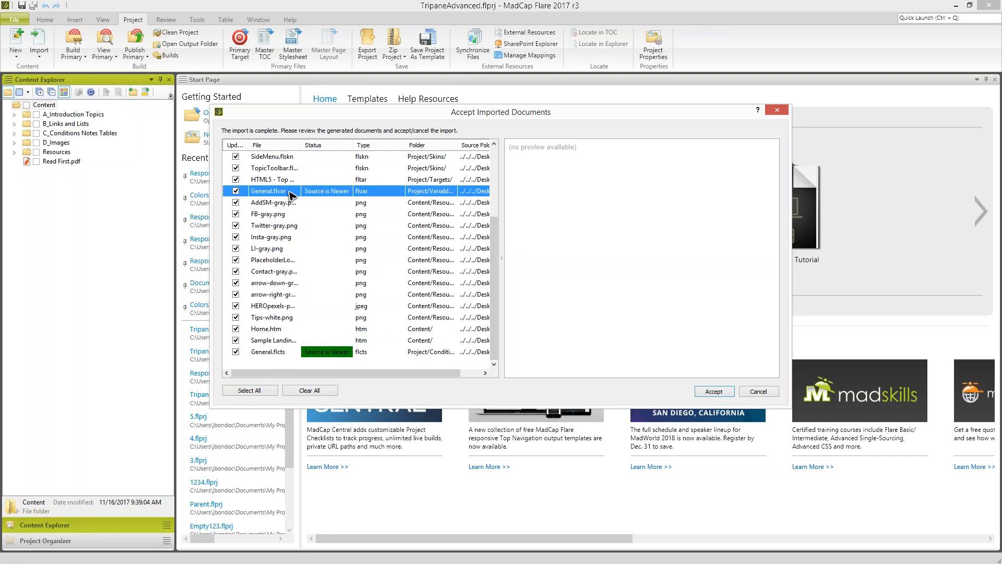
pyautogui.click(274, 353)
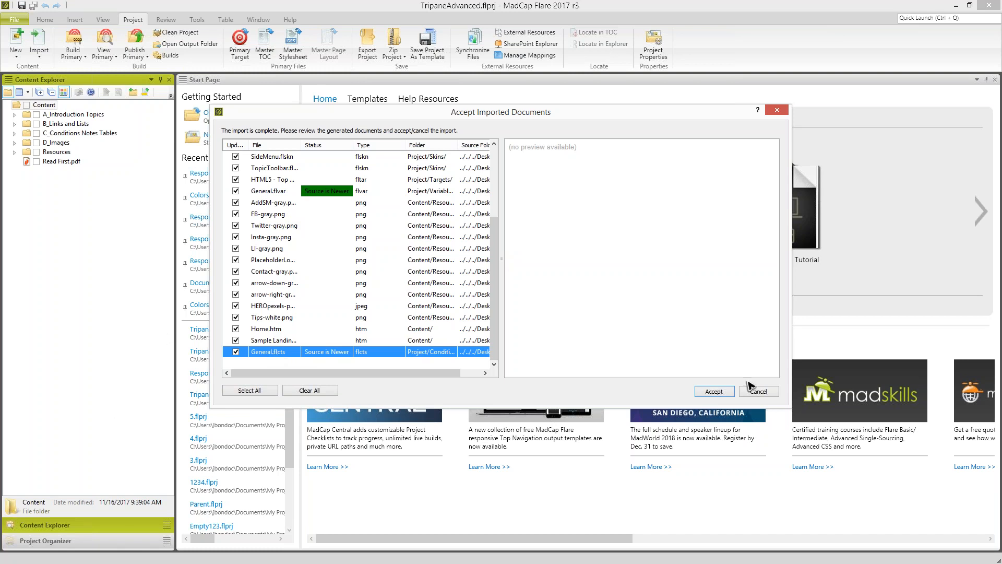
pyautogui.click(758, 391)
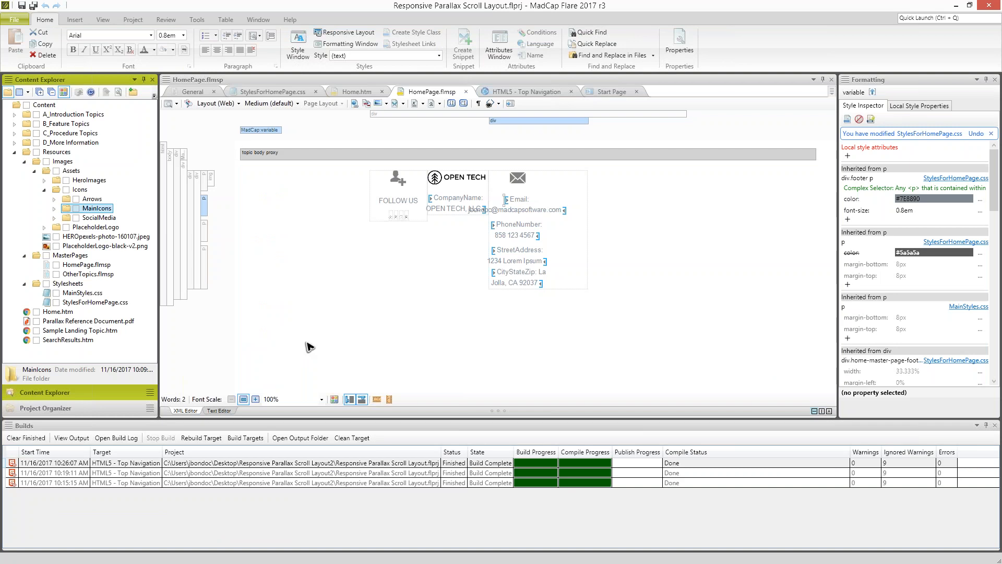
# - In the Responsive Parallax Scroll Layout project, rename the General condition tag set to Template and update its links
pyautogui.click(45, 407)
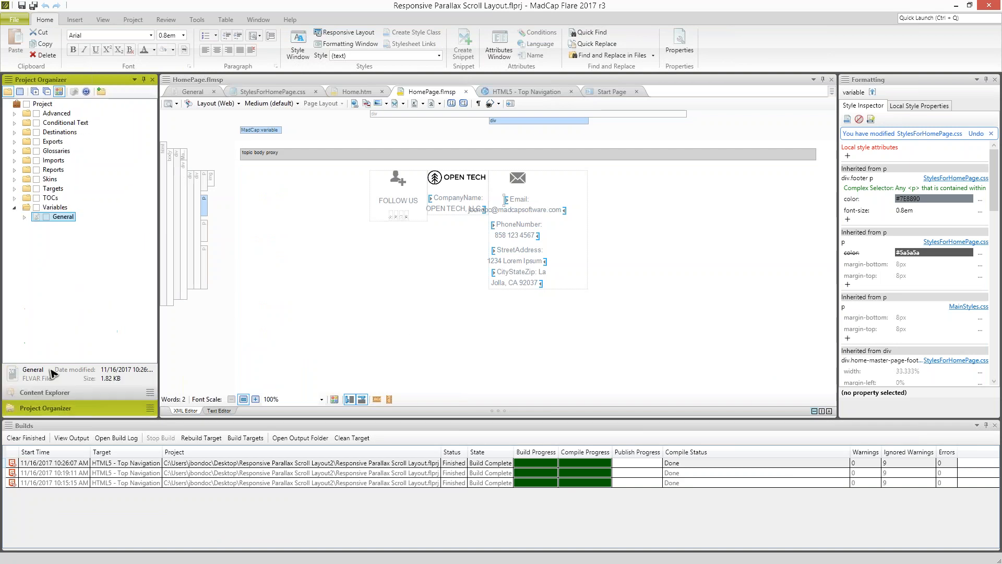
pyautogui.click(15, 123)
pyautogui.click(60, 132)
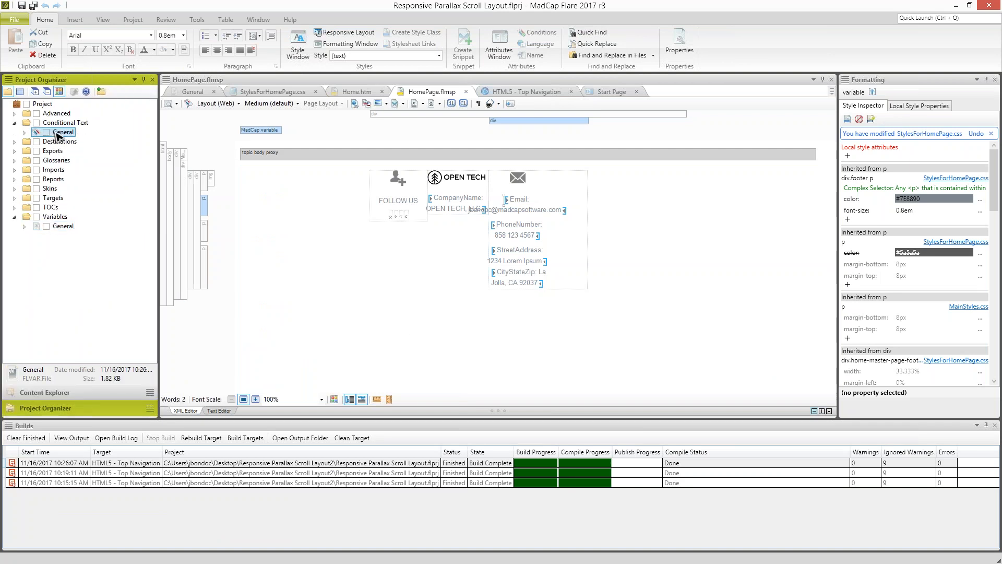
pyautogui.click(61, 133)
pyautogui.write('Template')
pyautogui.press('Return')
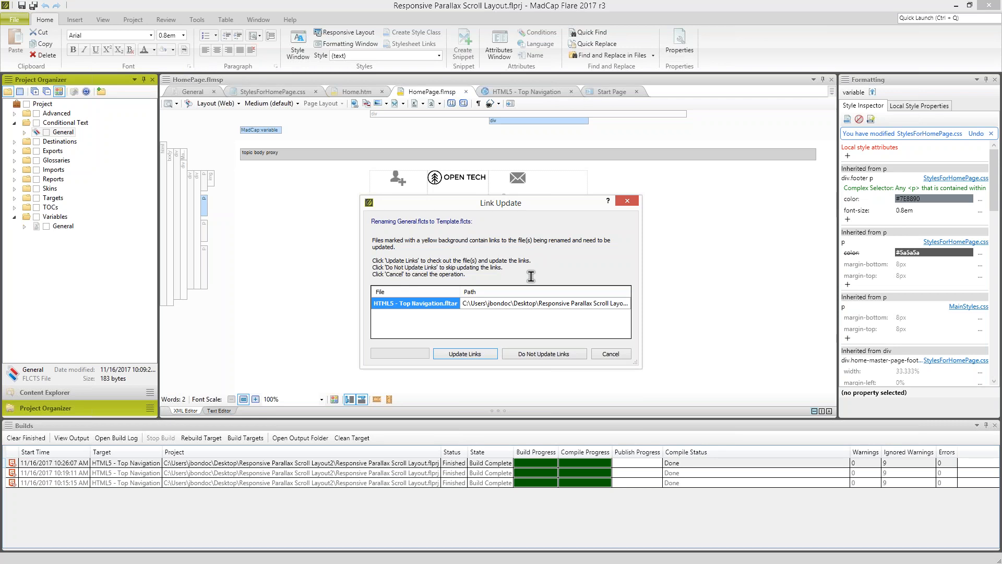
pyautogui.click(463, 355)
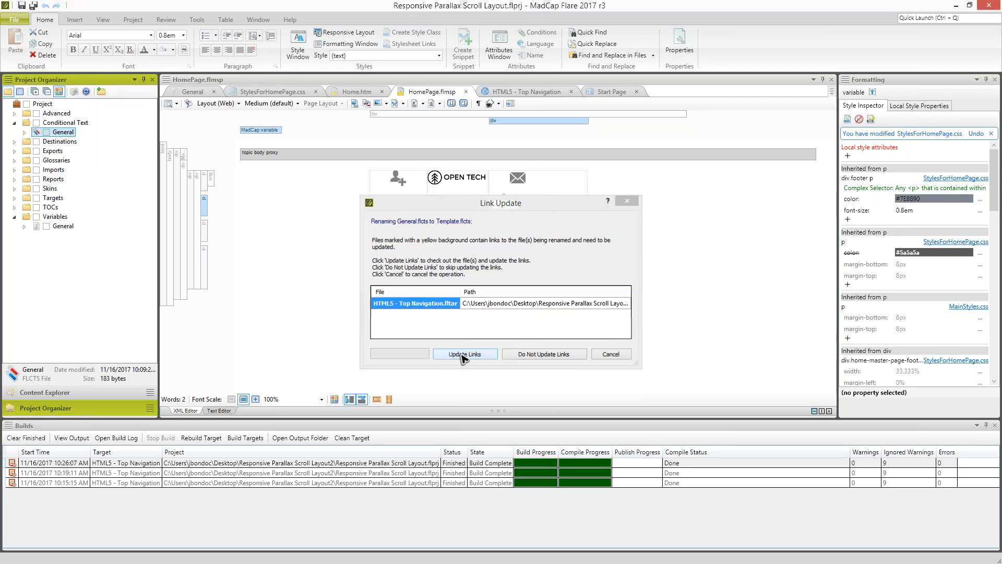
# - Rename the General variable set to Template and update the links to it
pyautogui.click(69, 227)
pyautogui.press('F2')
pyautogui.write('Template')
pyautogui.press('Return')
pyautogui.click(464, 354)
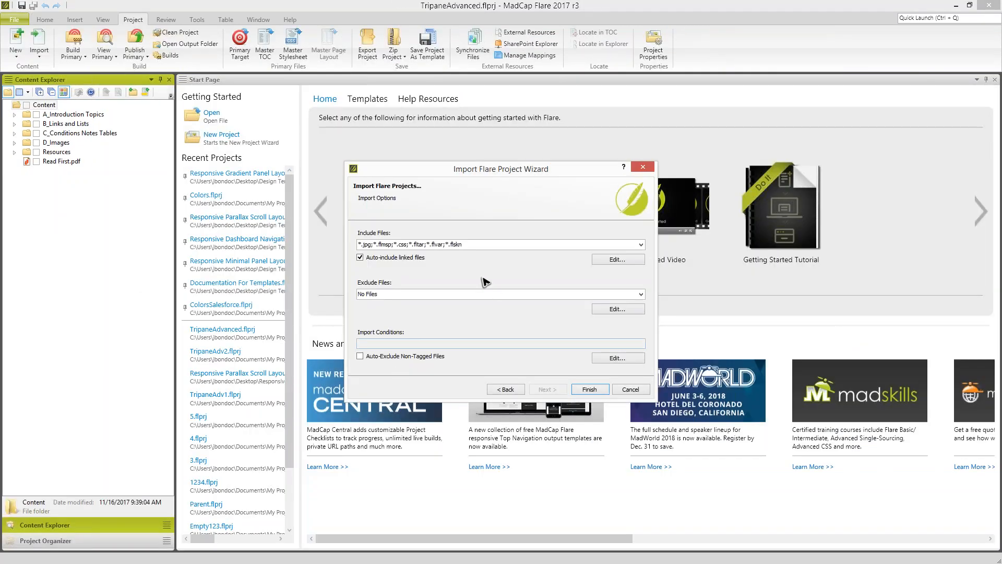
# - Rerun the Flare project import into TripaneAdvanced, review the listed documents and accept them all
pyautogui.click(590, 389)
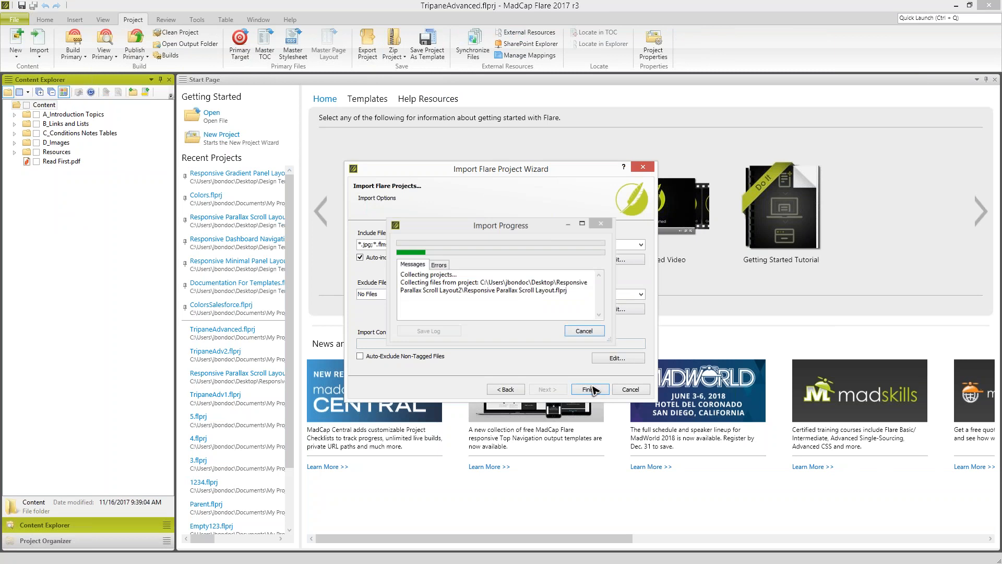
pyautogui.scroll(-4, 495, 223)
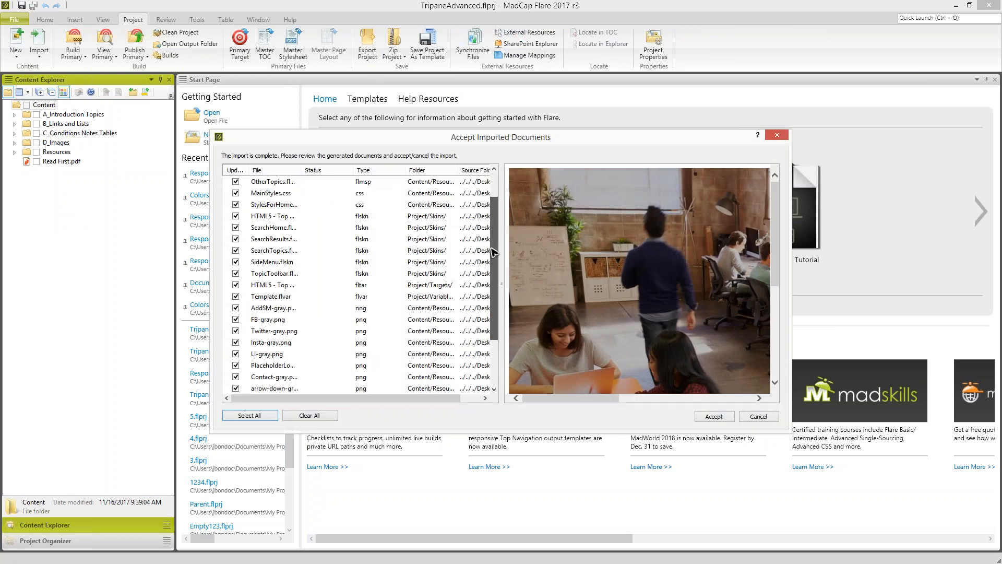
pyautogui.scroll(4, 481, 283)
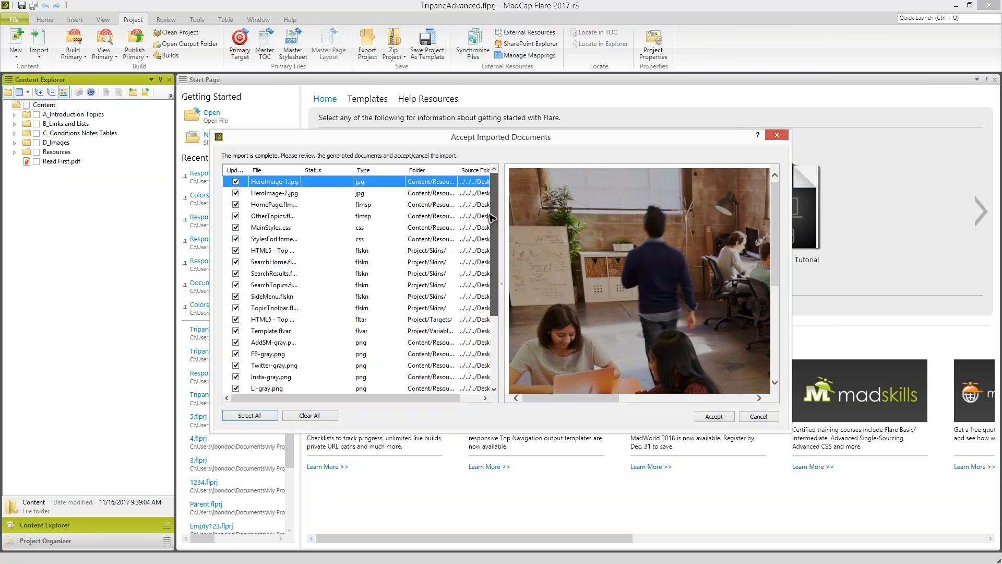
pyautogui.click(713, 416)
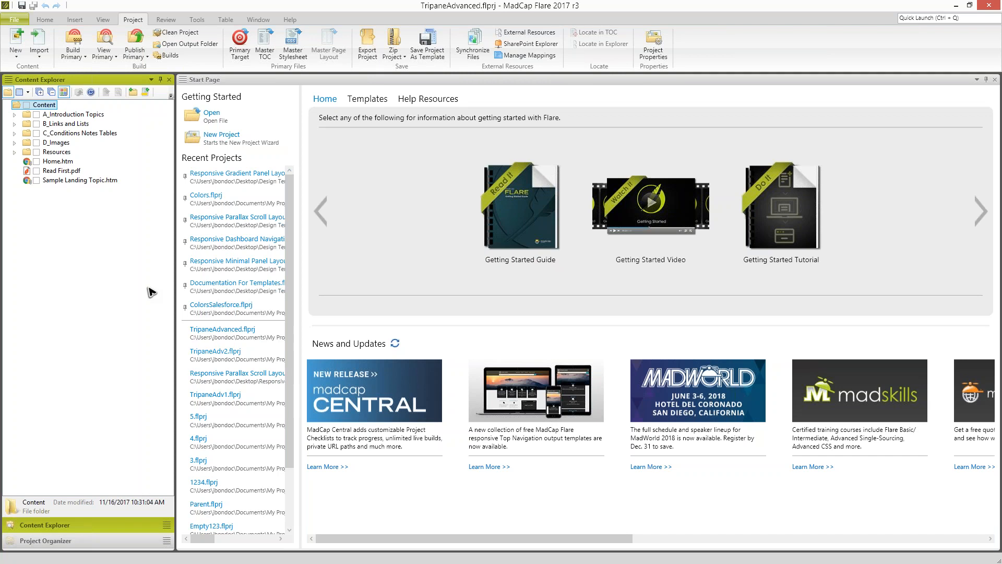
# - Check the imported Home.htm and Sample Landing Topic.htm, and build the HTML5 - Top Navigation target while monitoring its progress
pyautogui.click(54, 161)
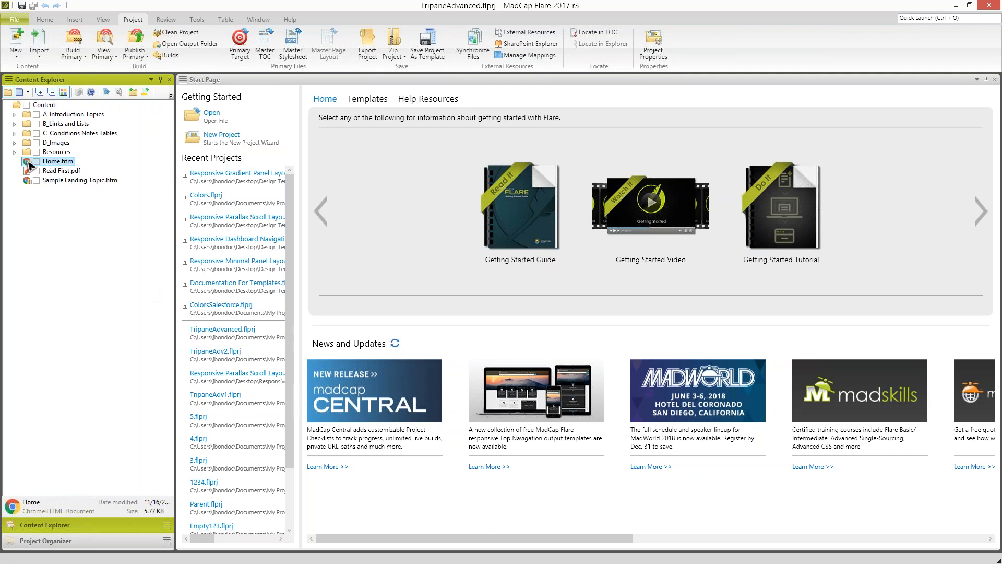
pyautogui.click(52, 180)
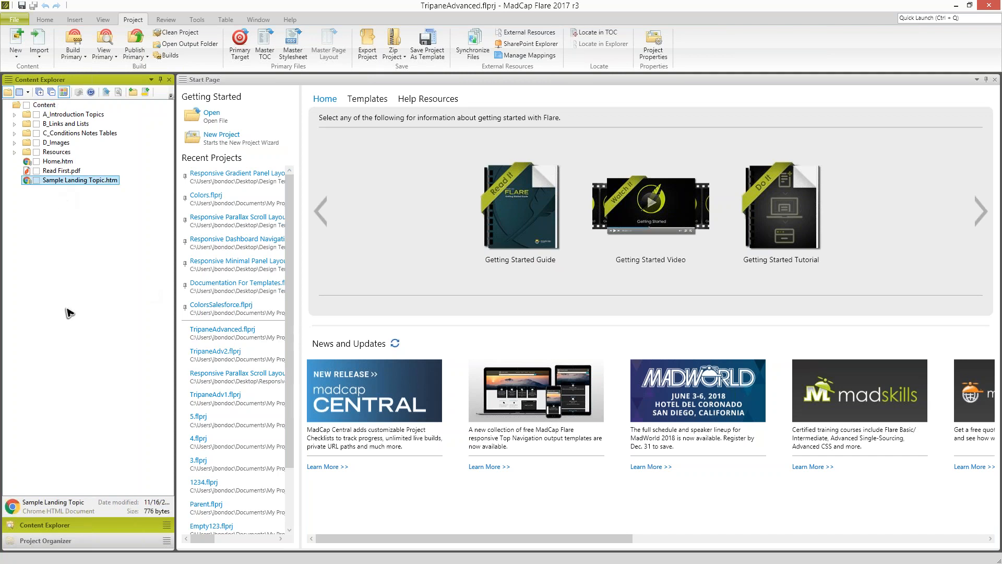
pyautogui.click(73, 538)
pyautogui.doubleClick(35, 188)
pyautogui.rightClick(54, 198)
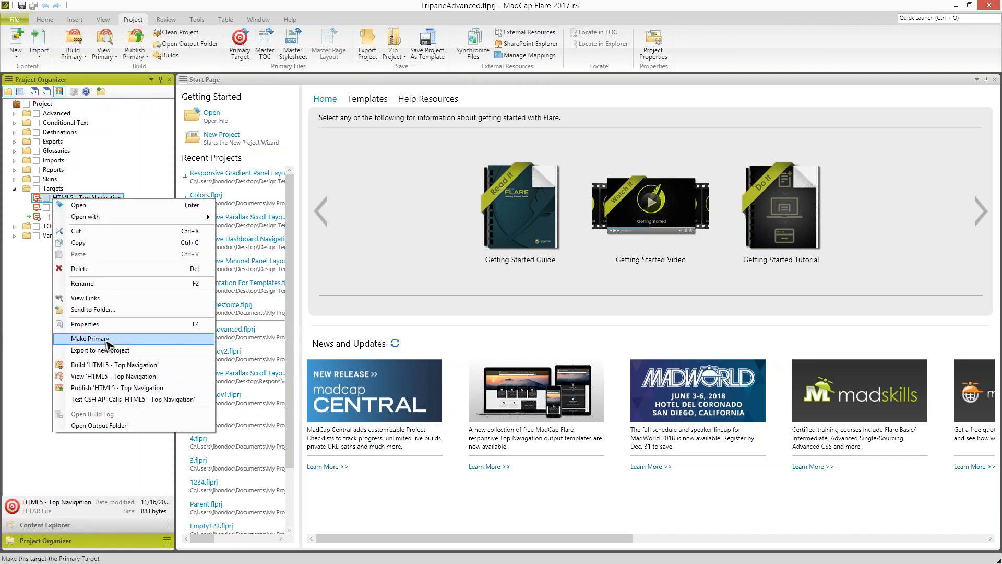
pyautogui.click(104, 364)
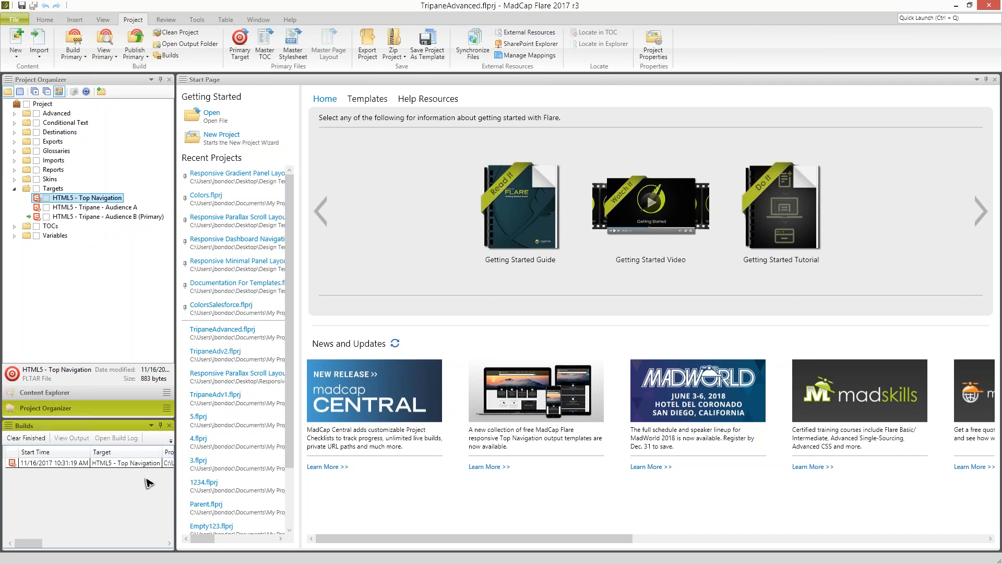
pyautogui.click(66, 465)
pyautogui.moveTo(29, 542); pyautogui.dragTo(89, 551)
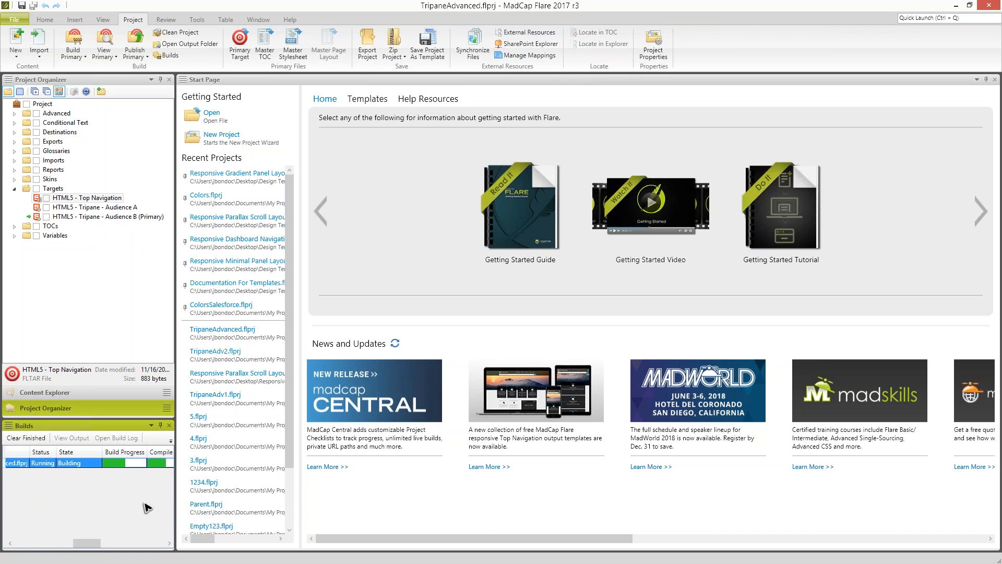
# - Point out Home.htm and Sample Landing Topic.htm among the project's content files
pyautogui.click(64, 399)
pyautogui.click(42, 160)
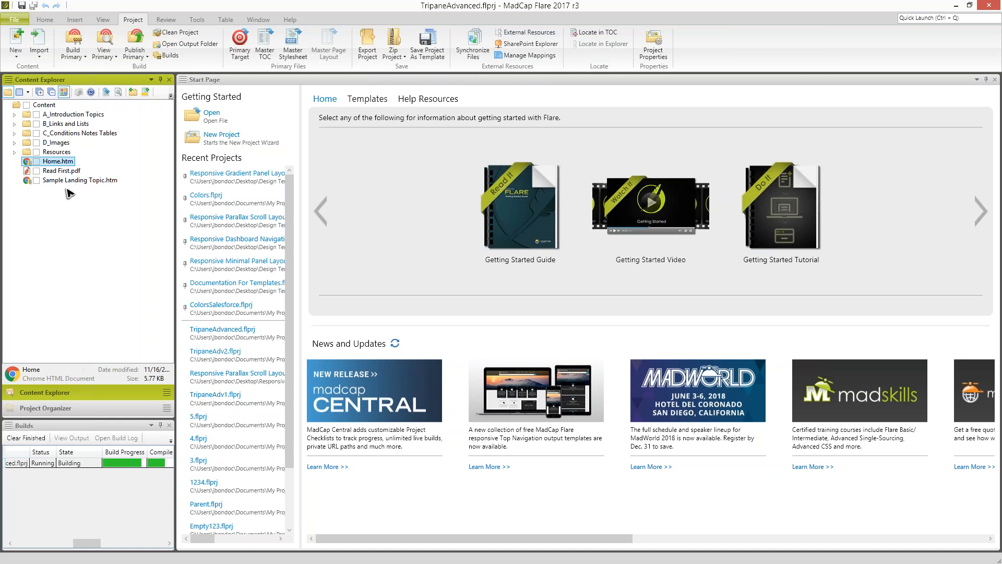
pyautogui.click(58, 182)
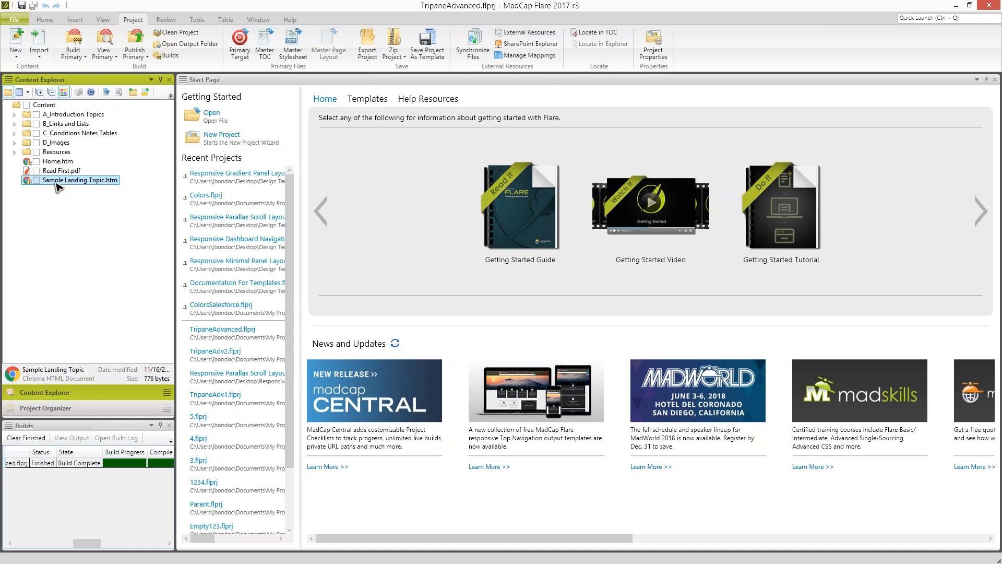
# - Delete the Responsive Parallax Scroll Layout import file from the project's Imports folder
pyautogui.click(70, 410)
pyautogui.click(14, 189)
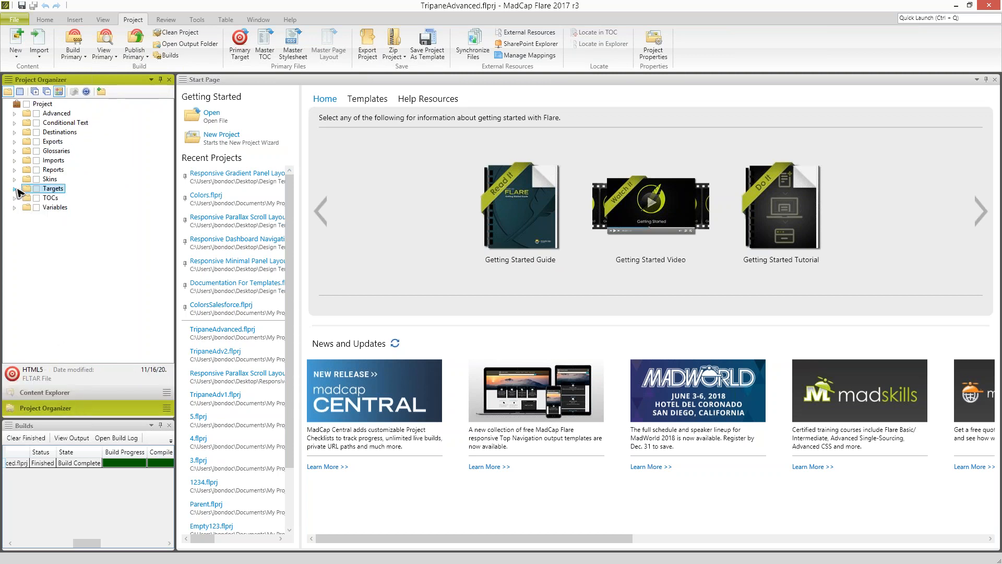
pyautogui.click(15, 161)
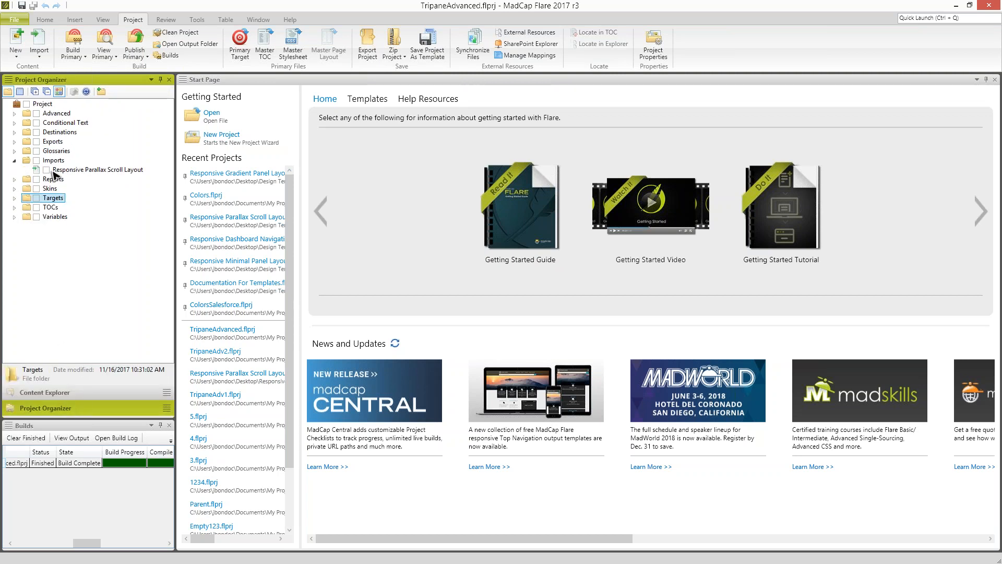
pyautogui.click(58, 171)
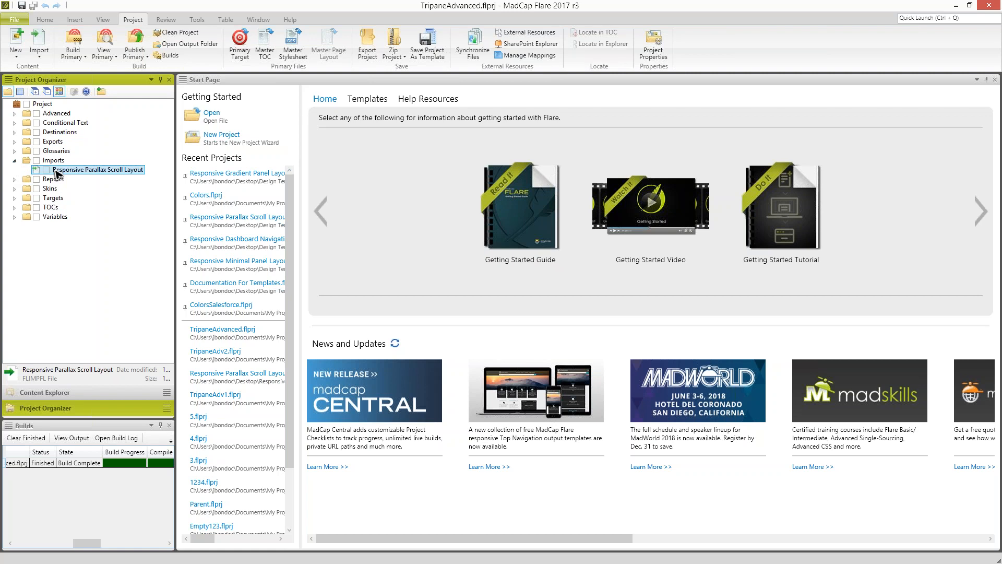
pyautogui.press('Delete')
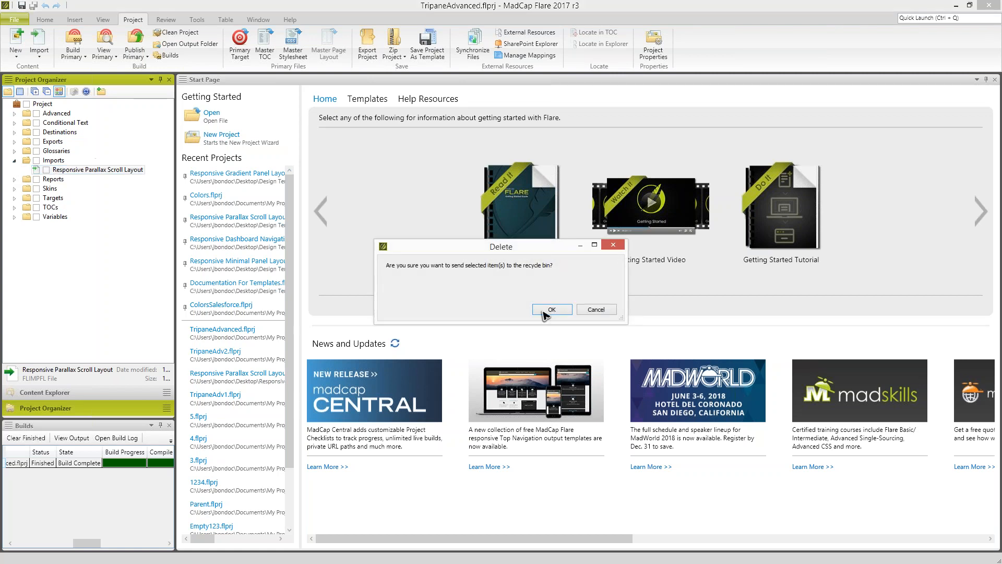
pyautogui.click(551, 309)
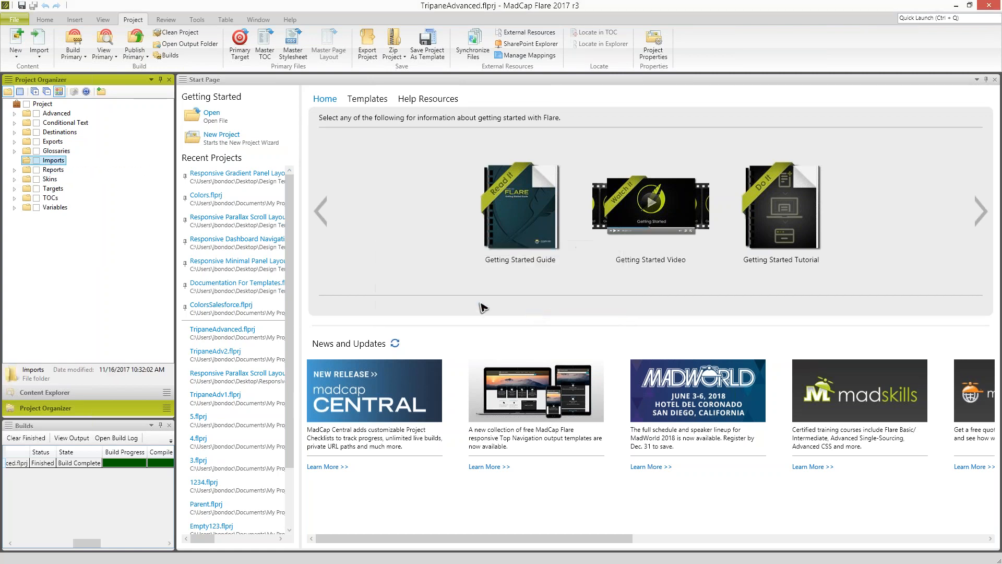
# - Select Home.htm in the content files and view the finished HTML5 - Top Navigation output in the browser
pyautogui.click(90, 393)
pyautogui.click(55, 162)
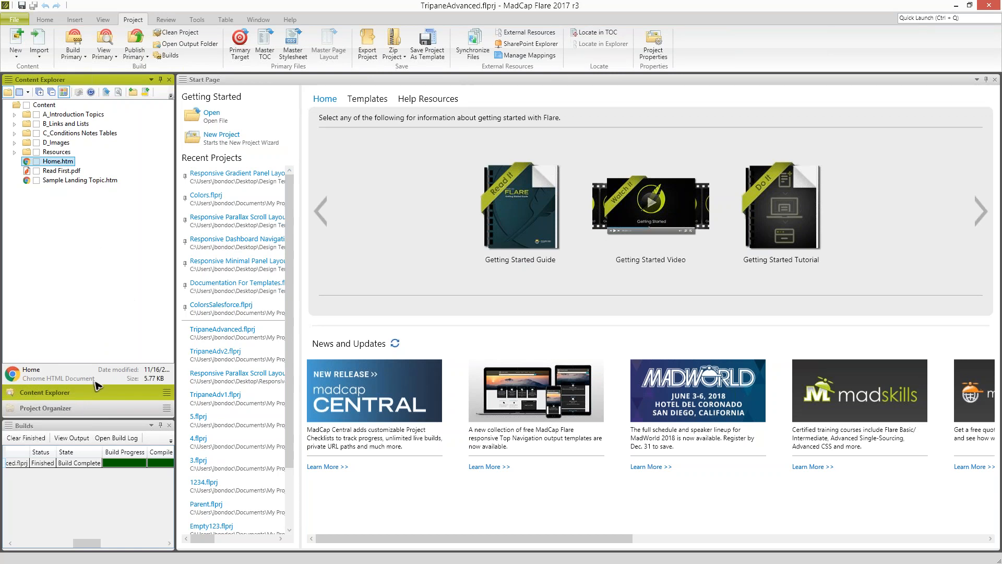
pyautogui.doubleClick(79, 463)
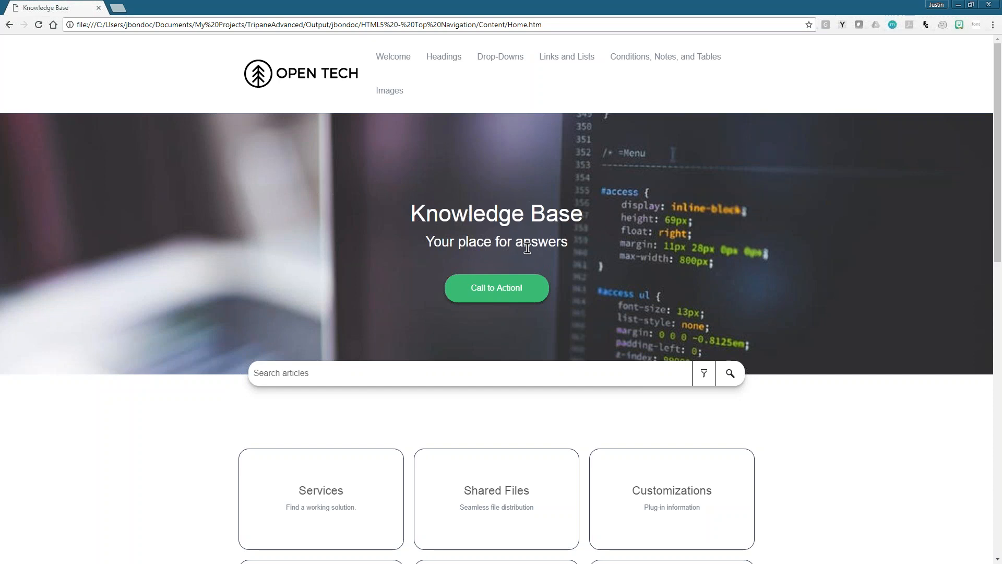
pyautogui.moveTo(500, 4); pyautogui.dragTo(545, 42)
pyautogui.click(60, 274)
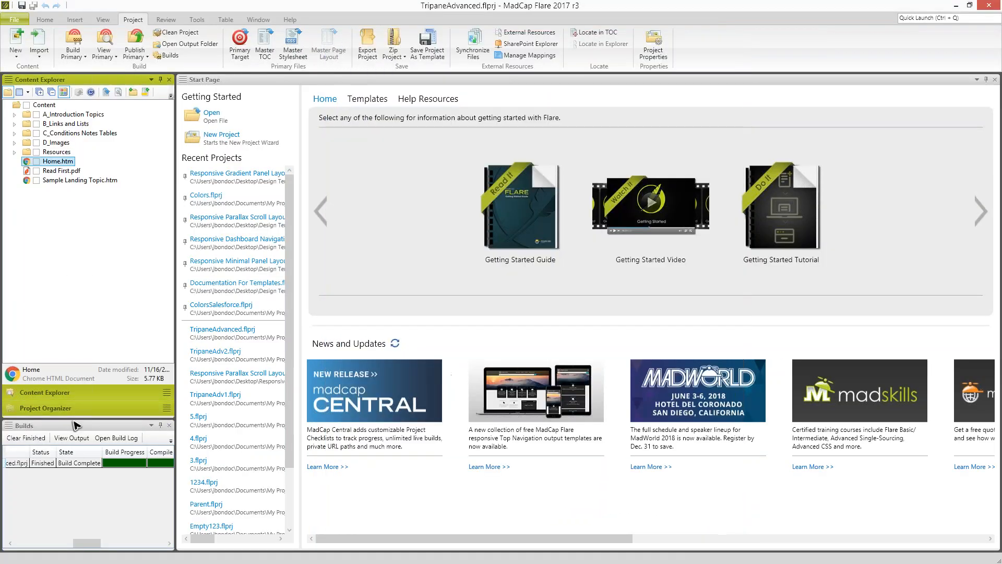
# - Open the OnlineOutput (Master) table of contents in the TOC Editor
pyautogui.click(46, 408)
pyautogui.click(53, 208)
pyautogui.doubleClick(53, 207)
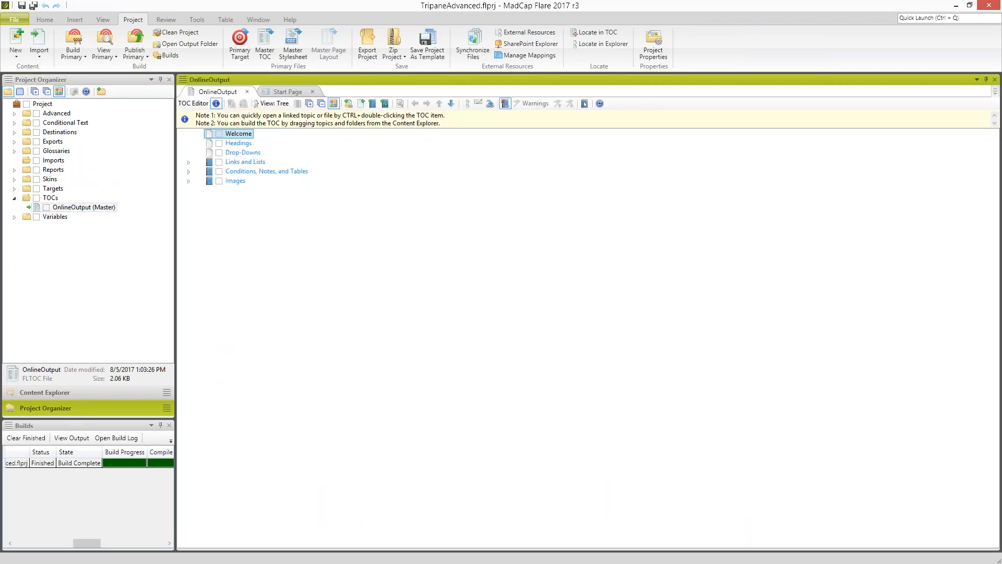
# - Compare the navigation menu of the TripaneAdvanced output in the browser with the entries of the OnlineOutput TOC
pyautogui.moveTo(1, 428); pyautogui.dragTo(694, 1)
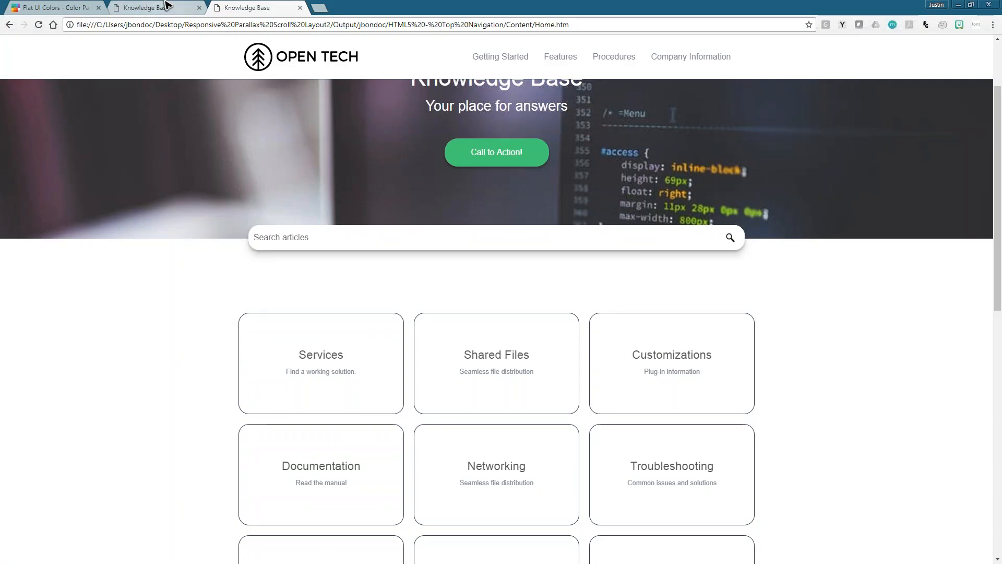
pyautogui.click(171, 5)
pyautogui.moveTo(719, 3); pyautogui.dragTo(1, 272)
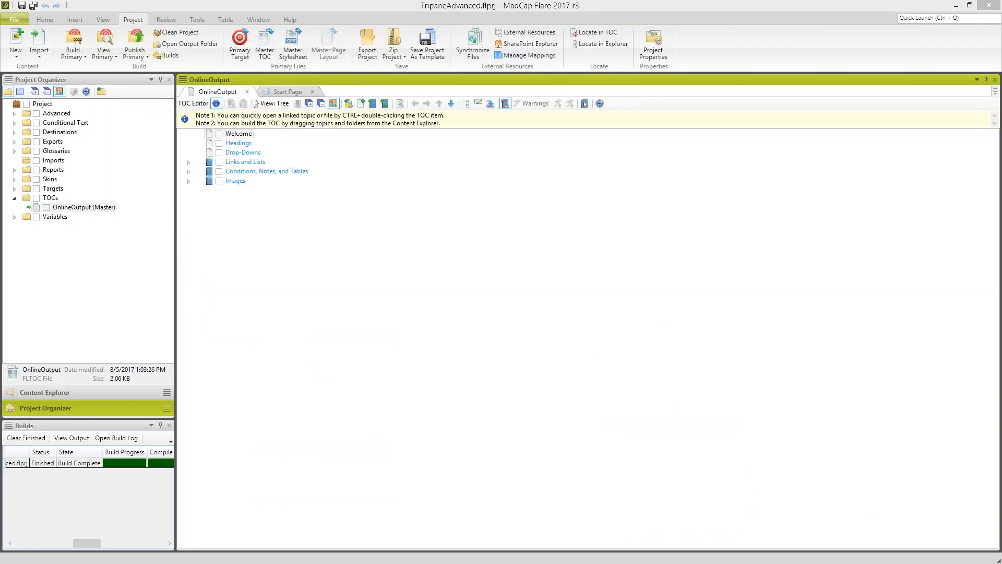
pyautogui.hotkey('alt', 'Tab')
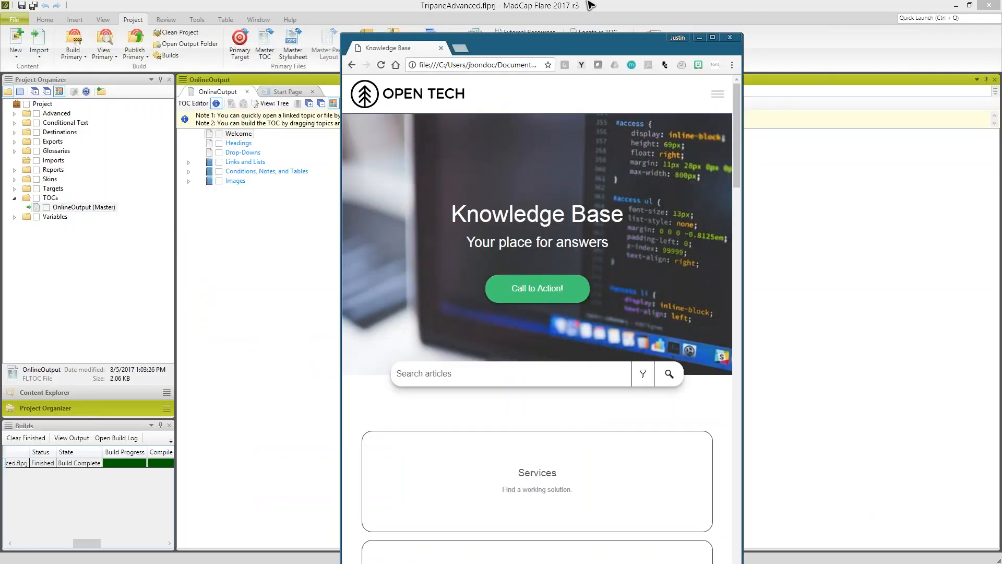
pyautogui.moveTo(581, 46); pyautogui.dragTo(588, 0)
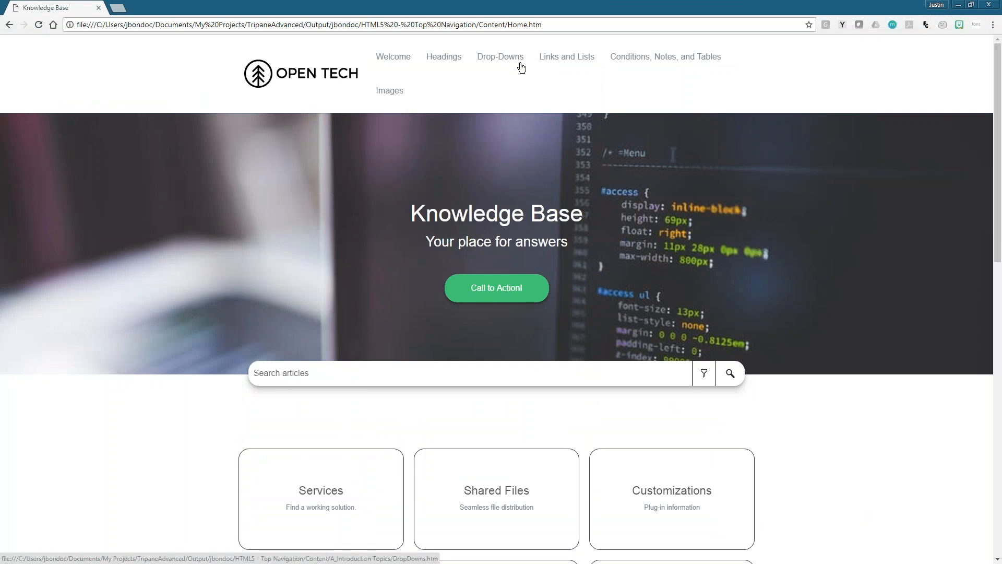
pyautogui.moveTo(567, 60)
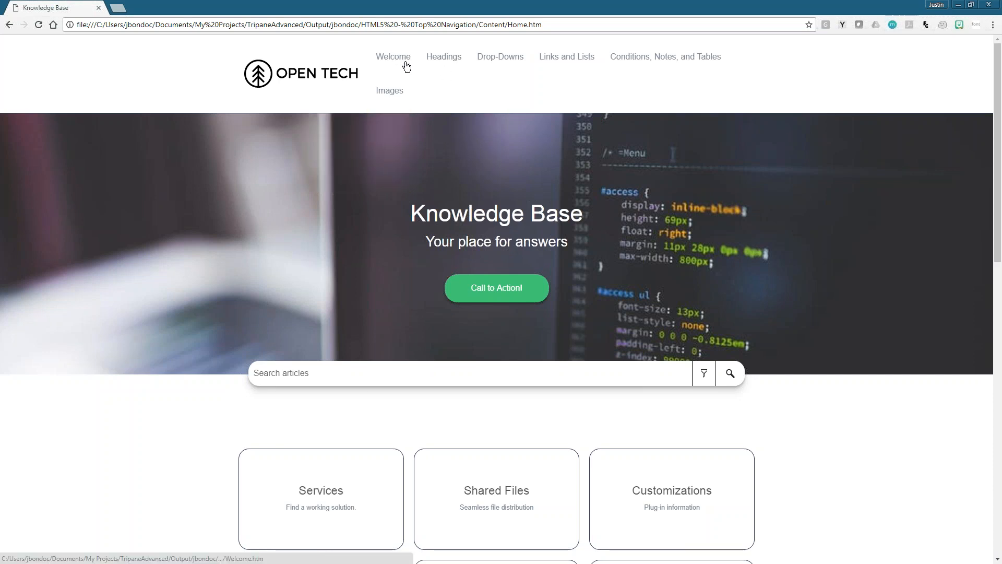
pyautogui.moveTo(438, 4); pyautogui.dragTo(506, 184)
# - Delete the Welcome entry from the OnlineOutput TOC and save the TOC
pyautogui.click(245, 137)
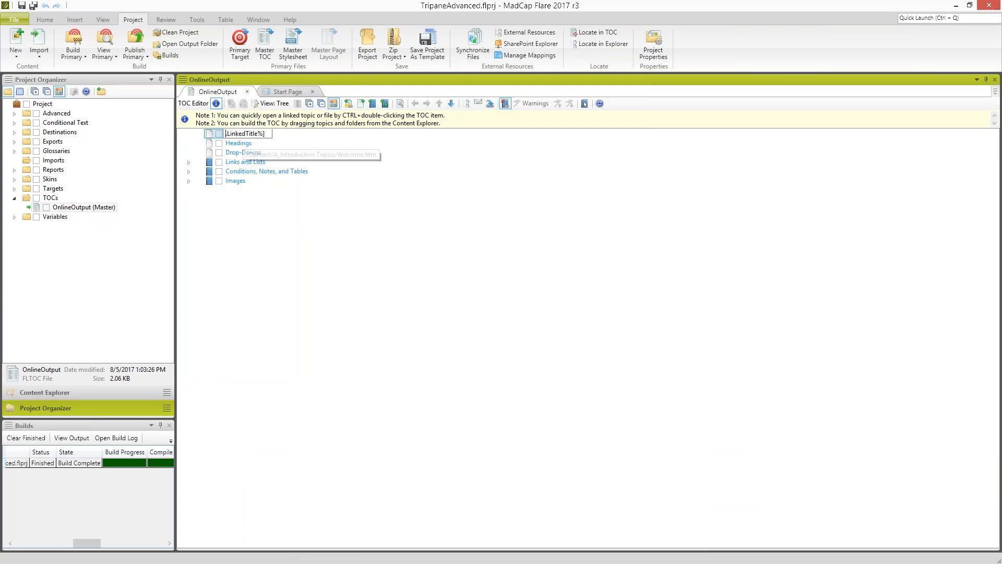
pyautogui.click(215, 137)
pyautogui.press('Delete')
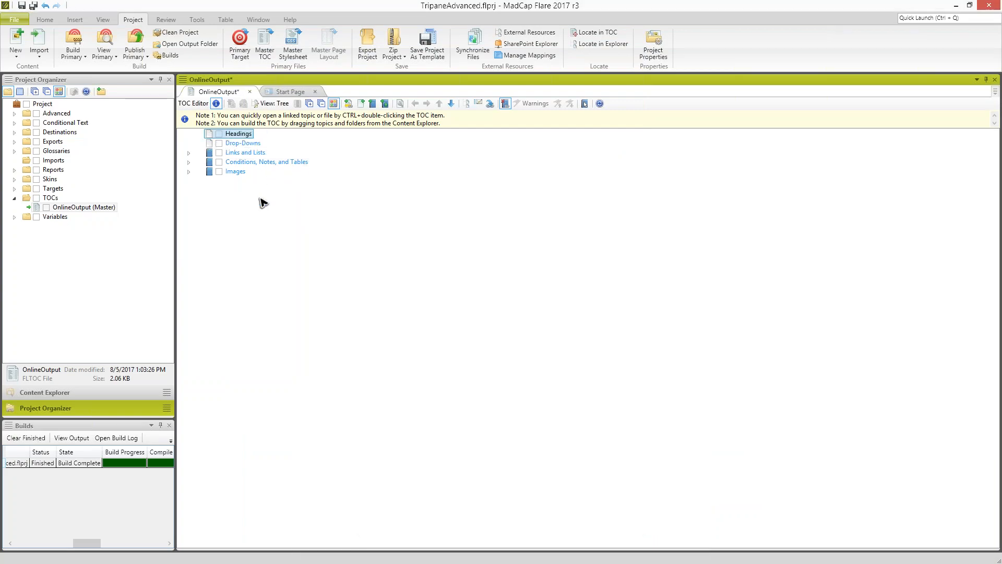
pyautogui.click(230, 163)
pyautogui.hotkey('ctrl', 's')
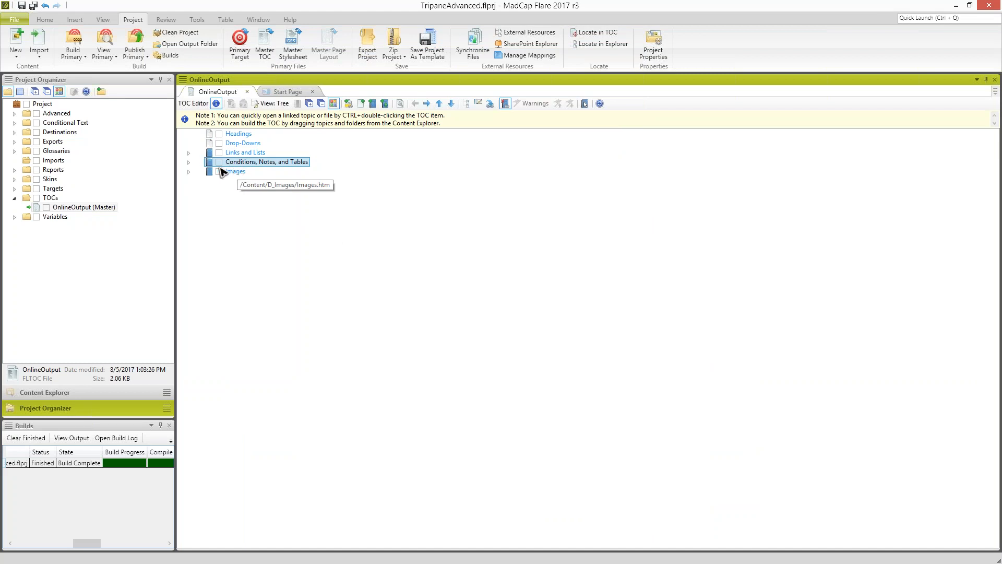
# - Show the project's content files and start a new build of the HTML5 - Top Navigation target
pyautogui.click(78, 393)
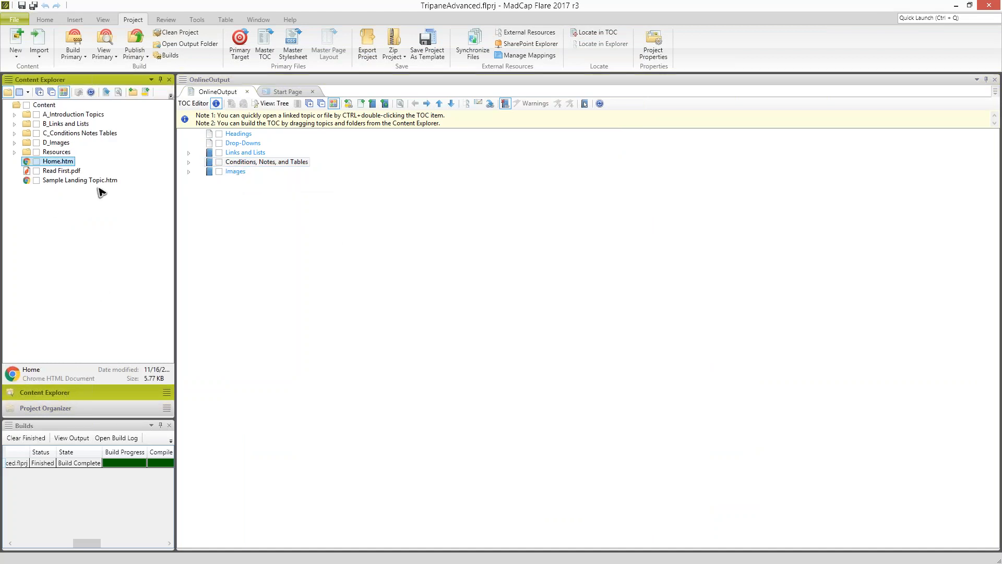
pyautogui.click(76, 54)
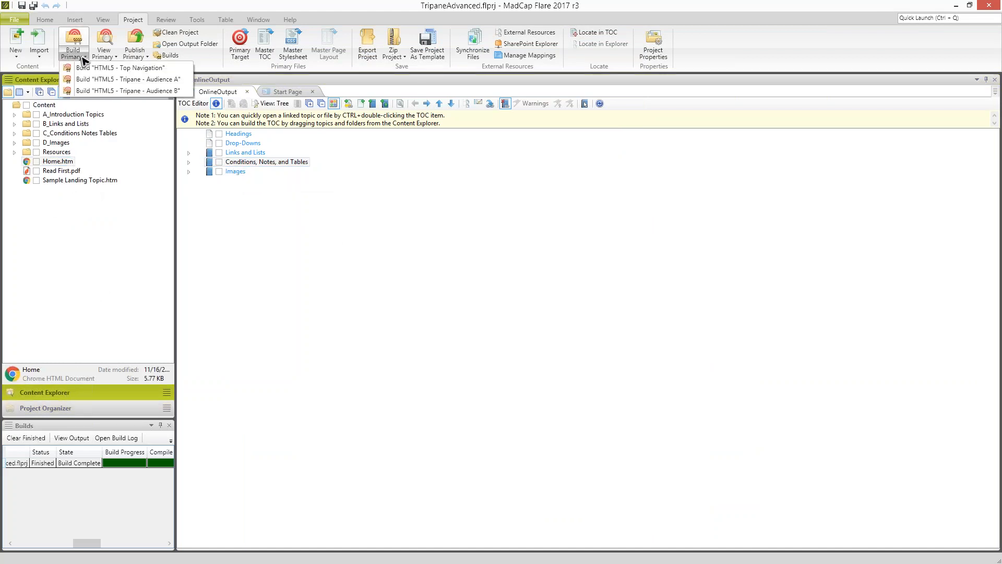
pyautogui.click(99, 69)
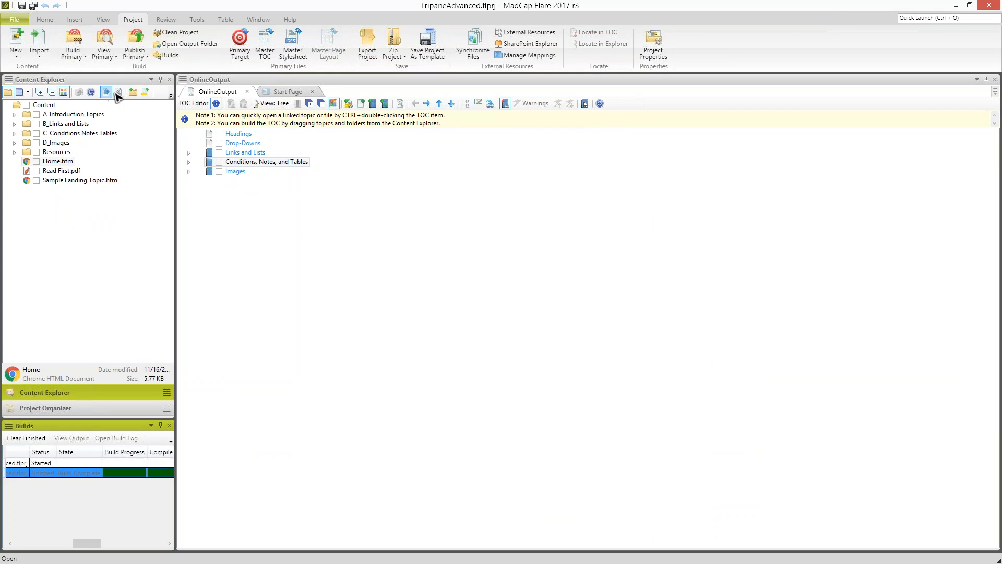
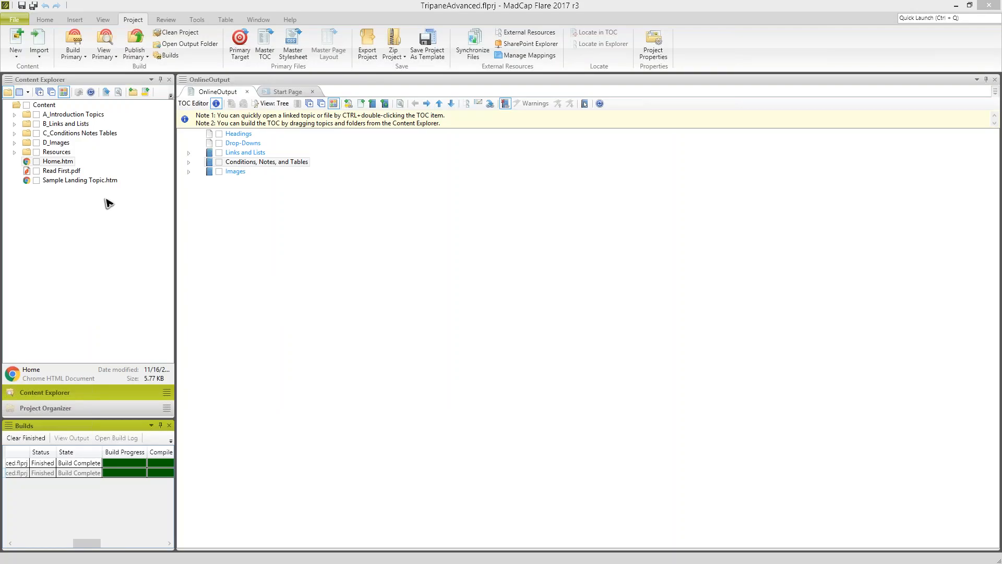
# - Open the Home.htm topic, close the Builds pane and place the cursor in the Knowledge Base heading
pyautogui.click(86, 203)
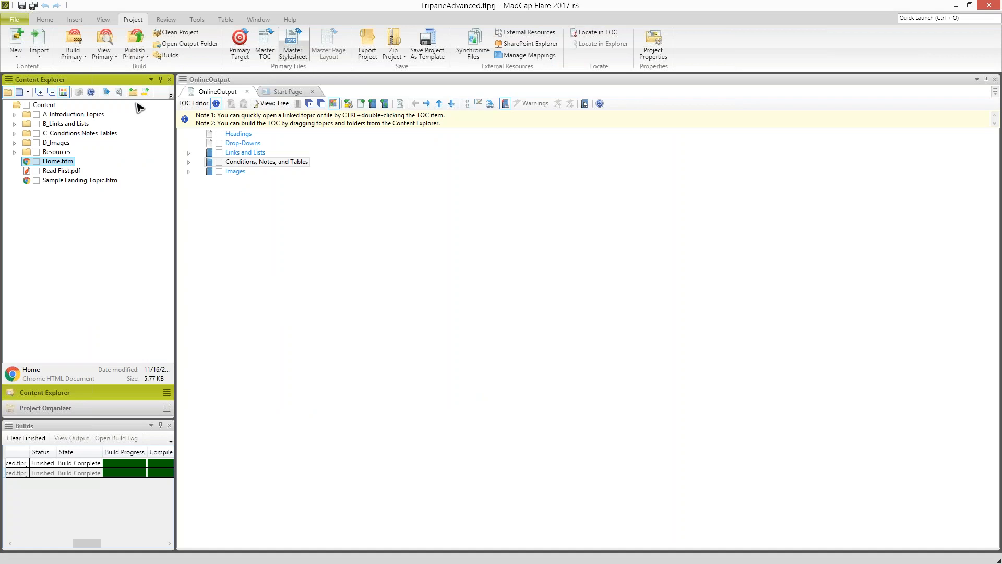
pyautogui.doubleClick(60, 161)
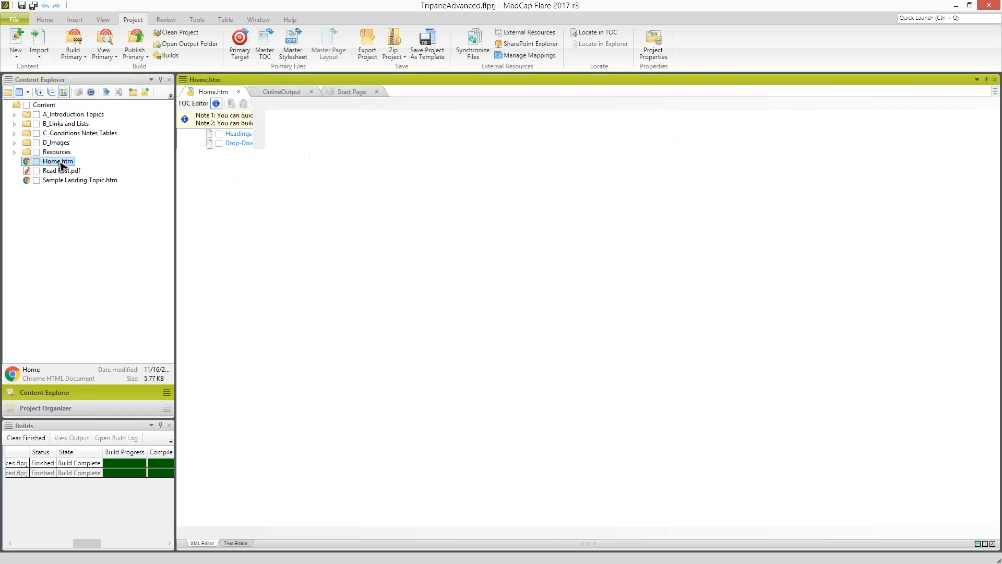
pyautogui.click(168, 425)
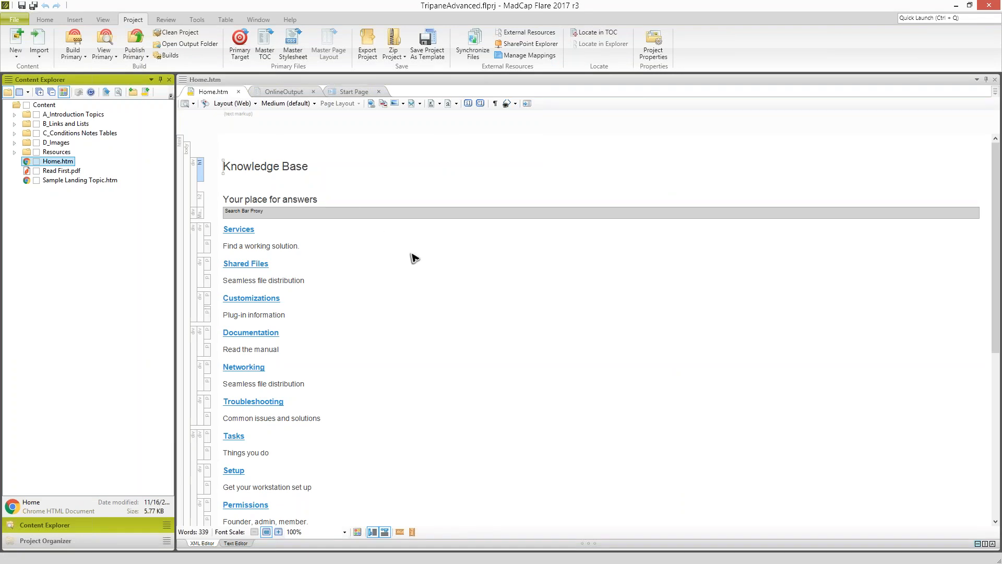
pyautogui.click(247, 167)
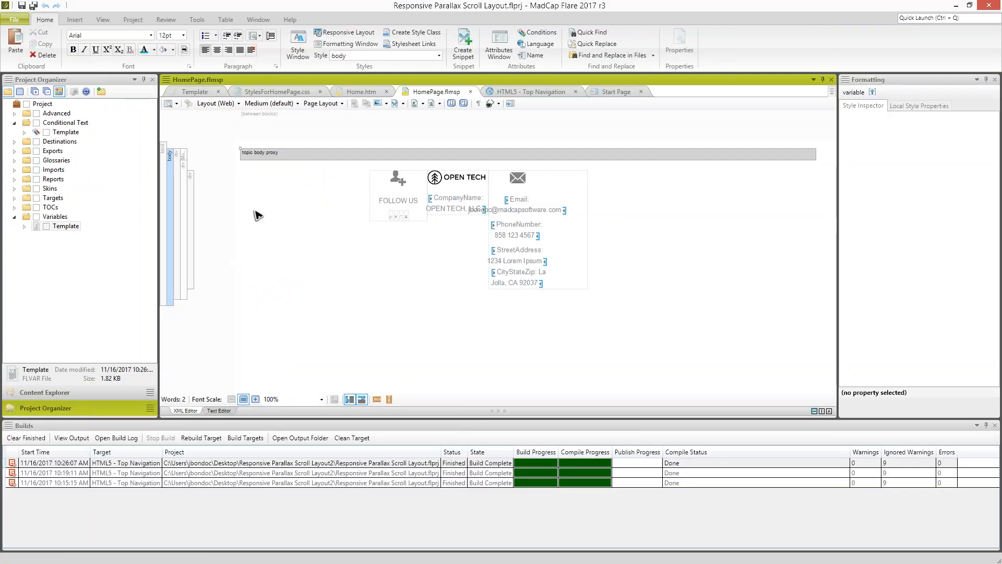
# - Compare Home.htm in the Responsive Parallax Scroll Layout project with the Home.htm topic in TripaneAdvanced
pyautogui.click(360, 93)
pyautogui.scroll(-3, 835, 202)
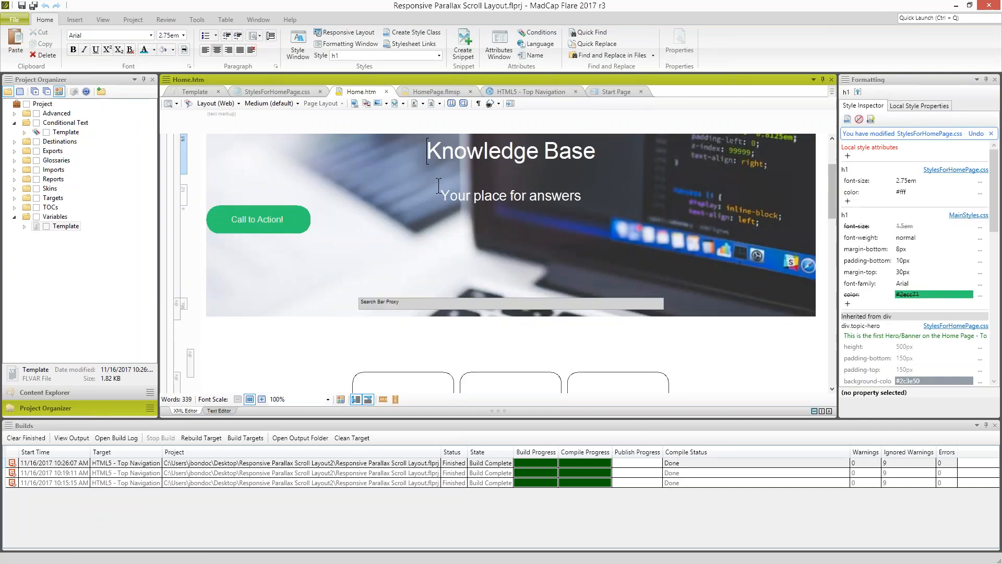
pyautogui.scroll(3, 528, 215)
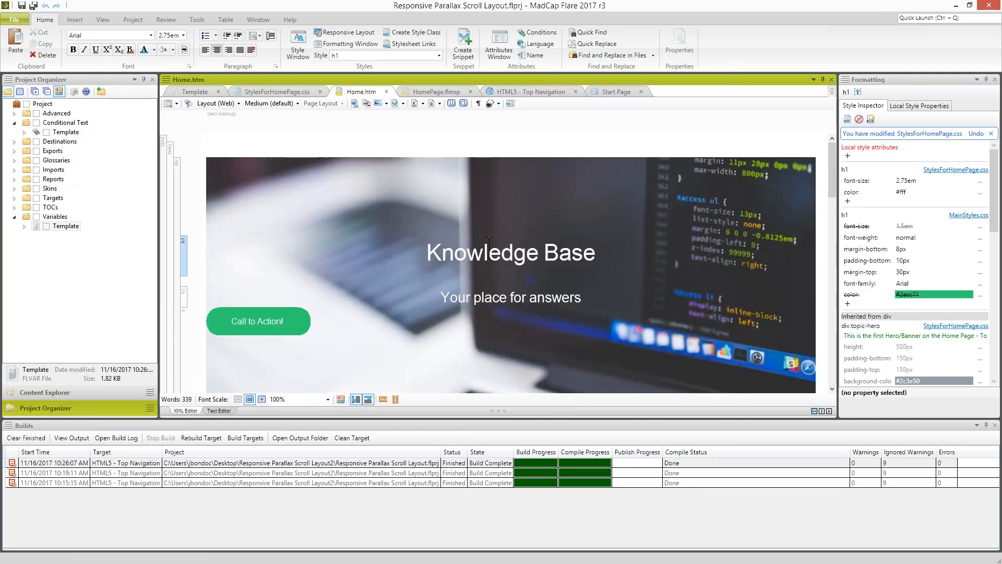
pyautogui.doubleClick(458, 10)
pyautogui.moveTo(447, 203); pyautogui.dragTo(455, 331)
pyautogui.click(386, 281)
pyautogui.moveTo(224, 167); pyautogui.dragTo(342, 360)
pyautogui.click(336, 349)
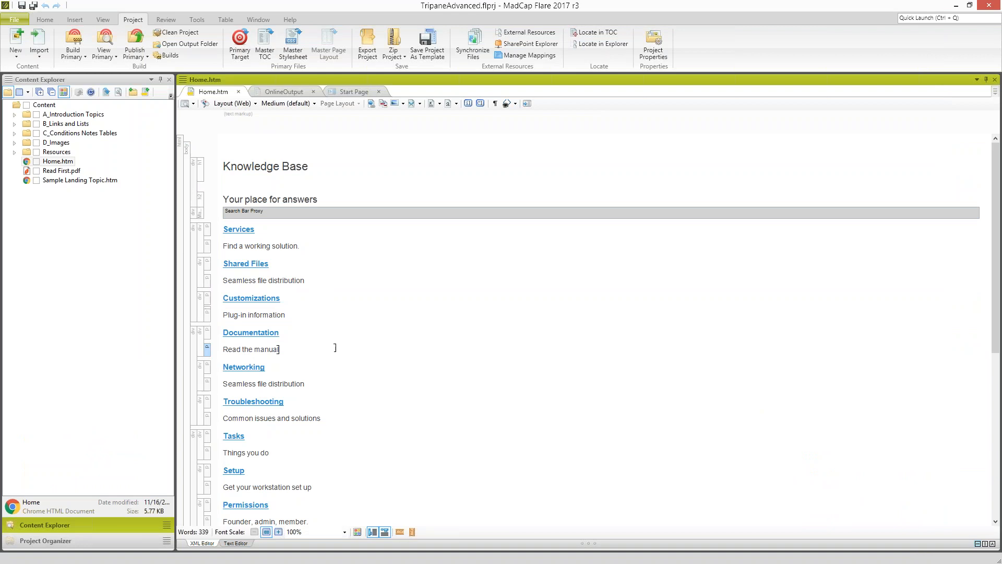
# - Check the master stylesheet setting of the HTML5 - Tripane - Audience B target and the project's default master stylesheet
pyautogui.click(72, 541)
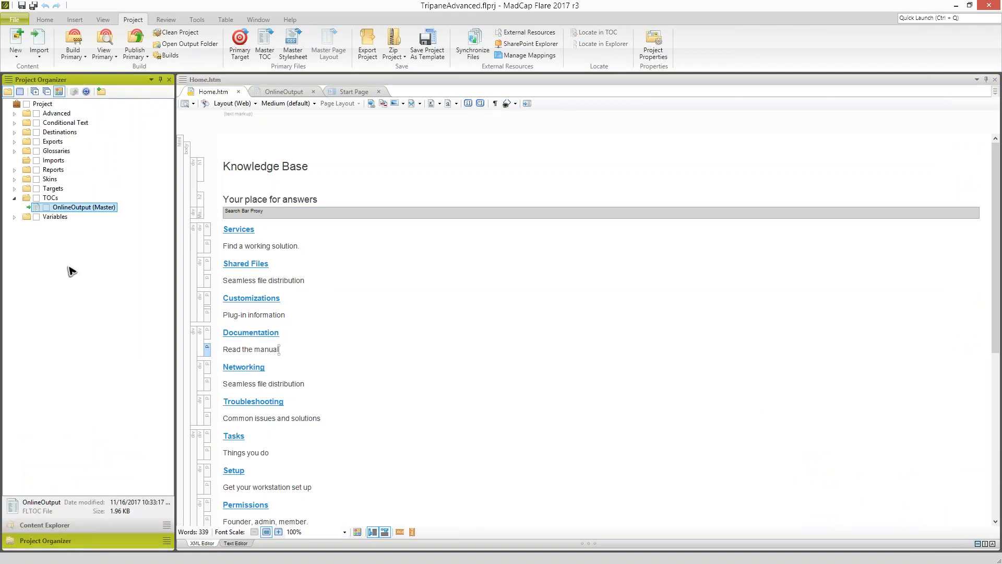
pyautogui.click(14, 197)
pyautogui.click(14, 188)
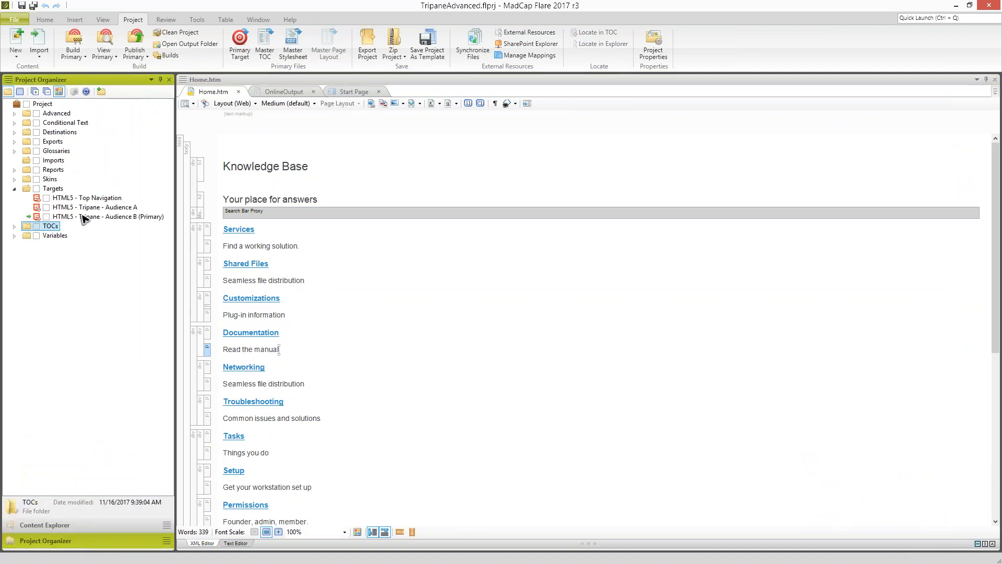
pyautogui.click(83, 217)
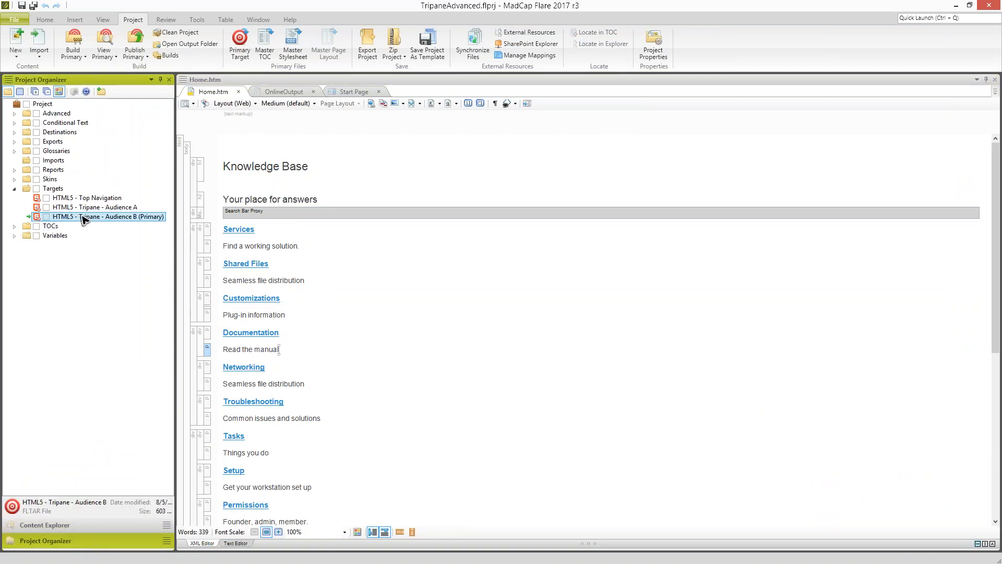
pyautogui.doubleClick(84, 218)
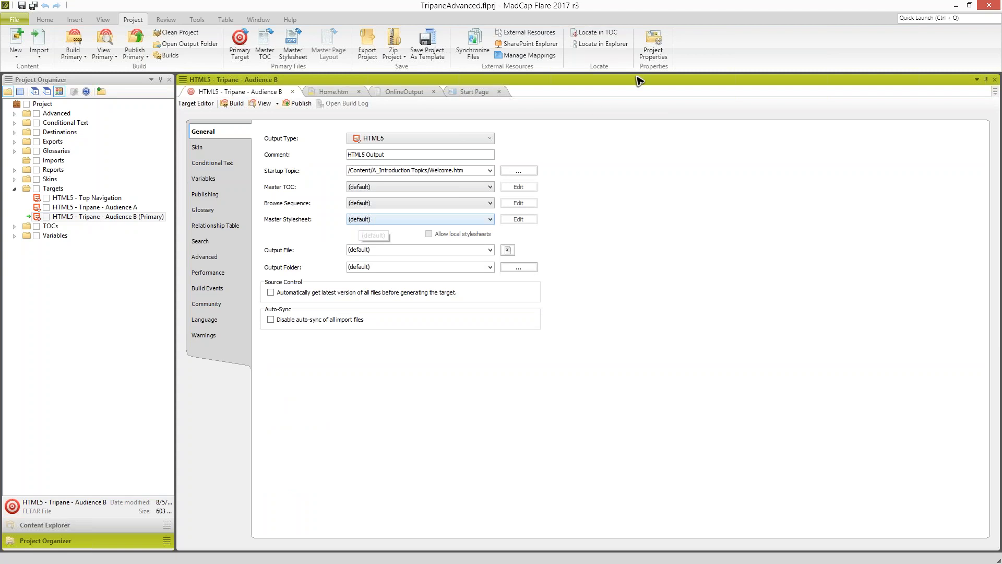
pyautogui.click(658, 50)
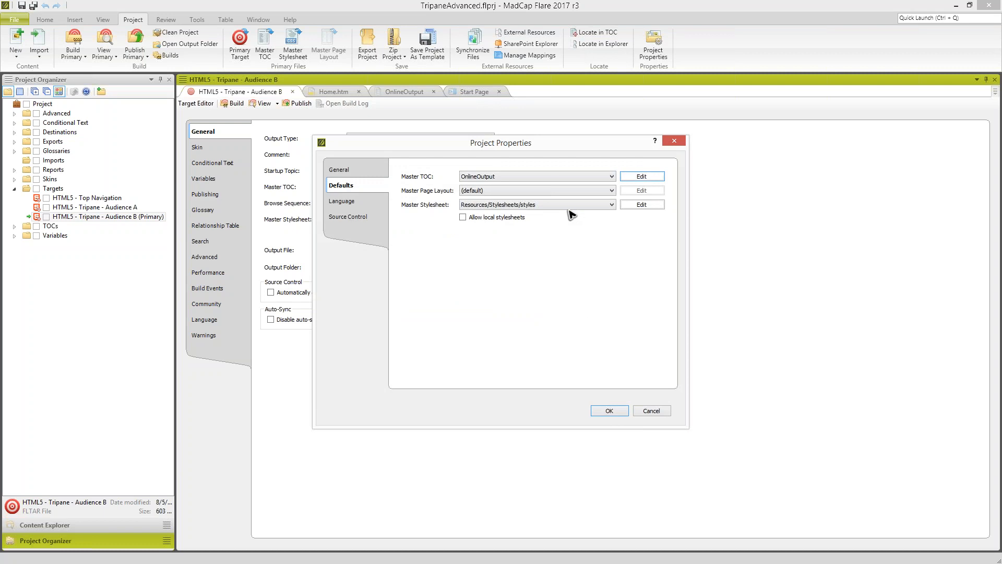
pyautogui.click(644, 413)
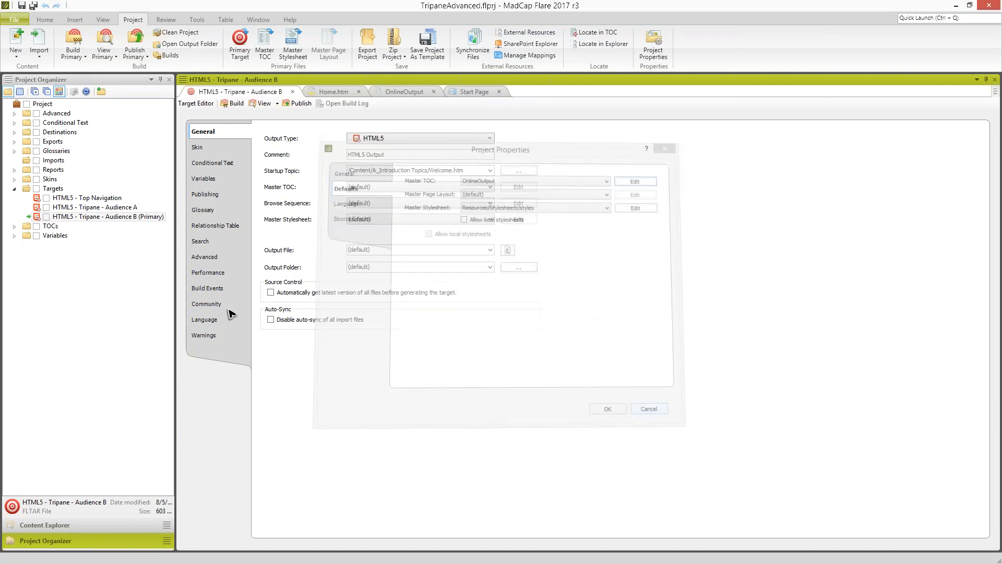
# - Make HTML5 - Top Navigation the primary target, return to Home.htm and close the Audience B target
pyautogui.rightClick(92, 200)
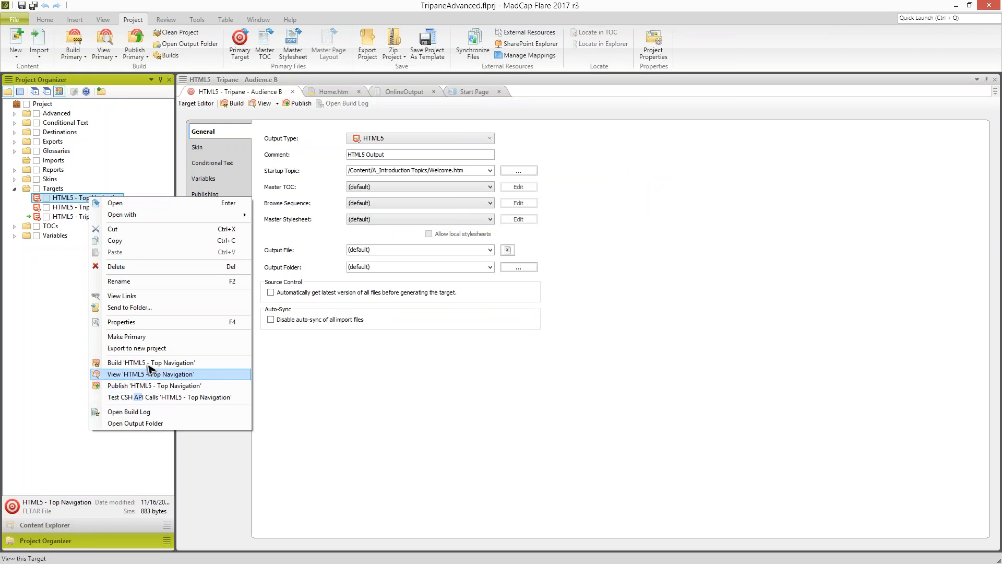
pyautogui.click(140, 337)
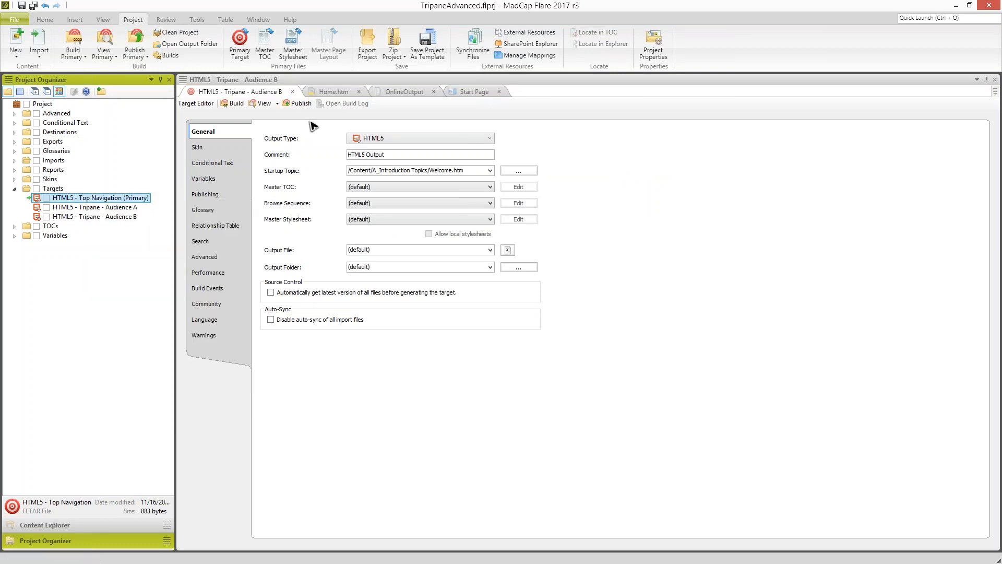
pyautogui.click(329, 93)
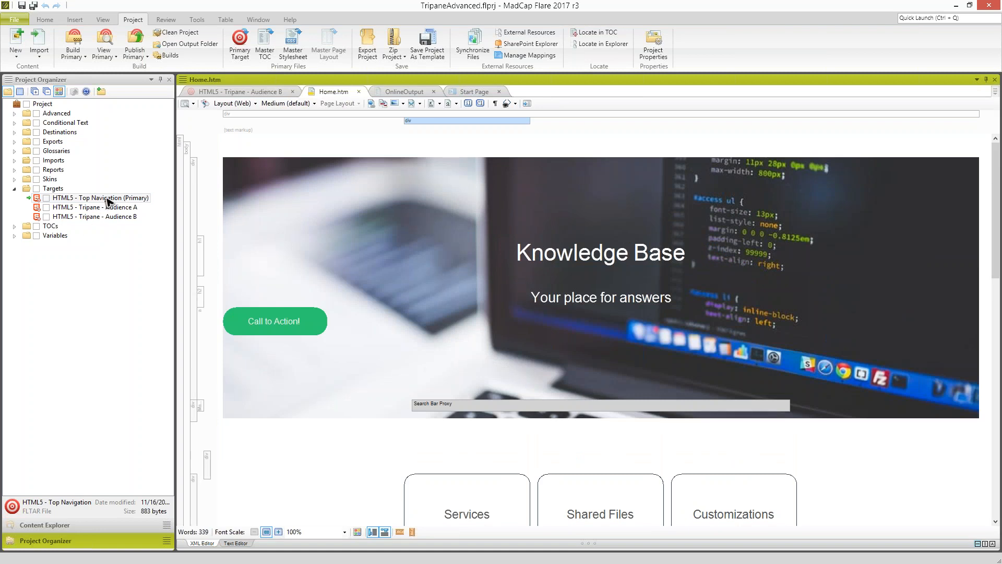
pyautogui.click(293, 92)
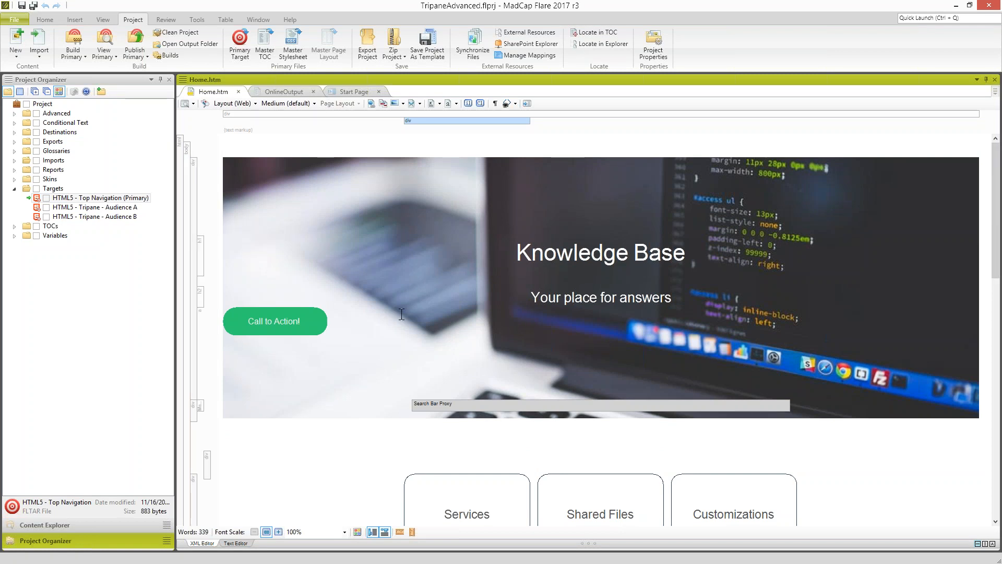
# - Examine the tiles, the lower content sections and the banner headings of the styled Home.htm topic
pyautogui.scroll(-3, 491, 495)
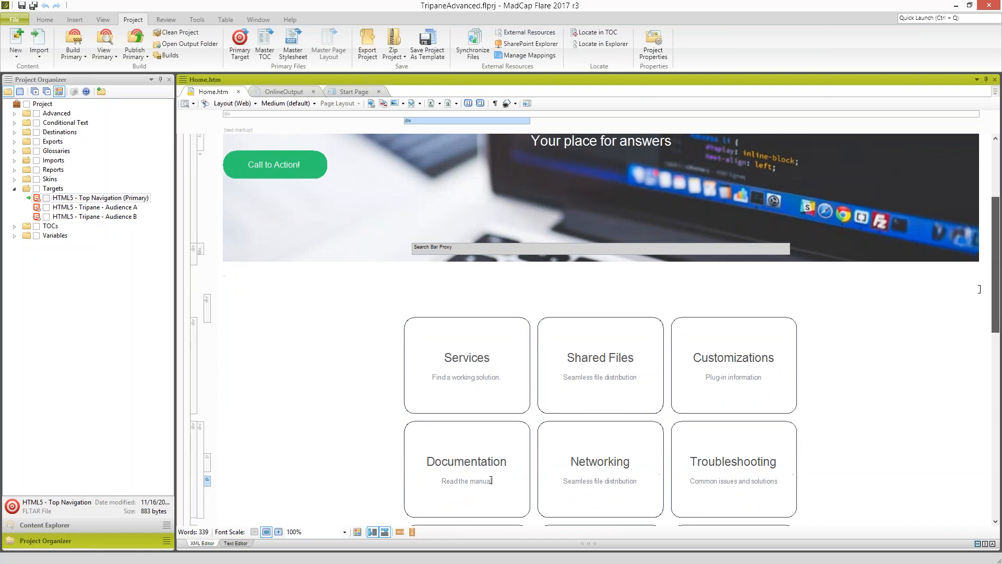
pyautogui.scroll(-1, 192, 408)
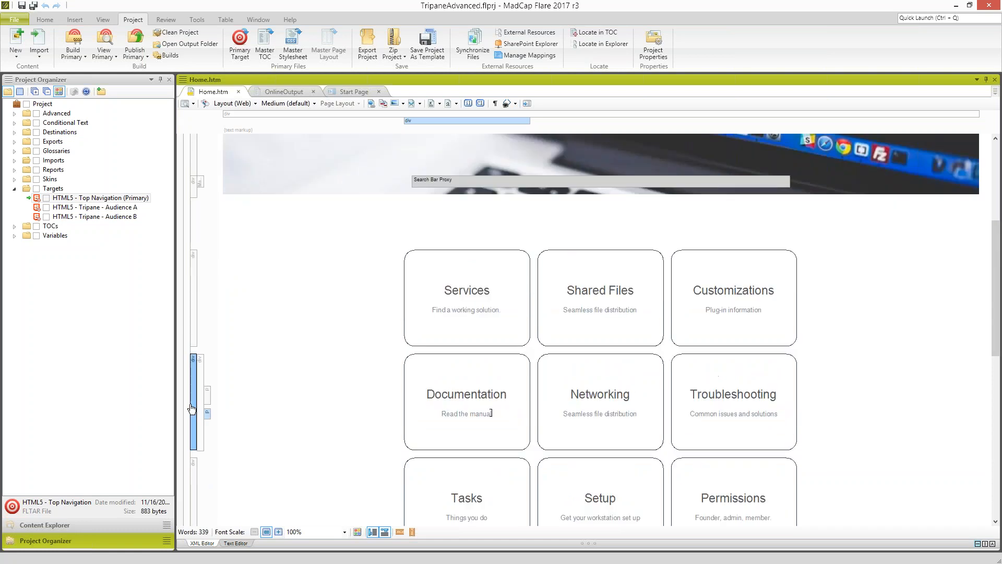
pyautogui.click(192, 409)
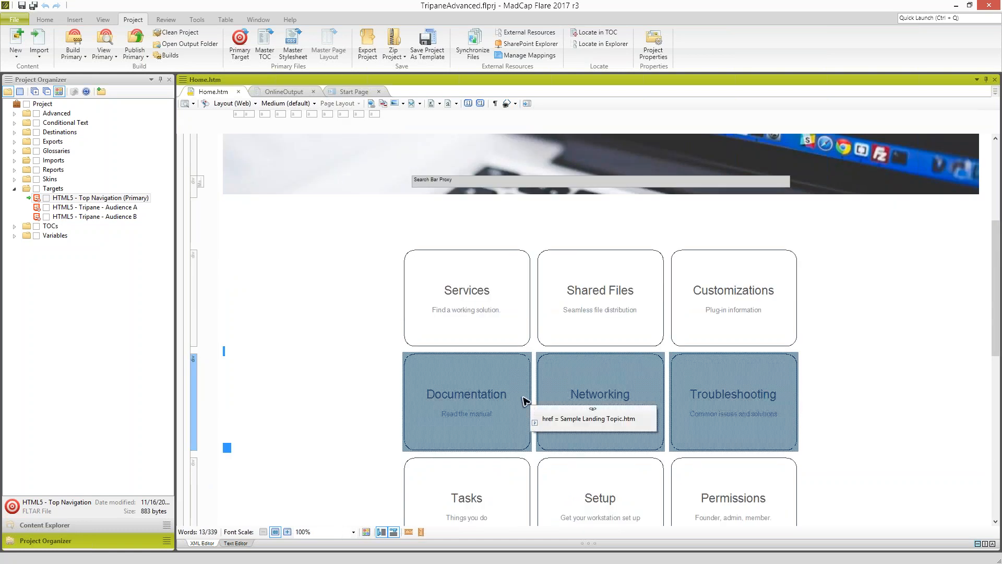
pyautogui.scroll(-10, 522, 400)
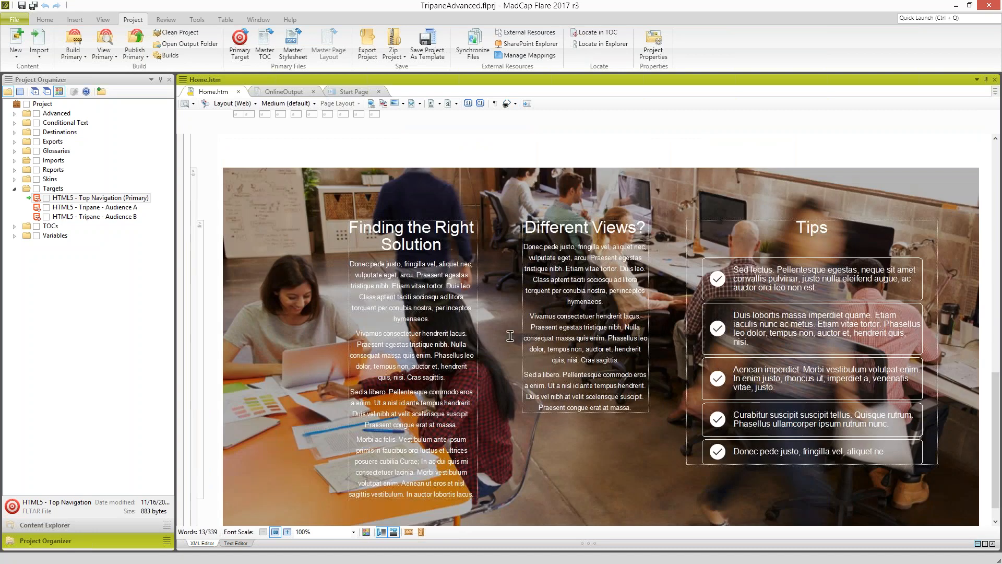
pyautogui.moveTo(997, 425); pyautogui.dragTo(997, 193)
pyautogui.click(580, 255)
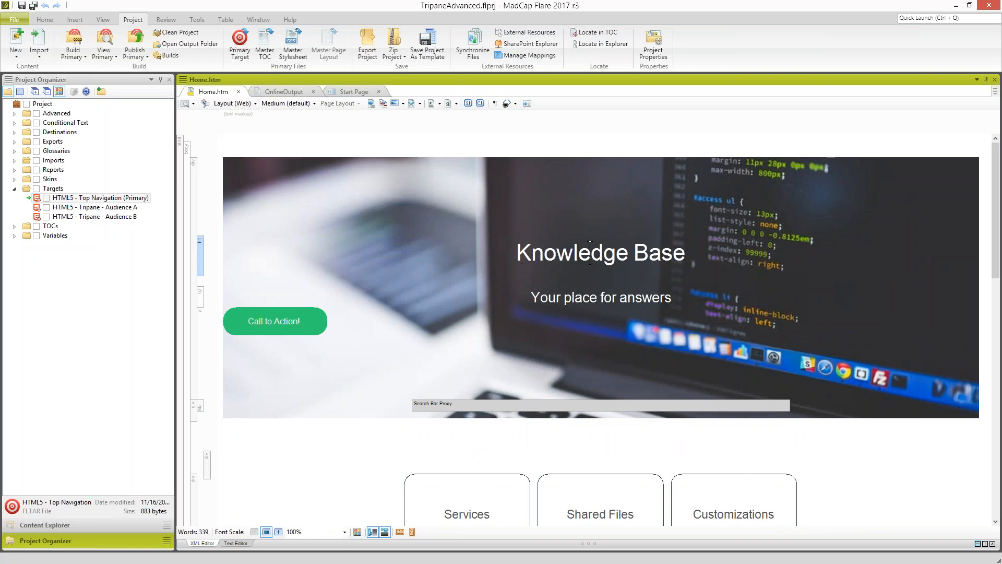
pyautogui.moveTo(517, 253); pyautogui.dragTo(673, 252)
pyautogui.moveTo(666, 295); pyautogui.dragTo(635, 297)
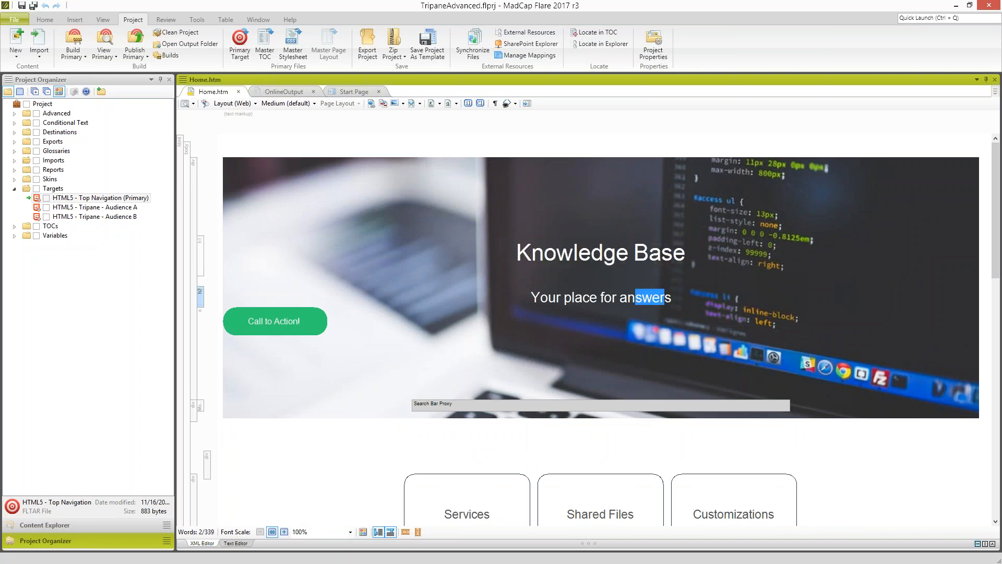
pyautogui.doubleClick(562, 254)
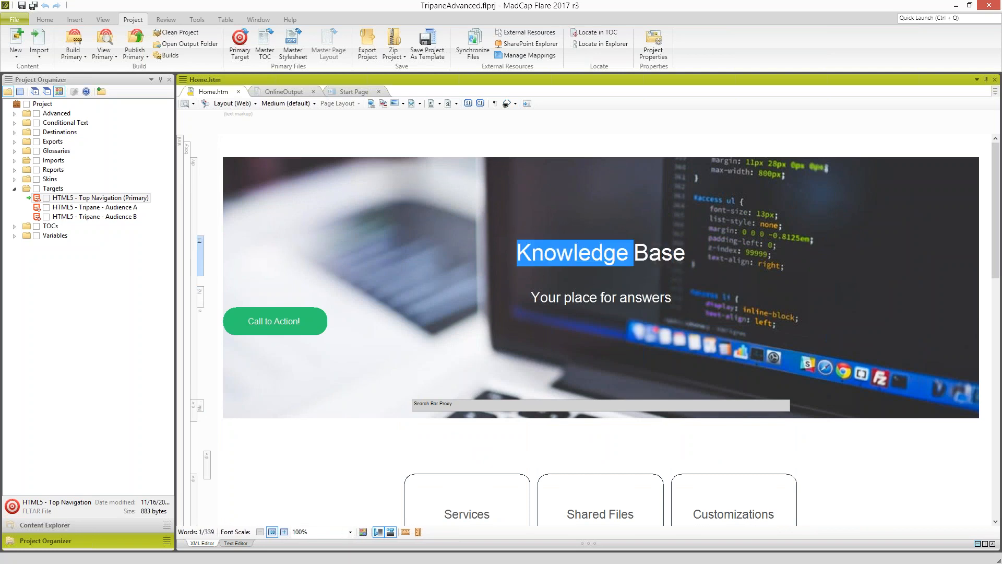
# - Replace the "Call to Action!" text in the Home.htm banner with "REQUEST HELP" and save the topic
pyautogui.click(285, 321)
pyautogui.moveTo(302, 321); pyautogui.dragTo(248, 321)
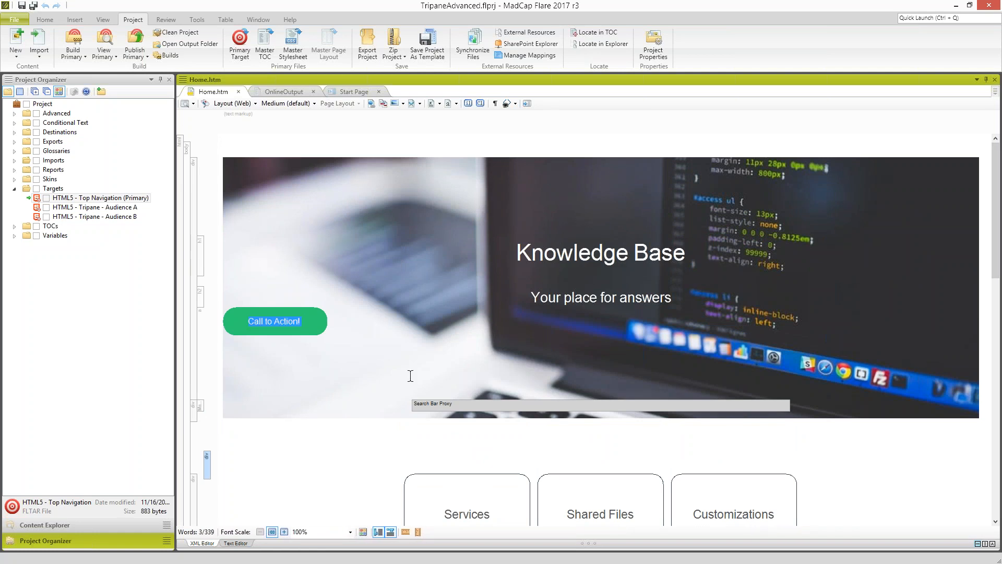
pyautogui.write('REQUEST FO')
pyautogui.press('BackSpace')
pyautogui.press('BackSpace')
pyautogui.write('HELP')
pyautogui.hotkey('ctrl', 's')
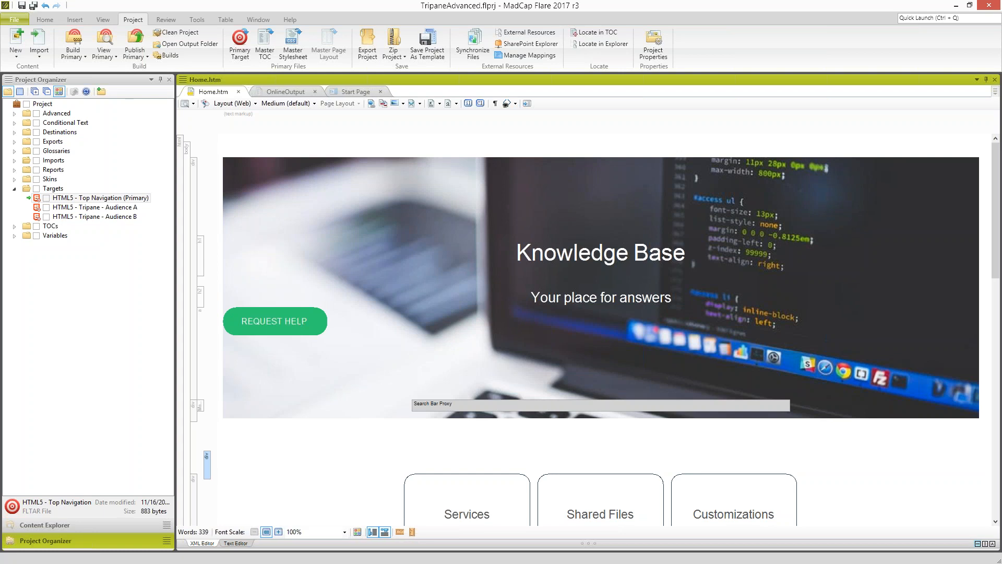
# - Inspect the hyperlink settings of the REQUEST HELP link, leaving them unchanged
pyautogui.tripleClick(298, 321)
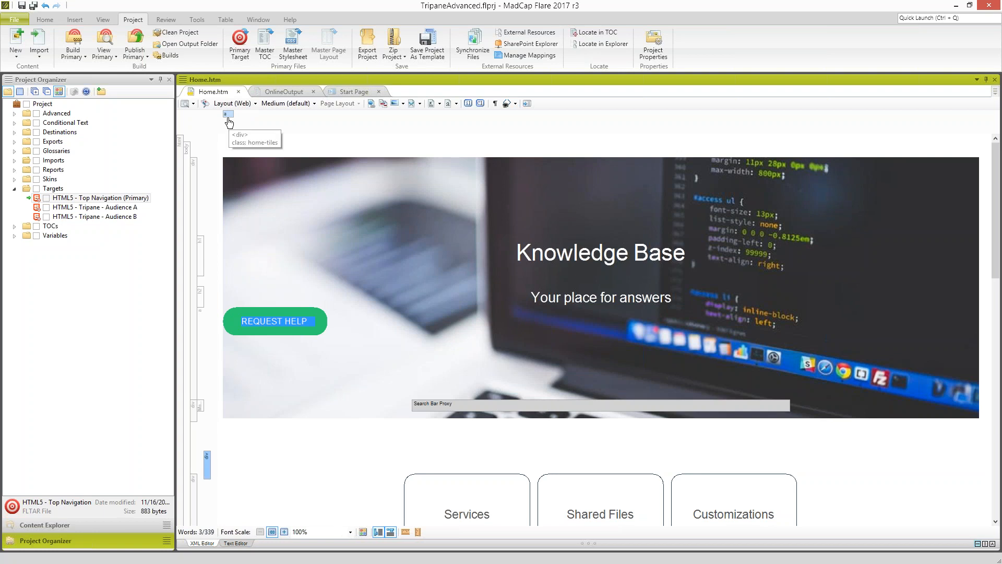
pyautogui.rightClick(228, 117)
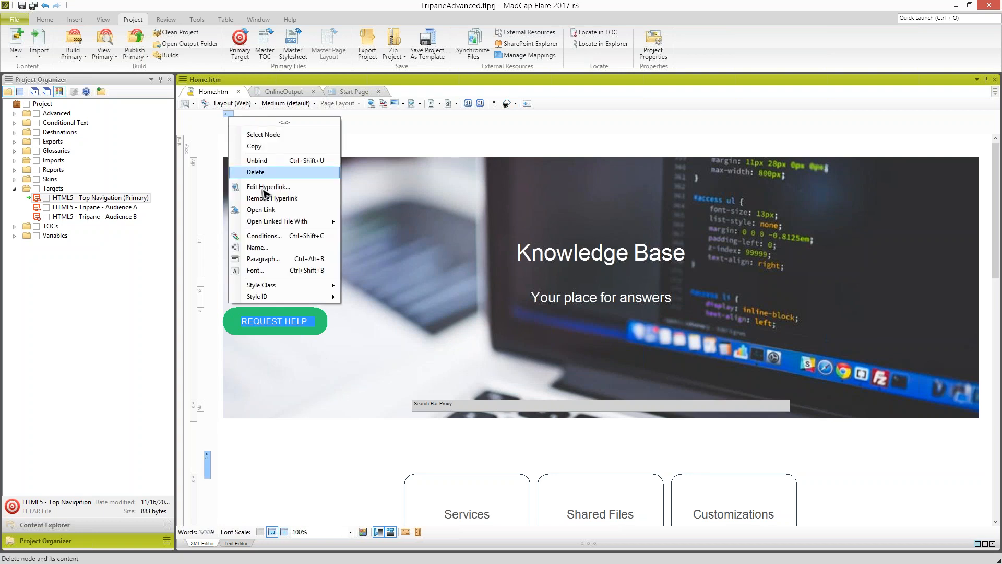
pyautogui.click(264, 193)
pyautogui.click(398, 186)
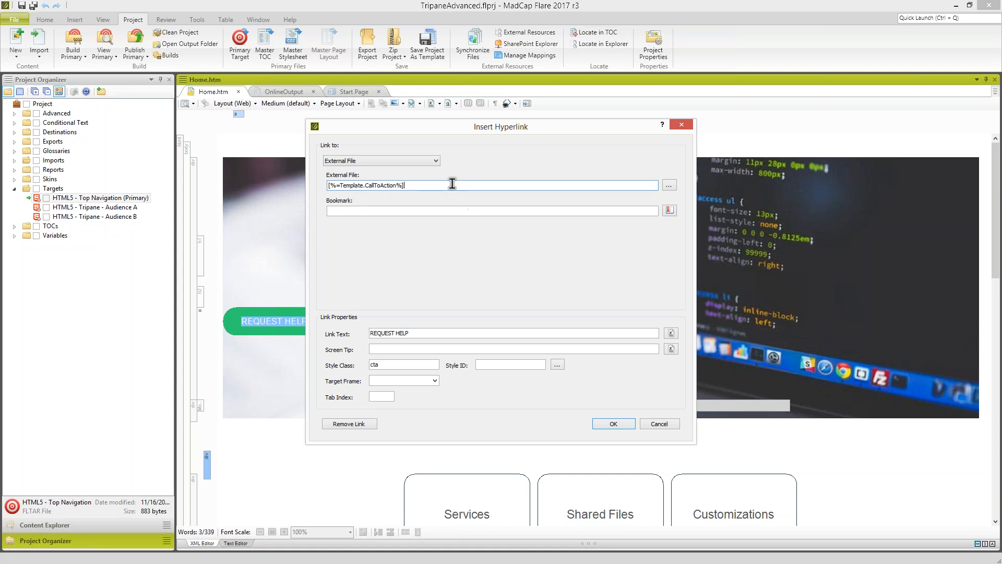
pyautogui.click(659, 424)
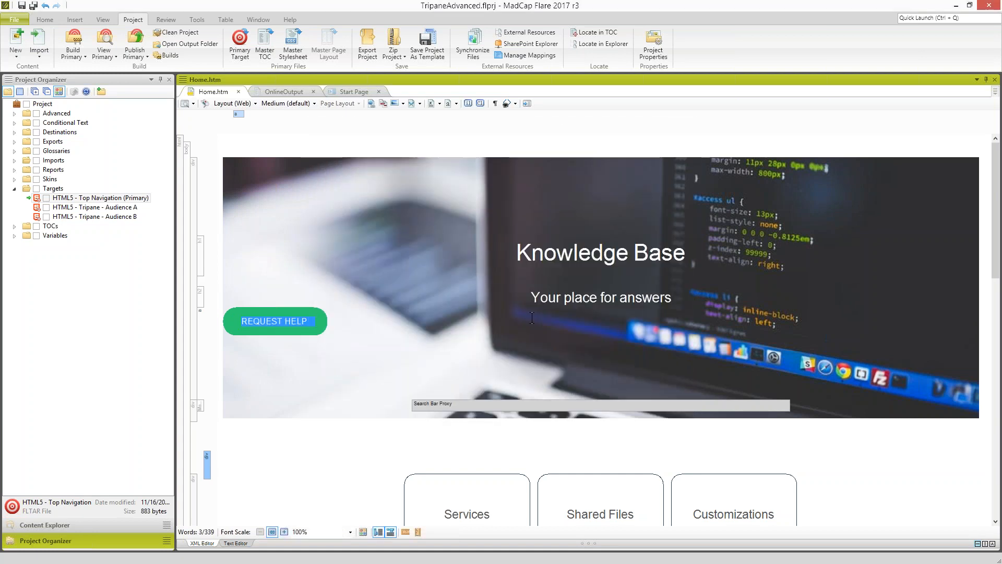
# - Compare the banner and search bar in Home.htm with the built Top Navigation page in the browser
pyautogui.scroll(-1, 574, 320)
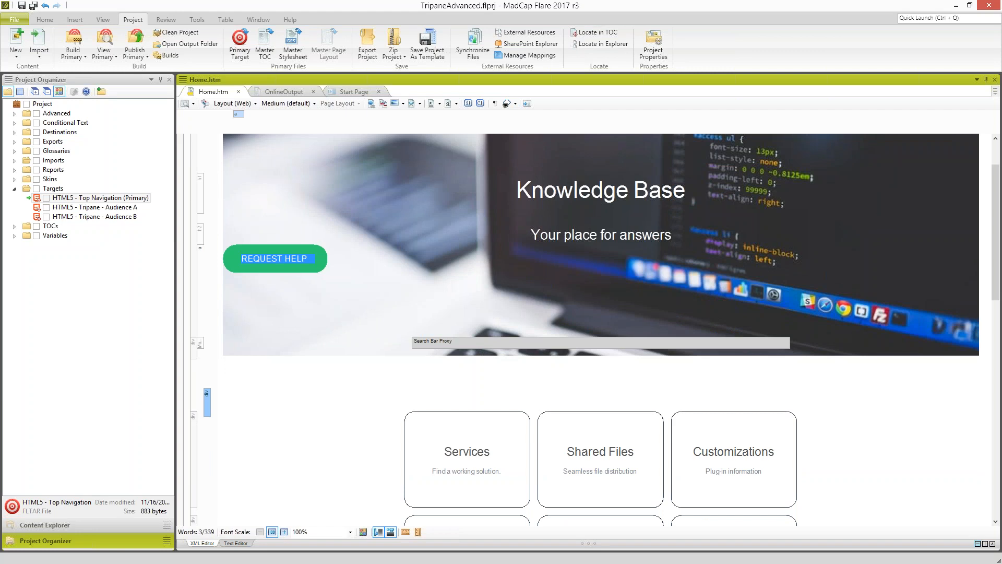
pyautogui.moveTo(545, 216); pyautogui.dragTo(532, 2)
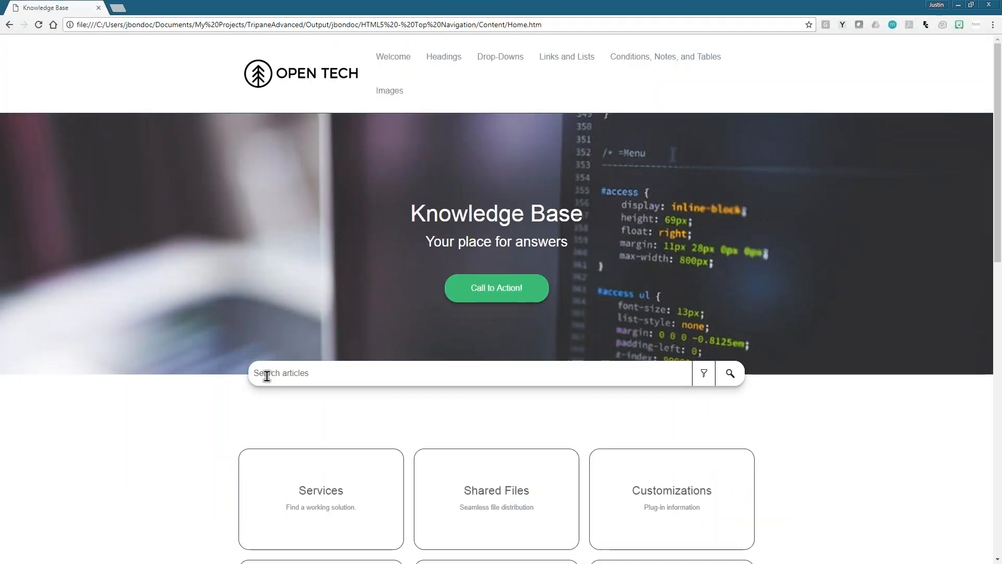
pyautogui.click(670, 379)
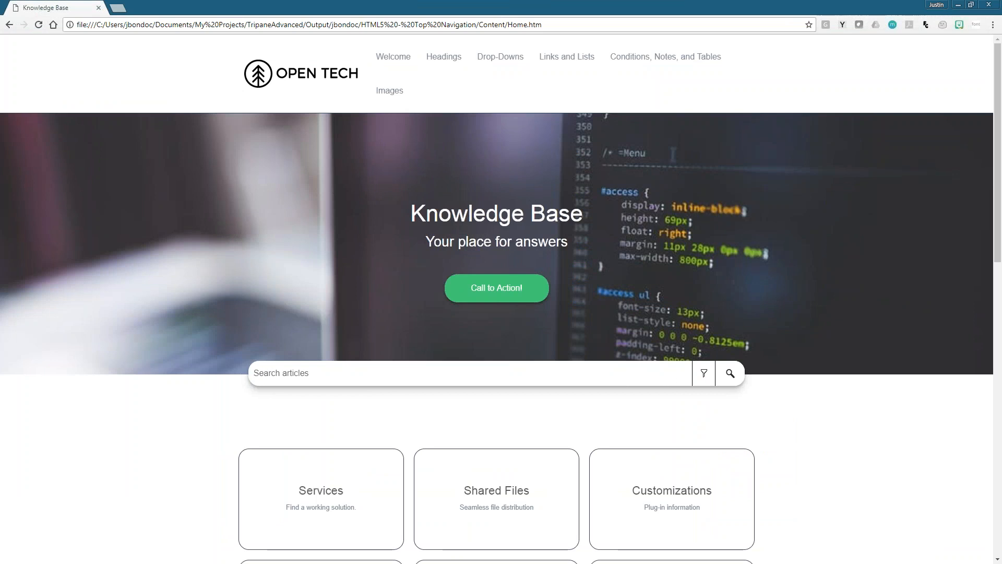
pyautogui.moveTo(466, 9); pyautogui.dragTo(1, 282)
# - Open the Formatting window for the search bar proxy in Home.htm and inspect the styles applied to it
pyautogui.click(436, 340)
pyautogui.click(190, 352)
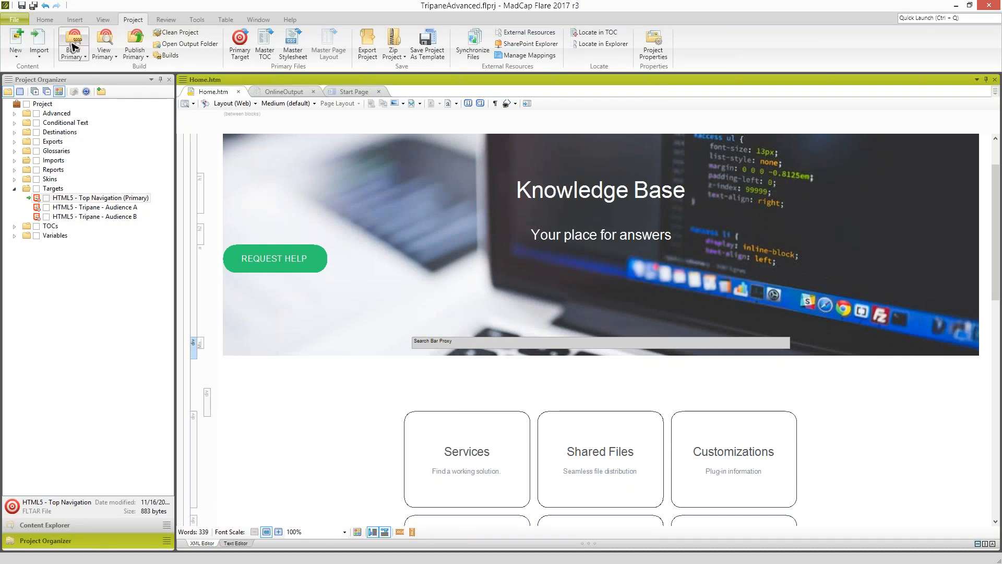
pyautogui.click(45, 21)
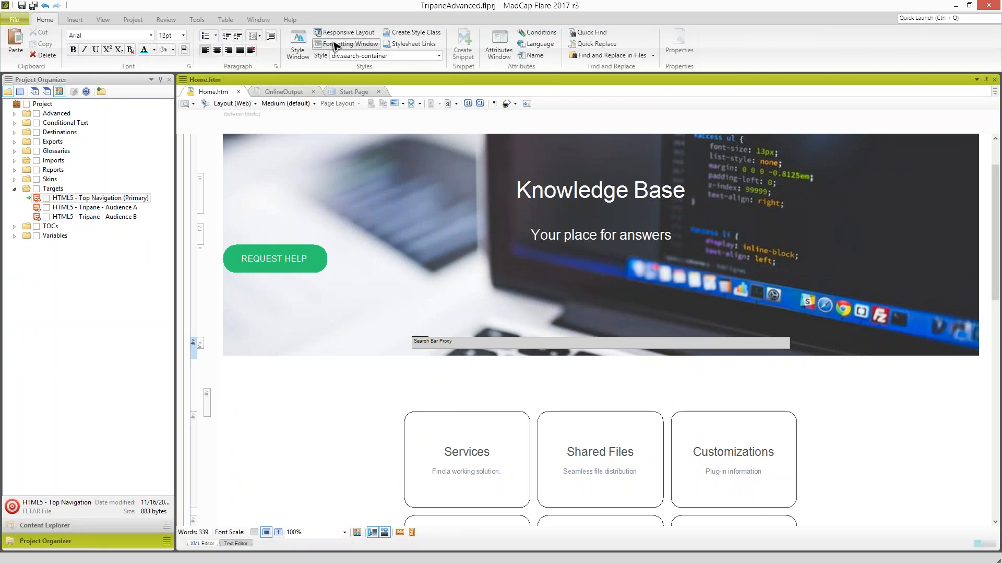
pyautogui.click(334, 45)
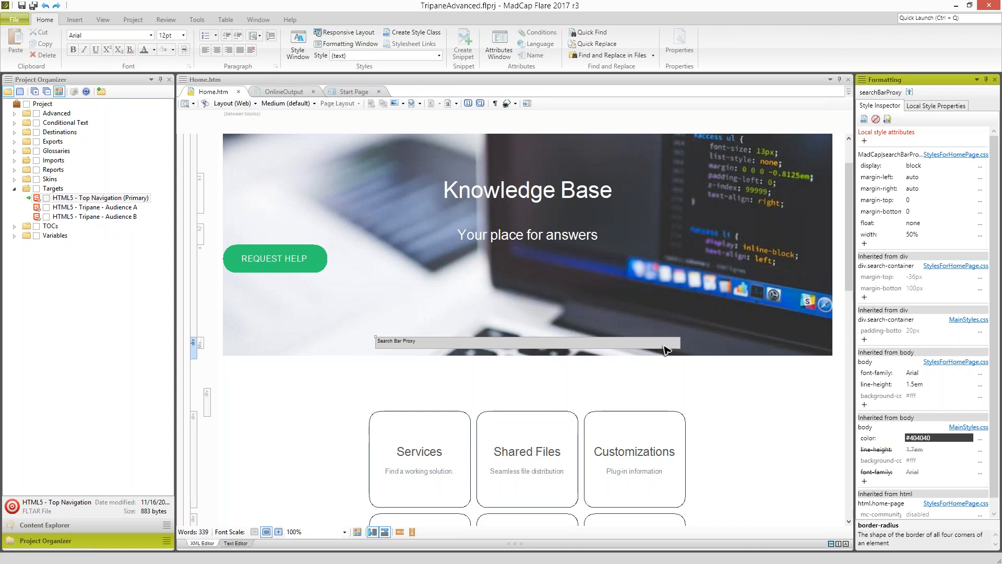
# - Select the div of the Services tile in Home.htm and delete the border-radius property from its div.home-tiles > div style
pyautogui.click(849, 260)
pyautogui.scroll(-3, 428, 308)
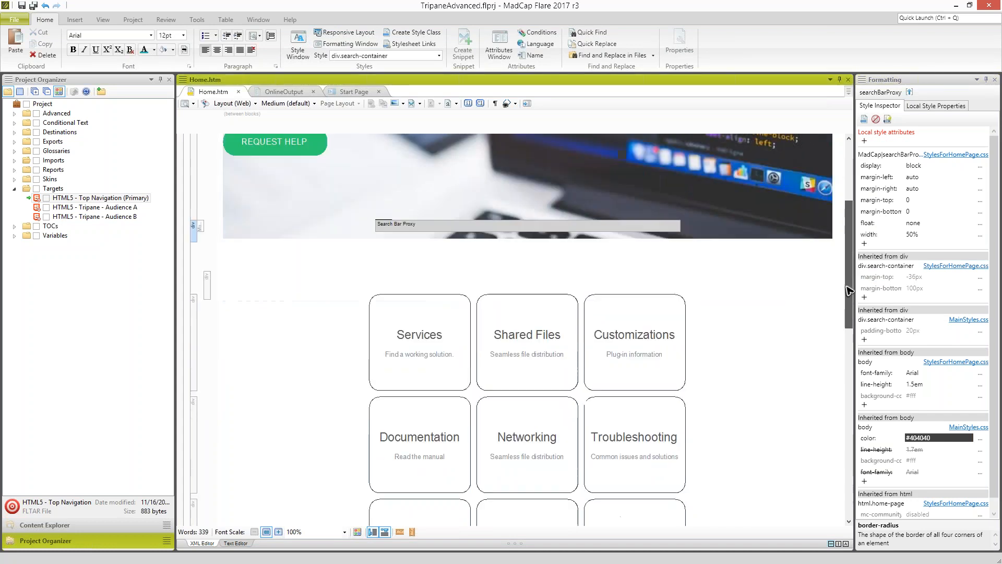
pyautogui.click(427, 312)
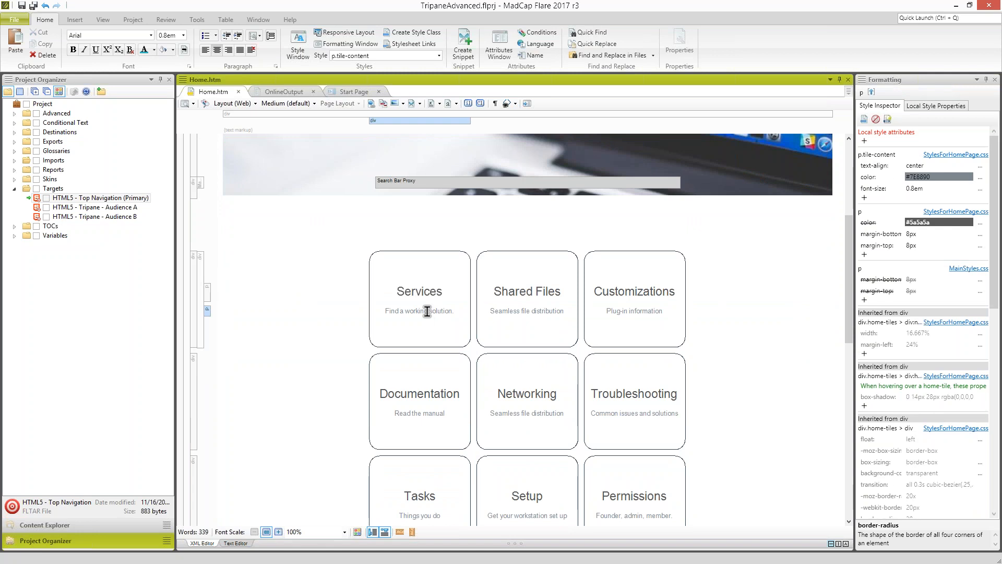
pyautogui.doubleClick(417, 312)
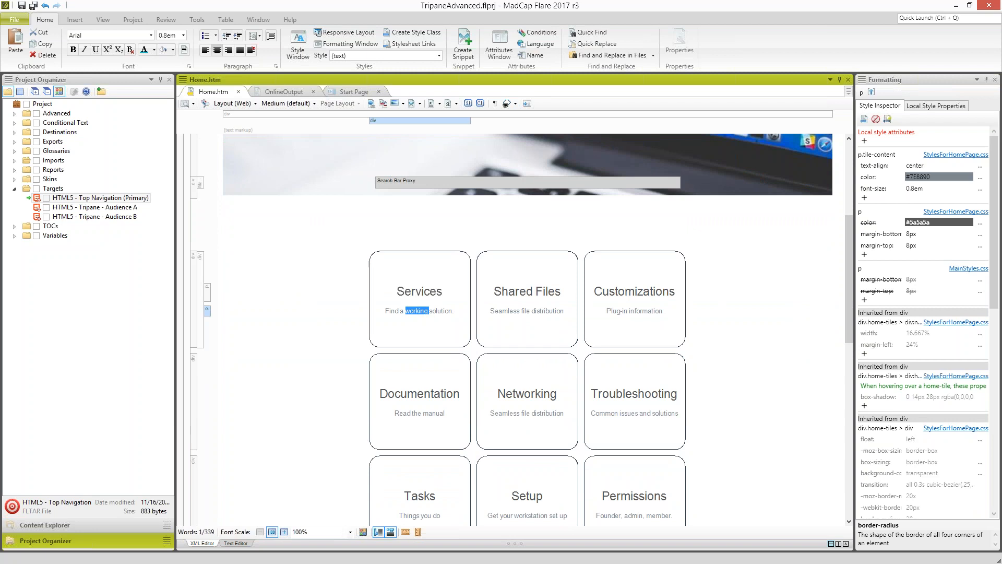
pyautogui.click(419, 312)
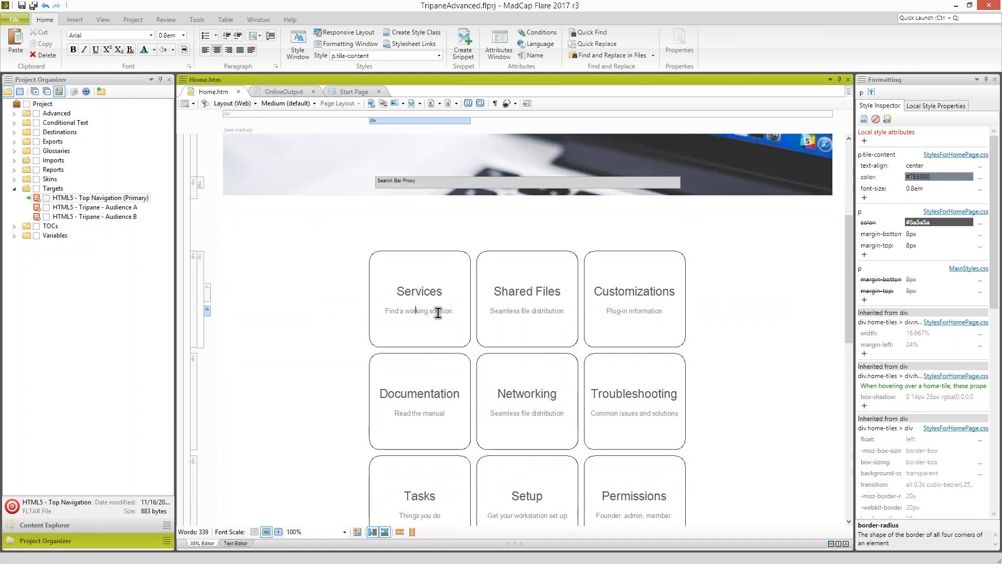
pyautogui.click(202, 302)
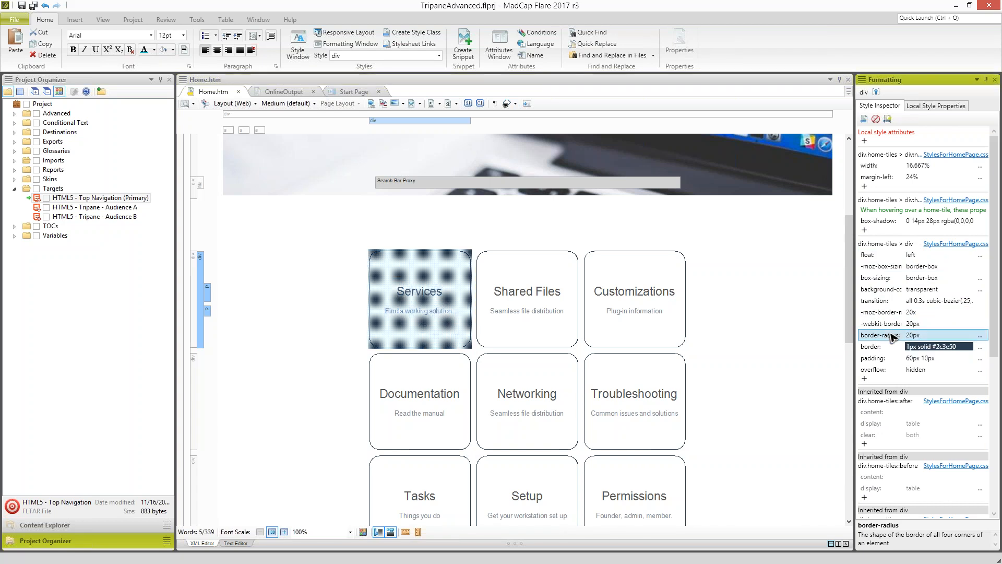
pyautogui.rightClick(887, 335)
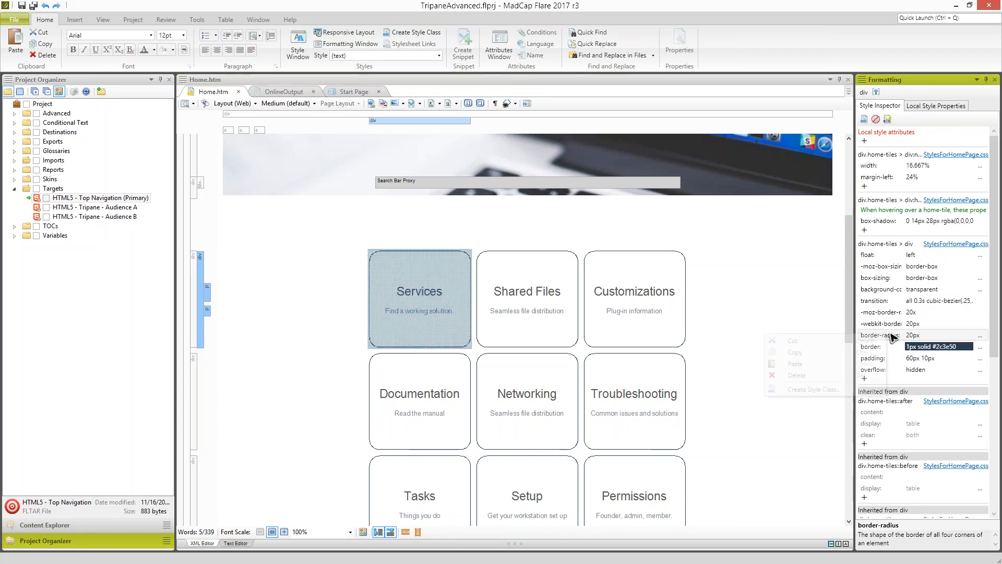
pyautogui.click(827, 376)
# - Set the border of the home tiles to 2px solid #2c3e50 in the div.home-tiles > div style
pyautogui.click(886, 338)
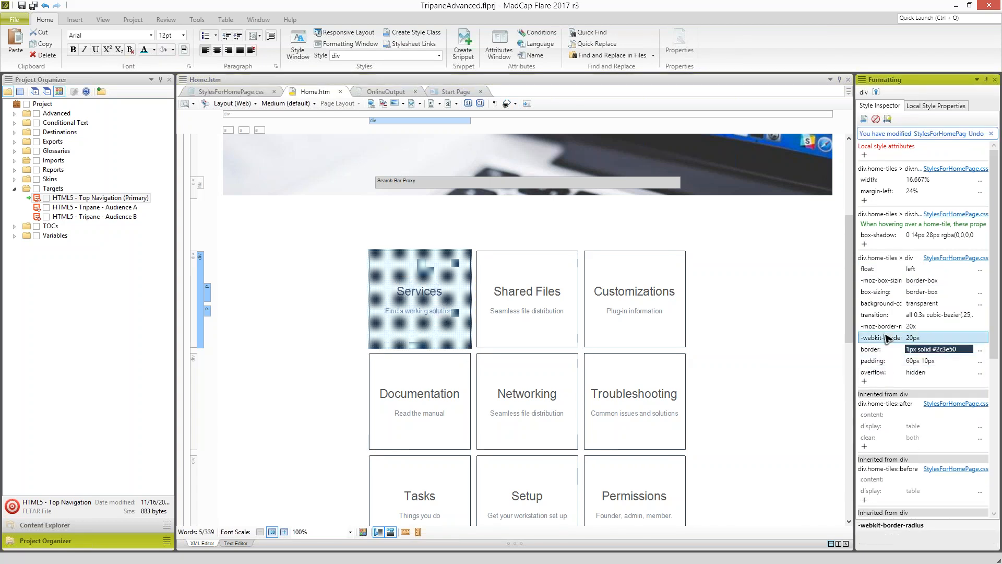
pyautogui.click(909, 350)
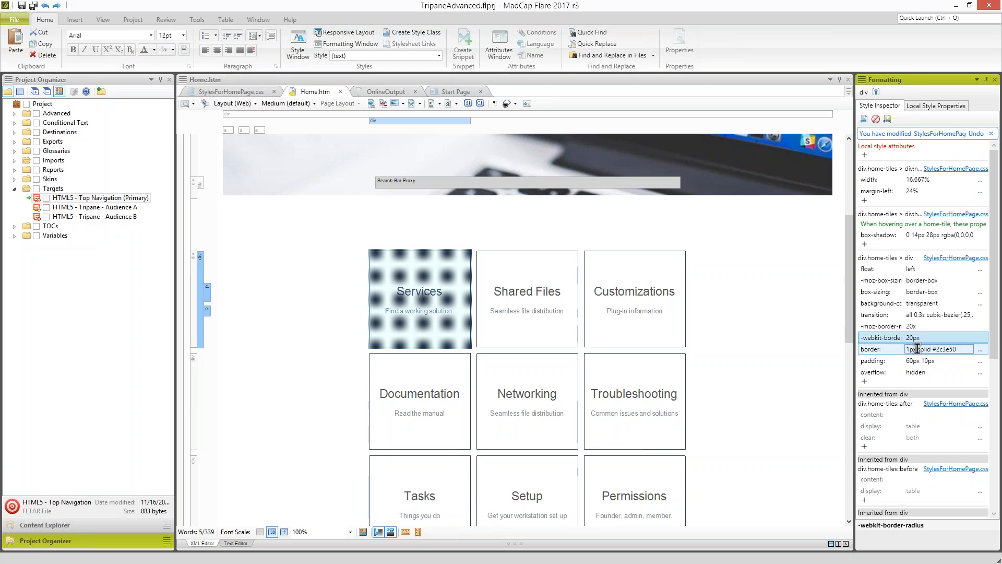
pyautogui.click(953, 349)
pyautogui.write('2')
pyautogui.press('Return')
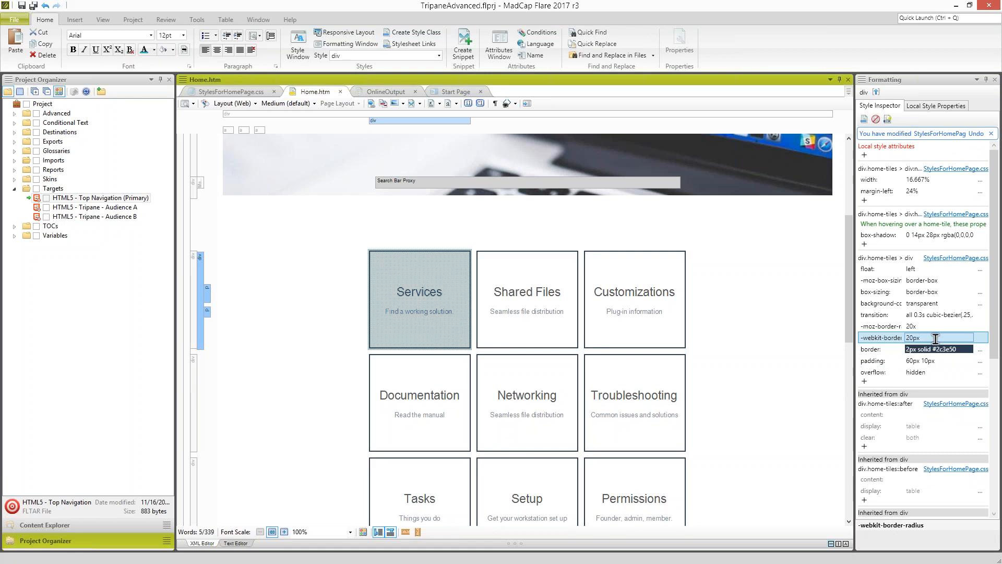
# - Inspect the styles applied to the title and description text of the Services and Shared Files tiles
pyautogui.click(446, 291)
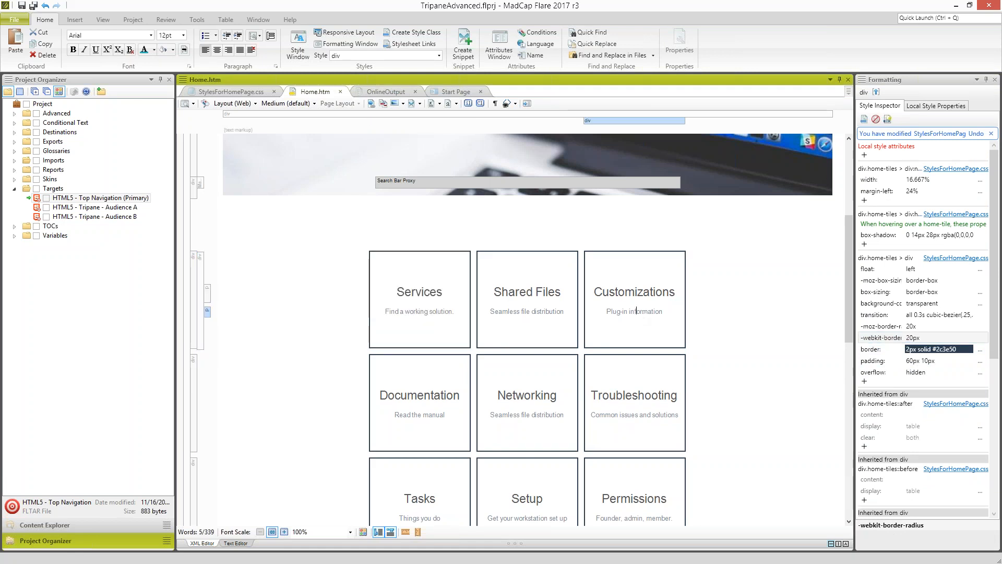
pyautogui.click(429, 290)
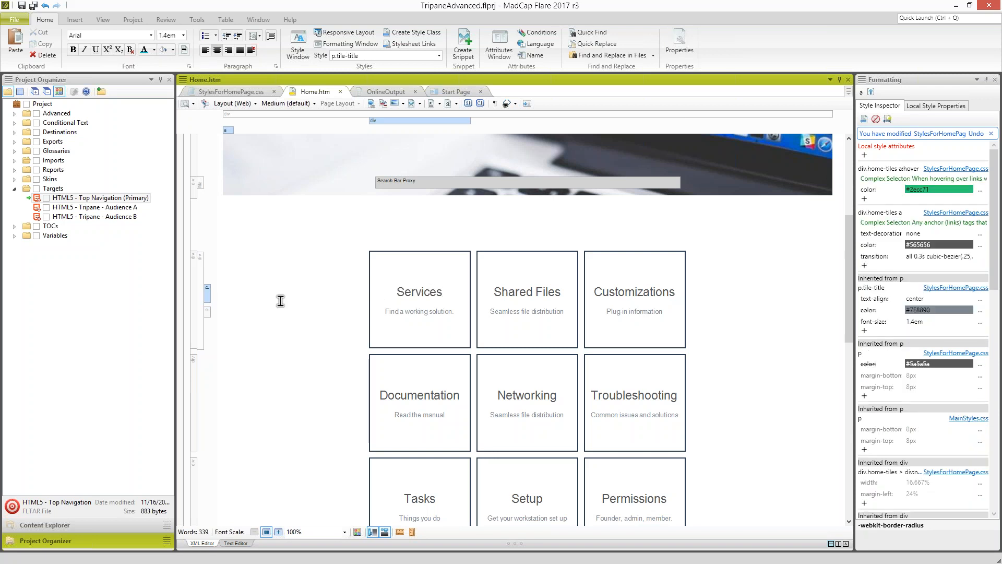
pyautogui.moveTo(401, 293); pyautogui.dragTo(506, 314)
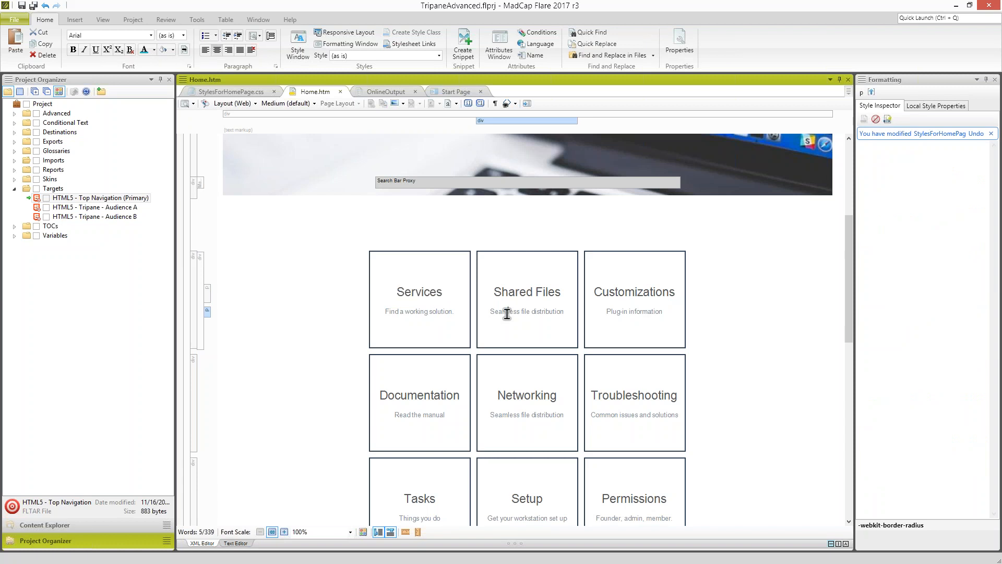
pyautogui.click(509, 294)
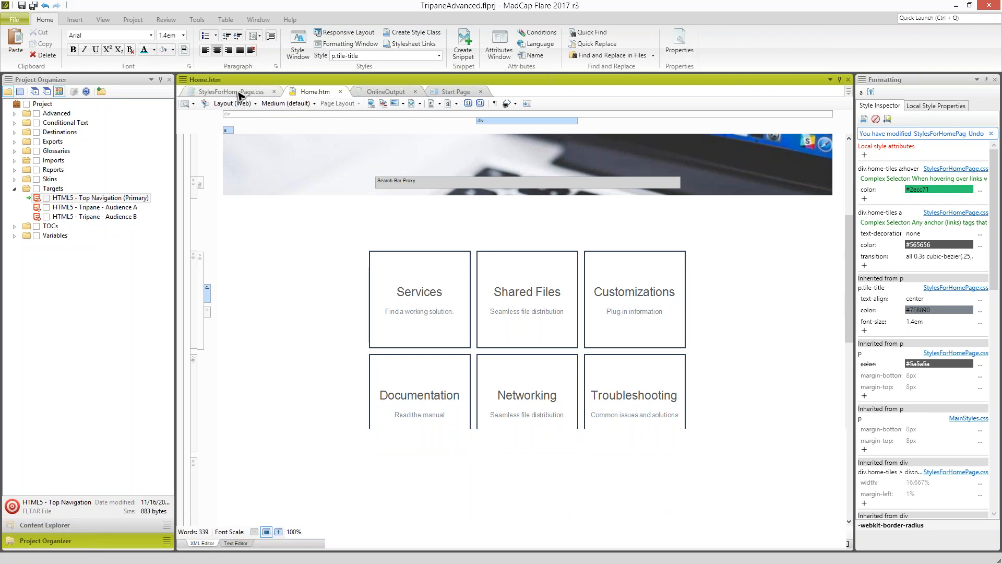
# - Find the tile-content and tile-items paragraph classes in StylesForHomePage.css and inspect their properties
pyautogui.click(239, 92)
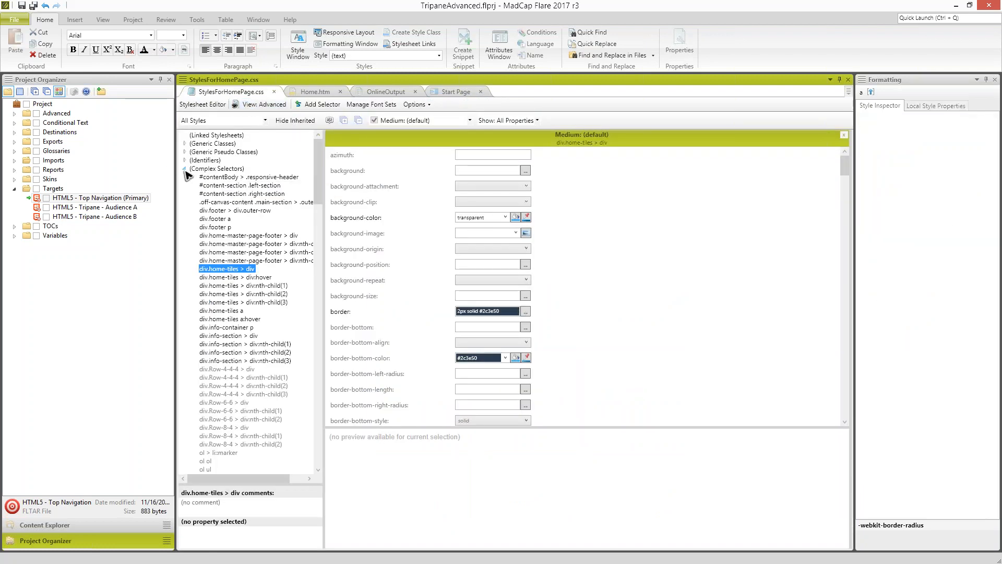
pyautogui.doubleClick(206, 169)
pyautogui.moveTo(316, 203); pyautogui.dragTo(314, 421)
pyautogui.click(184, 405)
pyautogui.scroll(-9, 243, 398)
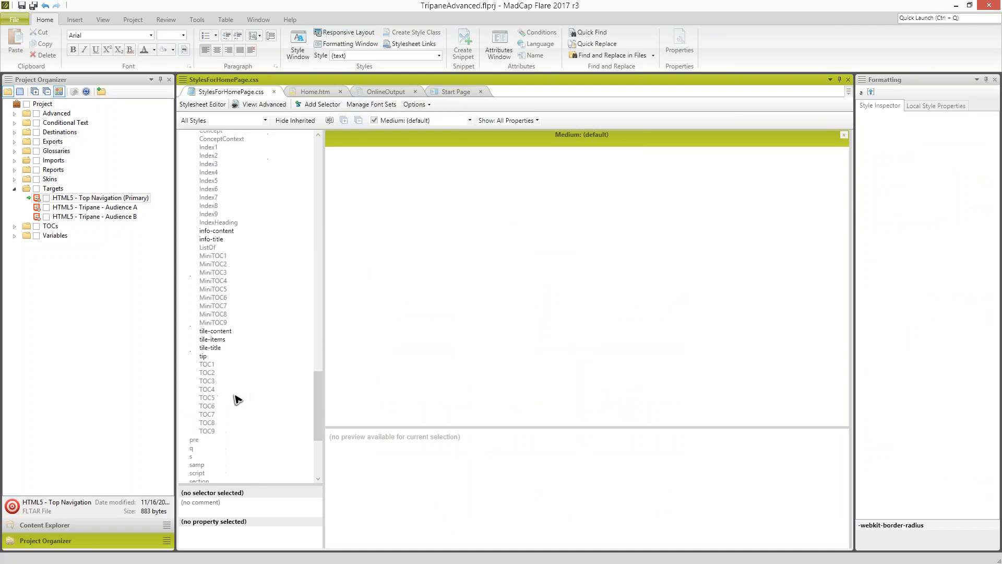
pyautogui.click(216, 332)
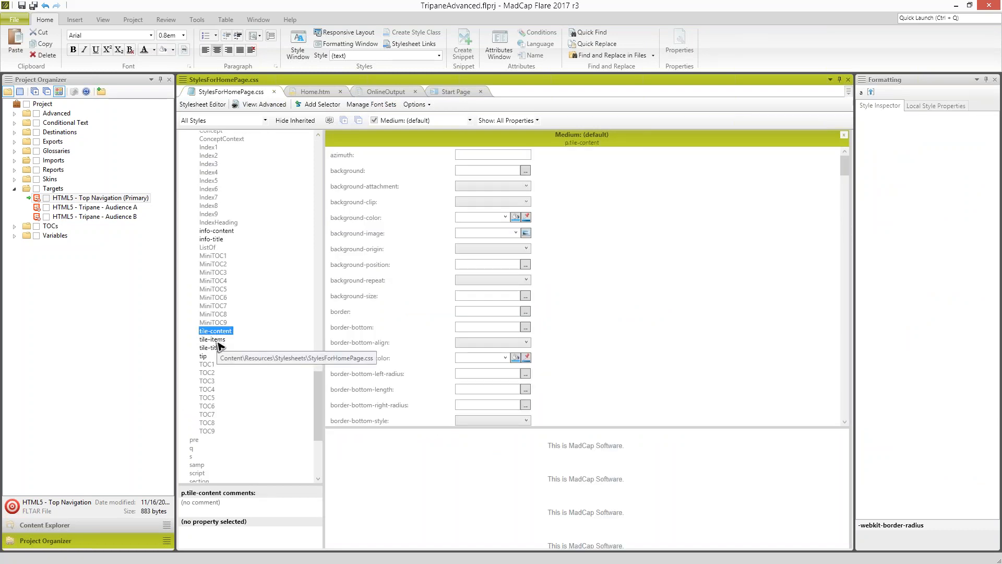
pyautogui.click(216, 340)
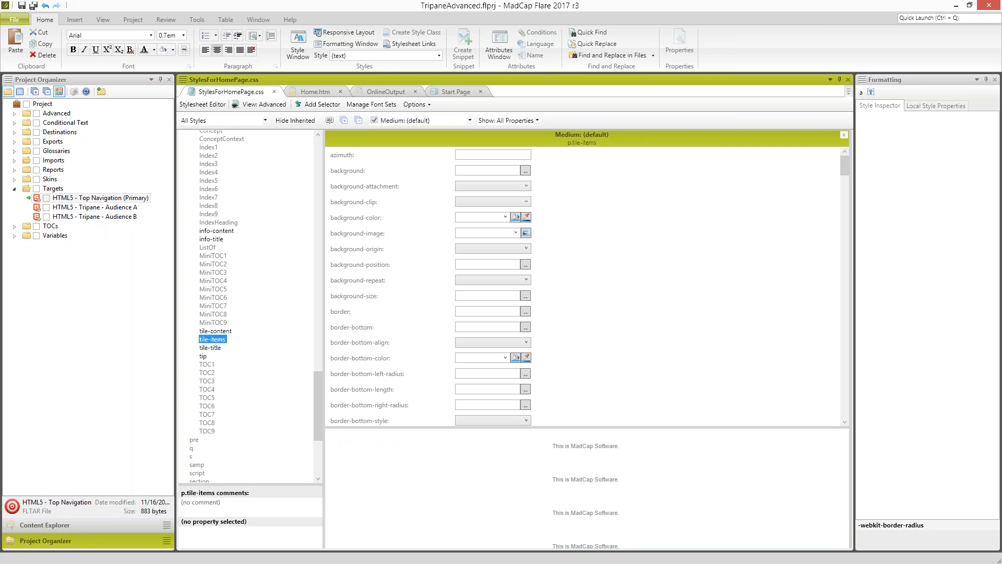
# - Return to Home.htm and set the font size of the p.tile-title style to 1.6em from the Services tile title
pyautogui.click(315, 92)
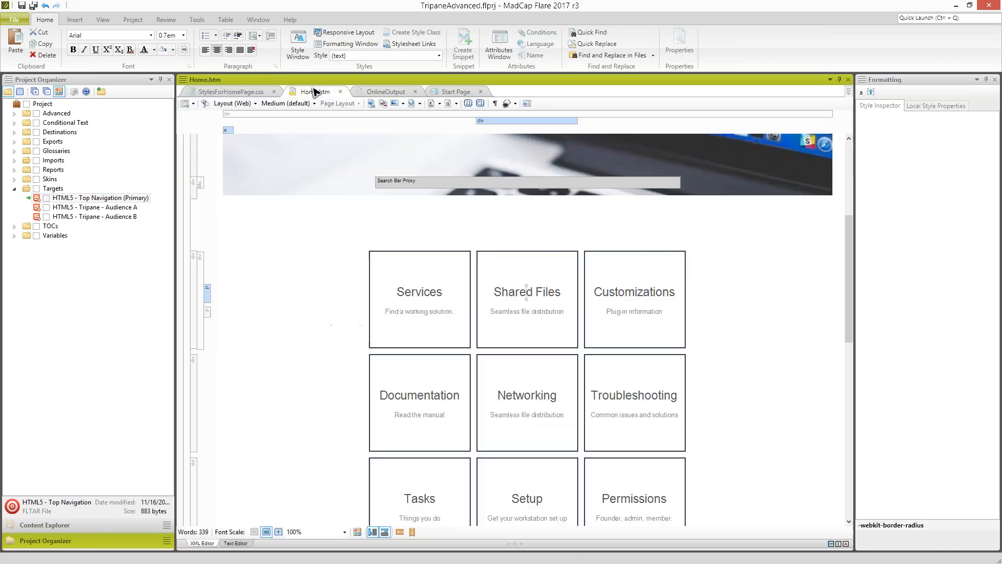
pyautogui.click(423, 289)
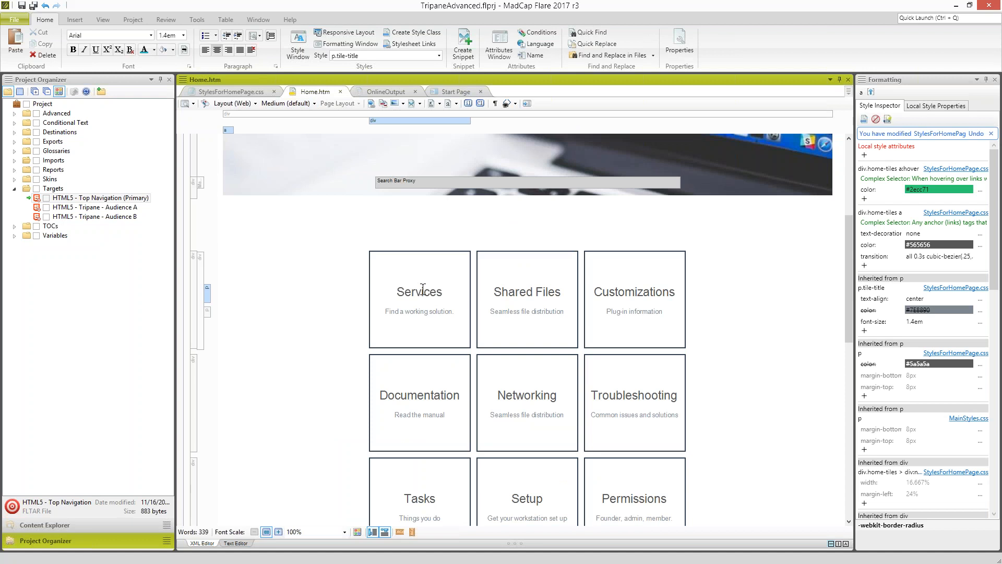
pyautogui.click(914, 321)
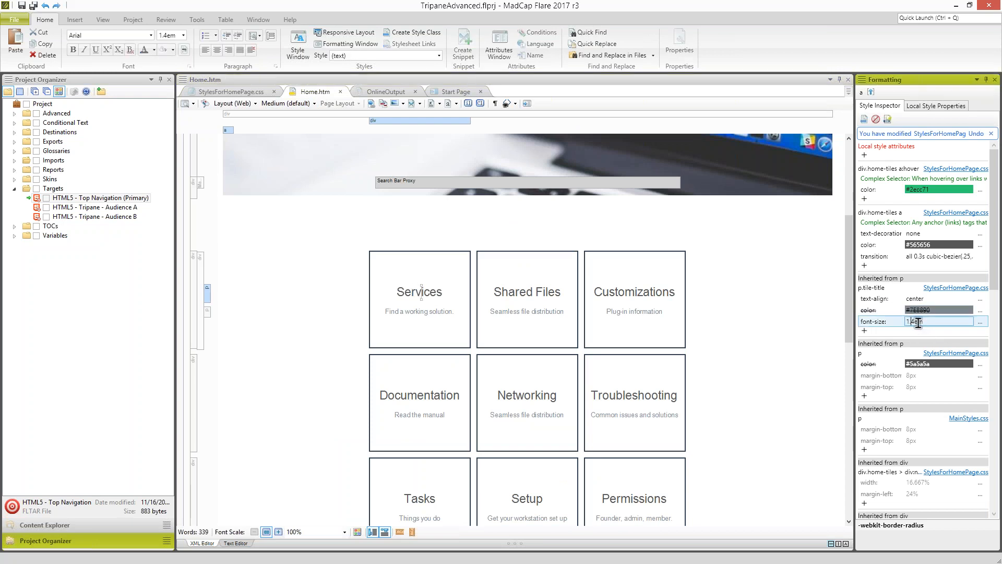
pyautogui.press('BackSpace')
pyautogui.press('BackSpace')
pyautogui.press('BackSpace')
pyautogui.write('6em')
pyautogui.press('Return')
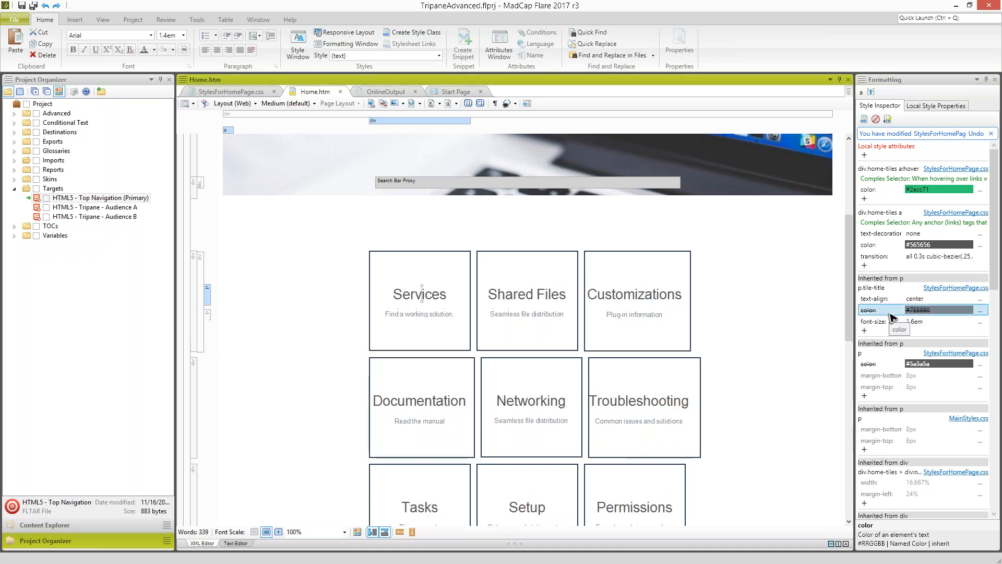
# - Set the p.tile-title font size back to 1.4em
pyautogui.click(917, 321)
pyautogui.press('BackSpace')
pyautogui.write('4')
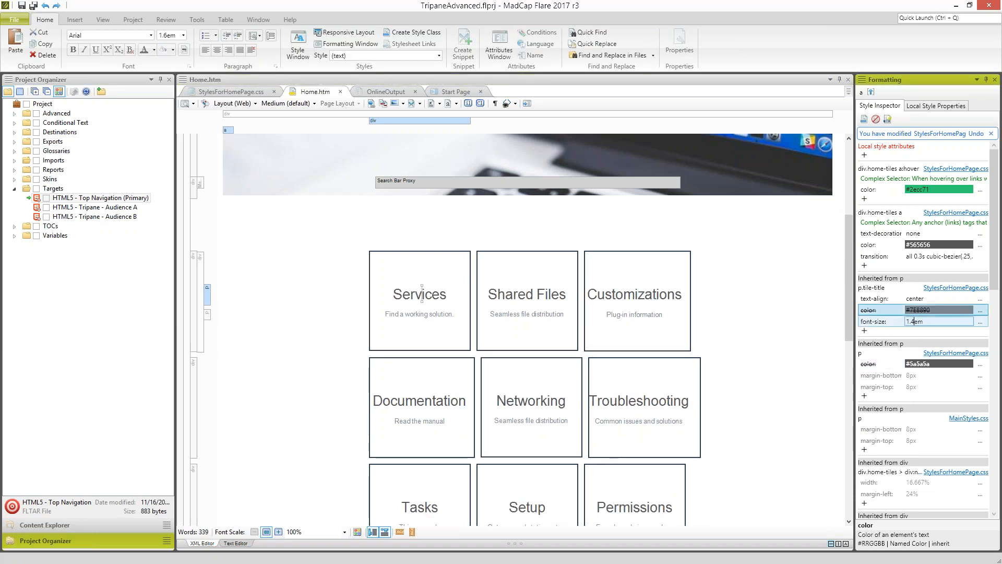
pyautogui.press('Return')
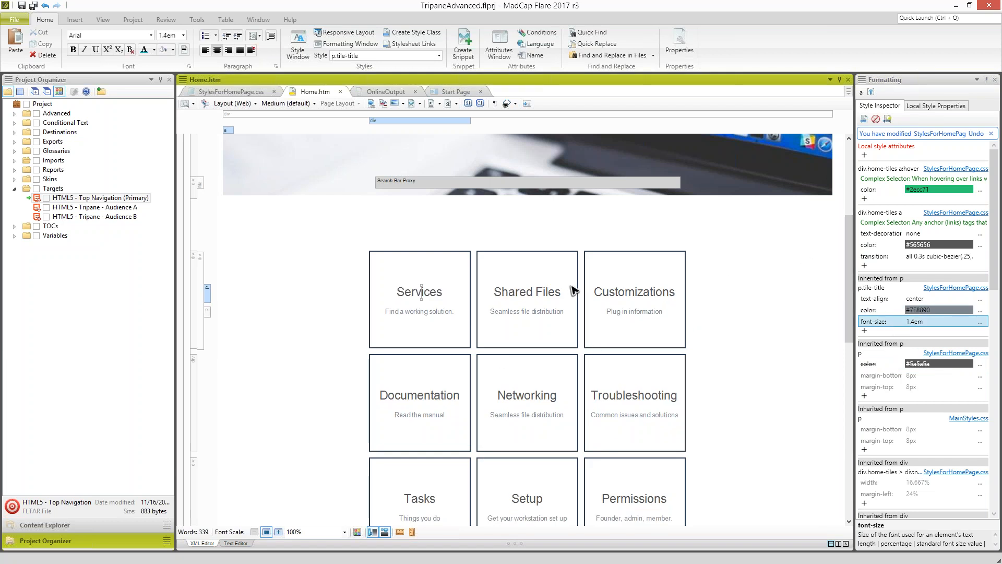
# - Open the Responsive Layout window for the Shared Files tile in Home.htm and close the Formatting window
pyautogui.moveTo(850, 269); pyautogui.dragTo(839, 397)
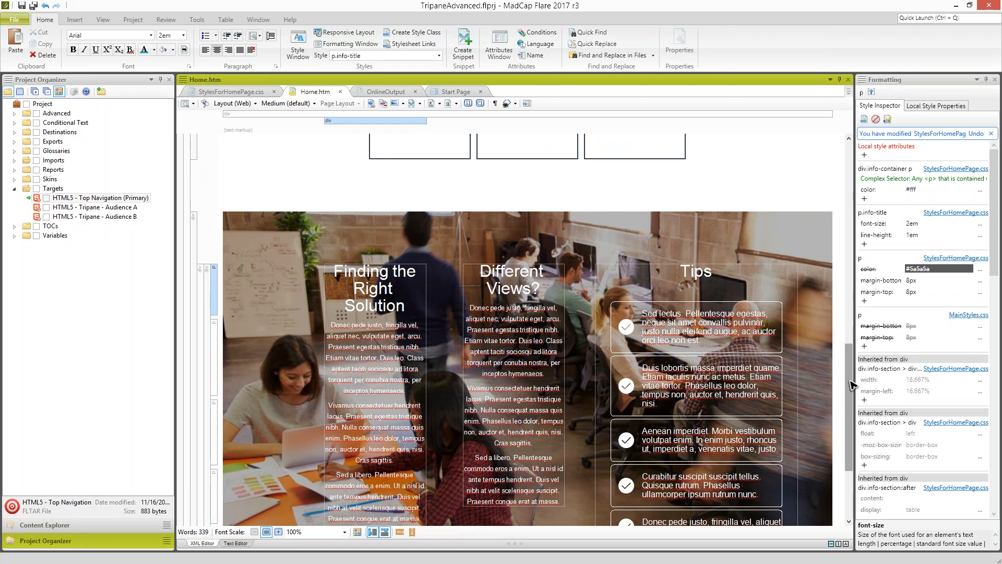
pyautogui.moveTo(853, 376); pyautogui.dragTo(848, 278)
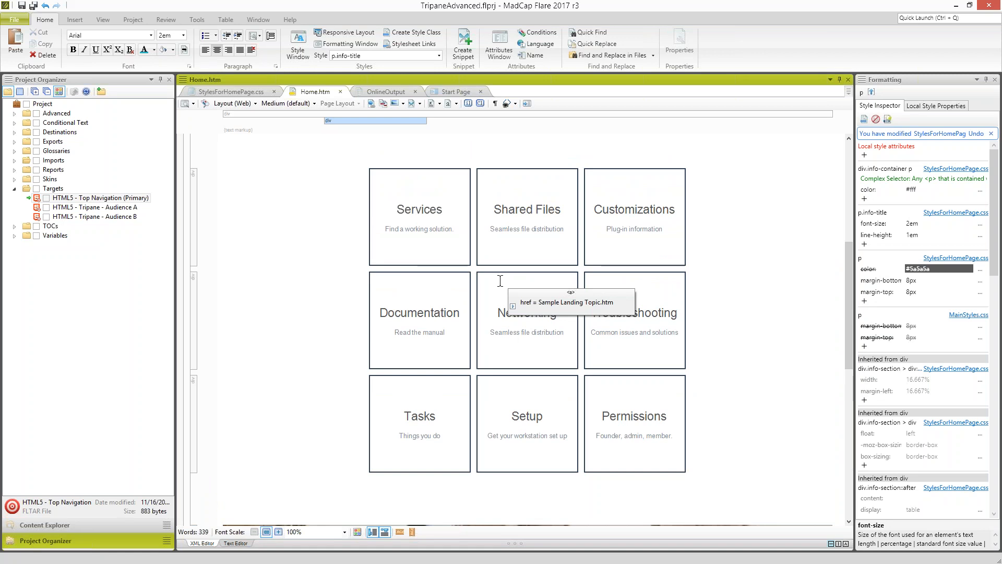
pyautogui.click(540, 228)
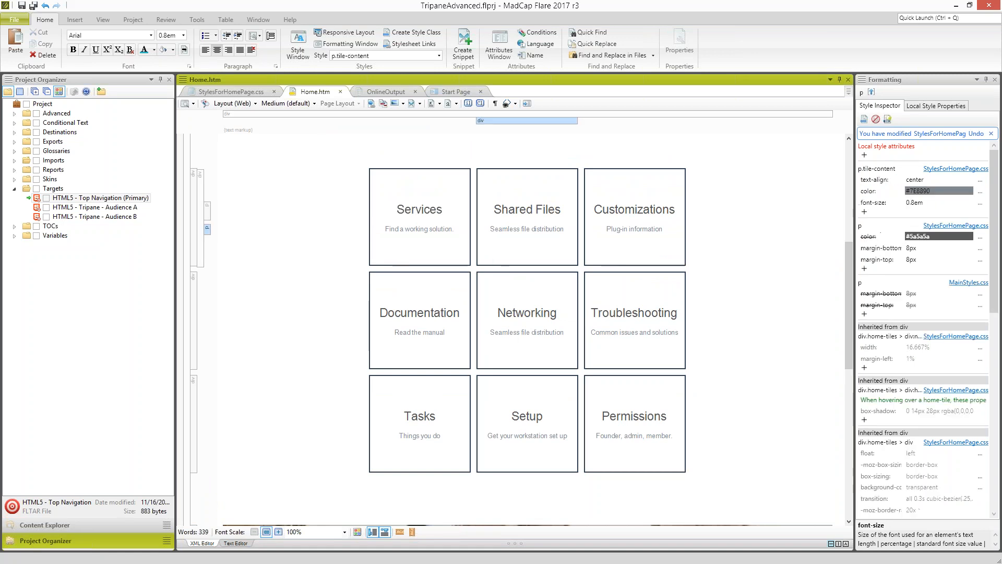
pyautogui.click(346, 34)
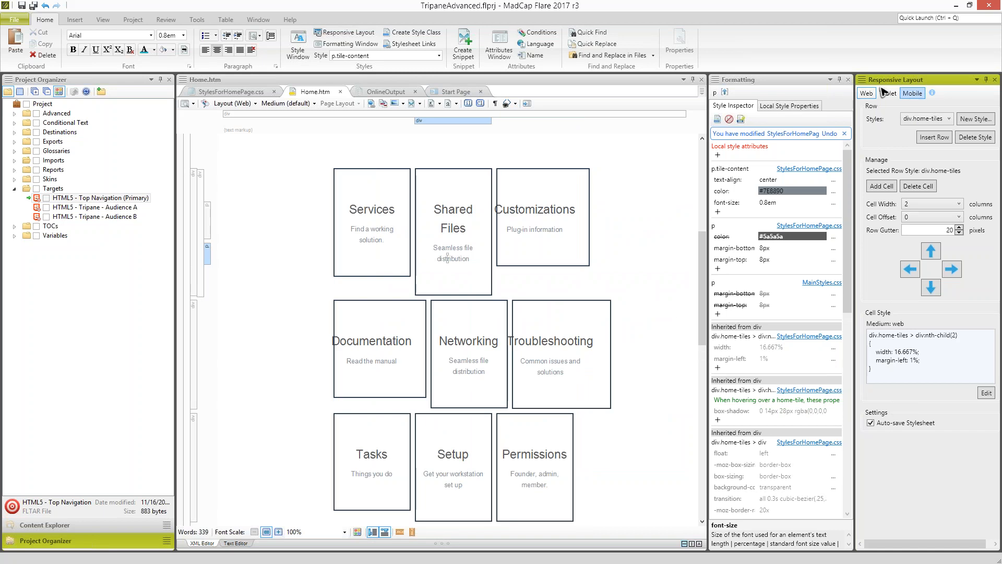
pyautogui.click(848, 79)
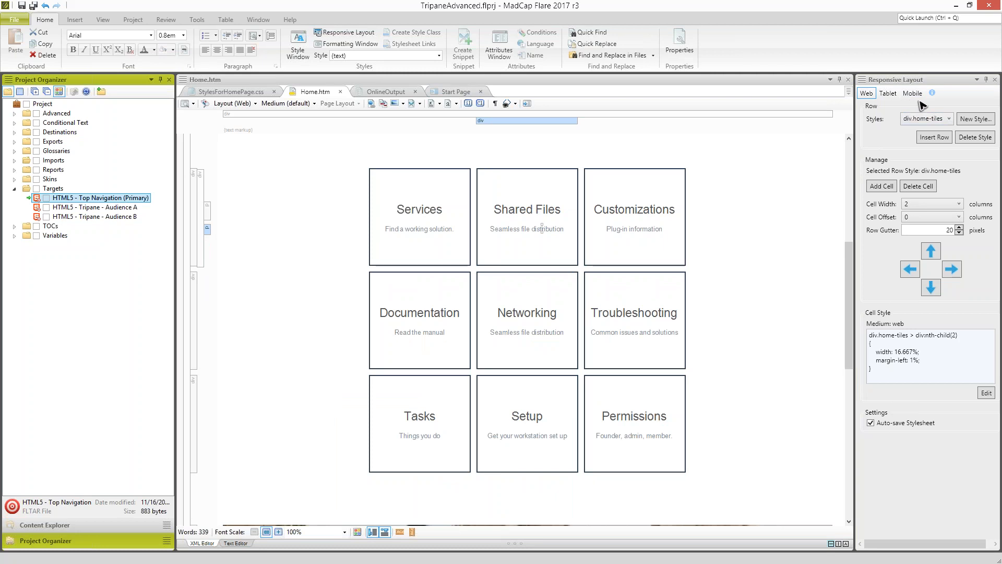
# - Compare the tile cell settings in the Web and Mobile layouts, checking the Customizations and Services tiles
pyautogui.moveTo(849, 262); pyautogui.dragTo(851, 257)
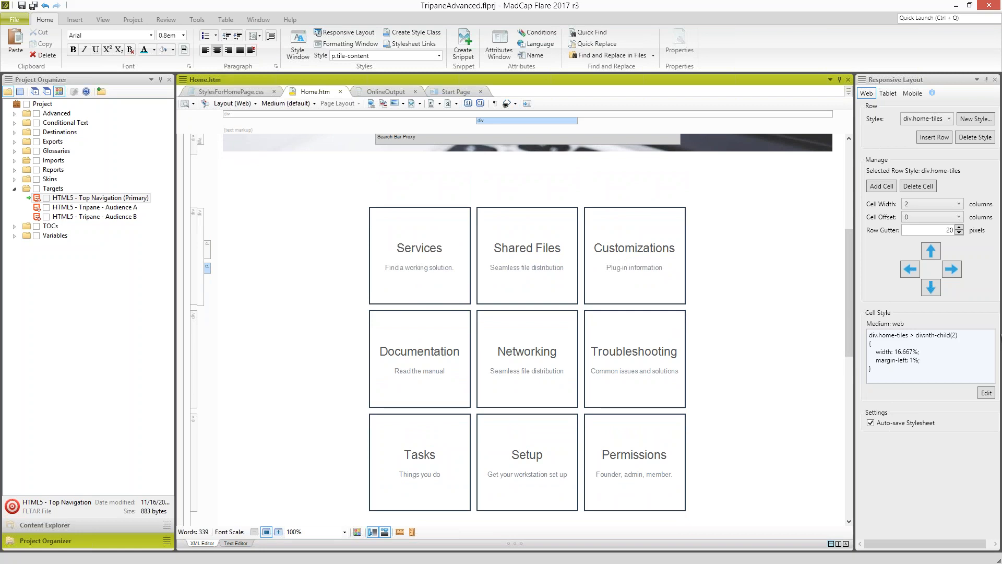
pyautogui.click(624, 250)
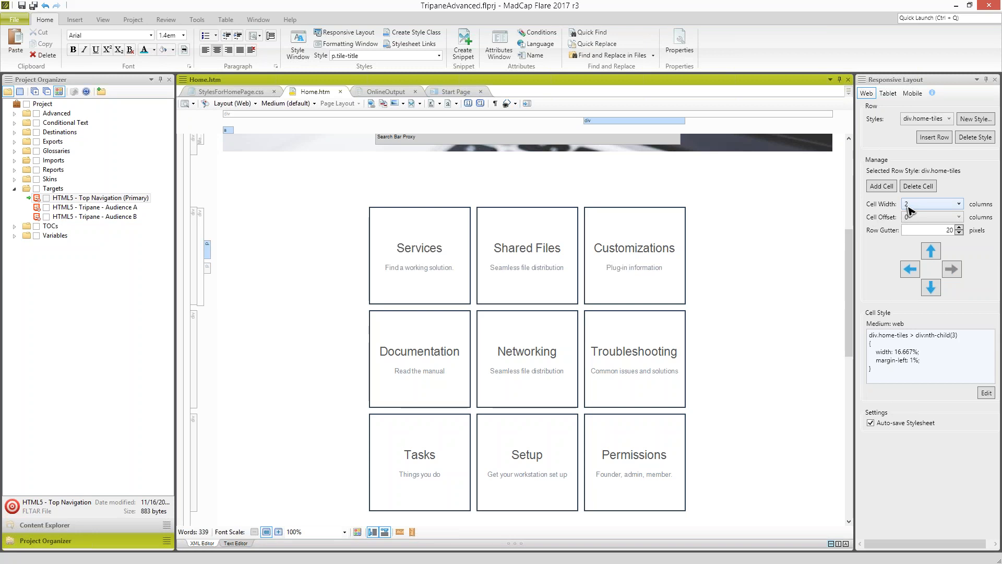
pyautogui.click(911, 97)
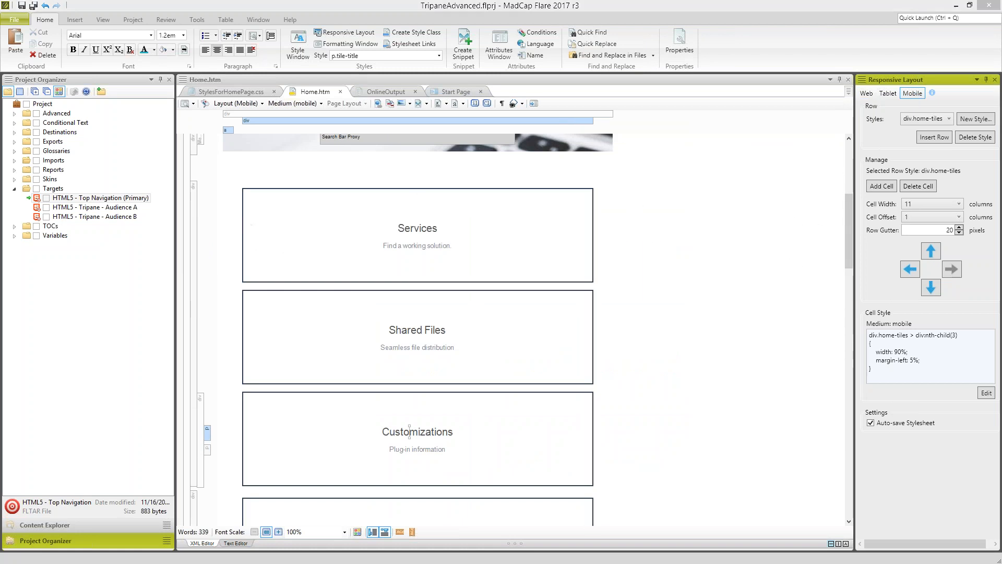
pyautogui.click(452, 245)
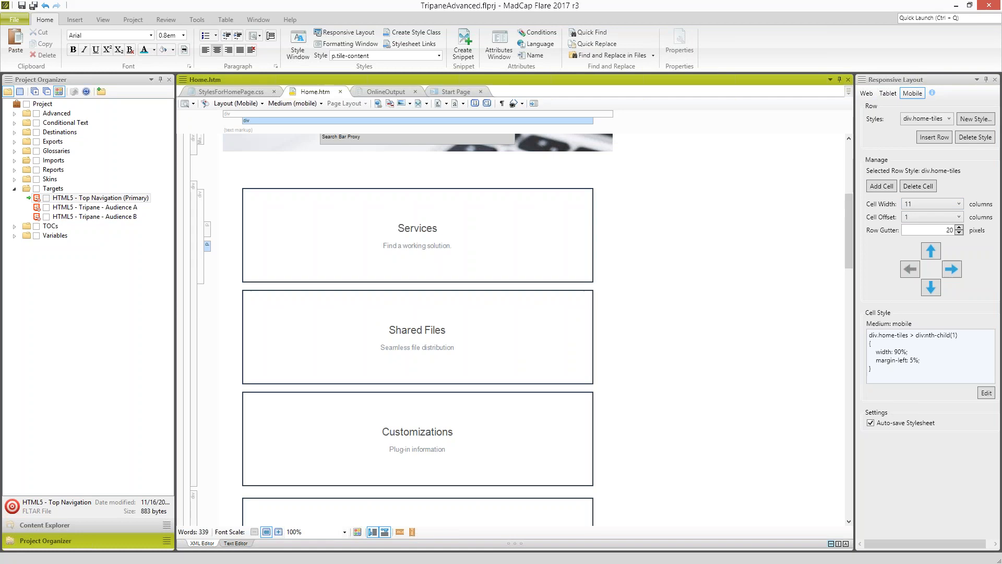
# - Review the narrow mobile view of the Knowledge Base home page in the browser through its tiles, and return to Flare
pyautogui.moveTo(0, 250); pyautogui.dragTo(456, 53)
pyautogui.moveTo(584, 281); pyautogui.dragTo(403, 287)
pyautogui.scroll(-2, 331, 384)
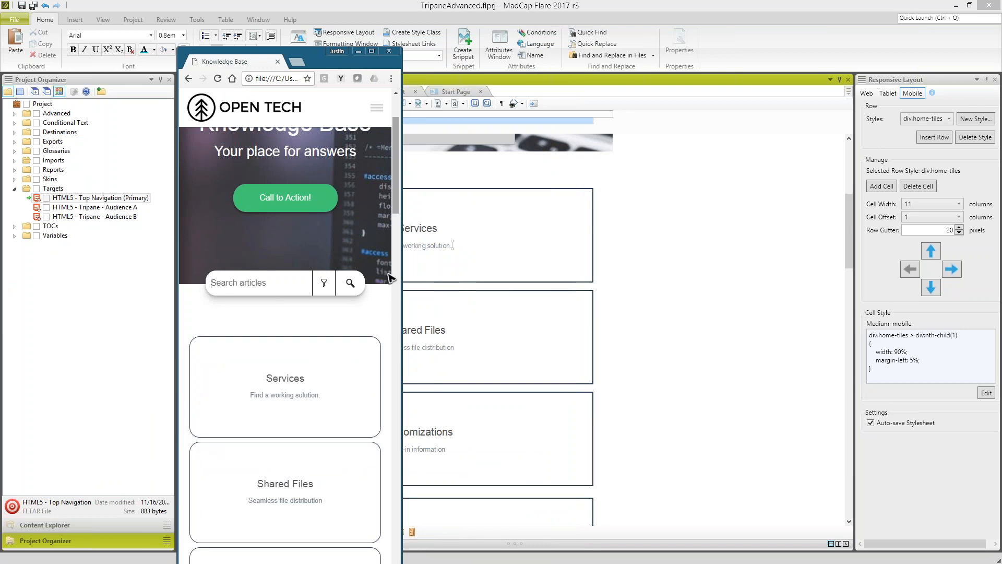
pyautogui.scroll(-6, 390, 381)
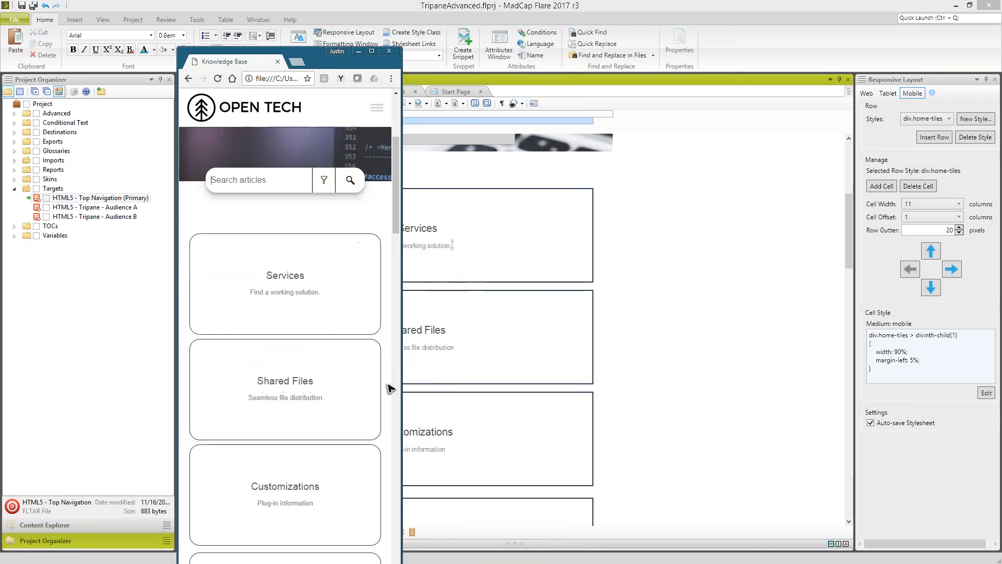
pyautogui.scroll(-2, 388, 396)
pyautogui.scroll(4, 385, 405)
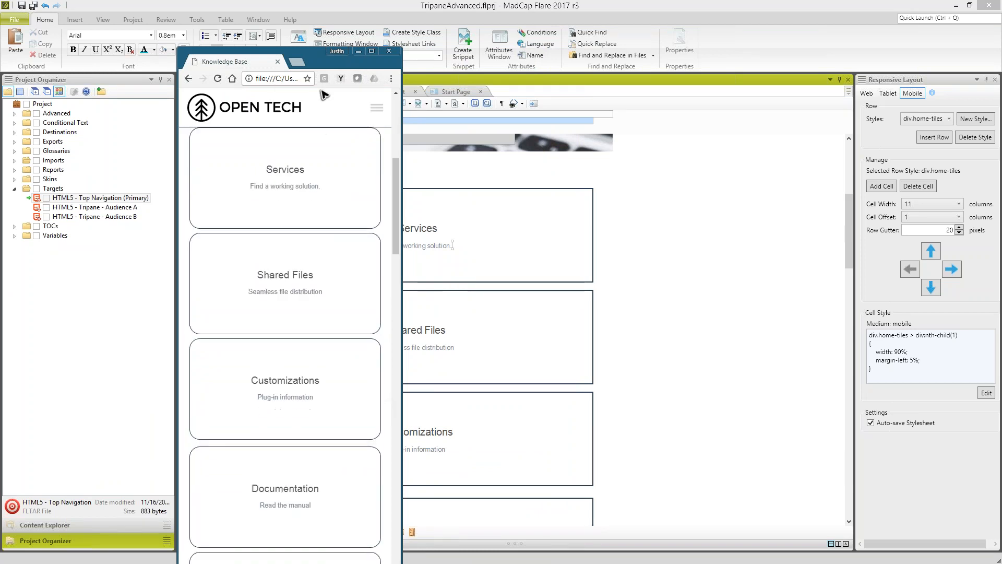
pyautogui.moveTo(324, 52); pyautogui.dragTo(210, 94)
pyautogui.click(65, 139)
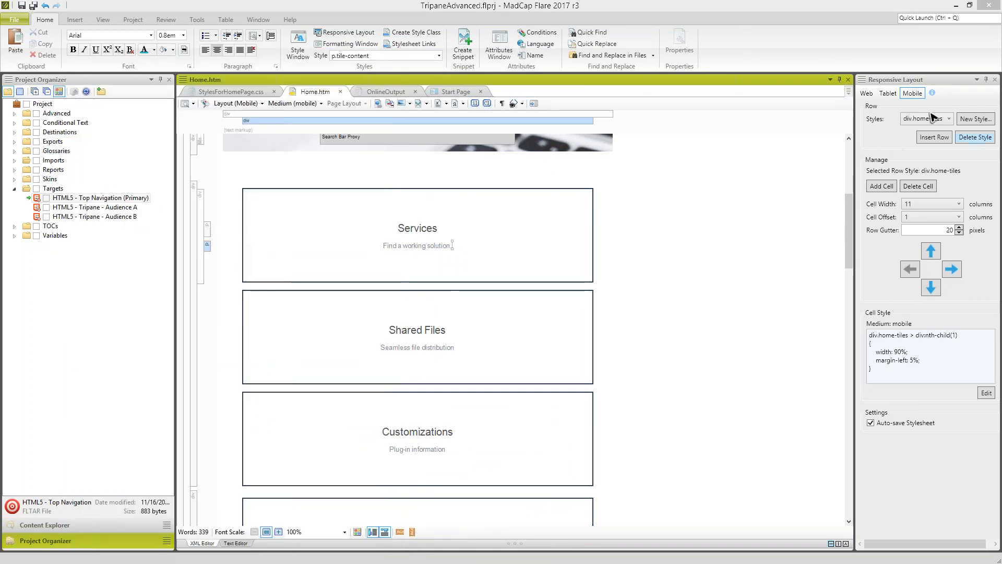
# - In the Web layout of Home.htm, shift the Networking tile left, and move it right to the end of its row
pyautogui.click(867, 93)
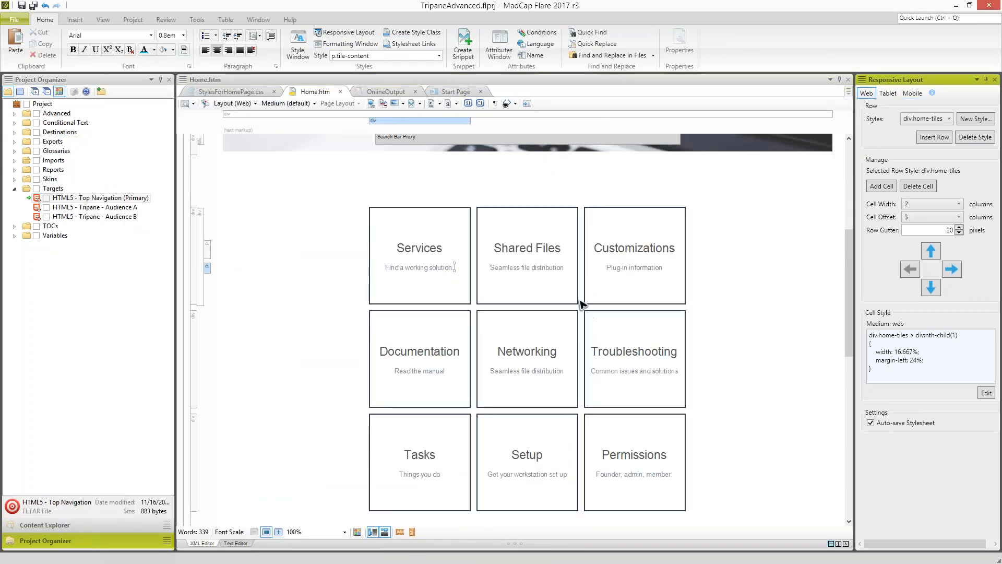
pyautogui.click(552, 295)
pyautogui.click(538, 371)
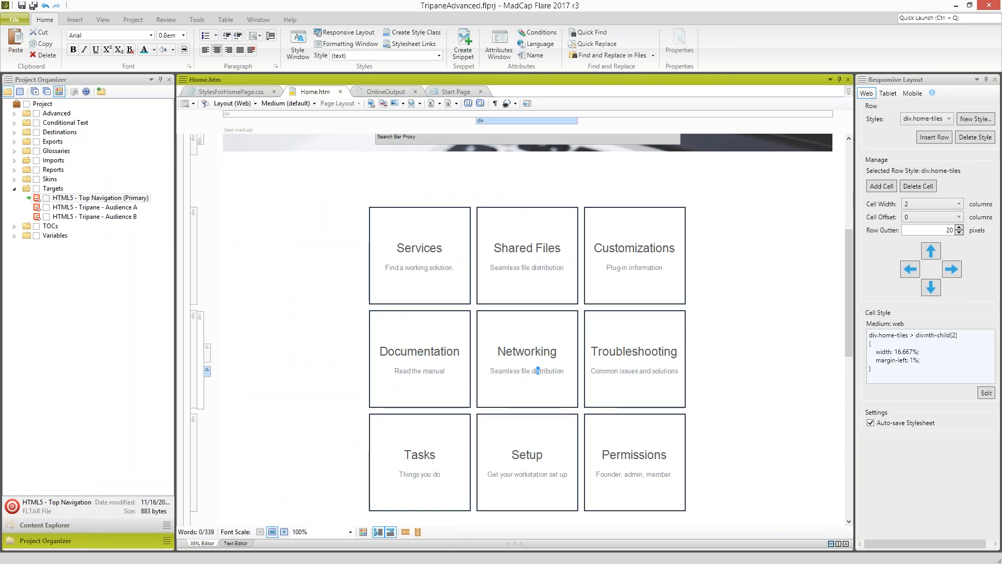
pyautogui.click(908, 270)
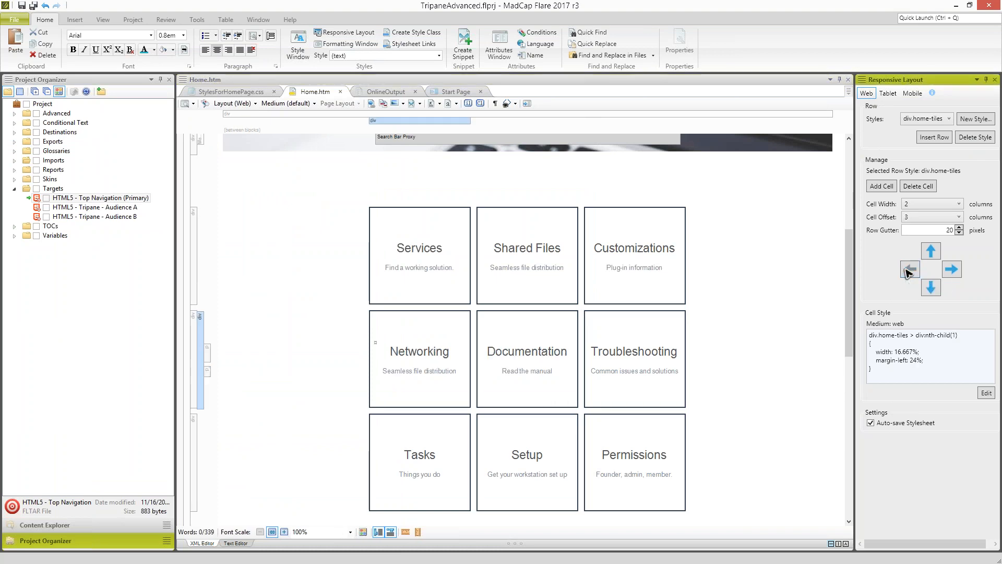
pyautogui.click(955, 269)
pyautogui.click(955, 268)
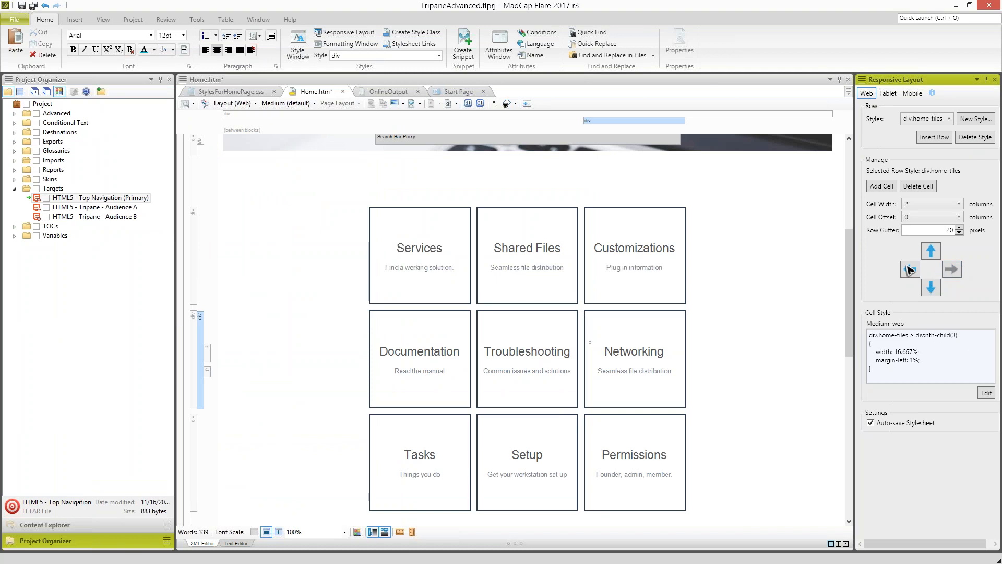
# - Move the Documentation, Troubleshooting and Networking row above the Services row in Home.htm and save the topic
pyautogui.click(461, 360)
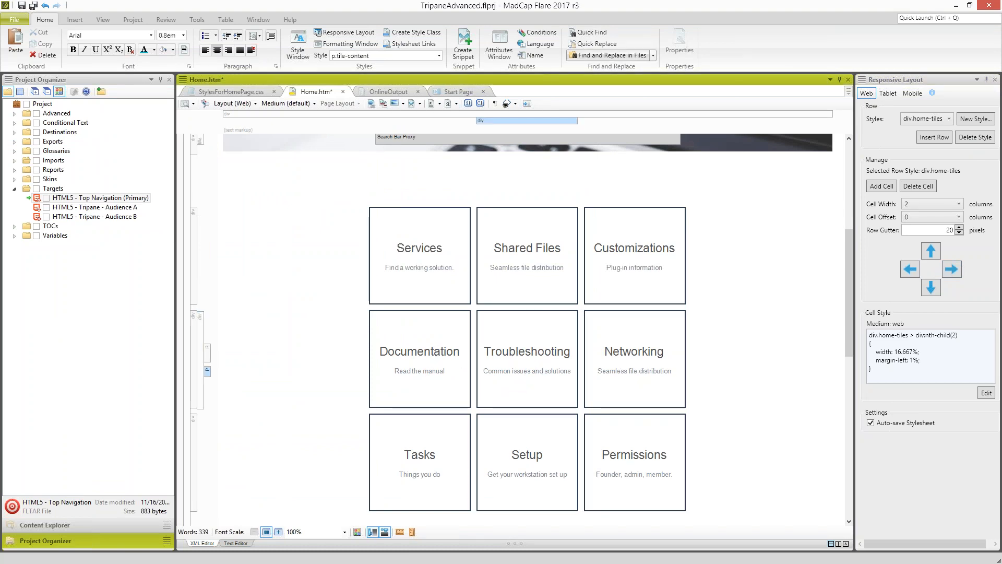
pyautogui.click(930, 253)
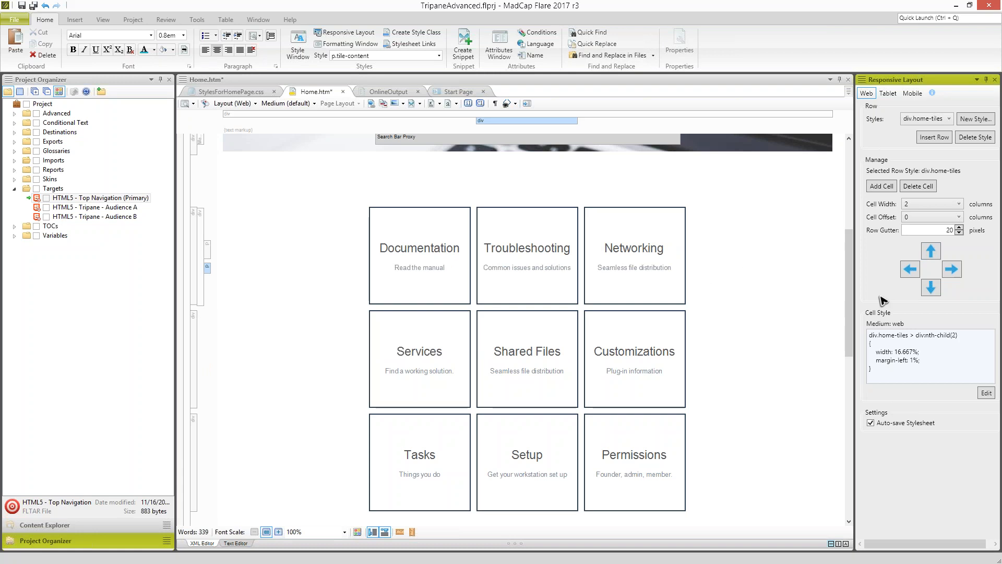
pyautogui.click(930, 288)
pyautogui.click(931, 252)
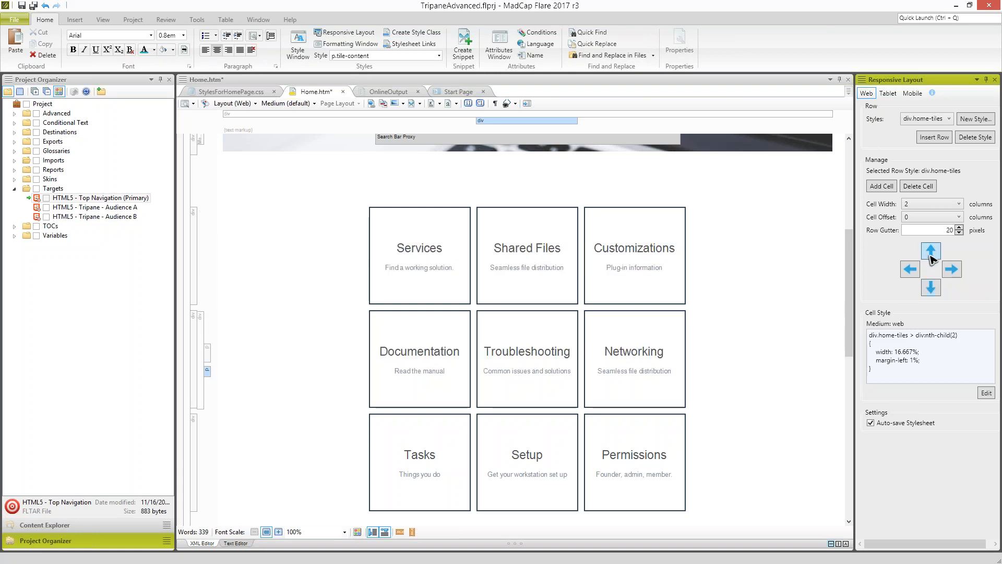
pyautogui.click(610, 267)
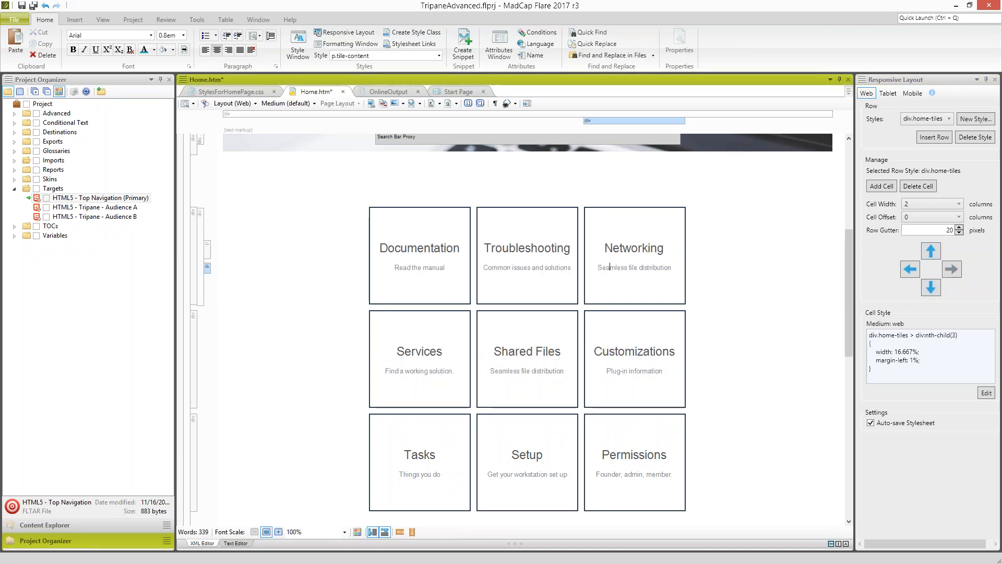
pyautogui.hotkey('ctrl', 's')
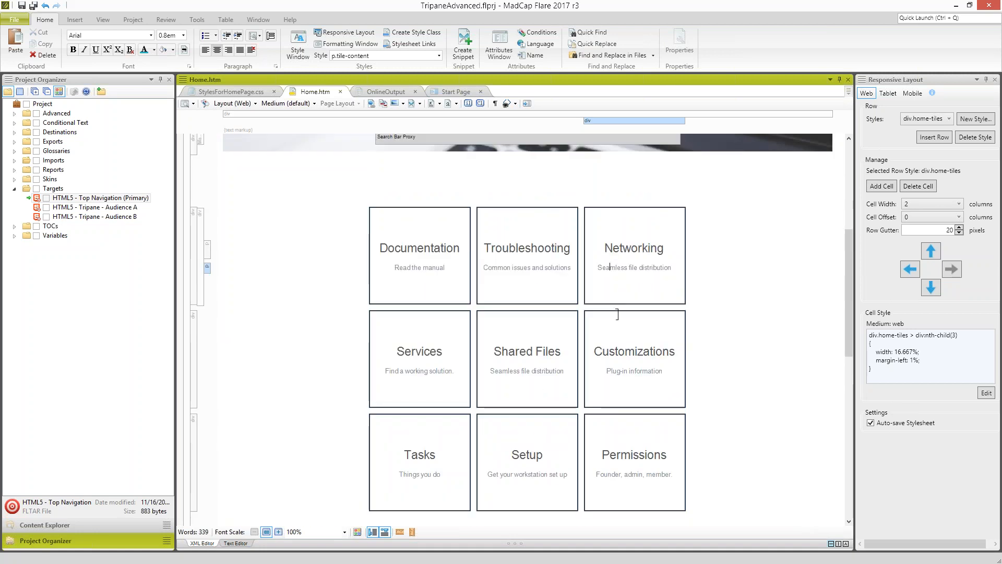
# - Examine the title and description text of the Networking and Customizations tiles, and review Home.htm from the banner to the Tips section
pyautogui.doubleClick(638, 249)
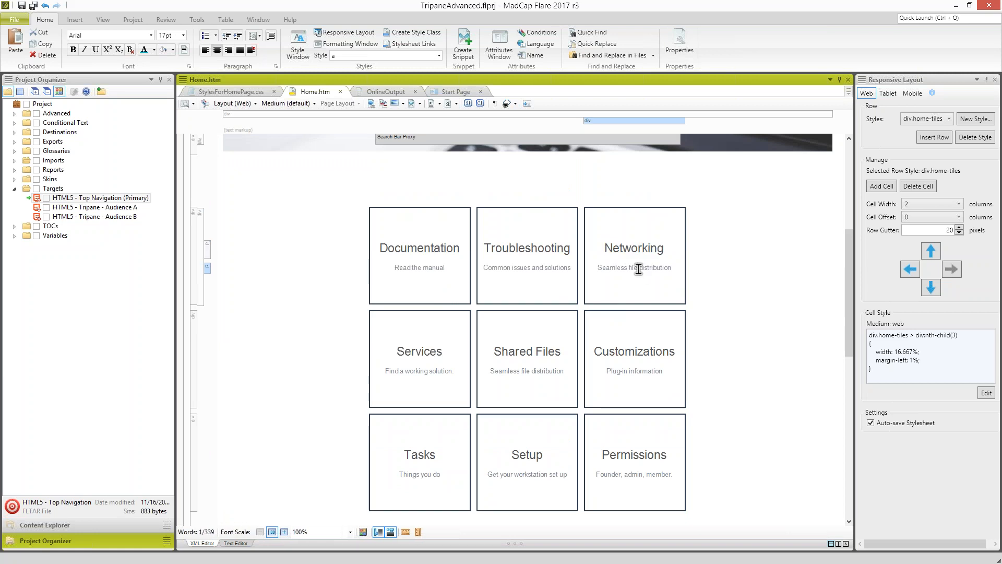
pyautogui.click(637, 269)
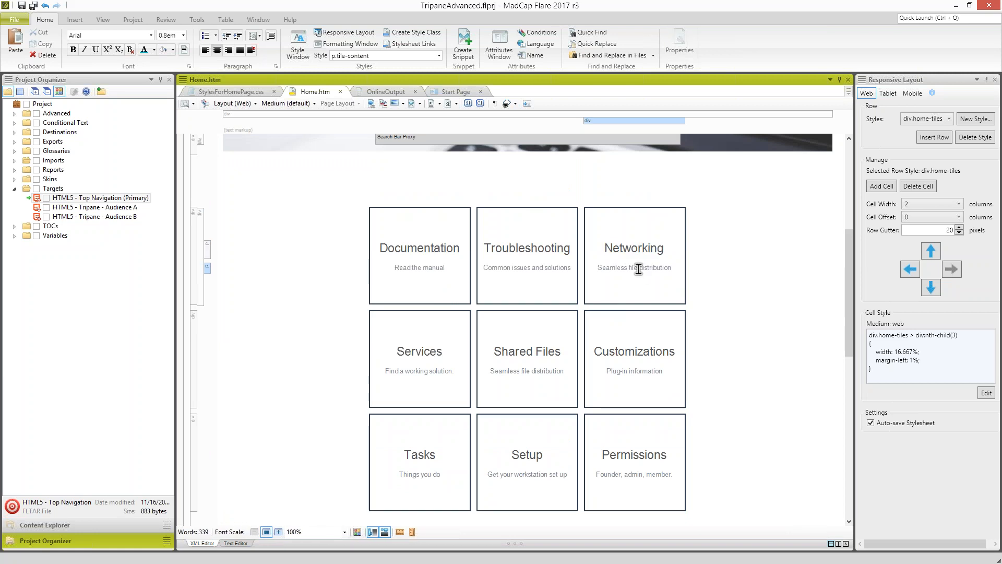
pyautogui.doubleClick(634, 351)
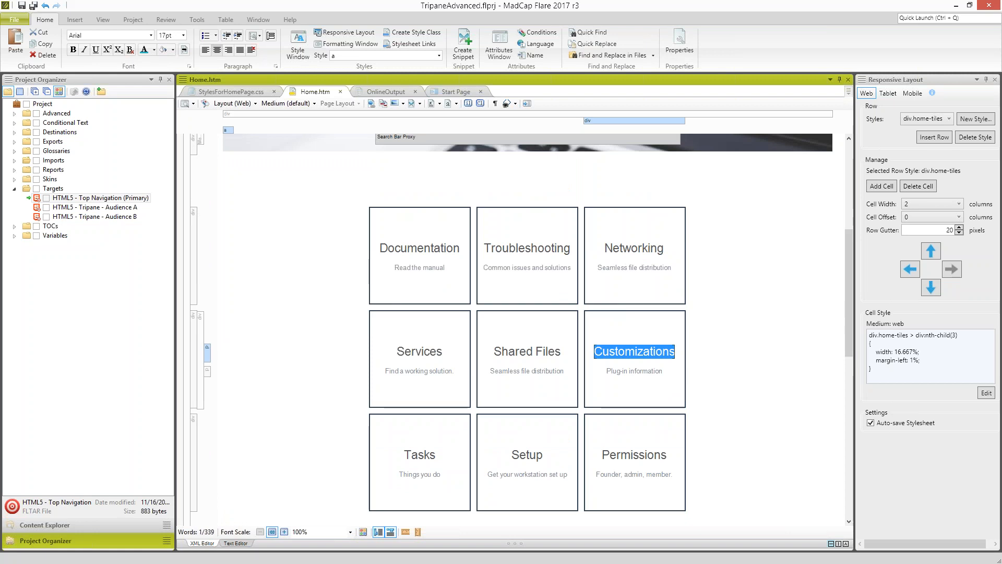
pyautogui.click(635, 370)
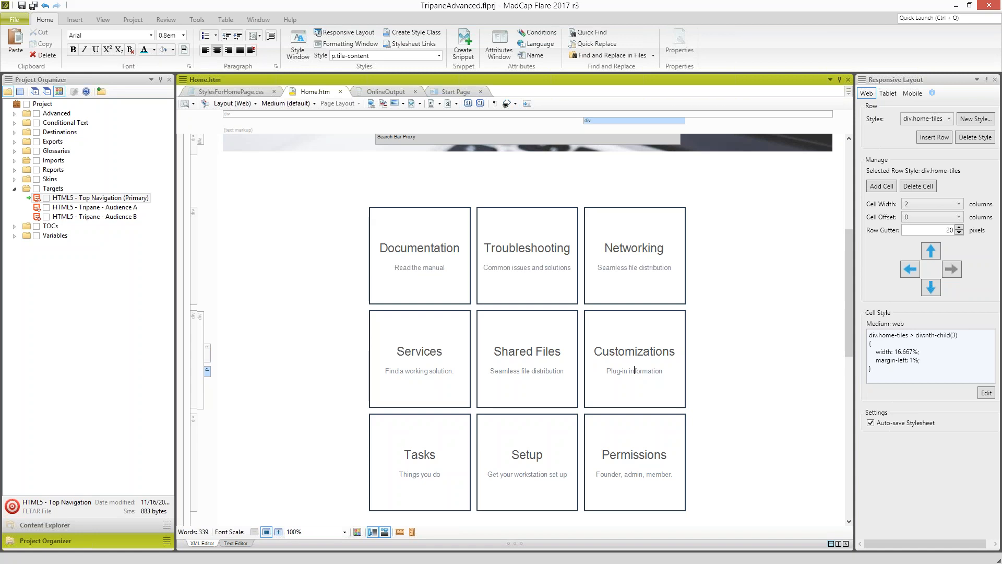
pyautogui.scroll(5, 628, 366)
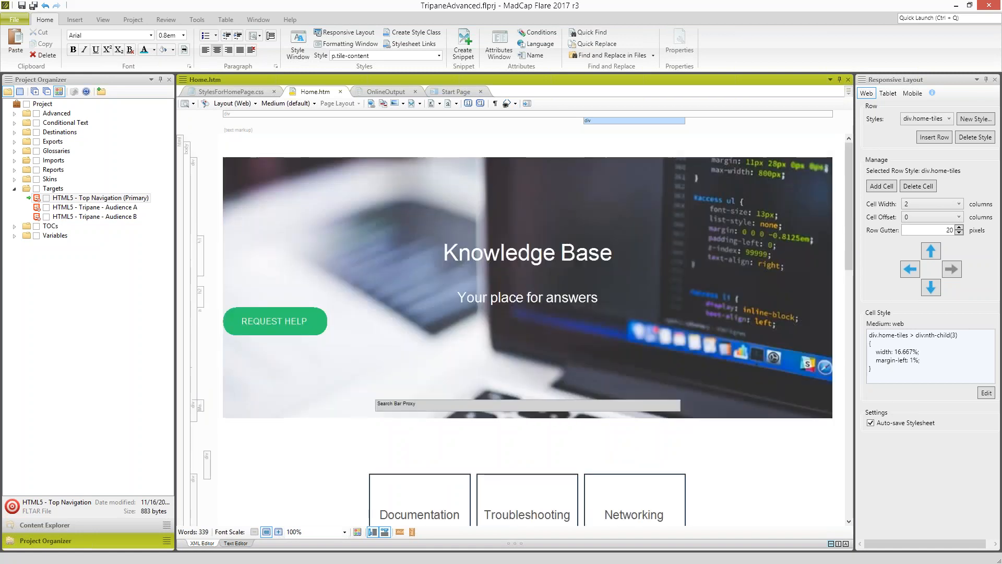
pyautogui.scroll(-7, 628, 366)
pyautogui.scroll(-5, 849, 425)
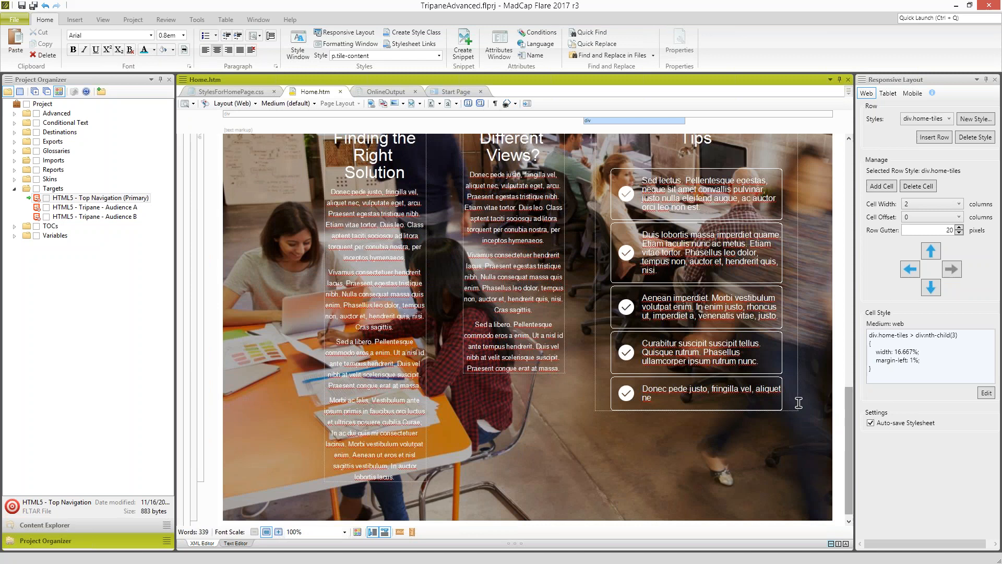
# - Open the HomePage.flmsp and OtherTopics.flmsp master pages from the MasterPages folder under Resources
pyautogui.click(131, 527)
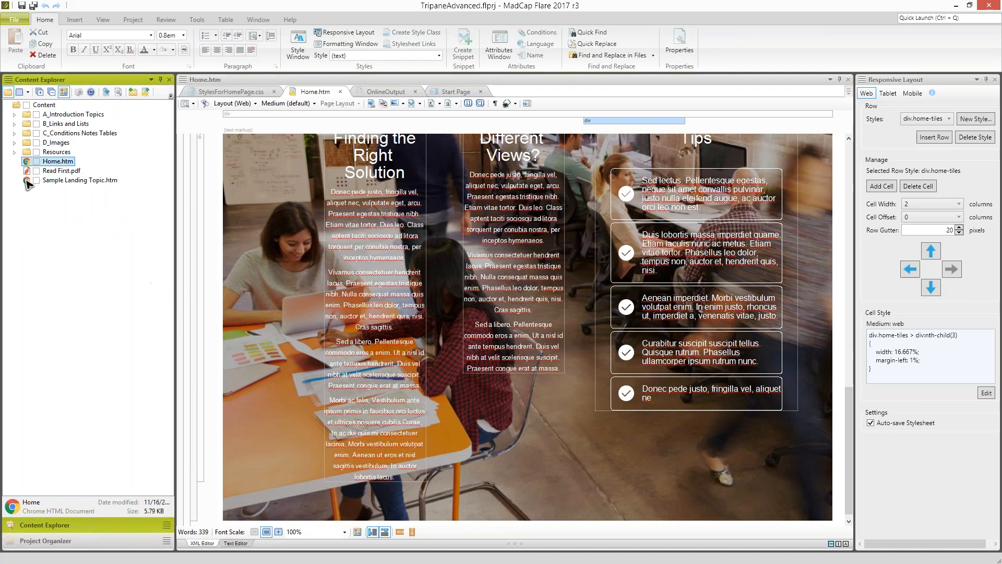
pyautogui.click(14, 152)
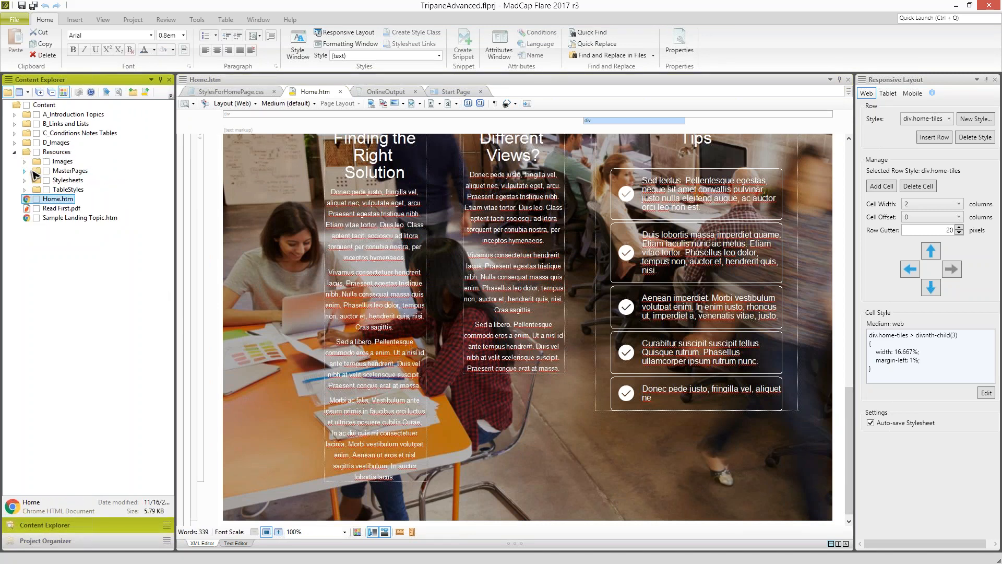
pyautogui.click(24, 171)
pyautogui.click(66, 182)
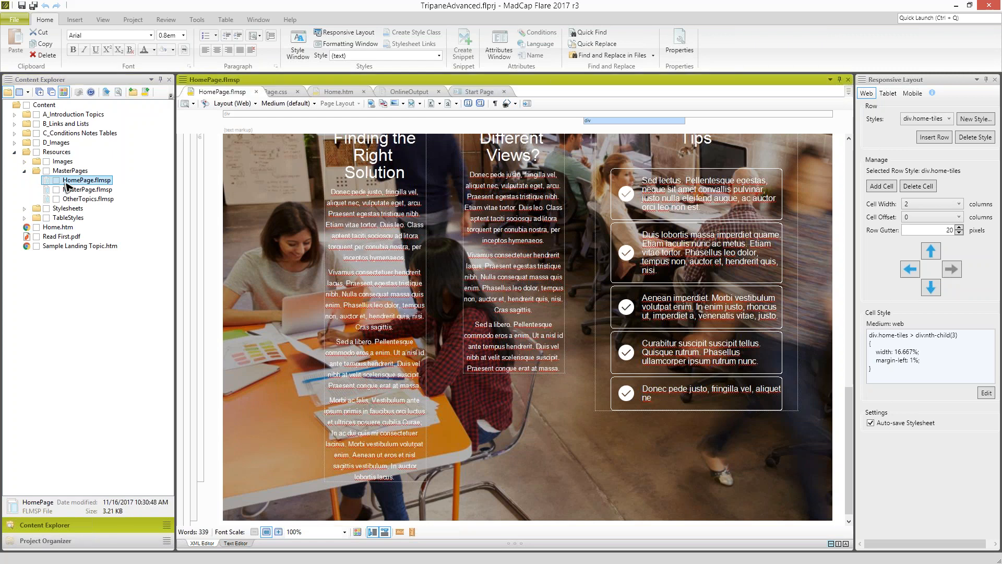
pyautogui.doubleClick(67, 182)
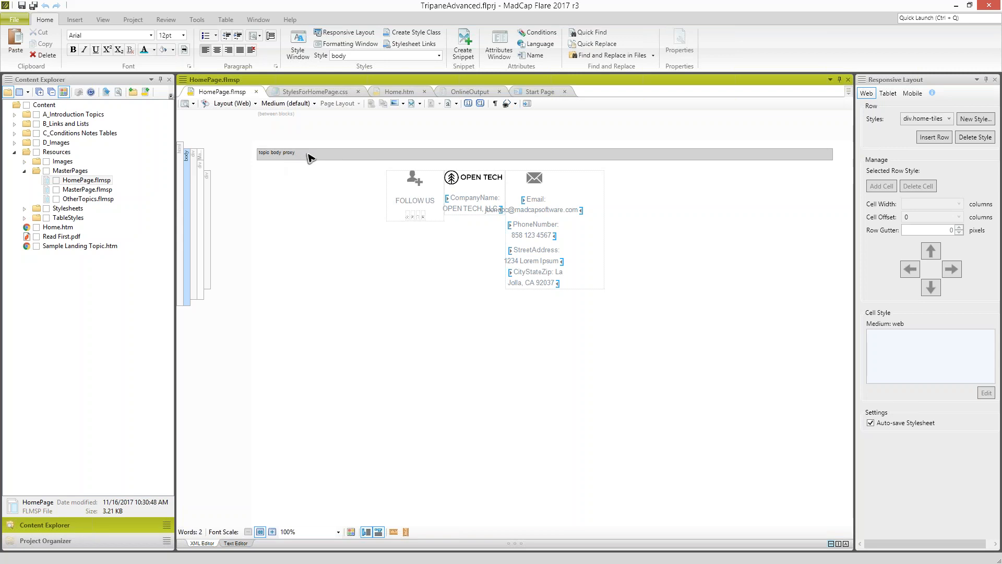
pyautogui.moveTo(464, 212)
pyautogui.doubleClick(92, 200)
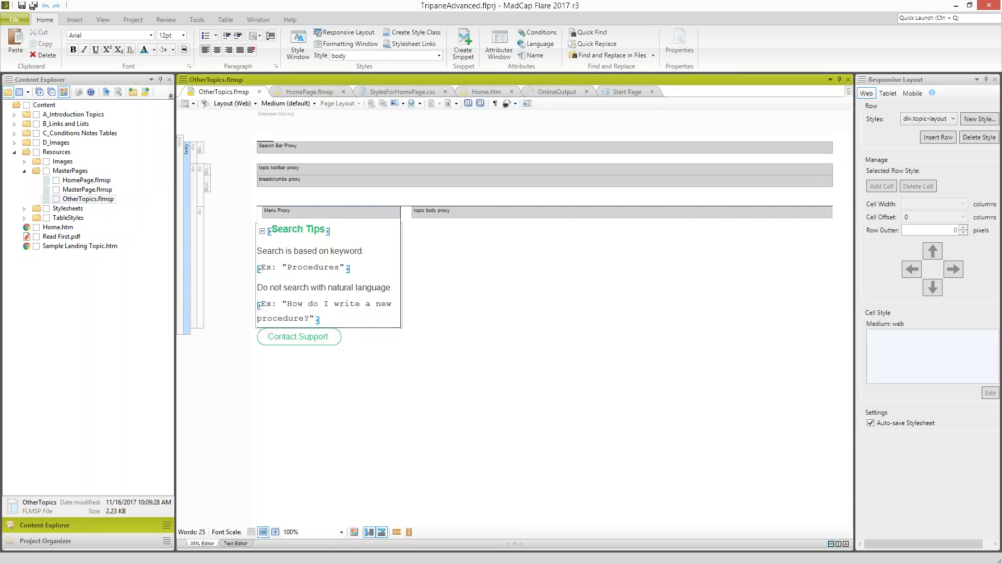
# - View the Headings topic in the built browser output and compare its layout with the proxies in the OtherTopics.flmsp master page
pyautogui.moveTo(261, 563); pyautogui.dragTo(460, 2)
pyautogui.click(444, 58)
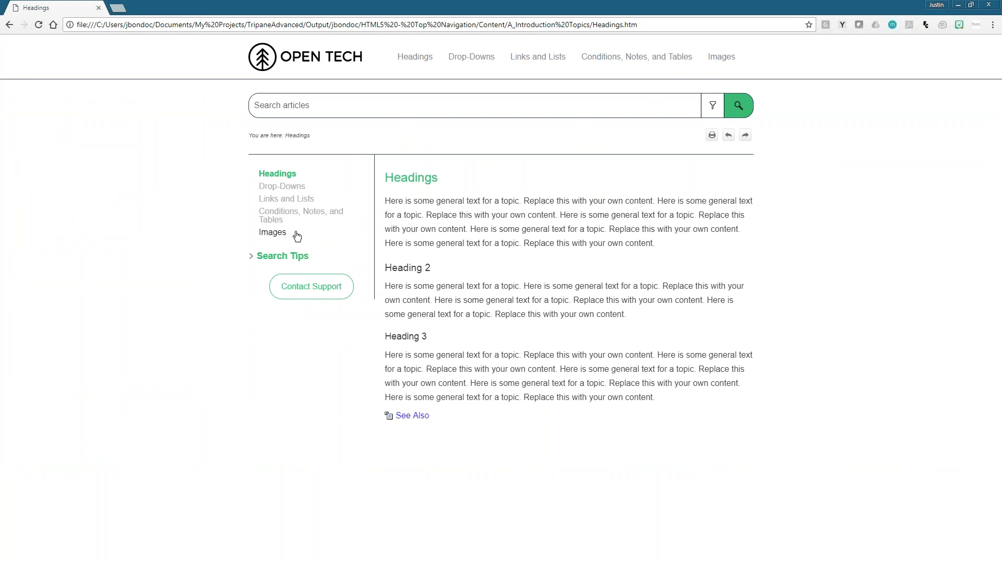
pyautogui.moveTo(393, 178); pyautogui.dragTo(429, 418)
pyautogui.click(588, 414)
pyautogui.moveTo(479, 16); pyautogui.dragTo(198, 334)
pyautogui.moveTo(308, 428); pyautogui.dragTo(882, 414)
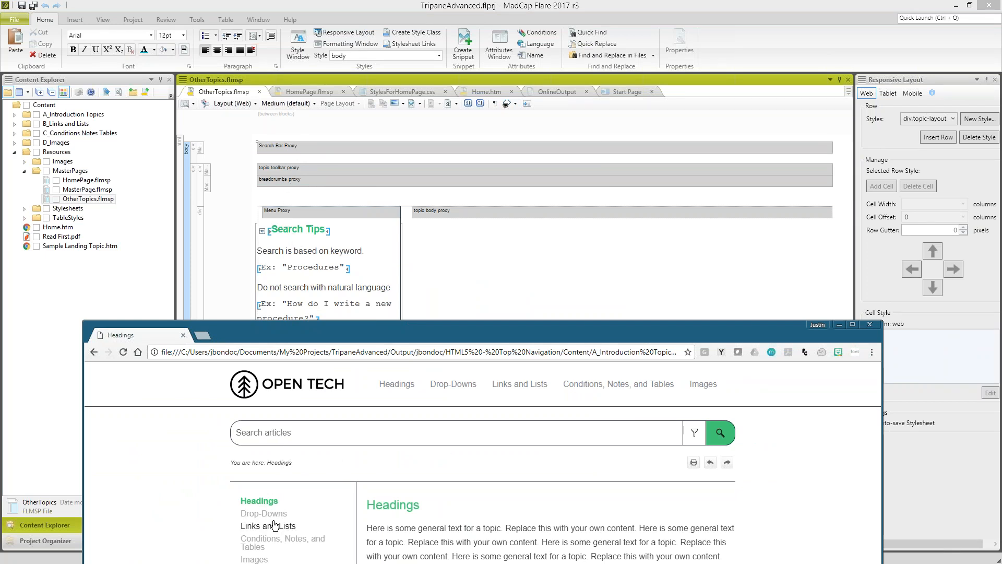
# - Expand and collapse Search Tips in the Headings output, and compare that section with its source in OtherTopics.flmsp
pyautogui.moveTo(381, 335); pyautogui.dragTo(407, 156)
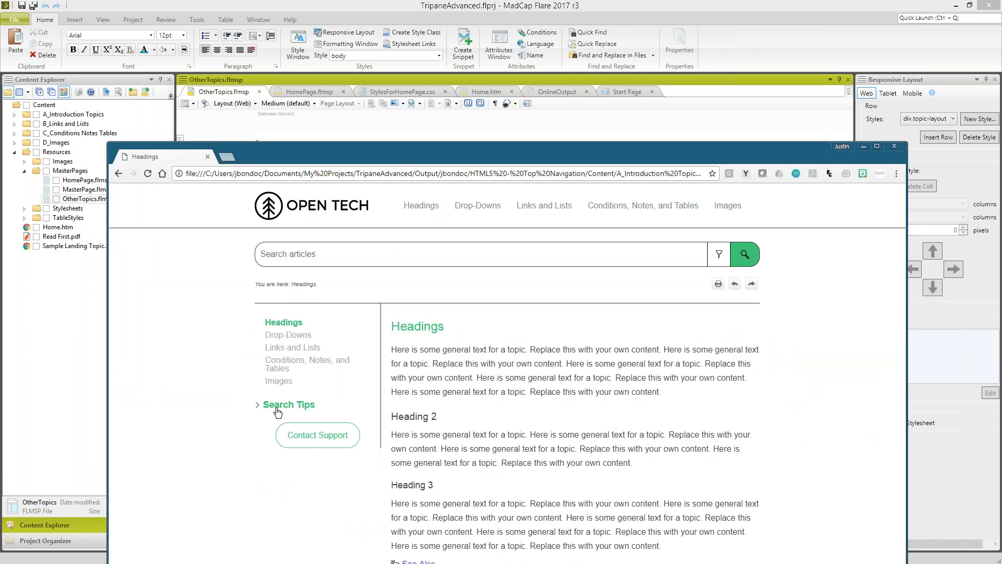
pyautogui.click(278, 411)
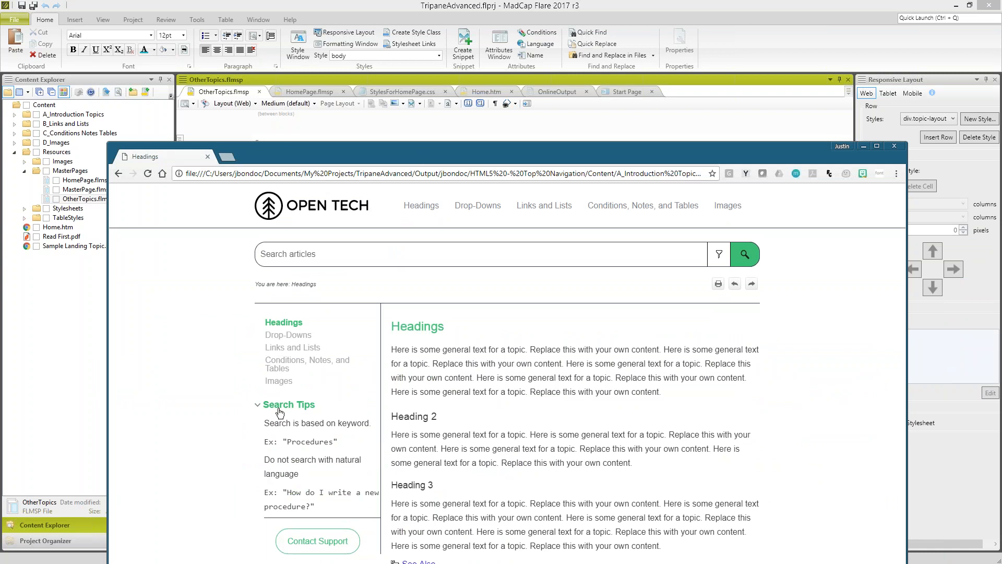
pyautogui.moveTo(338, 136)
pyautogui.mouseDown()
pyautogui.moveTo(335, 111)
pyautogui.moveTo(331, 119)
pyautogui.mouseUp()
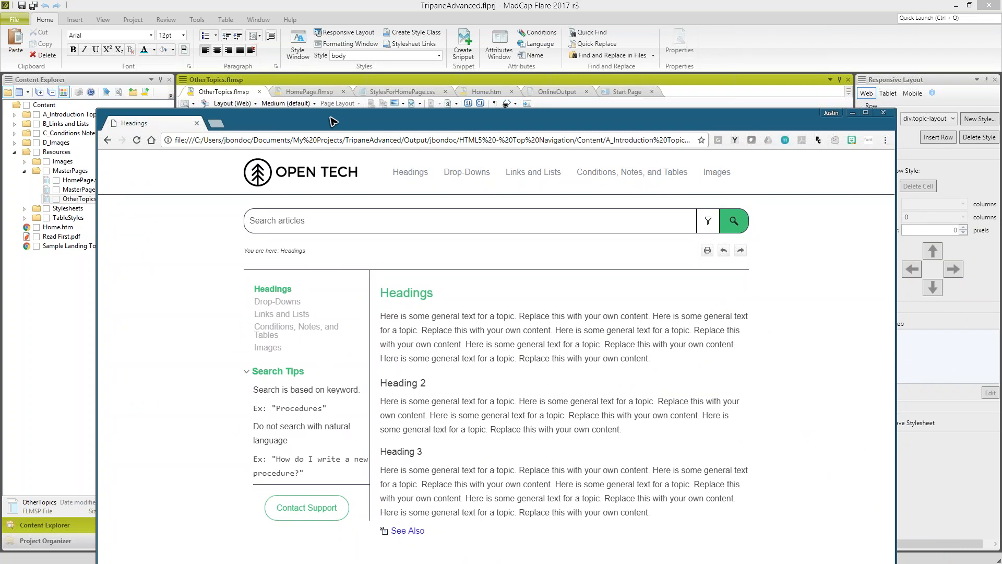
pyautogui.doubleClick(342, 389)
pyautogui.click(290, 372)
pyautogui.moveTo(427, 126); pyautogui.dragTo(434, 412)
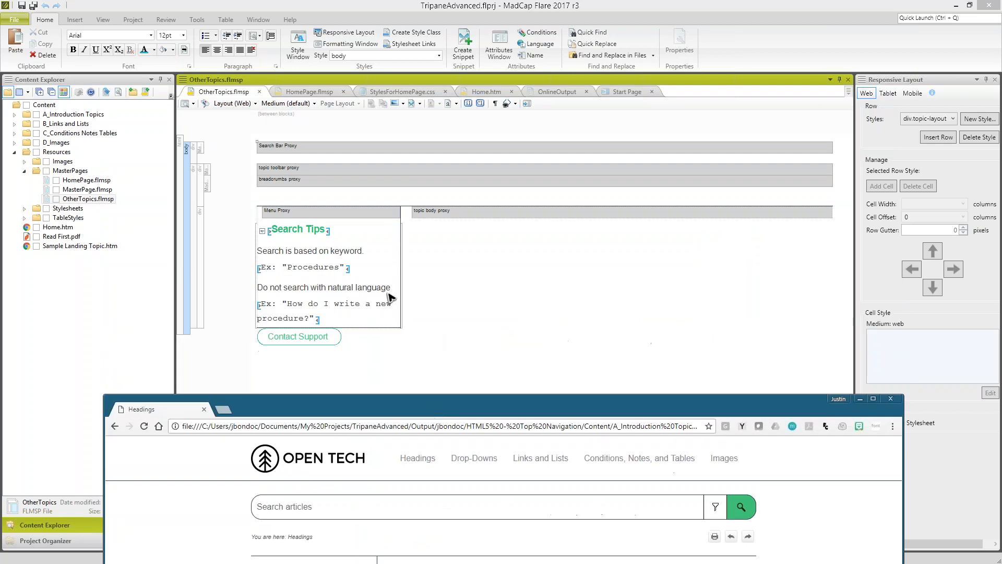
pyautogui.click(286, 310)
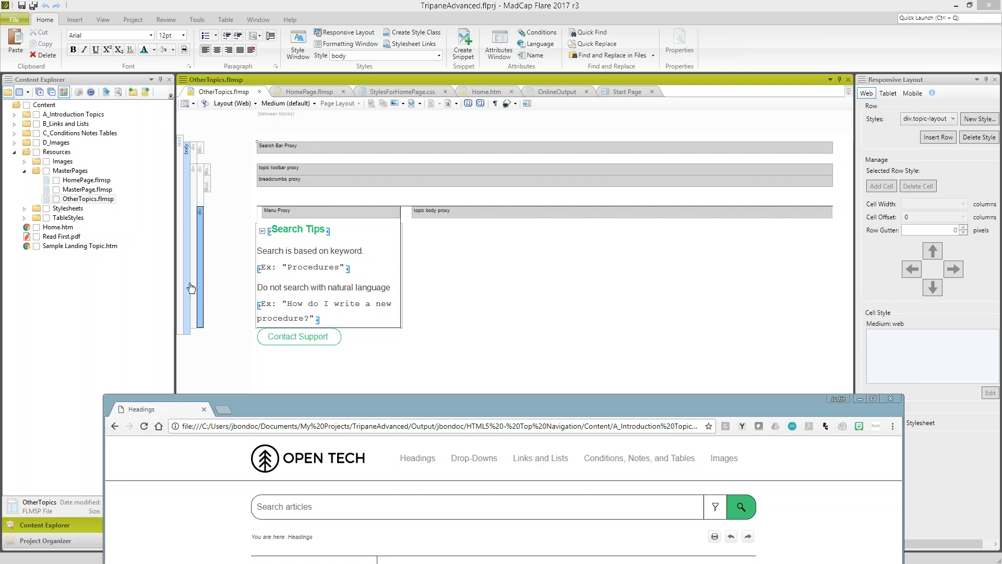
# - Open StylesForHomePage.css from the Stylesheets folder under Resources in the text editor
pyautogui.click(66, 210)
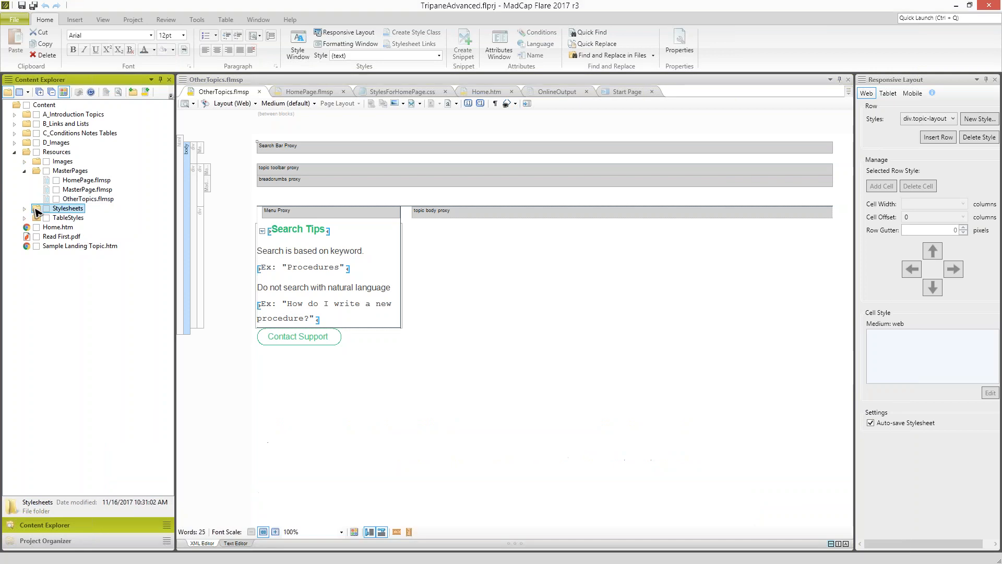
pyautogui.click(25, 208)
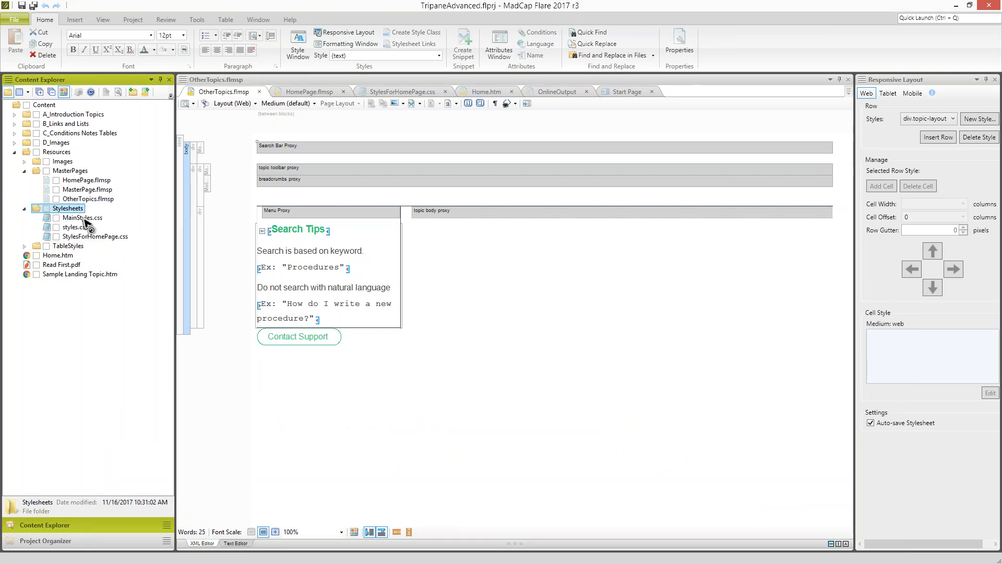
pyautogui.rightClick(97, 237)
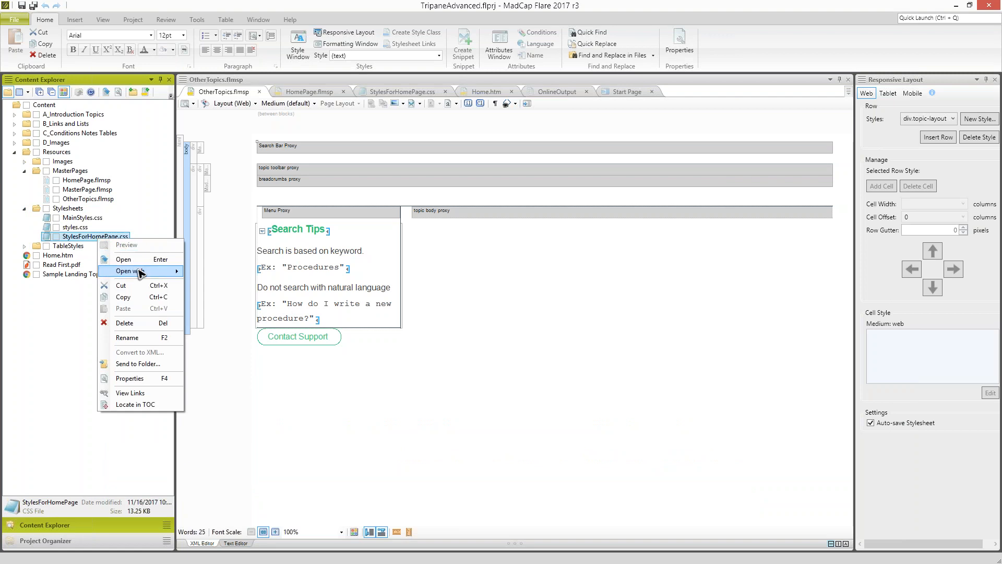
pyautogui.moveTo(161, 272)
pyautogui.click(217, 272)
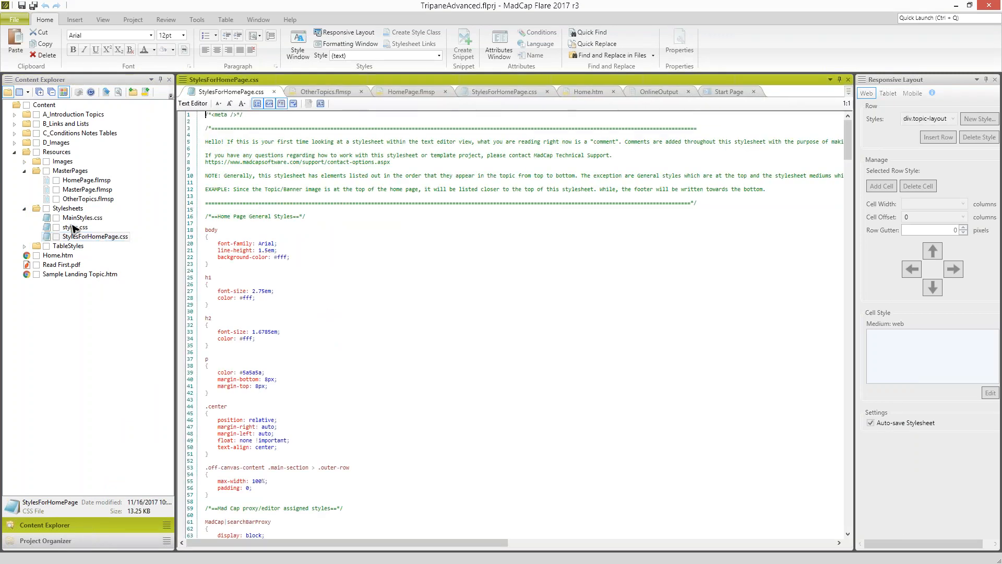
# - Collapse the Stylesheets and MasterPages folders and read the introductory comments and general styles in StylesForHomePage.css
pyautogui.click(24, 208)
pyautogui.click(25, 170)
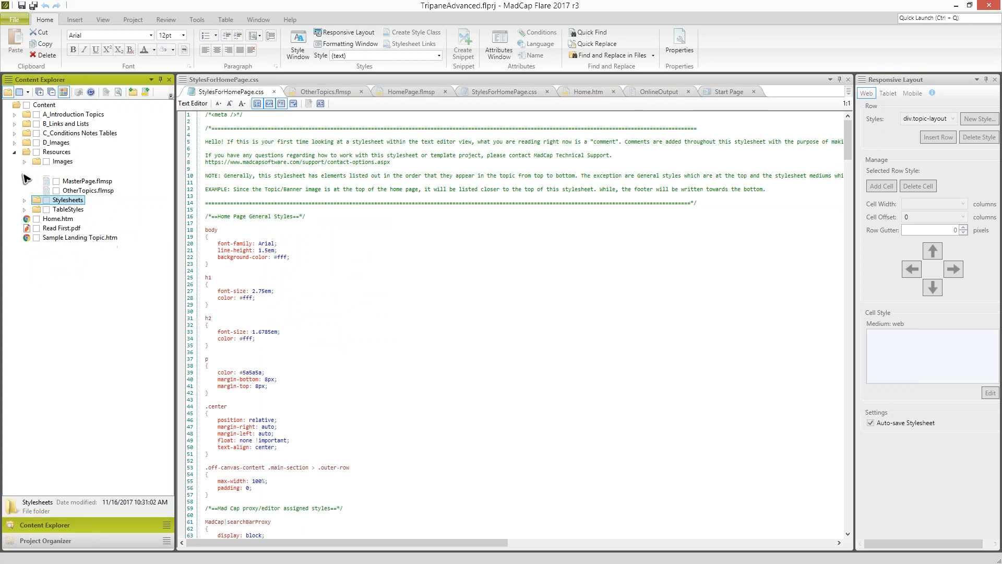
pyautogui.click(202, 142)
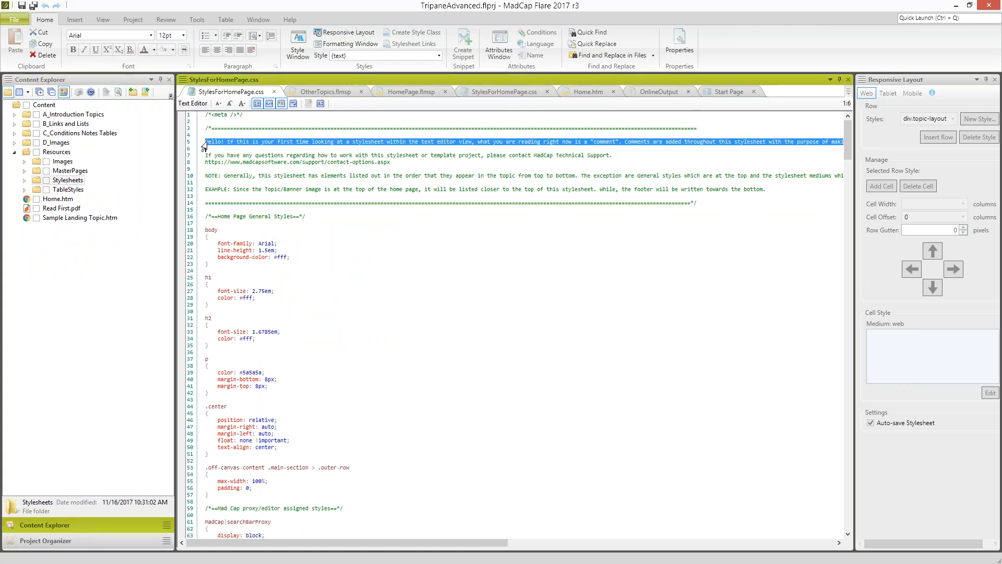
pyautogui.click(272, 155)
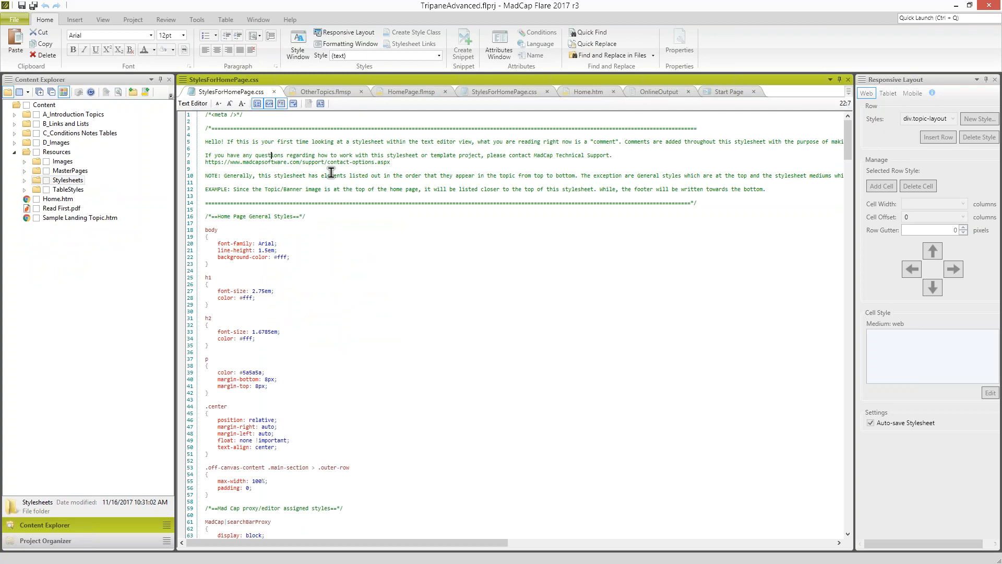
pyautogui.scroll(-2, 336, 205)
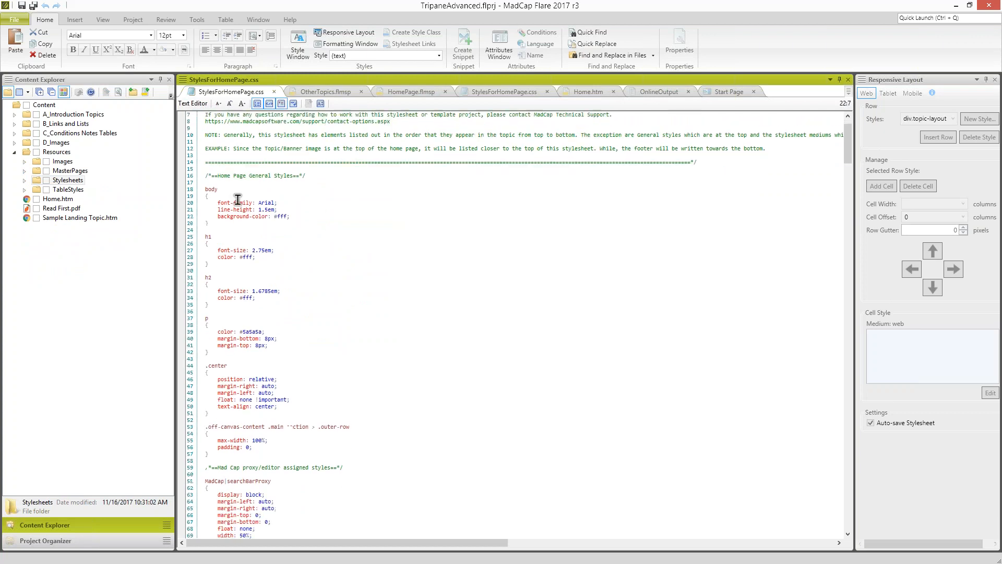
pyautogui.scroll(-4, 277, 300)
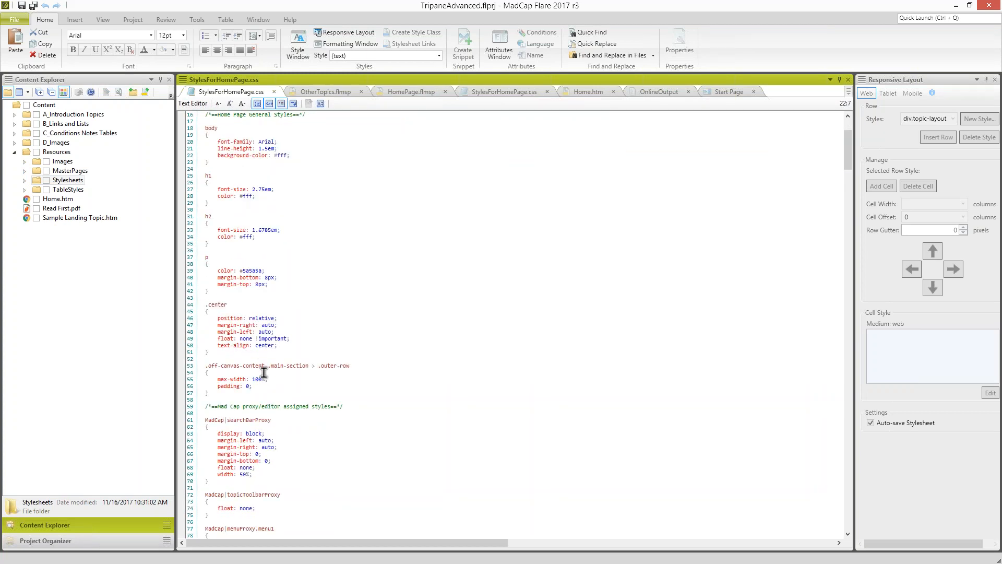
pyautogui.scroll(5, 270, 311)
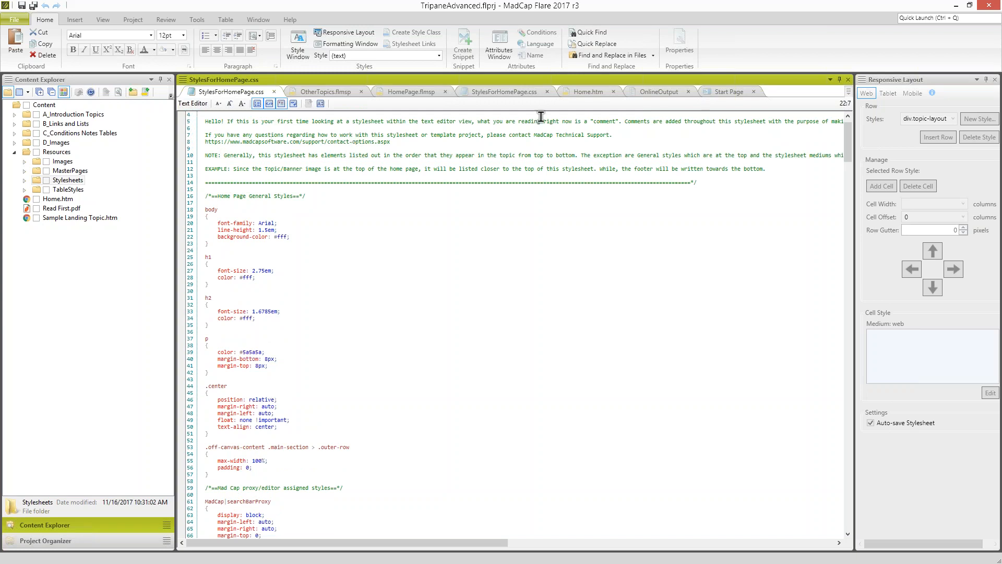
# - Float the Home.htm topic in its own window beside StylesForHomePage.css, showing the top of the page
pyautogui.click(592, 94)
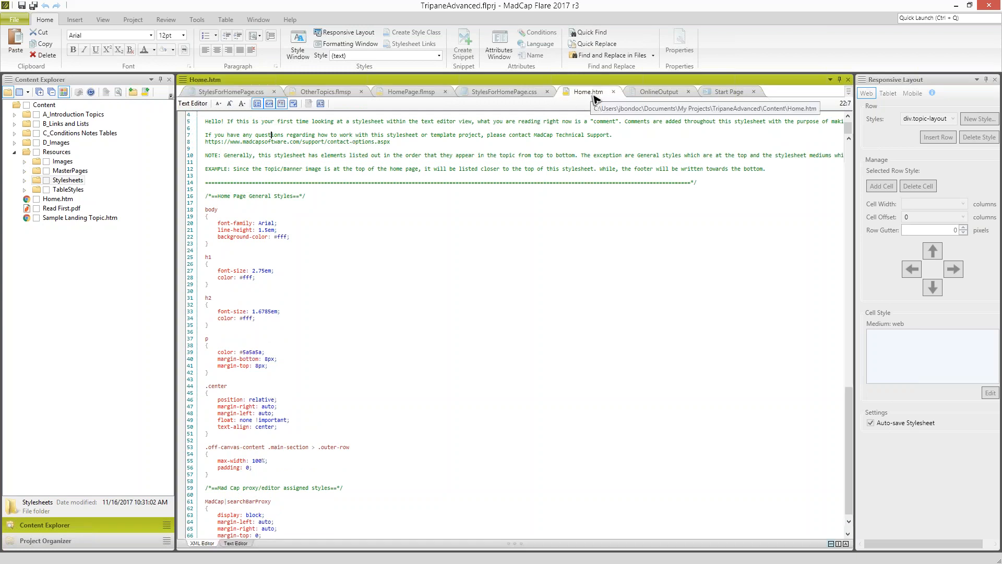
pyautogui.moveTo(599, 105); pyautogui.dragTo(601, 118)
pyautogui.scroll(10, 697, 275)
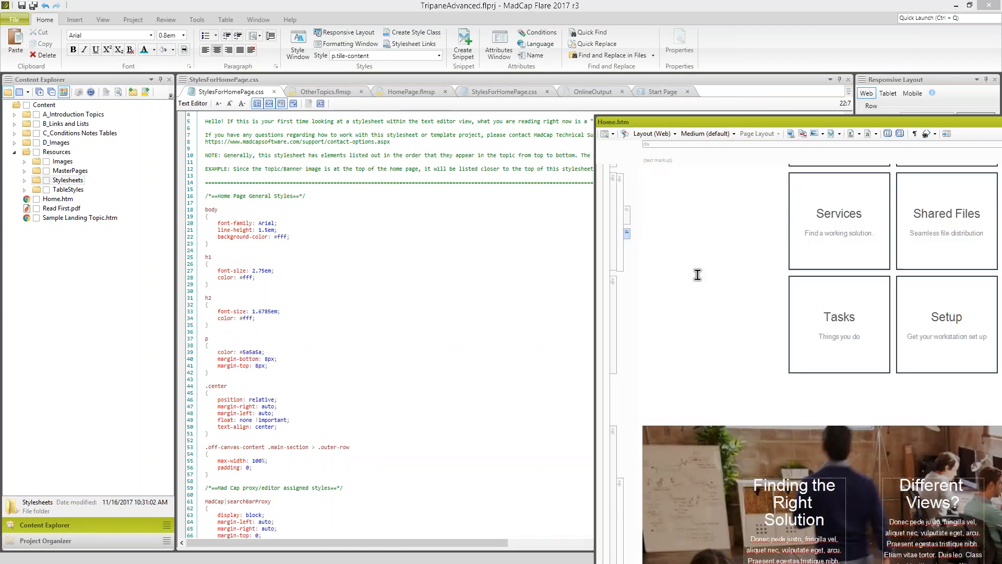
pyautogui.click(312, 250)
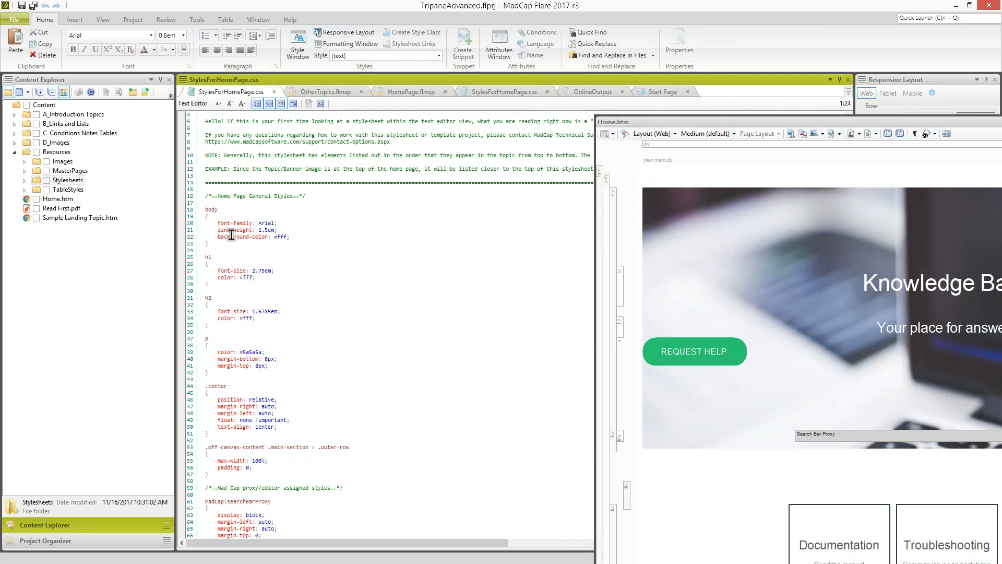
# - Examine the proxy, responsive header and Home Page Hero Section styles in StylesForHomePage.css
pyautogui.scroll(-2, 231, 235)
pyautogui.scroll(-12, 232, 240)
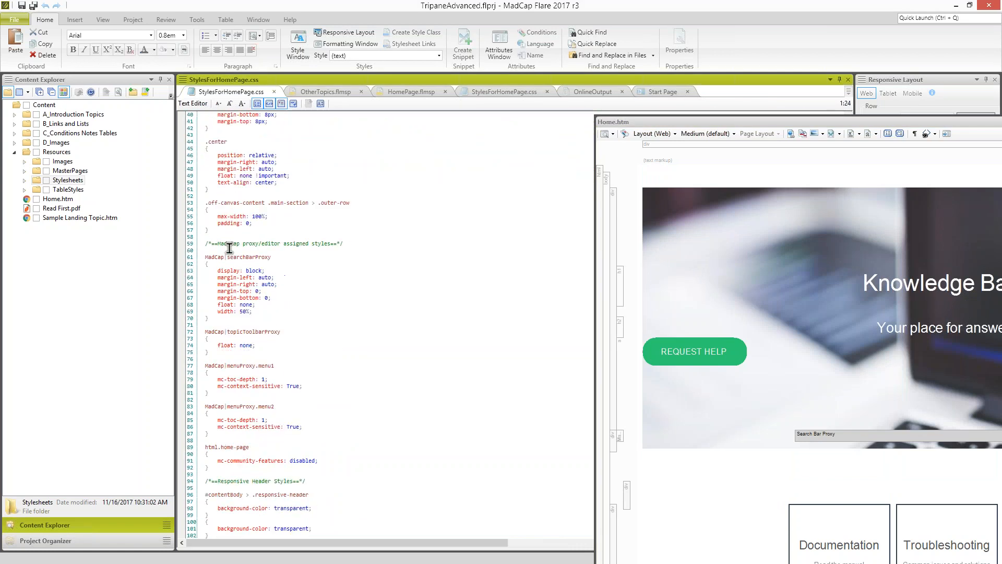
pyautogui.scroll(-4, 235, 272)
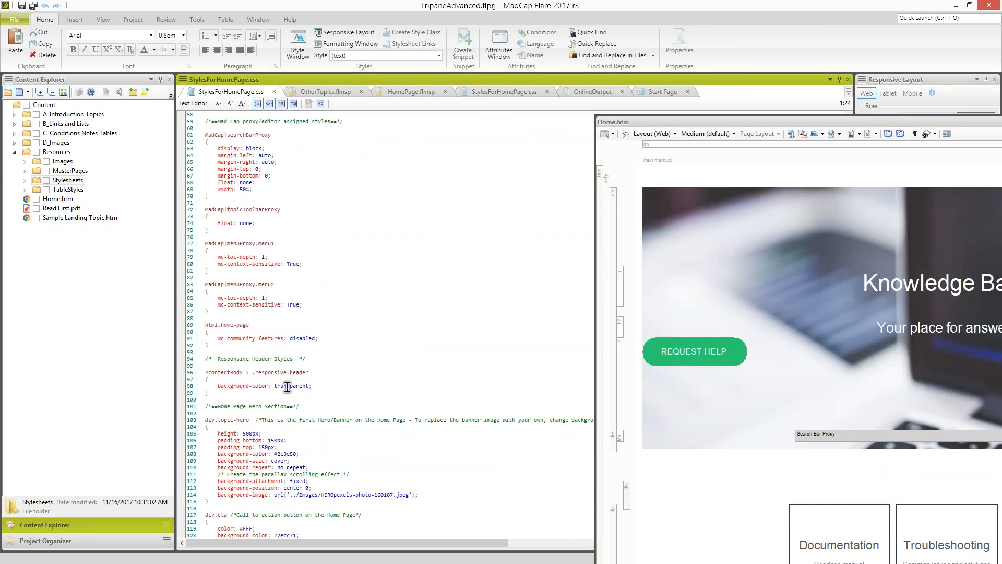
pyautogui.scroll(-2, 284, 381)
pyautogui.scroll(-3, 245, 378)
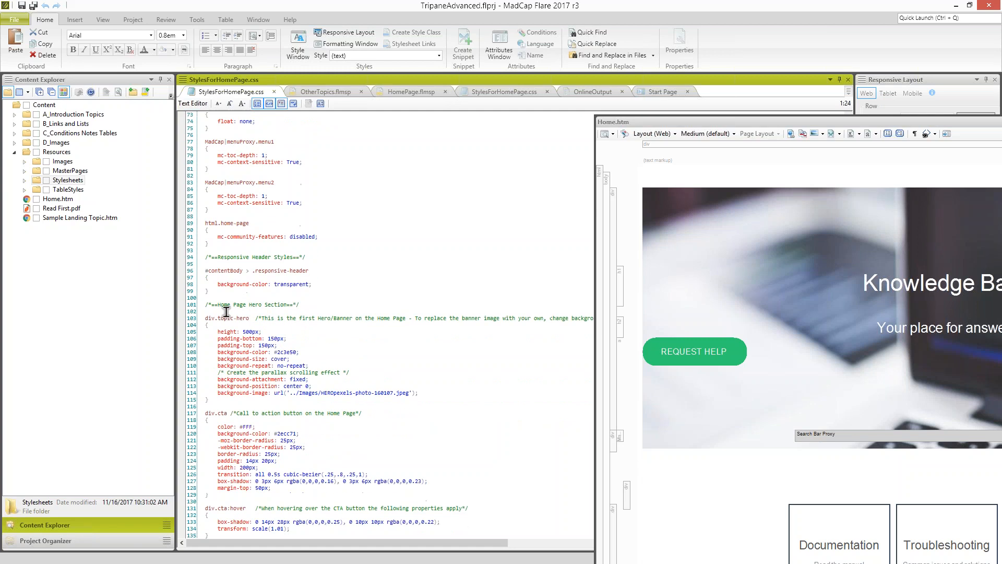
pyautogui.moveTo(205, 305); pyautogui.dragTo(309, 305)
pyautogui.click(309, 305)
pyautogui.scroll(-1, 309, 305)
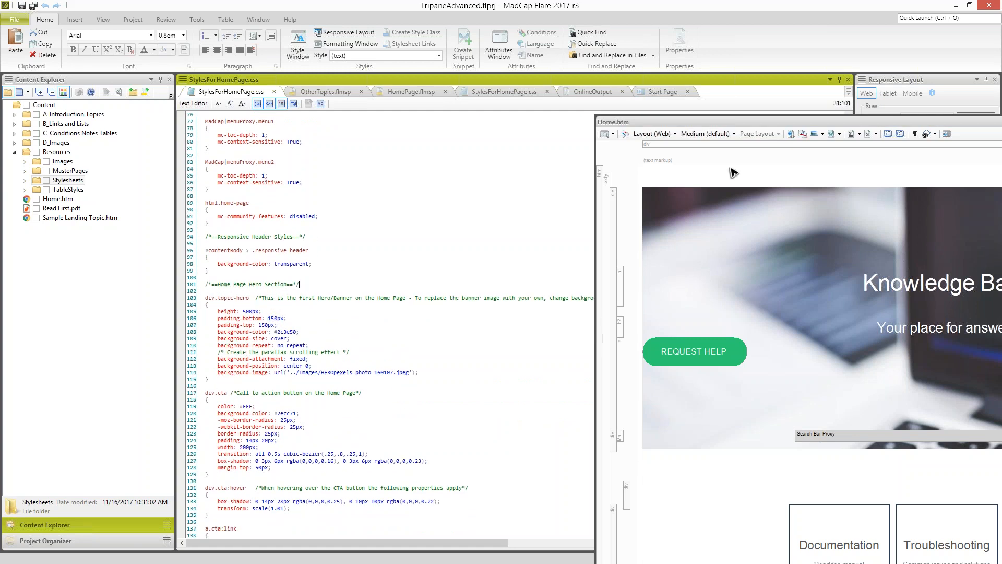
# - Move the floating Home.htm to reveal its full hero banner and compare the Request Help button with the div.cta style
pyautogui.moveTo(735, 127); pyautogui.dragTo(706, 128)
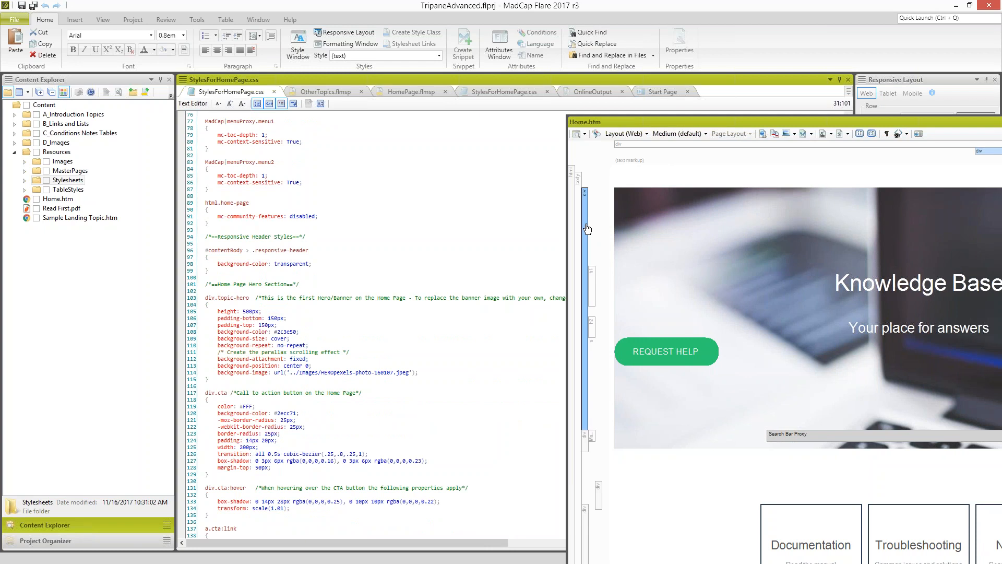
pyautogui.moveTo(712, 128); pyautogui.dragTo(578, 104)
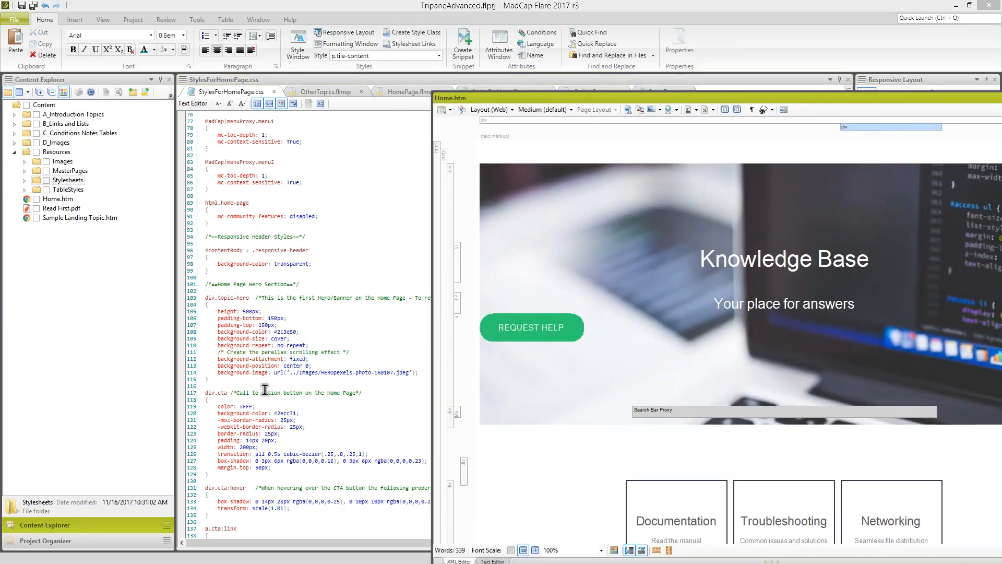
pyautogui.doubleClick(214, 392)
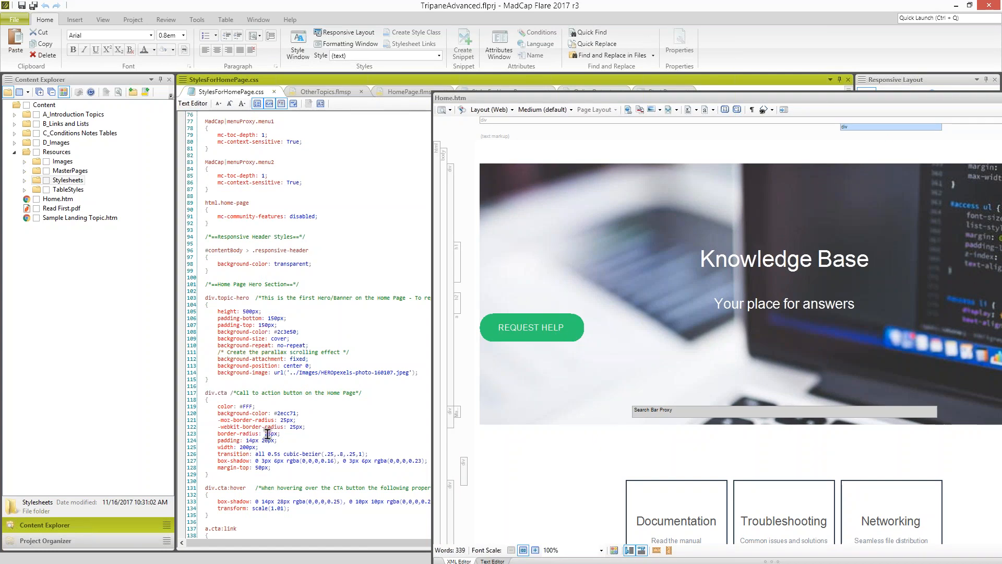
pyautogui.click(267, 434)
pyautogui.scroll(-10, 267, 433)
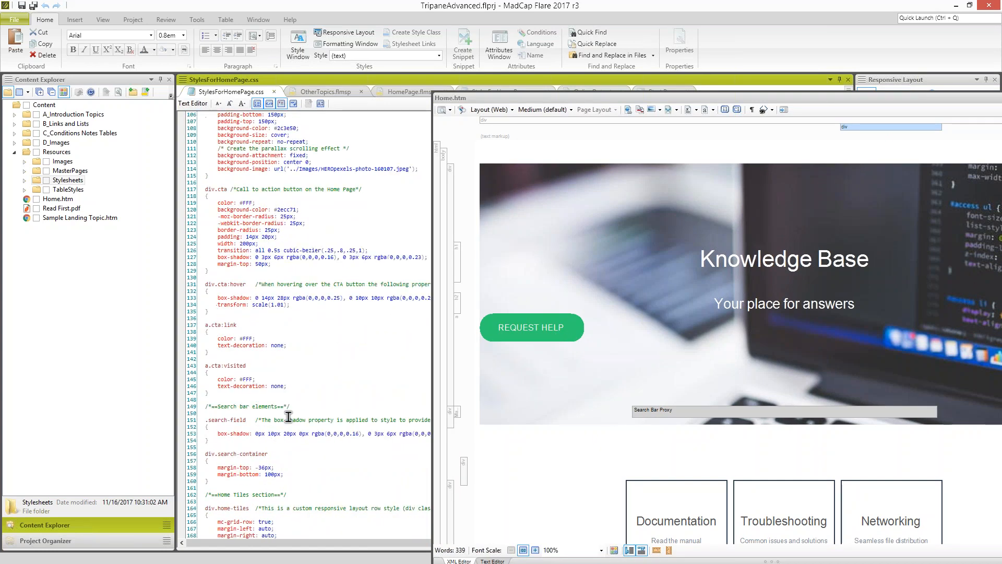
# - Compare the search bar and tiles in Home.htm with the search bar and div.home-tiles styles in the stylesheet
pyautogui.click(728, 306)
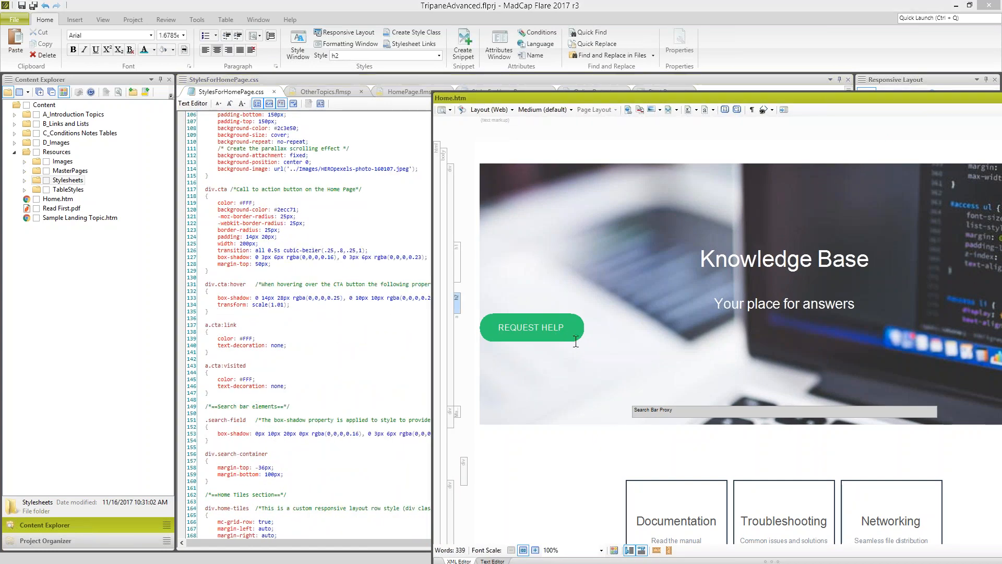
pyautogui.scroll(-3, 536, 361)
pyautogui.click(310, 427)
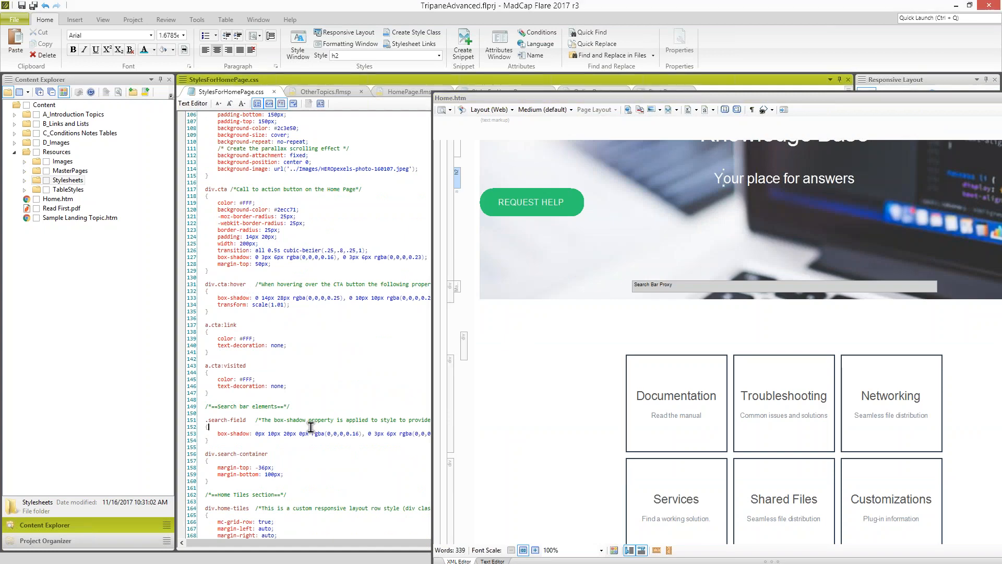
pyautogui.scroll(-6, 310, 426)
pyautogui.scroll(-13, 286, 401)
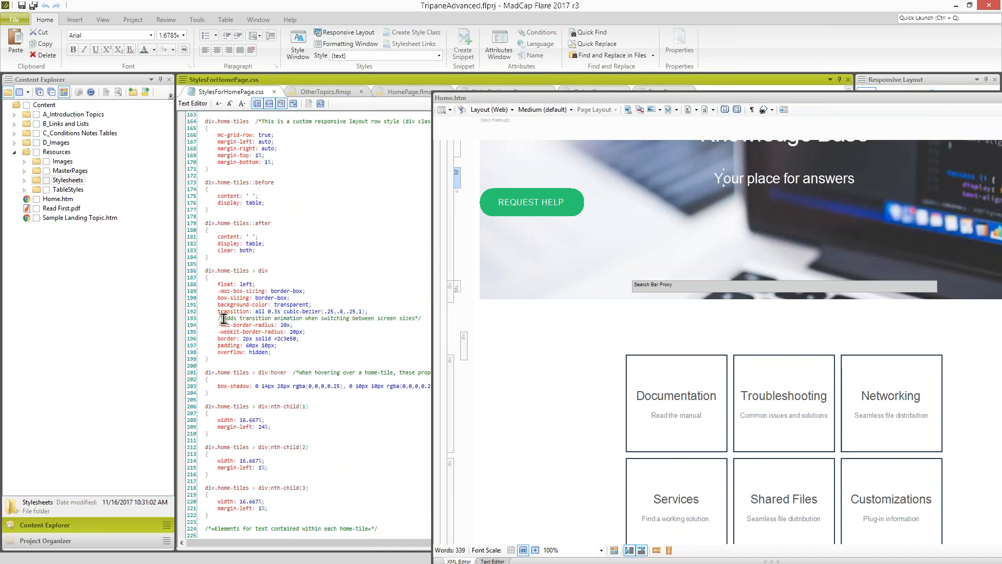
pyautogui.scroll(-2, 317, 347)
pyautogui.scroll(-6, 318, 347)
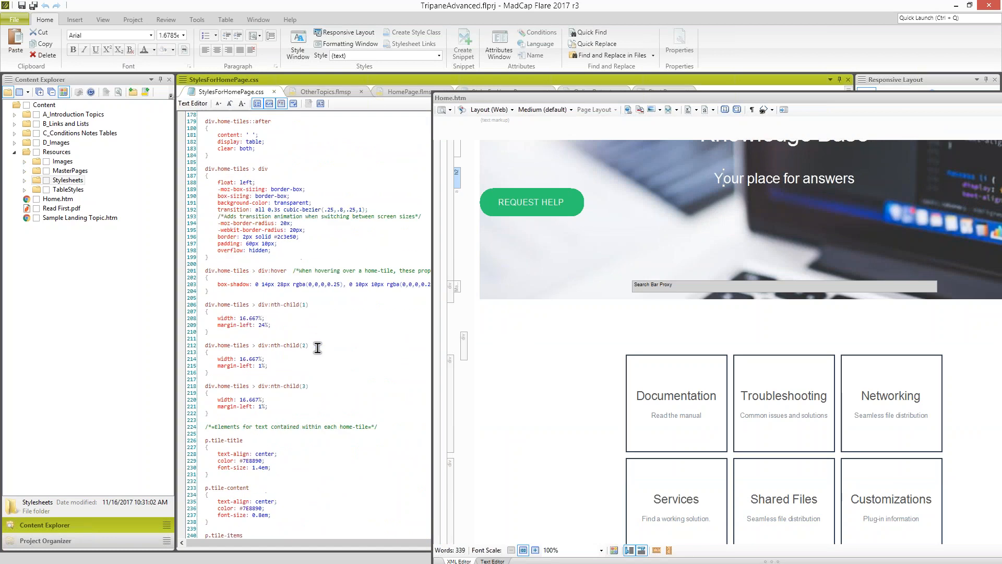
# - Compare the p.tile-title and p.tile-content styles with the text inside the Home.htm tiles
pyautogui.moveTo(211, 379); pyautogui.dragTo(239, 380)
pyautogui.click(652, 416)
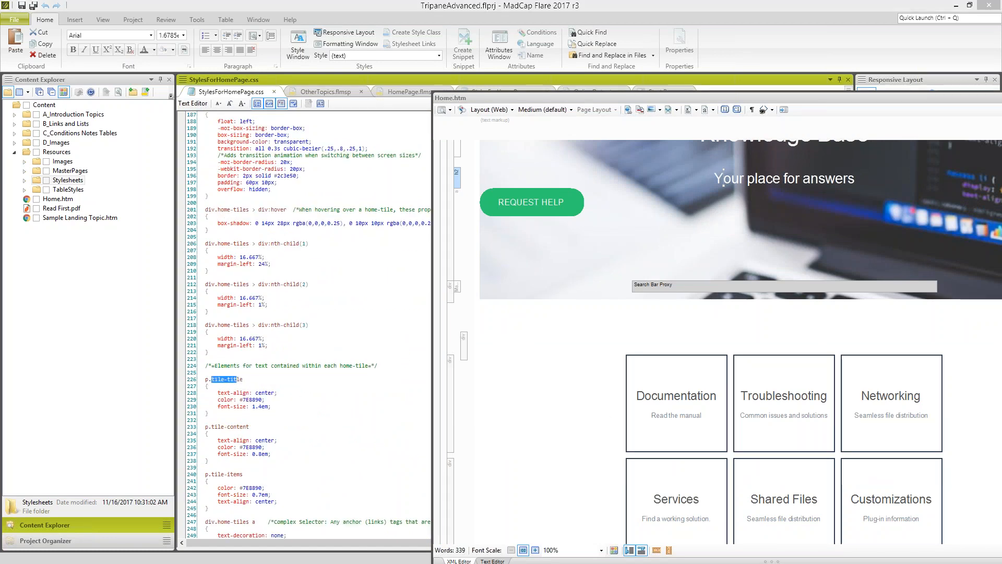
pyautogui.scroll(-4, 652, 416)
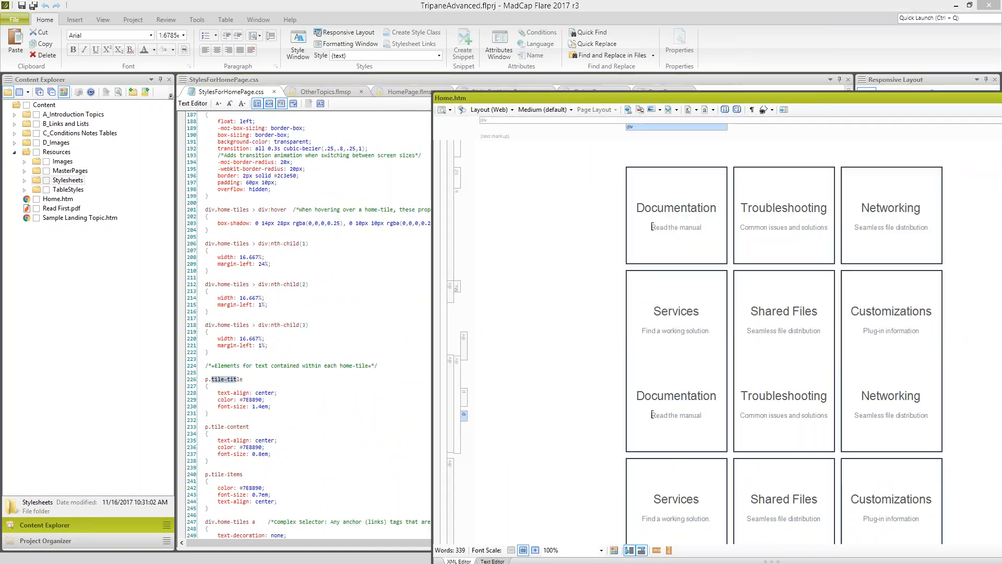
pyautogui.click(290, 408)
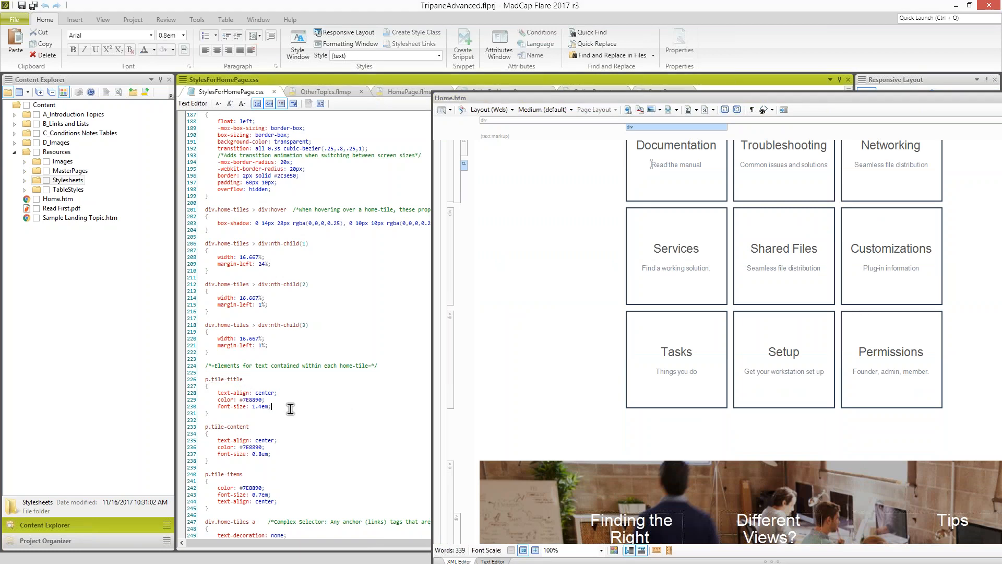
# - Examine the tile link, info-container, tip and footer styles further down StylesForHomePage.css
pyautogui.scroll(-7, 291, 408)
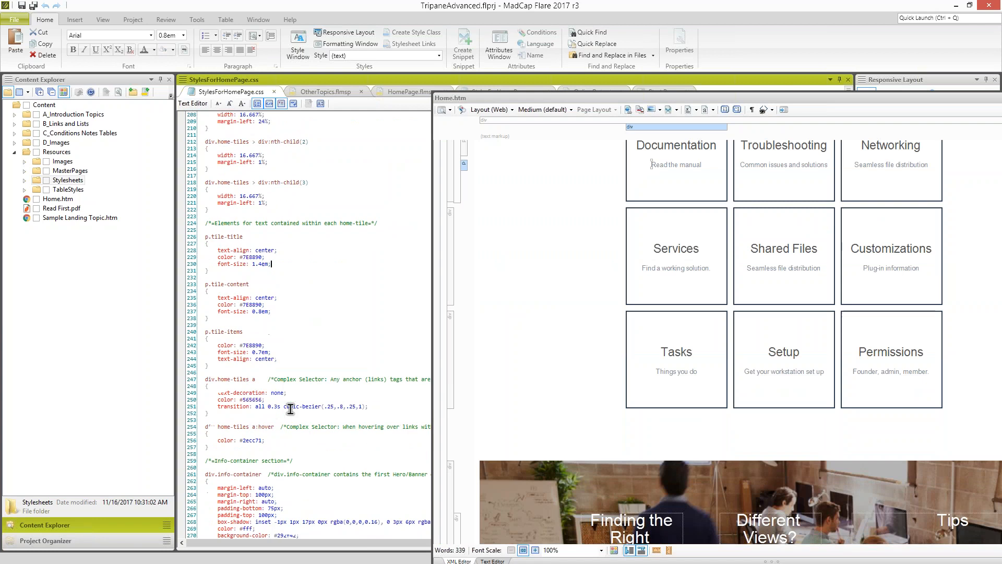
pyautogui.scroll(-20, 290, 409)
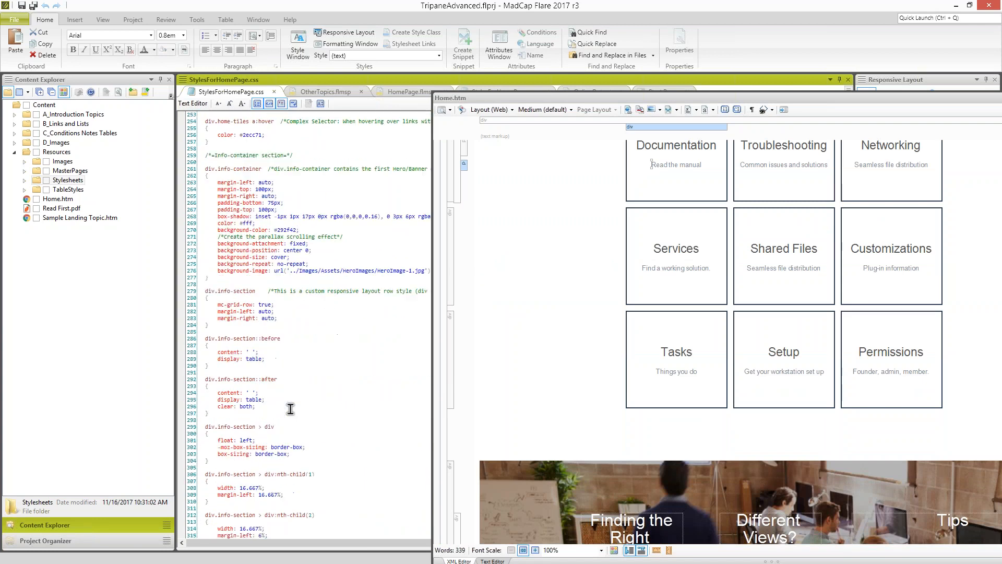
pyautogui.scroll(-20, 290, 409)
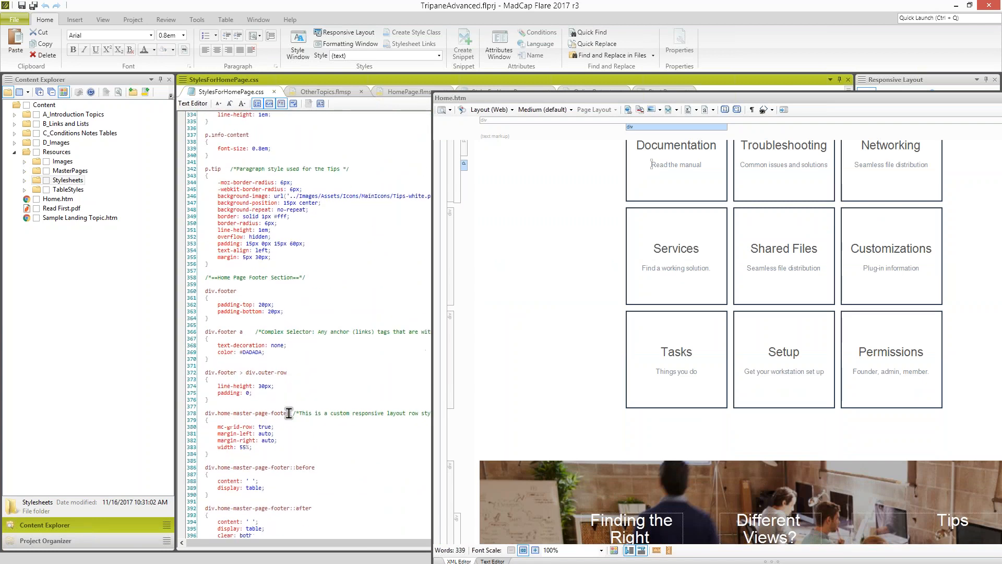
pyautogui.scroll(-4, 290, 355)
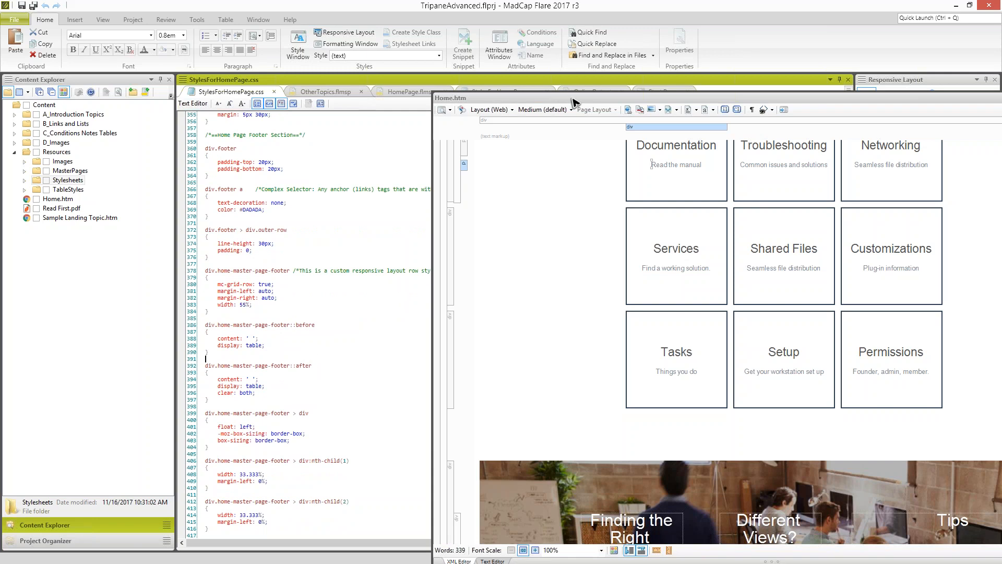
# - Dock the floating Home.htm back into the main editor area and return to StylesForHomePage.css
pyautogui.click(574, 266)
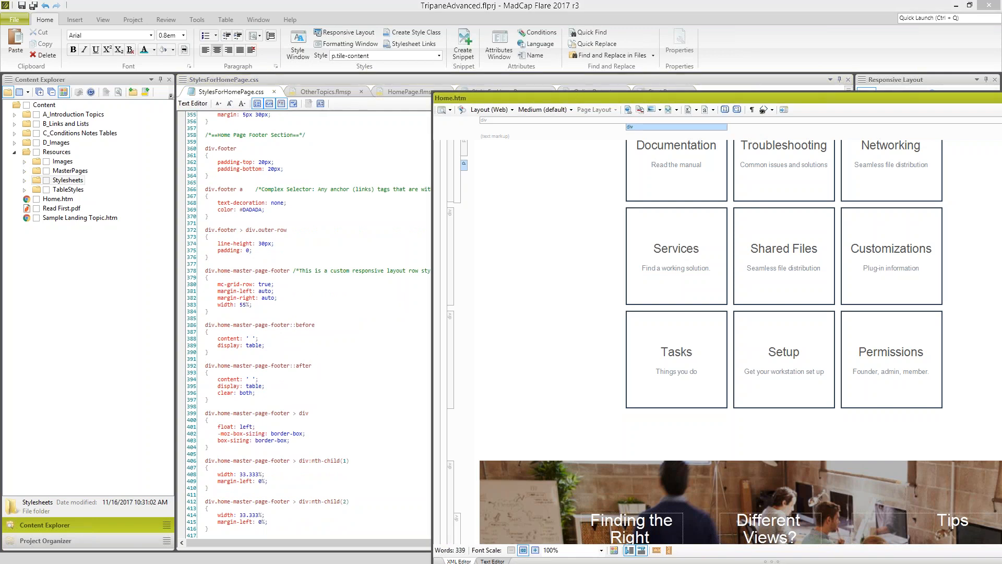
pyautogui.moveTo(611, 100); pyautogui.dragTo(514, 316)
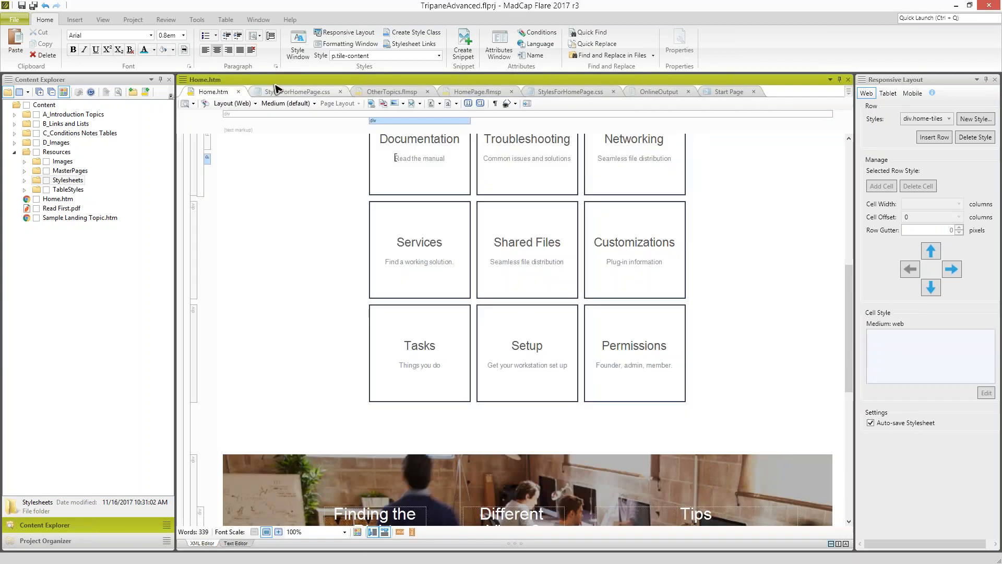
pyautogui.click(277, 91)
pyautogui.click(278, 251)
pyautogui.scroll(-10, 308, 321)
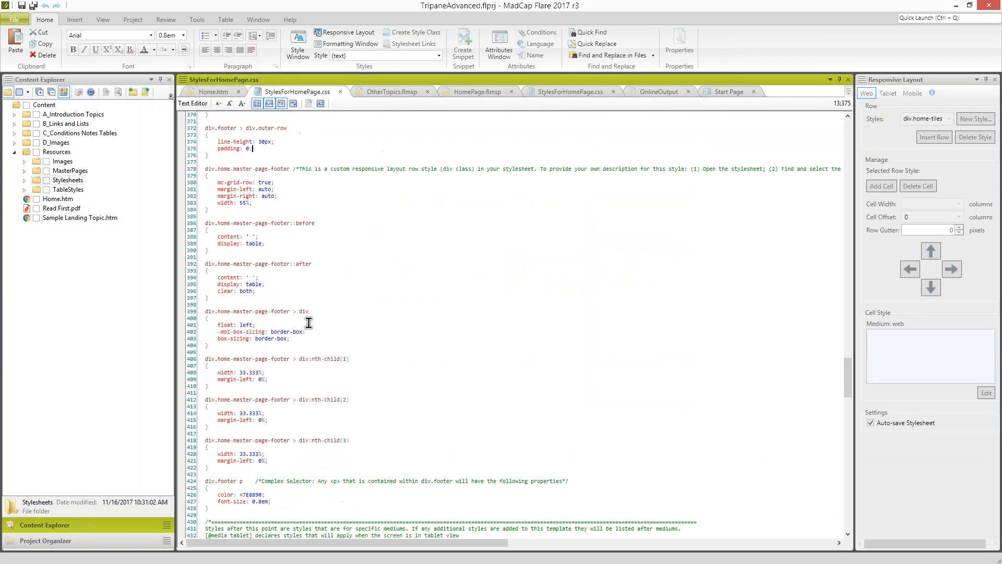
pyautogui.scroll(-2, 251, 391)
pyautogui.scroll(-3, 220, 389)
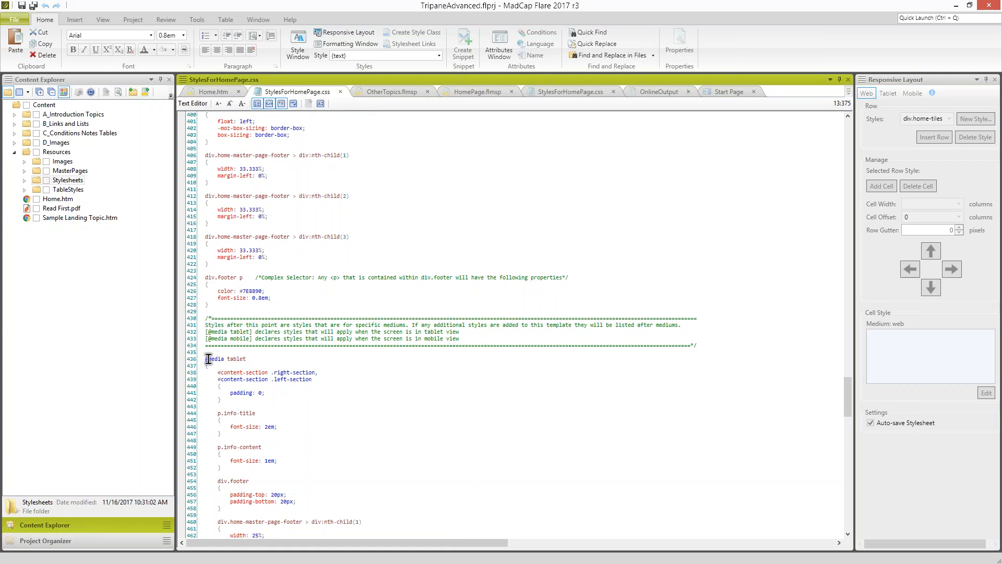
pyautogui.scroll(-3, 207, 358)
pyautogui.scroll(-3, 207, 359)
pyautogui.moveTo(224, 236); pyautogui.dragTo(240, 236)
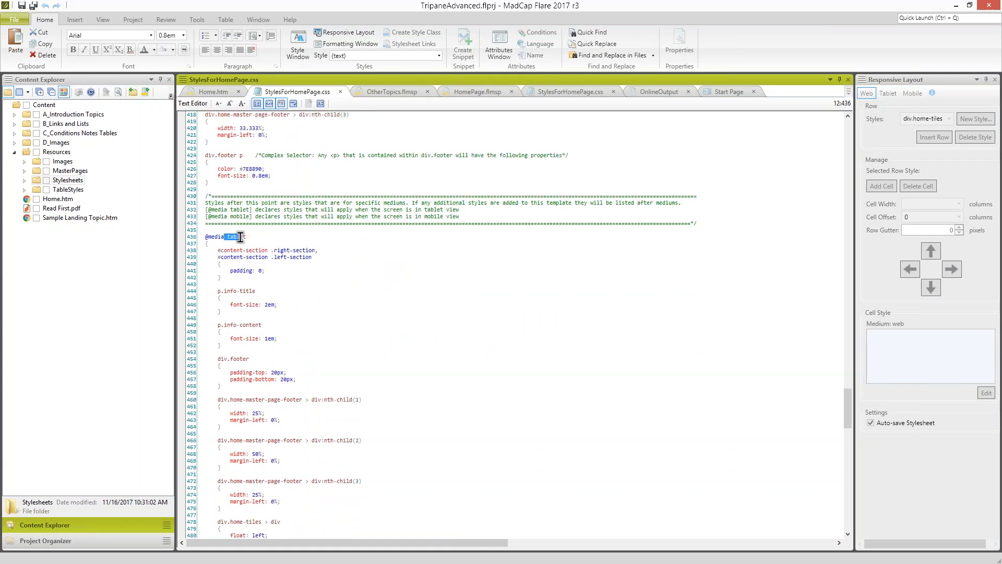
pyautogui.scroll(-1, 291, 437)
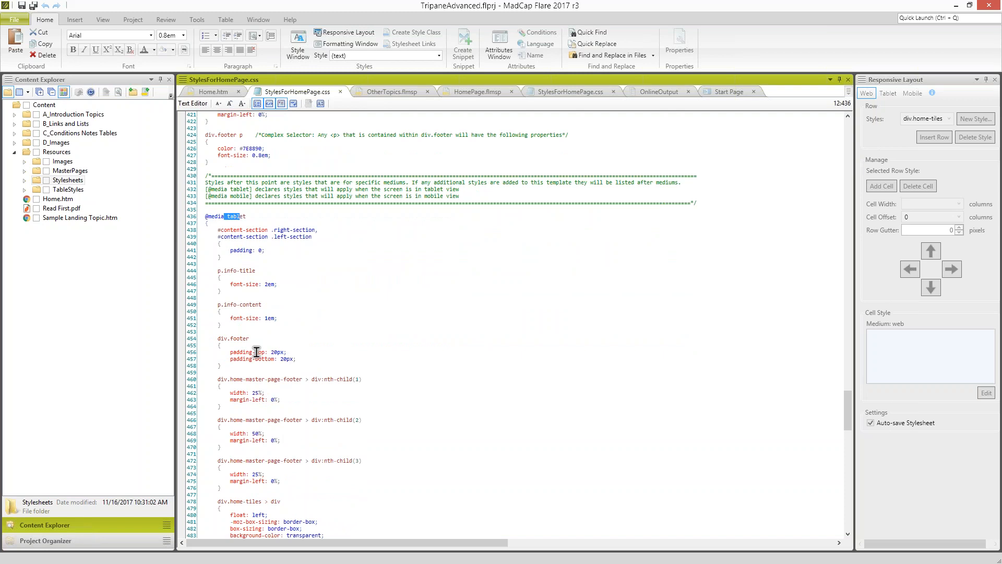
pyautogui.scroll(-2, 242, 382)
pyautogui.moveTo(225, 311); pyautogui.dragTo(258, 321)
pyautogui.scroll(-5, 306, 358)
pyautogui.scroll(-20, 256, 406)
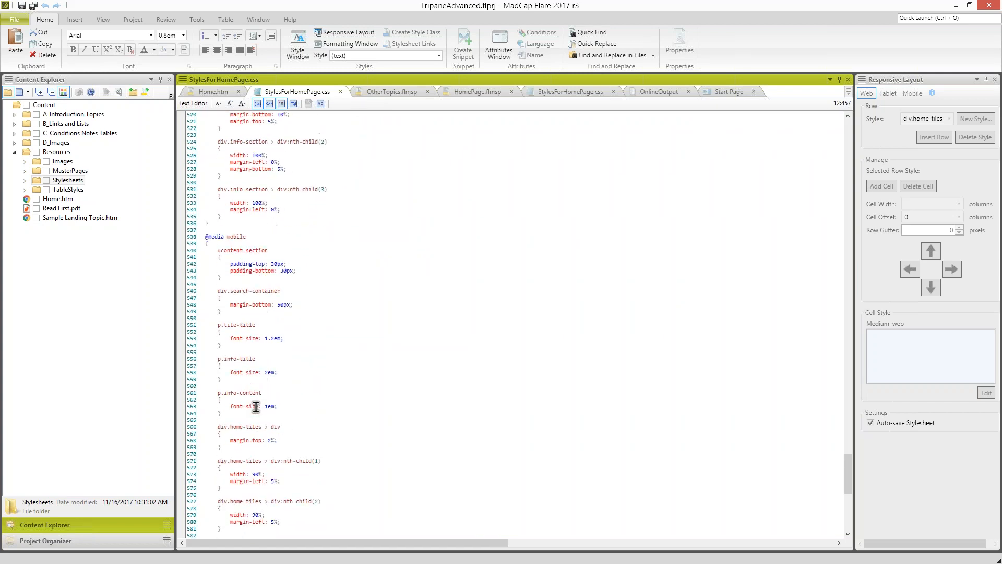
pyautogui.scroll(-17, 256, 334)
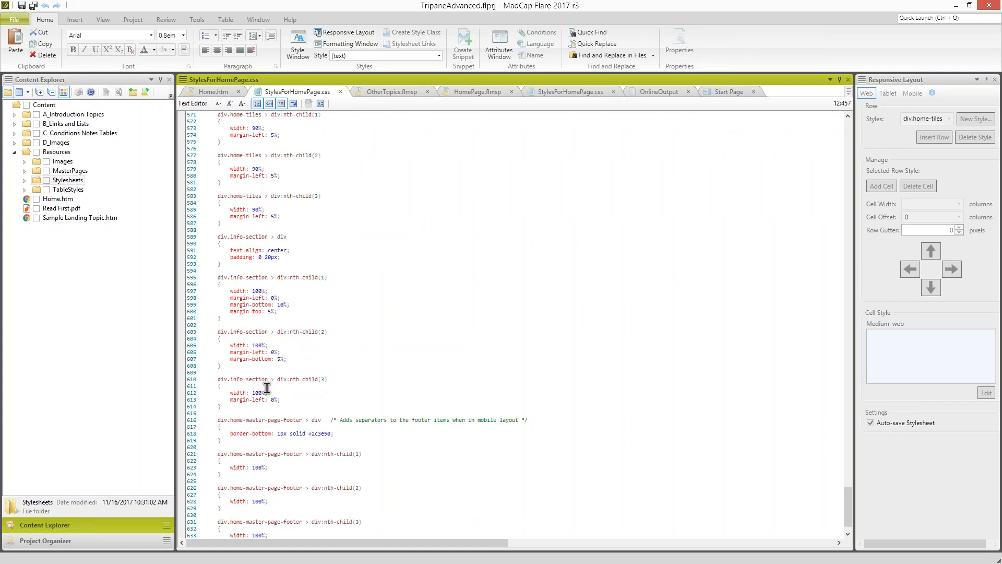
pyautogui.moveTo(848, 509); pyautogui.dragTo(776, 389)
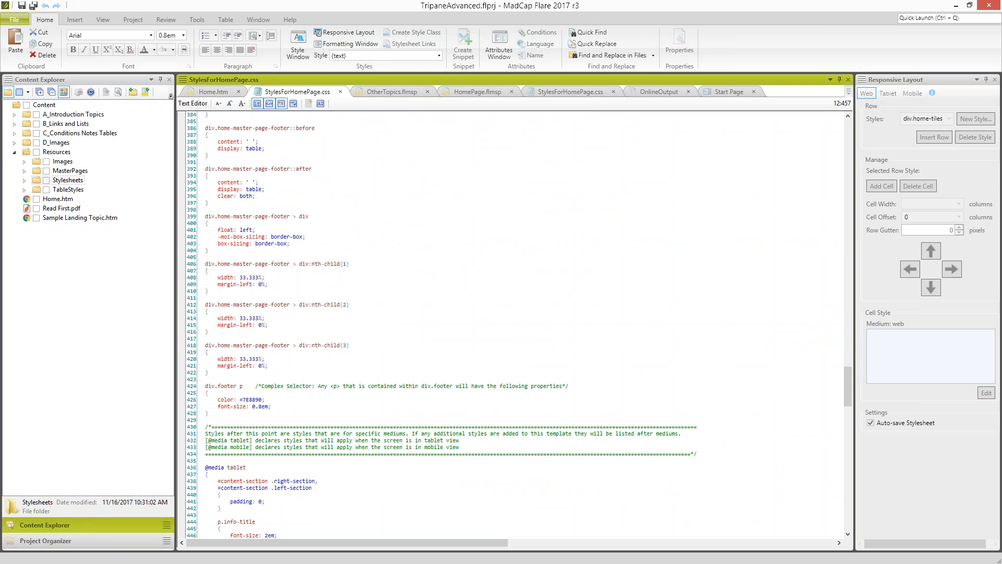